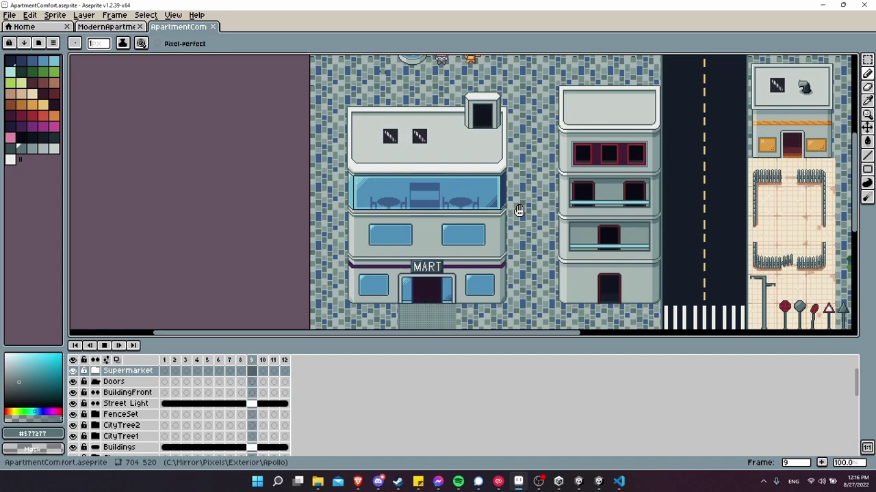
# - Expand the Supermarket group and its RoofDoor subgroup, and widen the layer-name column in the timeline
pyautogui.moveTo(477, 156); pyautogui.dragTo(466, 134)
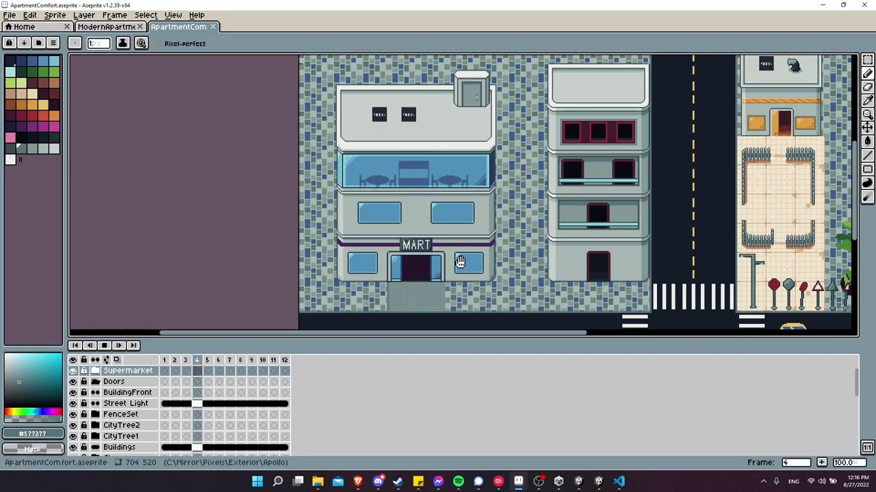
pyautogui.click(97, 371)
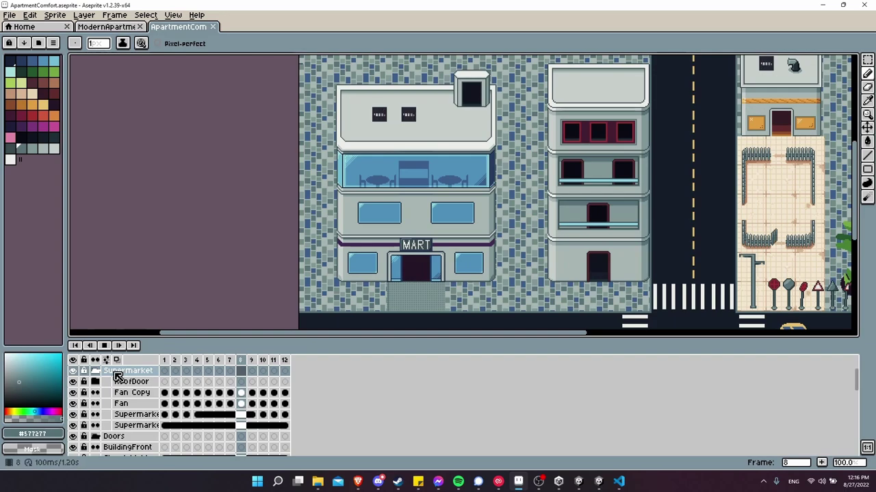
pyautogui.click(95, 382)
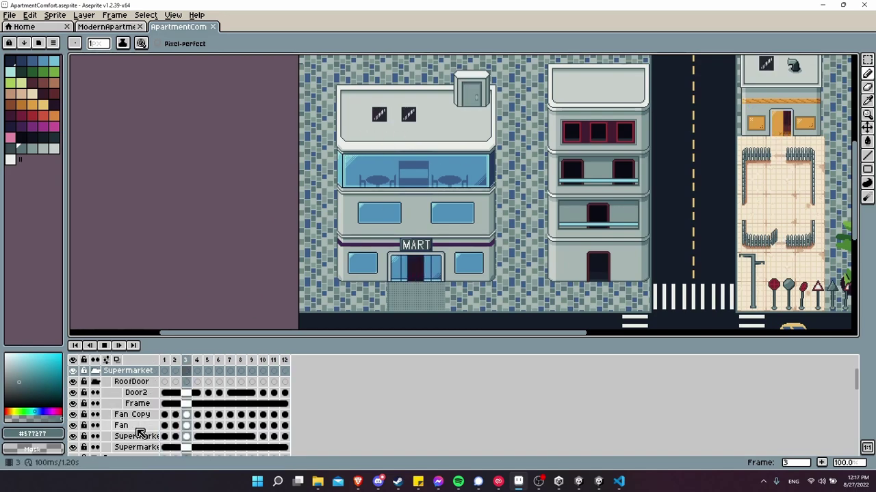
pyautogui.moveTo(158, 404); pyautogui.dragTo(194, 352)
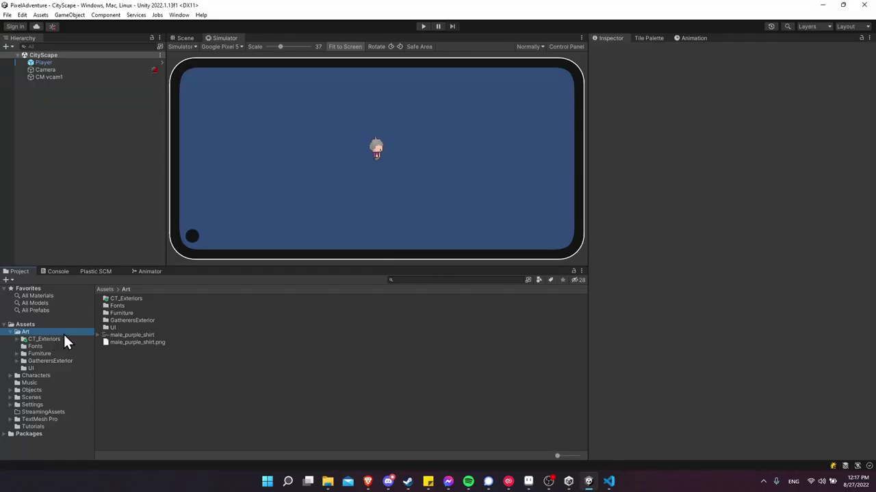
# - Switch to Unity and create a folder named apollo inside Assets/Art/CT_Exteriors
pyautogui.click(64, 338)
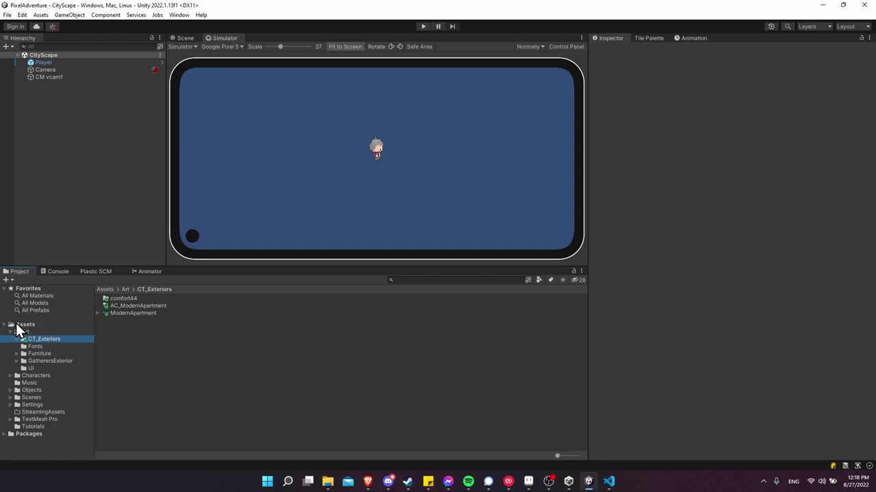
pyautogui.rightClick(116, 319)
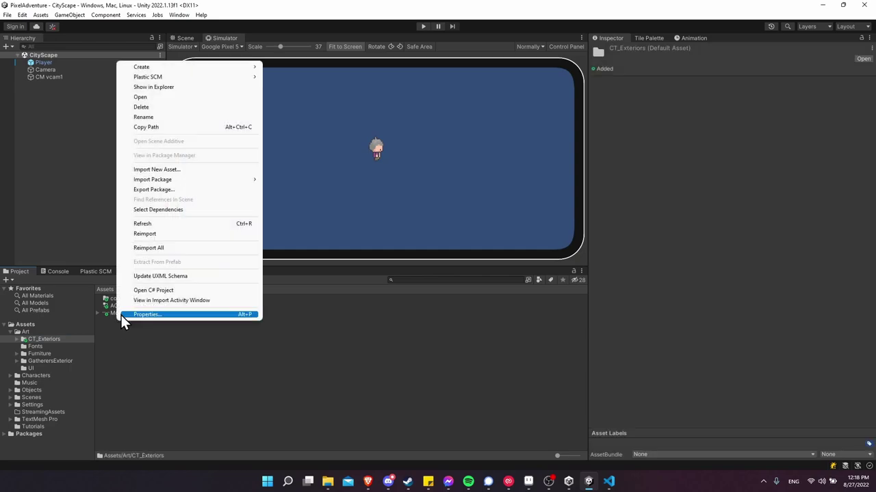
pyautogui.moveTo(205, 66)
pyautogui.click(286, 22)
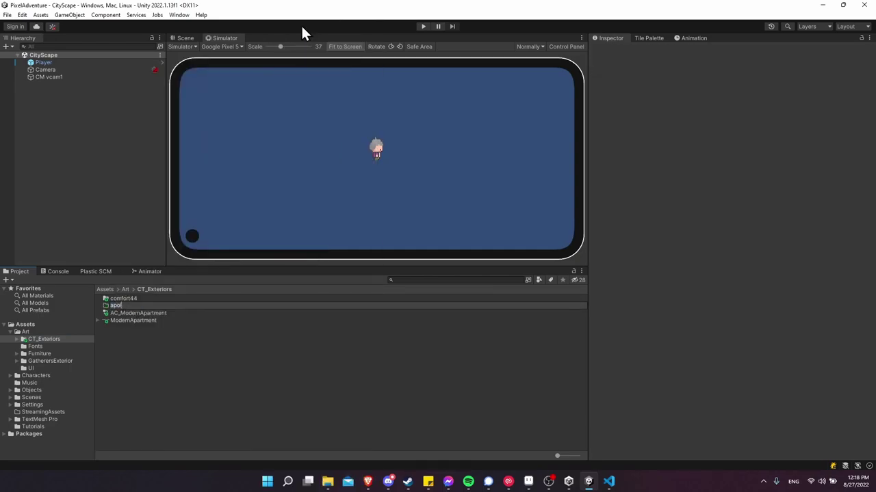
pyautogui.press('Return')
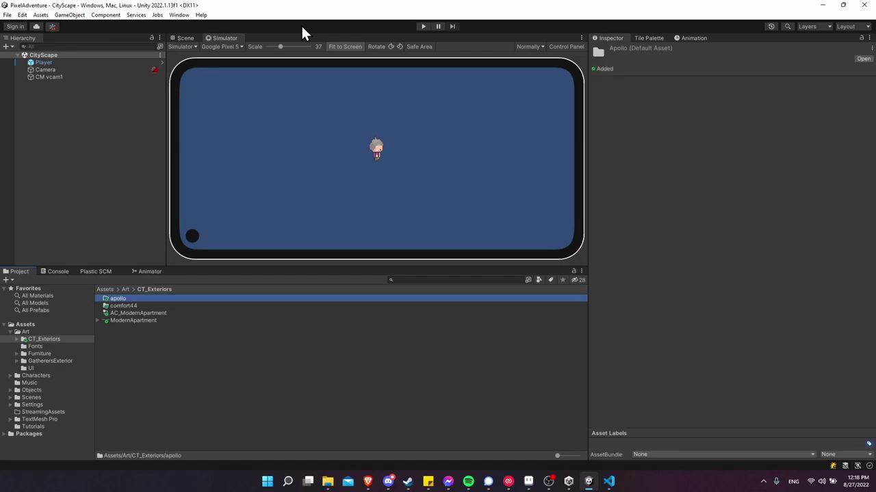
# - Open the new apollo folder and show it in File Explorer
pyautogui.doubleClick(159, 299)
pyautogui.rightClick(152, 311)
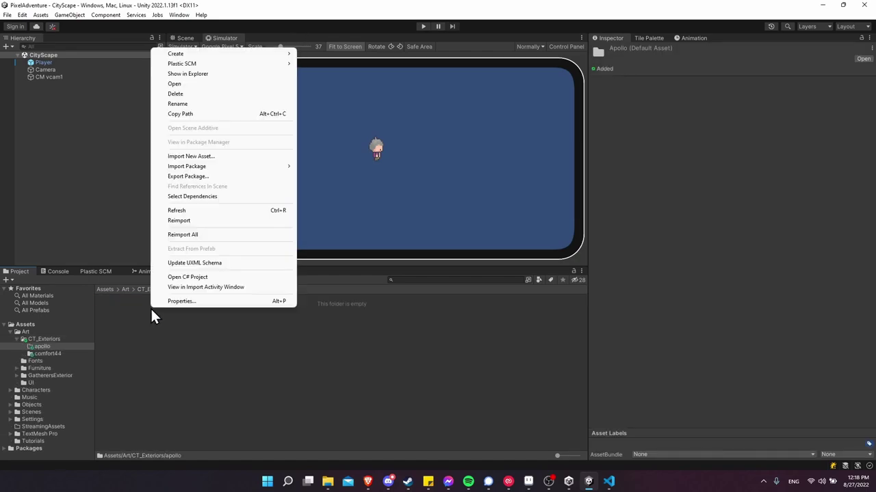
pyautogui.click(216, 73)
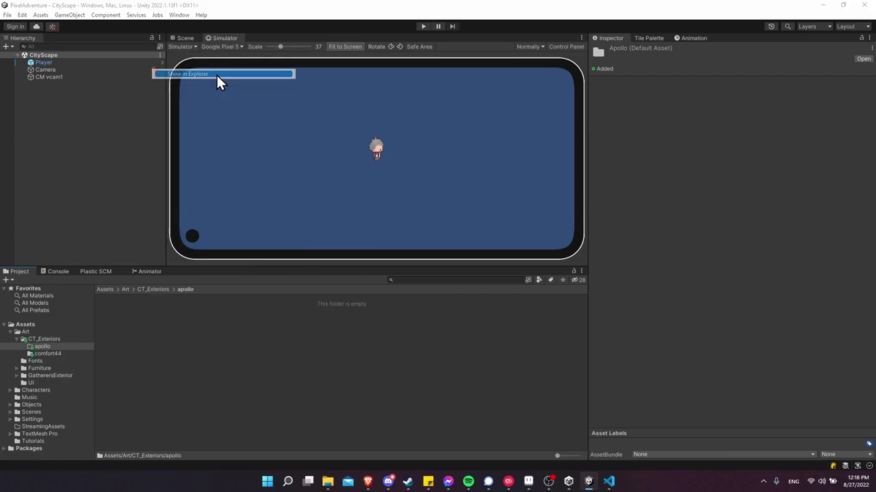
pyautogui.doubleClick(262, 176)
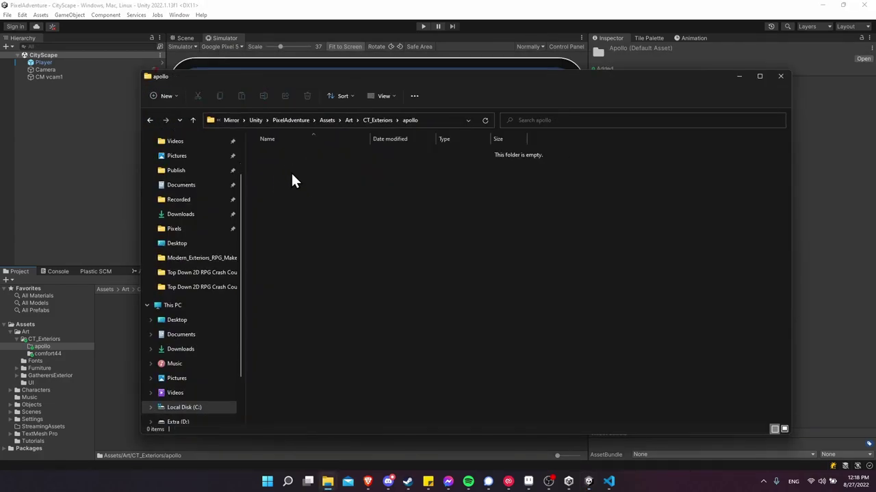
# - Switch back to Aseprite and rename the Door2 layer in the RoofDoor group as RoofDoor
pyautogui.click(589, 481)
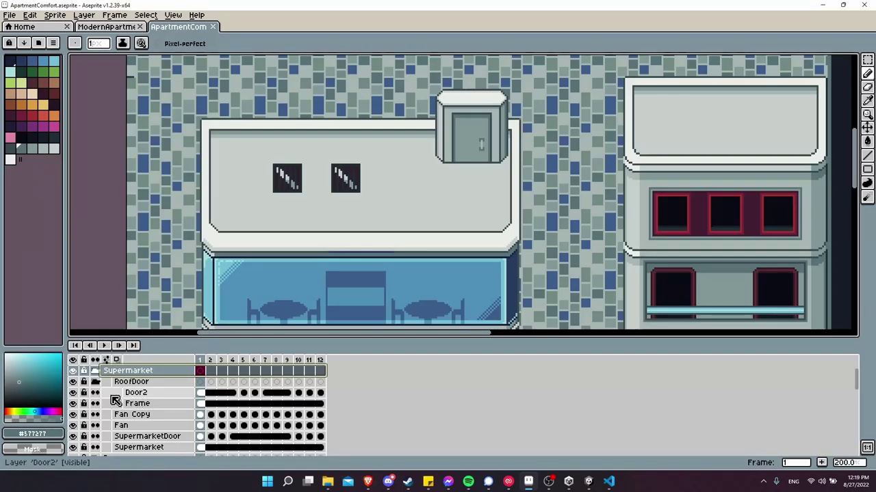
pyautogui.click(135, 393)
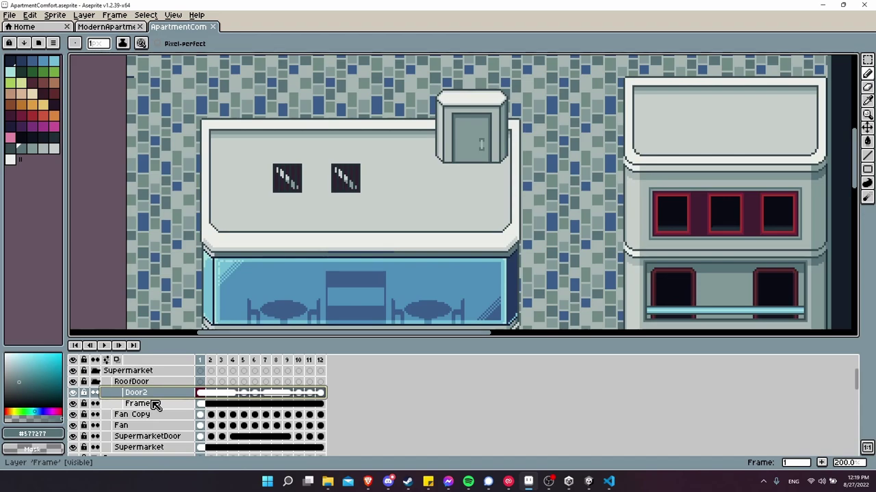
pyautogui.hotkey('shift', 'p')
pyautogui.write('Roof')
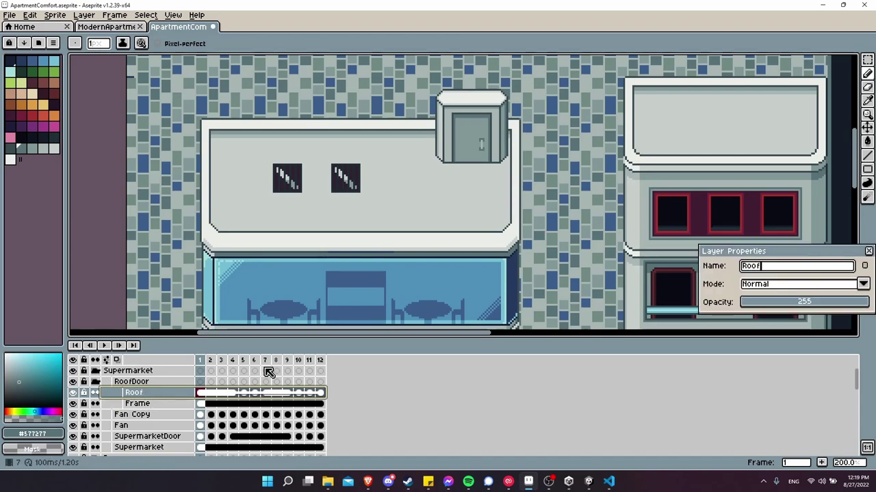
pyautogui.write('Door')
pyautogui.press('Return')
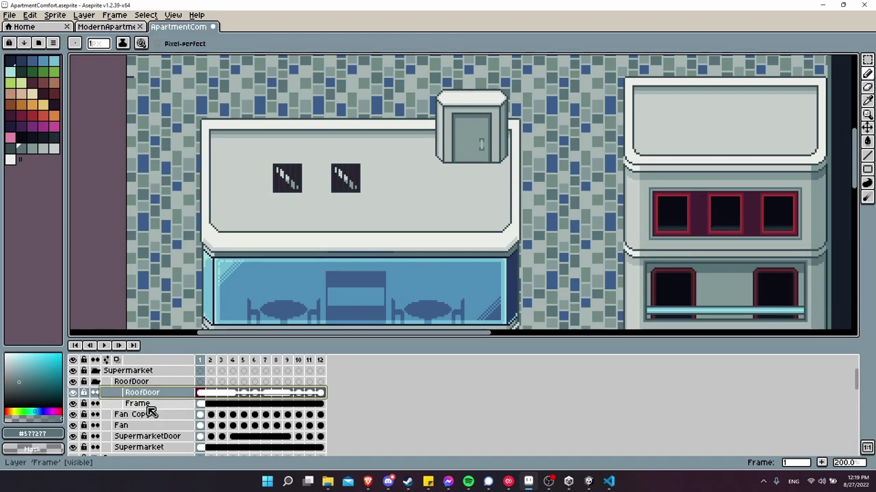
# - Start a sprite sheet export with the layer Supermarket > RoofDoor > RoofDoor as its source
pyautogui.scroll(1, 188, 417)
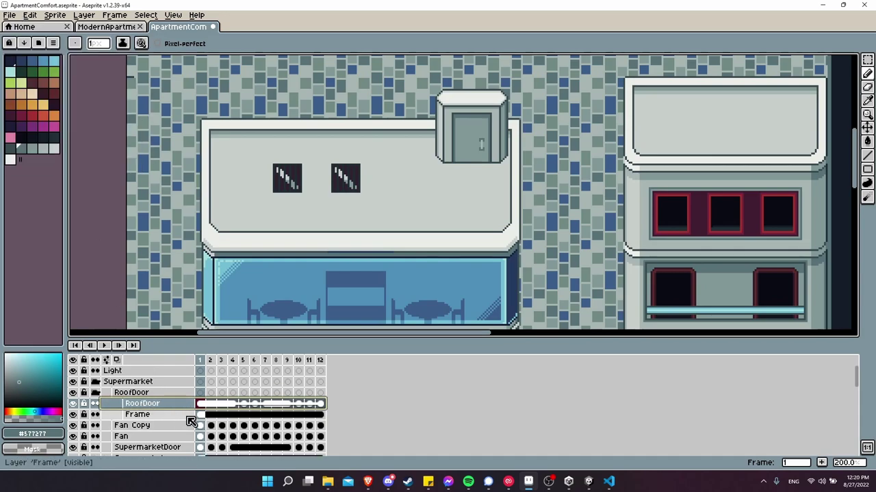
pyautogui.click(9, 15)
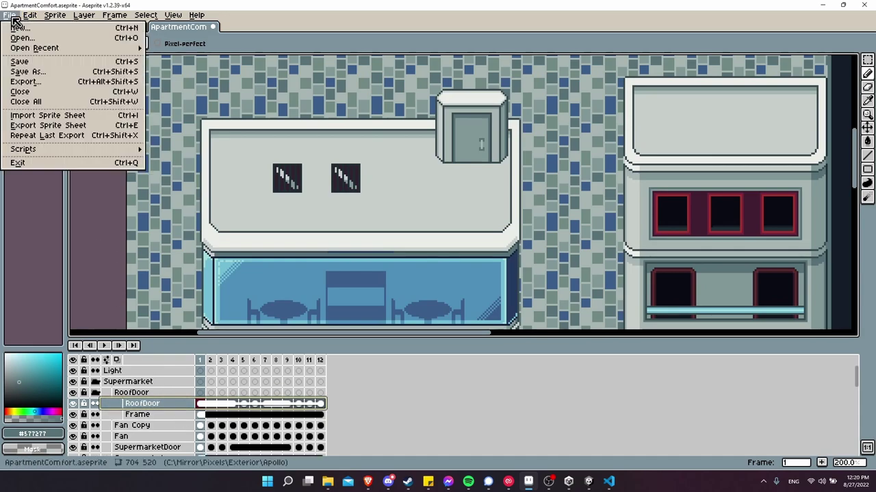
pyautogui.click(68, 132)
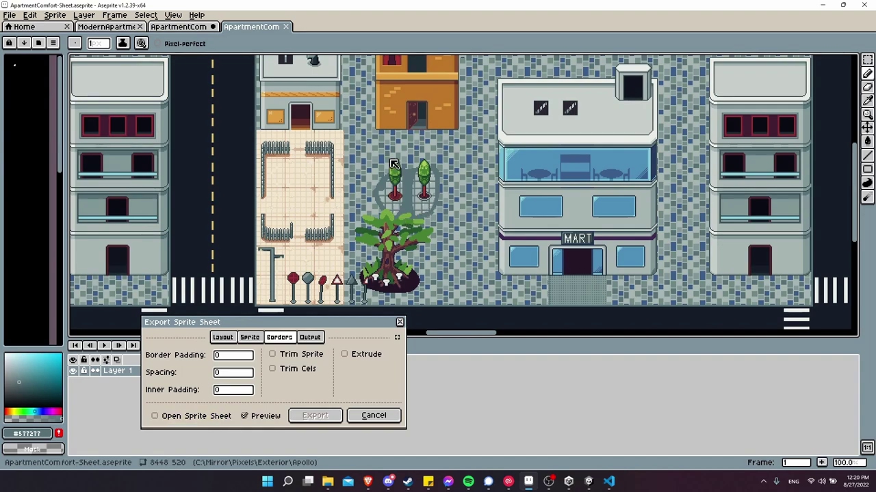
pyautogui.moveTo(286, 187); pyautogui.dragTo(401, 209, button='middle')
pyautogui.moveTo(217, 204); pyautogui.dragTo(307, 205, button='middle')
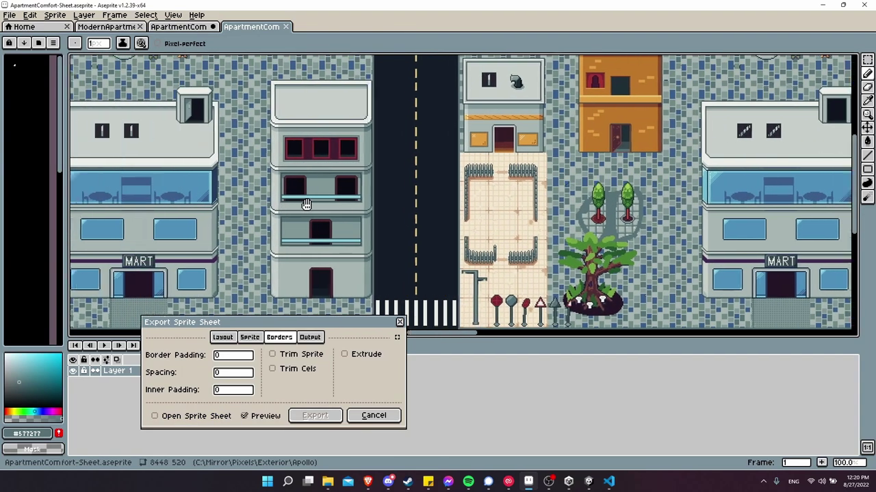
pyautogui.click(249, 337)
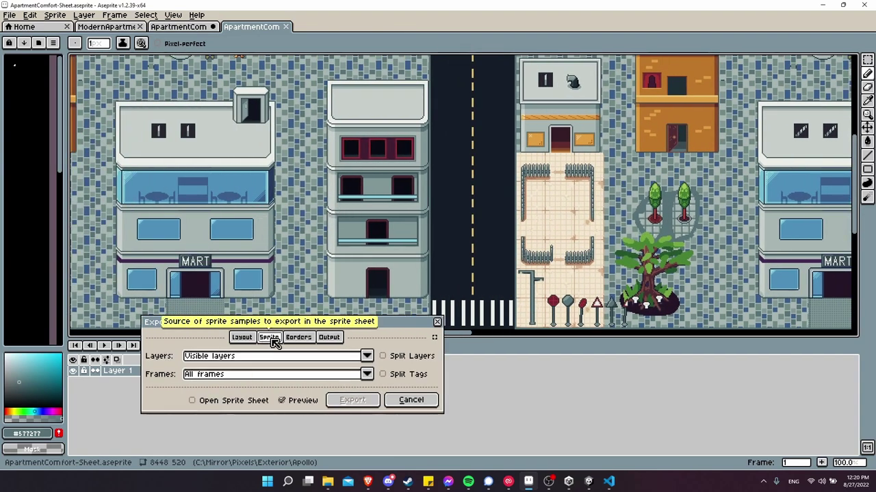
pyautogui.click(272, 356)
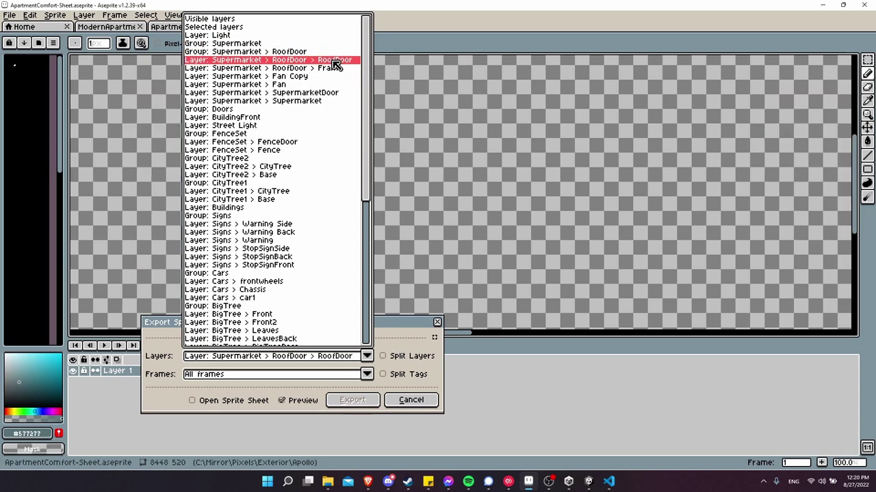
pyautogui.click(336, 60)
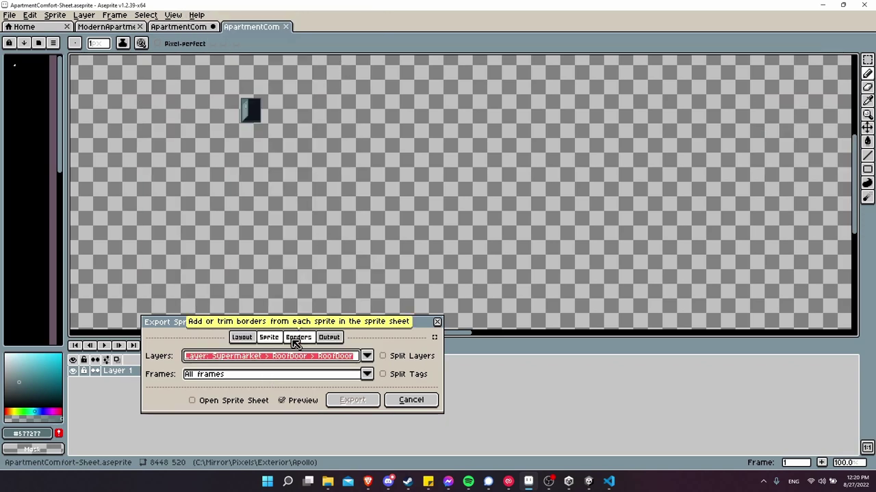
# - Enable Trim Sprite and Merge Duplicates for the roof door sprite sheet
pyautogui.click(295, 338)
pyautogui.click(292, 356)
pyautogui.scroll(2, 159, 204)
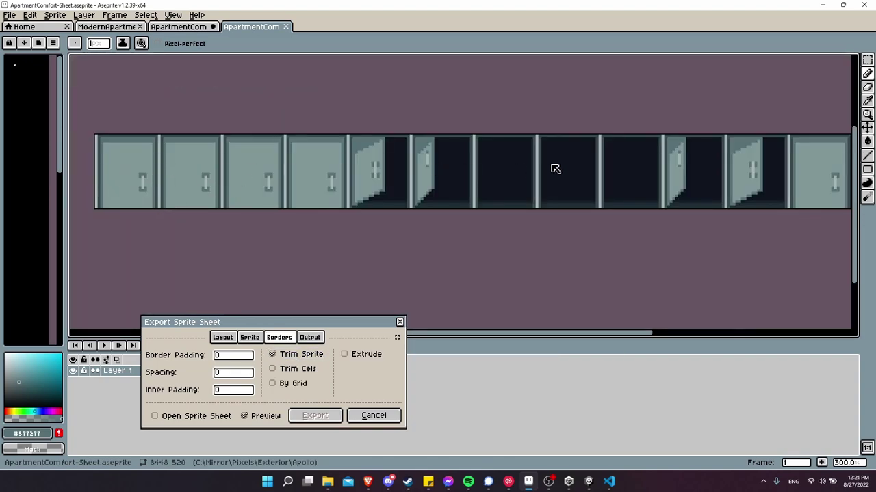
pyautogui.click(223, 338)
pyautogui.click(253, 391)
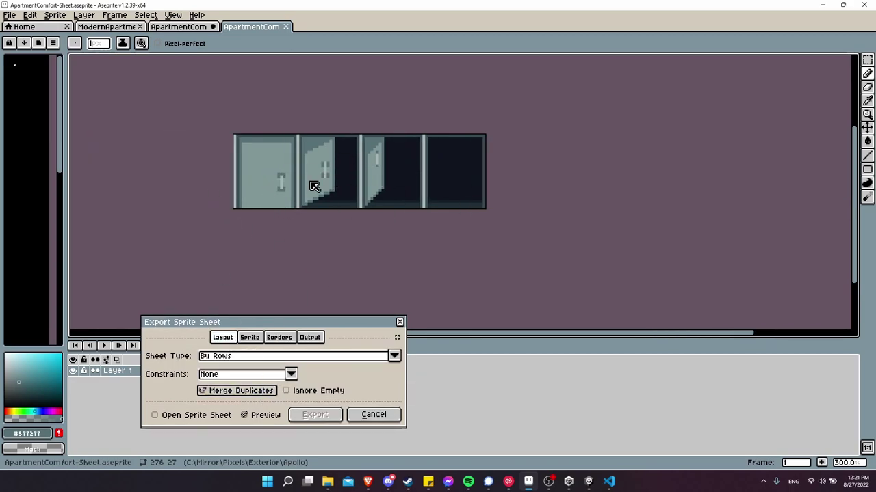
# - Set the output file to the existing RooftopExitDoor.png in the Apollo folder, allow overwriting, and export the sheet
pyautogui.click(311, 338)
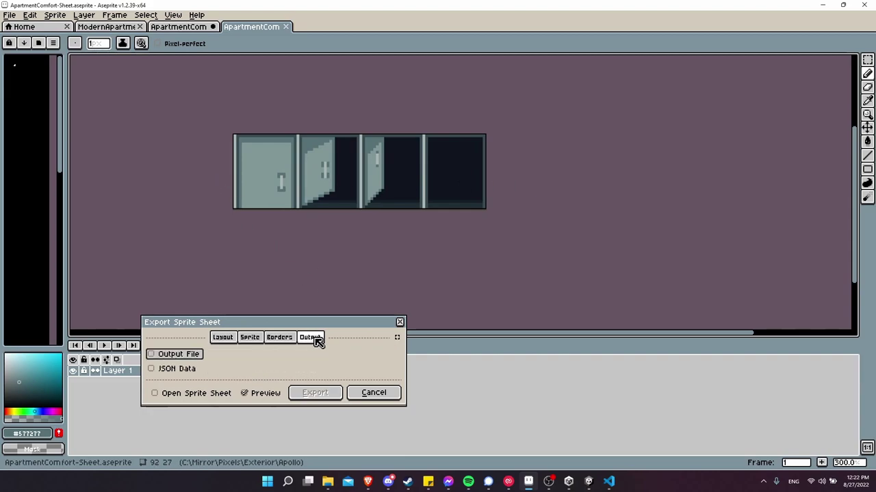
pyautogui.click(160, 356)
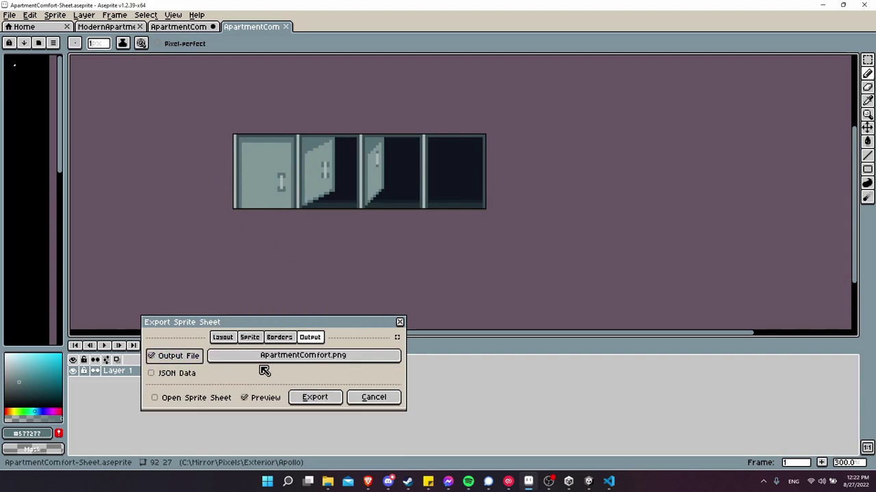
pyautogui.click(348, 363)
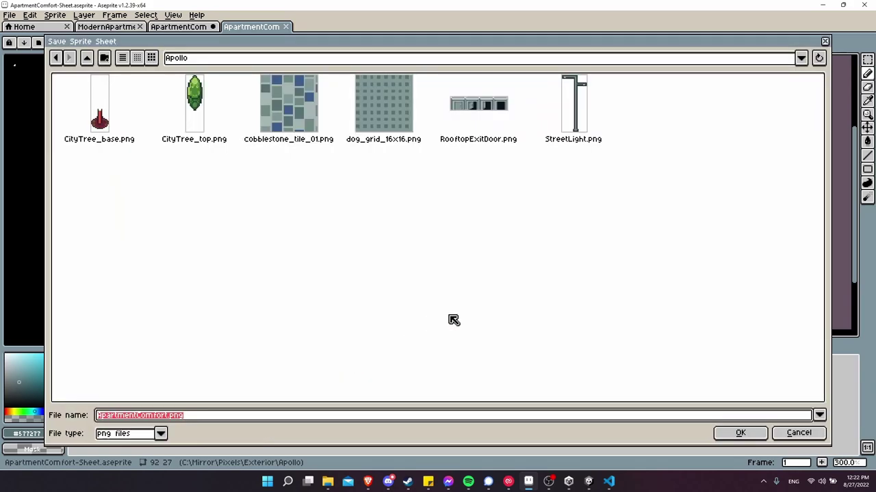
pyautogui.click(490, 113)
pyautogui.click(758, 438)
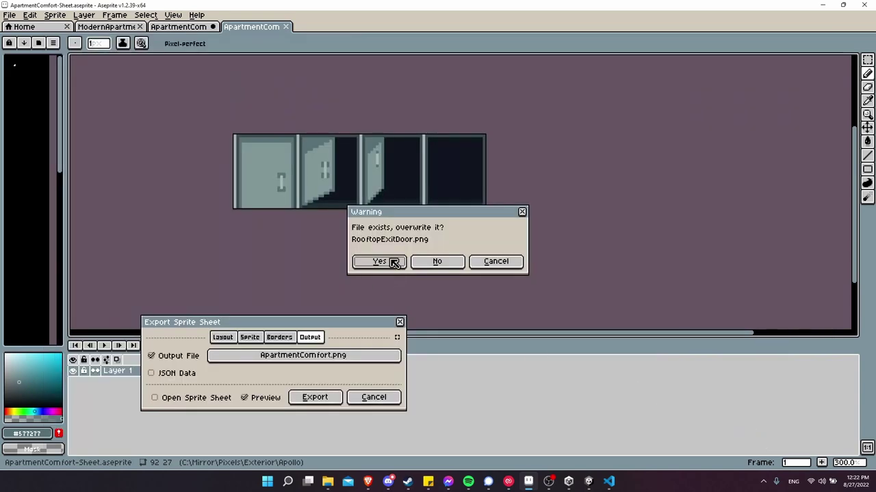
pyautogui.click(394, 263)
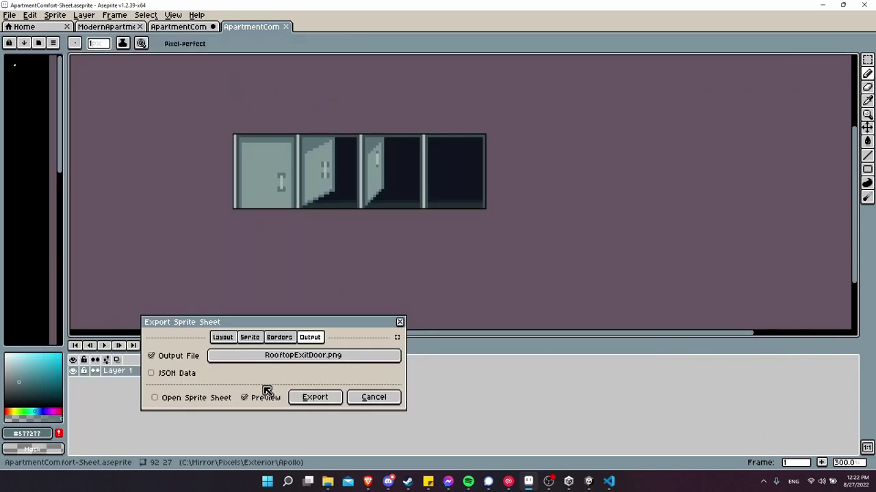
pyautogui.click(313, 398)
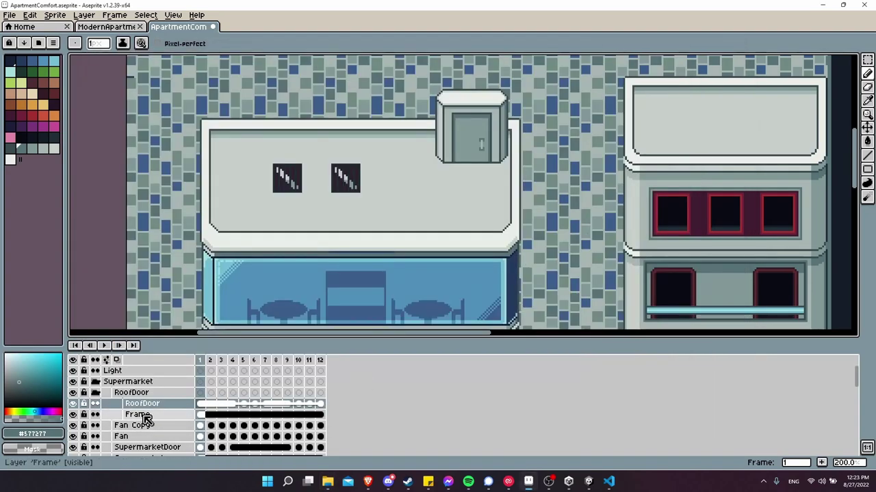
# - Rename the Frame layer in the RoofDoor group as RoofDoorFrame
pyautogui.click(163, 418)
pyautogui.doubleClick(151, 418)
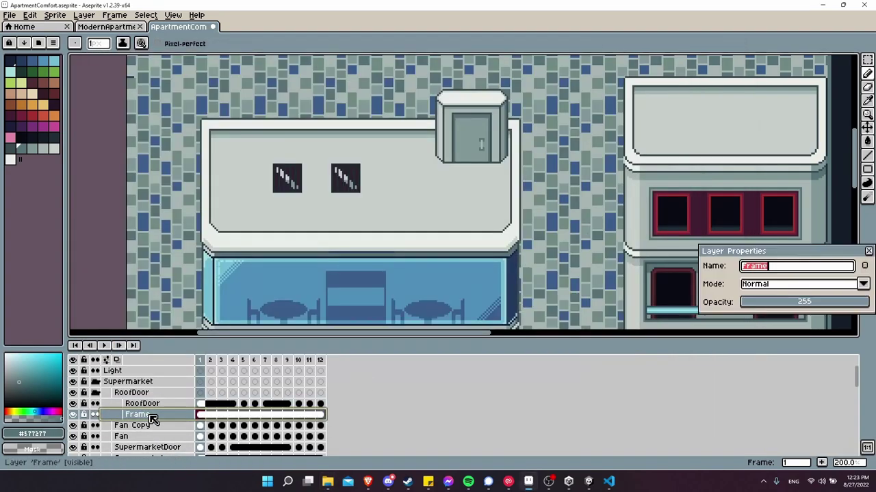
pyautogui.write('RoofDoo')
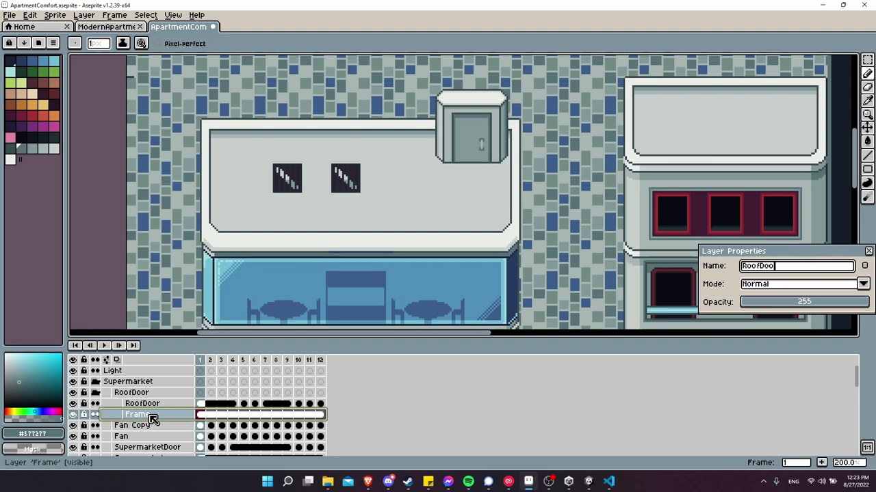
pyautogui.write('rFrame')
pyautogui.press('Return')
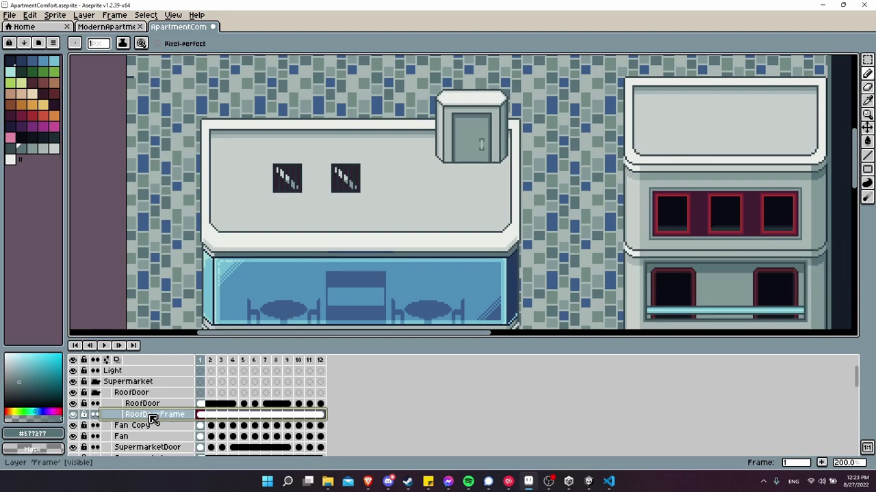
# - Start a sprite sheet export with the layer Supermarket > RoofDoor > RoofDoorFrame as its source
pyautogui.click(9, 14)
pyautogui.click(63, 125)
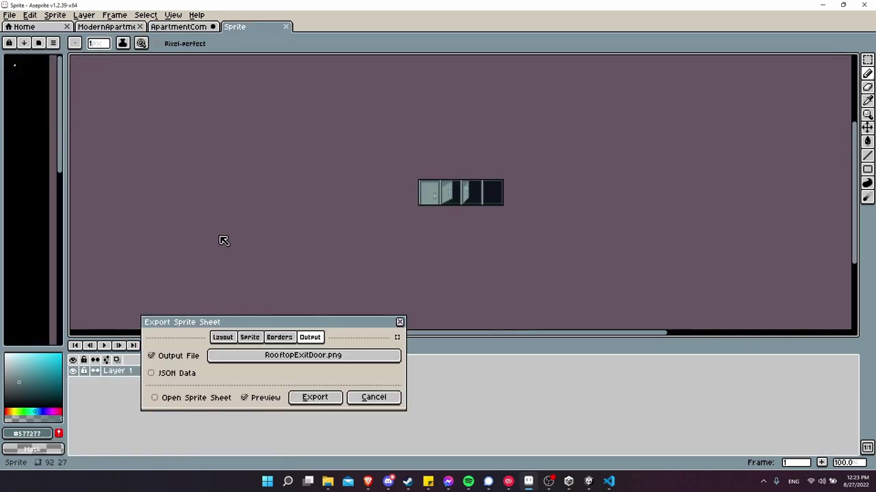
pyautogui.click(253, 338)
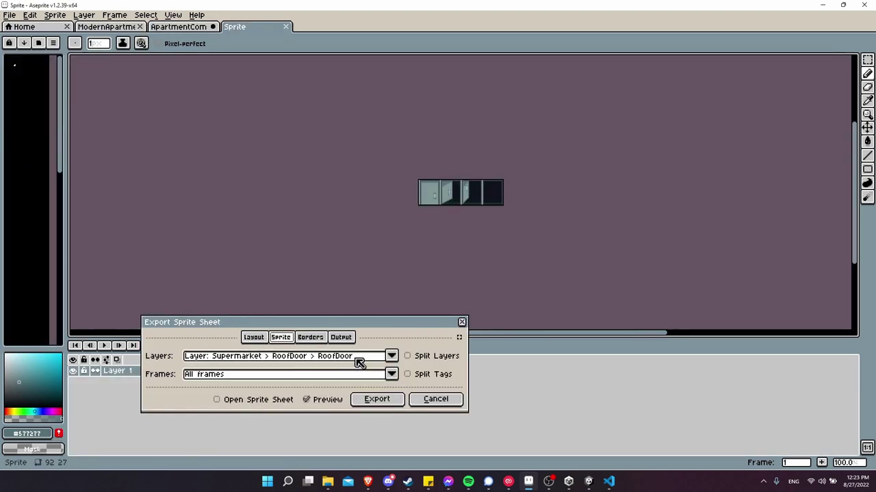
pyautogui.click(359, 363)
pyautogui.click(350, 69)
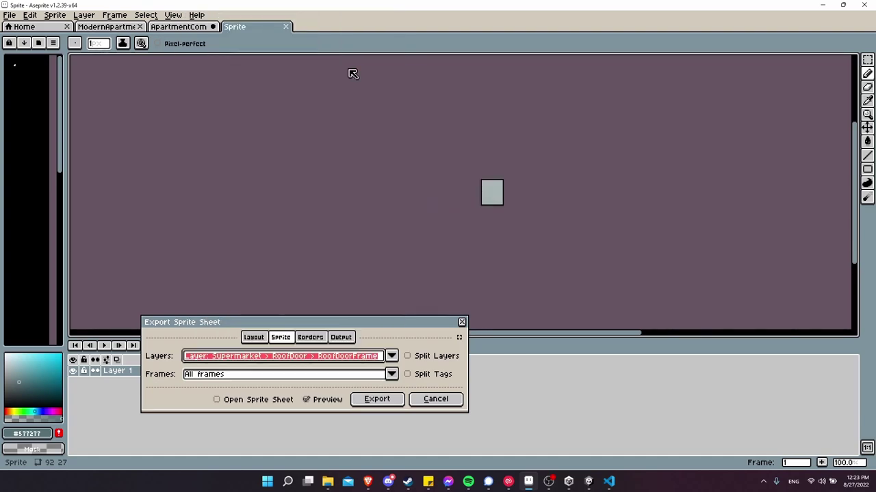
pyautogui.scroll(5, 511, 193)
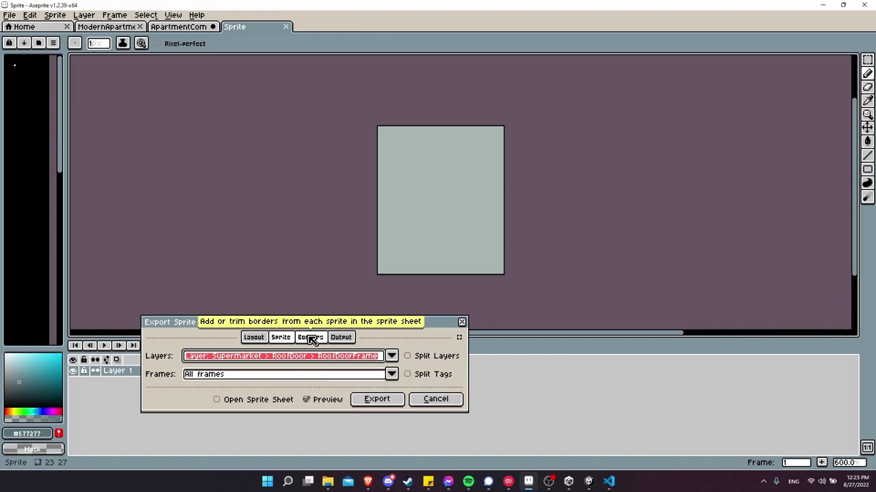
# - Disable Trim Sprite and enable Trim Cels for the roof door frame sheet, and check its trimmed edges in the preview
pyautogui.click(309, 338)
pyautogui.click(288, 356)
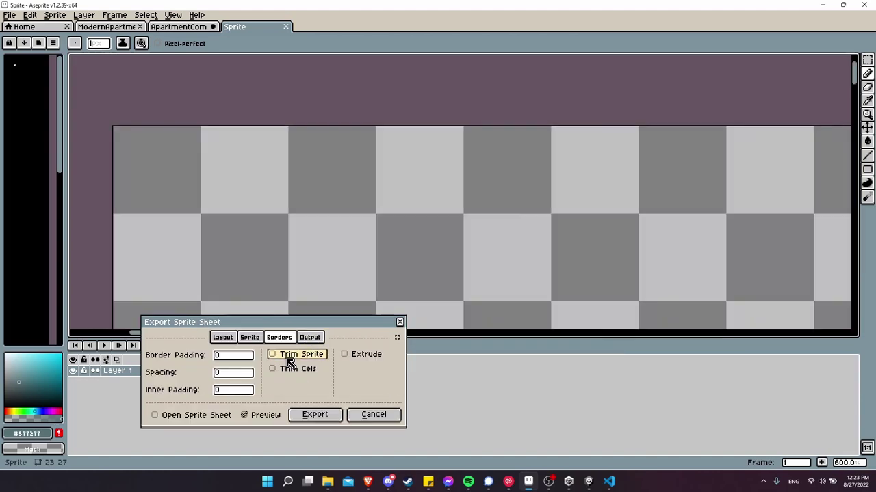
pyautogui.click(288, 356)
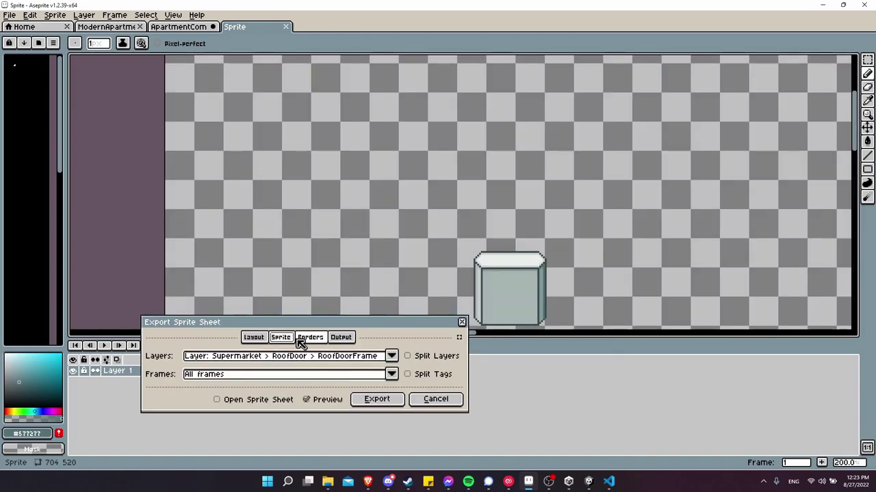
pyautogui.click(301, 340)
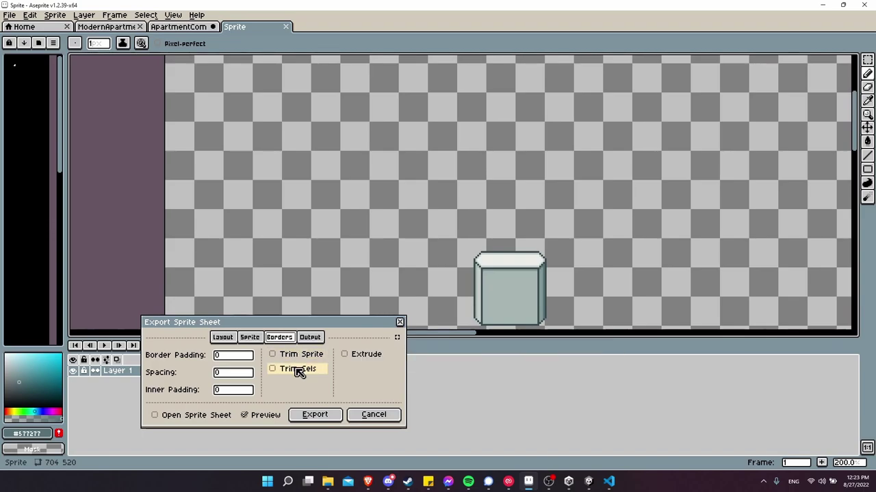
pyautogui.click(298, 369)
pyautogui.scroll(3, 568, 147)
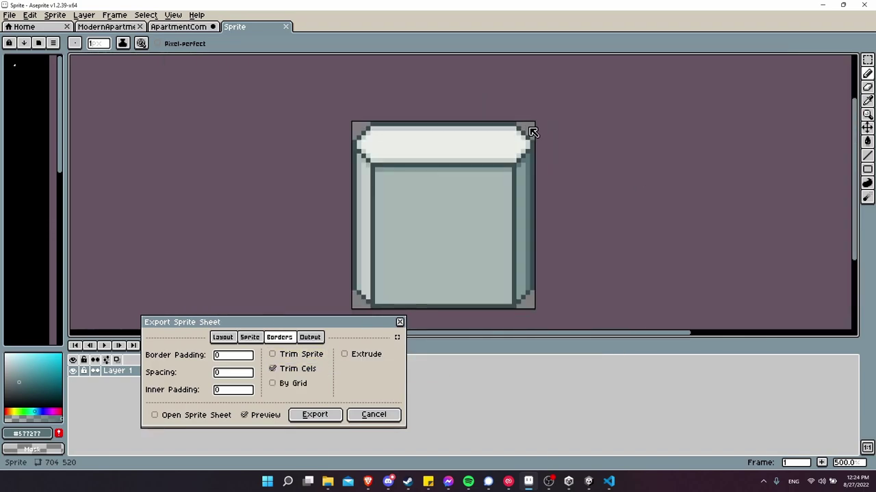
pyautogui.scroll(1, 517, 314)
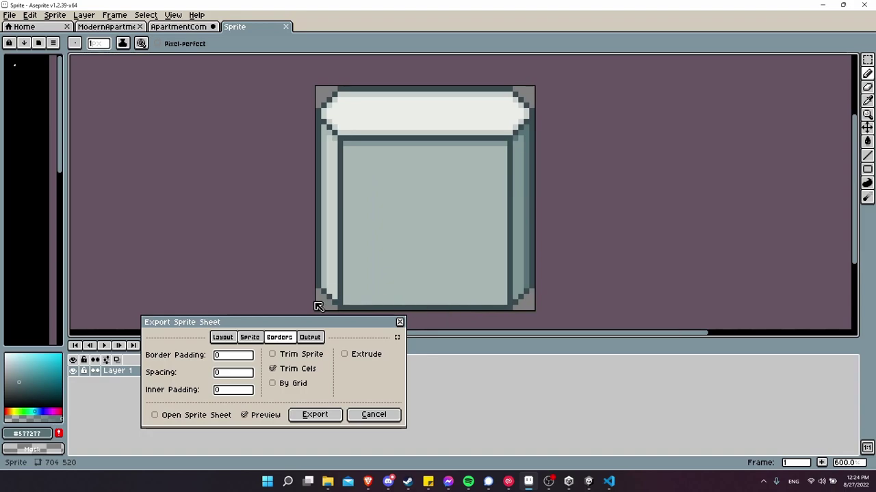
# - Set the output file to RooftopExitDoorFrame.png in the Apollo folder and export the sheet
pyautogui.click(310, 337)
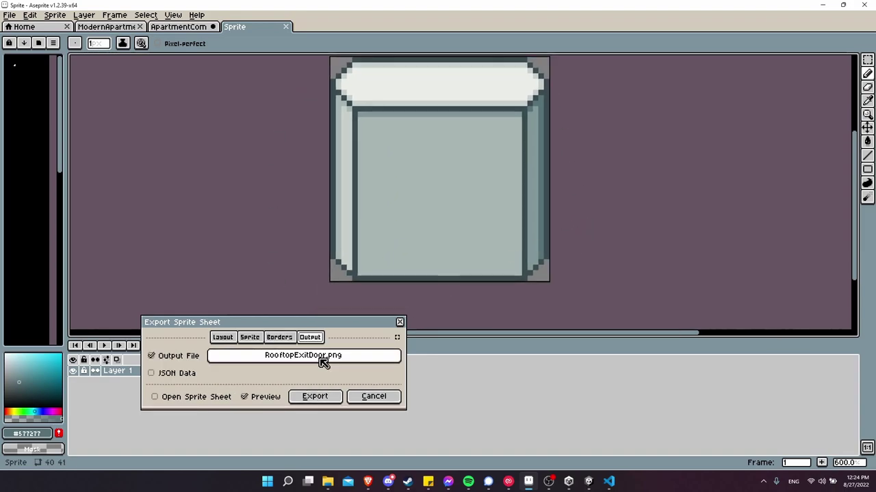
pyautogui.click(321, 354)
pyautogui.hotkey('ctrl', 'Left')
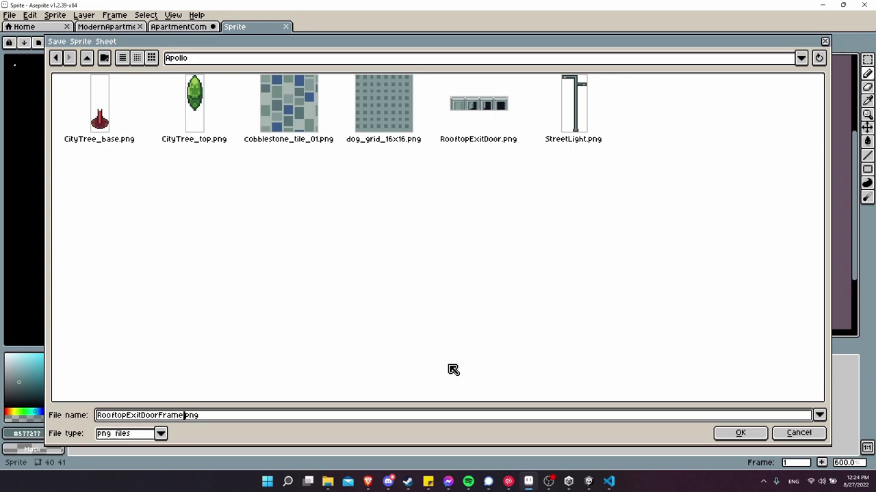
pyautogui.click(747, 433)
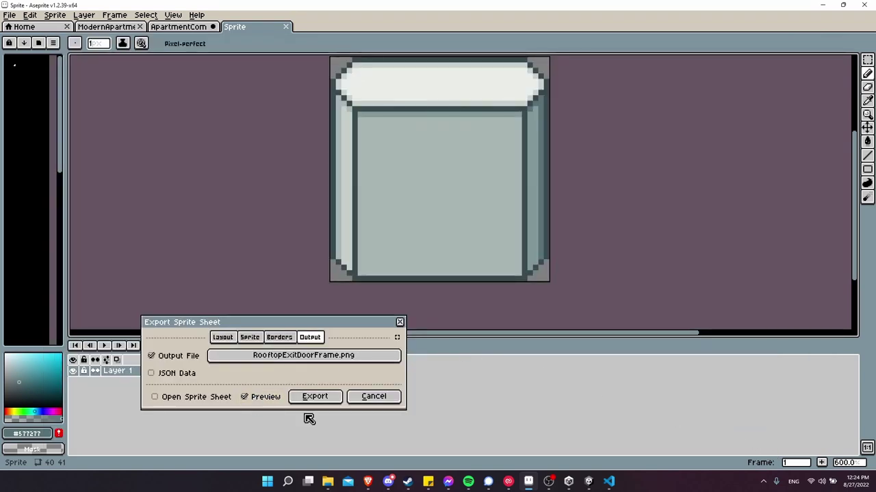
pyautogui.click(314, 397)
# - Switch to File Explorer and check the exported rooftop door images in the Apollo folder
pyautogui.click(327, 482)
pyautogui.click(226, 209)
pyautogui.click(445, 219)
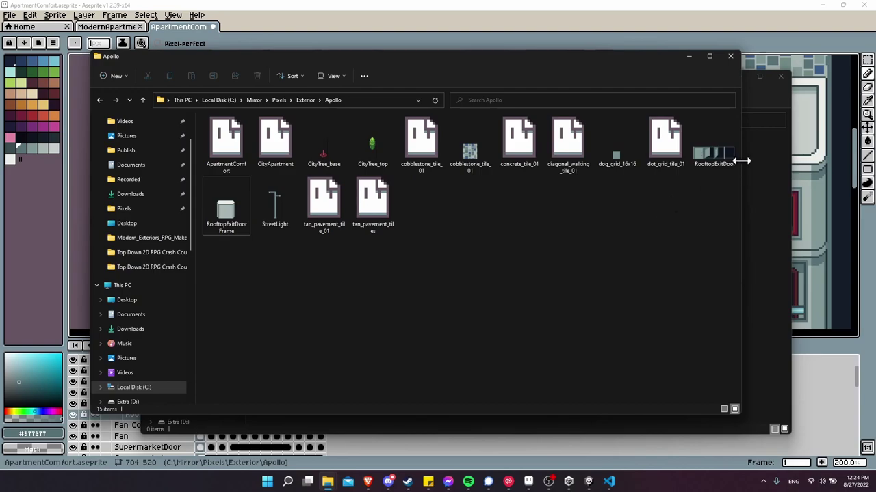
pyautogui.click(758, 161)
# - Back in Aseprite, start a sprite sheet export of the layer Supermarket > Fan and check its layout and border settings
pyautogui.click(157, 436)
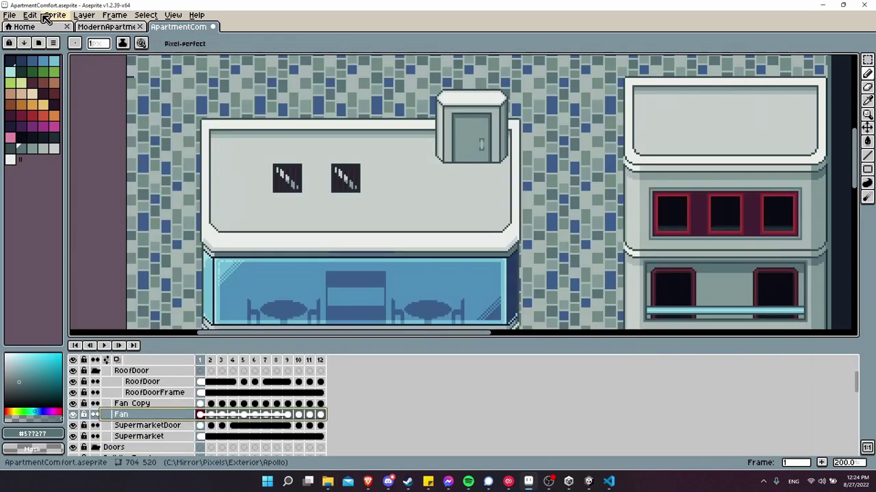
pyautogui.click(10, 14)
pyautogui.click(52, 129)
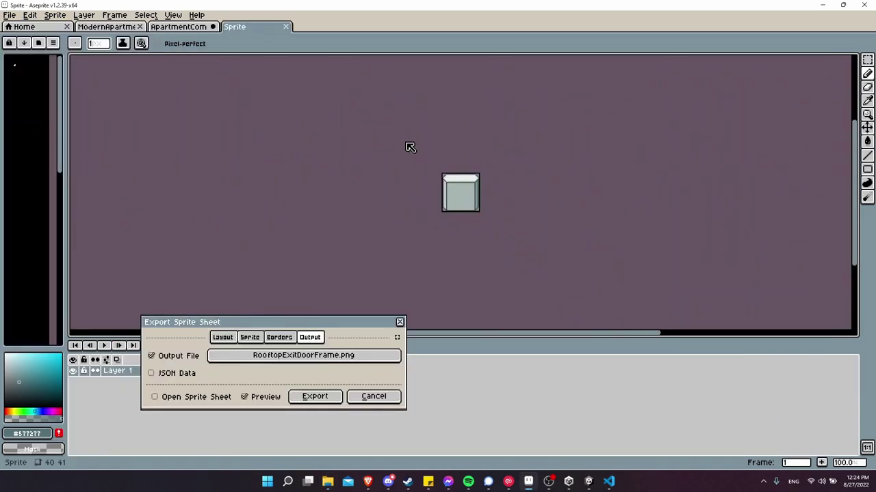
pyautogui.click(252, 338)
pyautogui.click(287, 356)
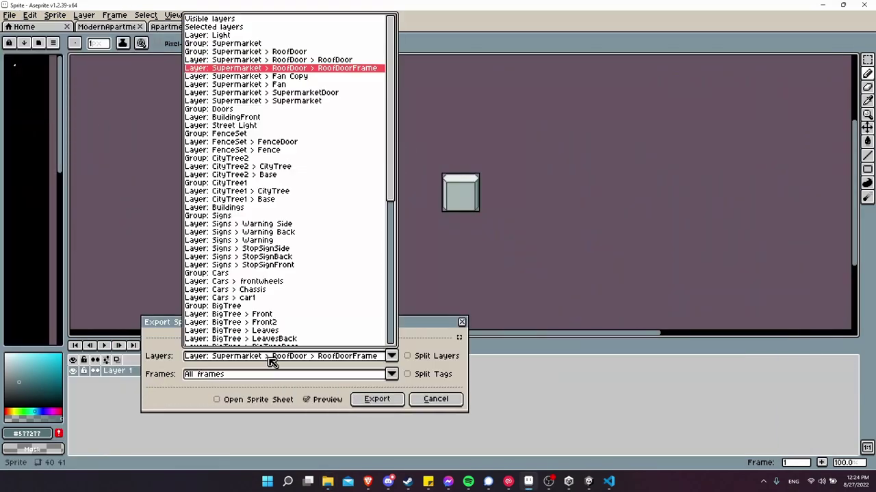
pyautogui.click(299, 84)
pyautogui.click(253, 337)
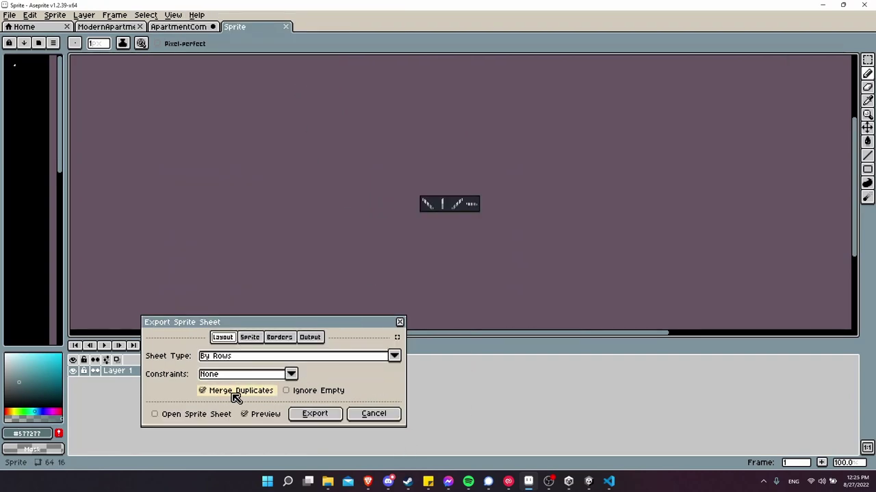
pyautogui.click(279, 337)
pyautogui.scroll(4, 486, 200)
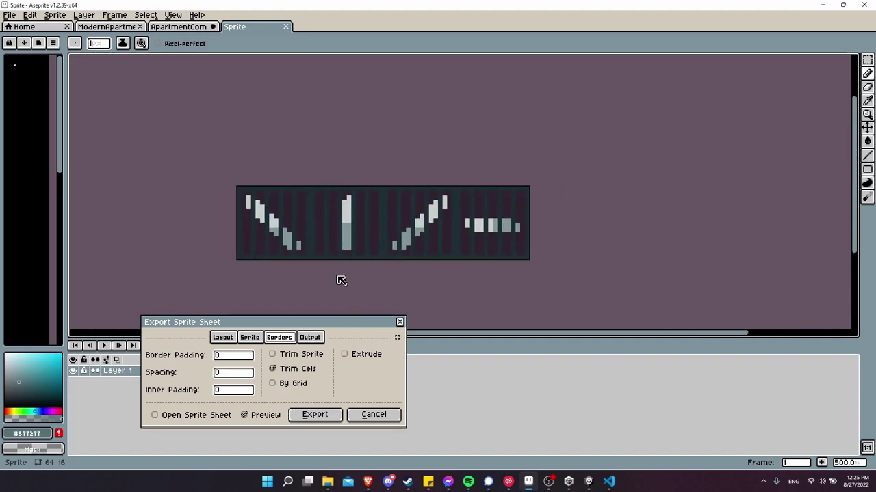
# - Set the output file to RoofFan.png in the Apollo folder and export the fan sheet
pyautogui.click(309, 338)
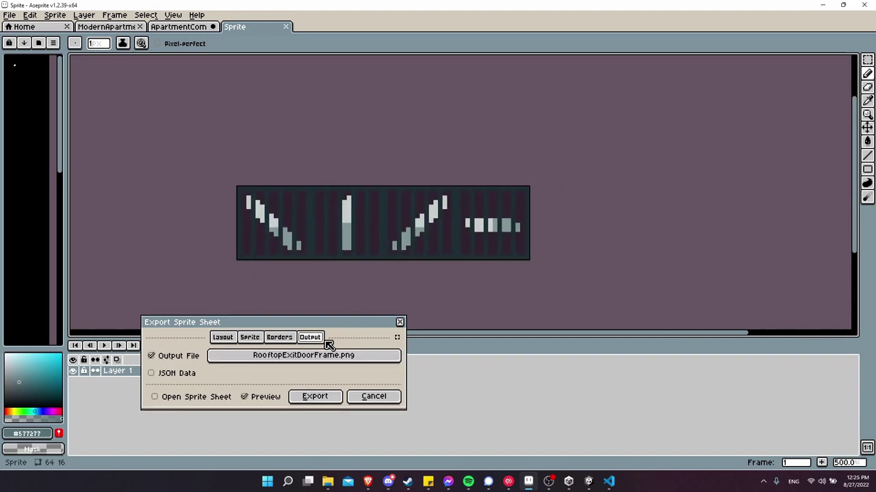
pyautogui.click(308, 356)
pyautogui.write('RoofFan')
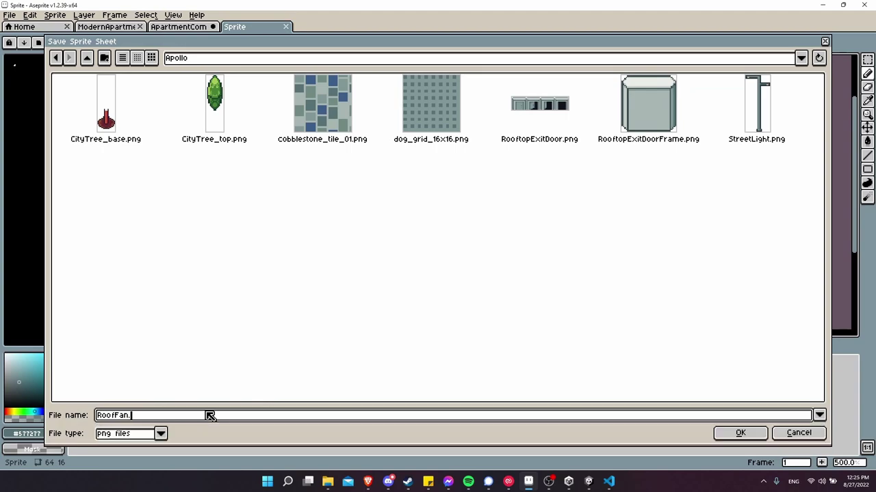
pyautogui.write('.png')
pyautogui.press('Return')
# - Preview a Trim Sprite sheet of the layer Supermarket > SupermarketDoor, examine the area around the doors for stray pixels, and cancel the export
pyautogui.click(10, 15)
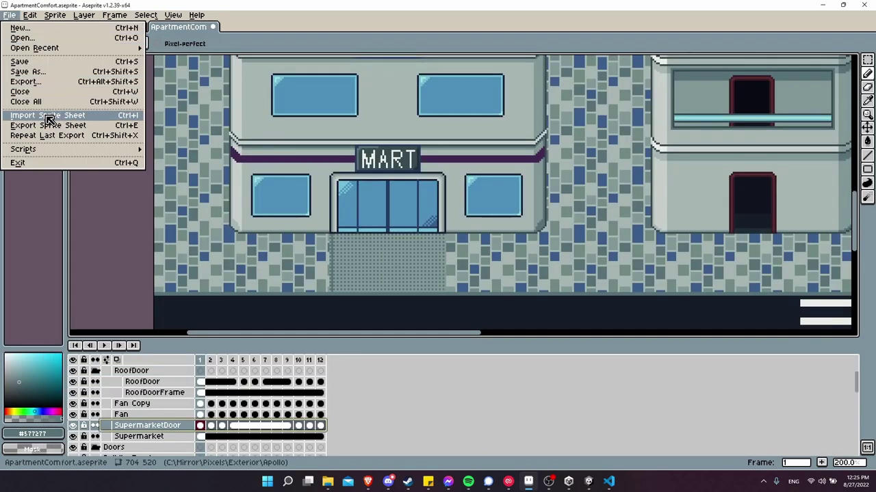
pyautogui.click(41, 114)
pyautogui.click(255, 338)
pyautogui.click(299, 357)
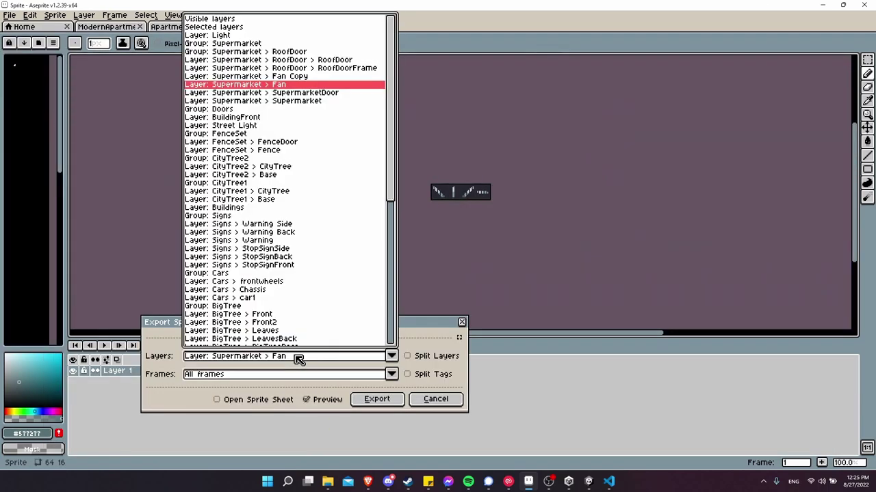
pyautogui.click(307, 93)
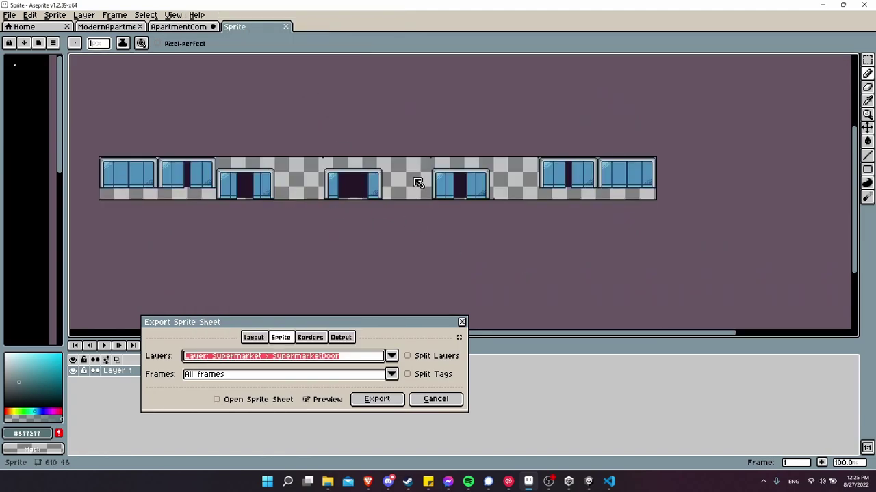
pyautogui.click(340, 337)
pyautogui.click(280, 337)
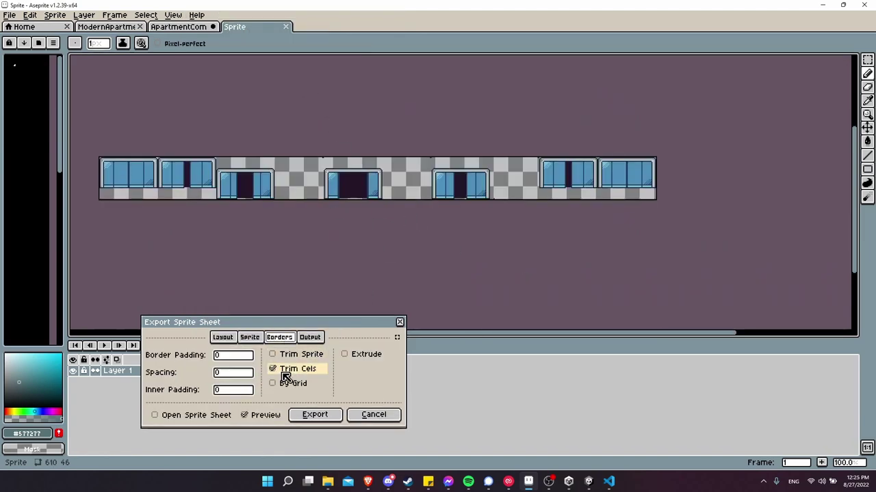
pyautogui.click(284, 357)
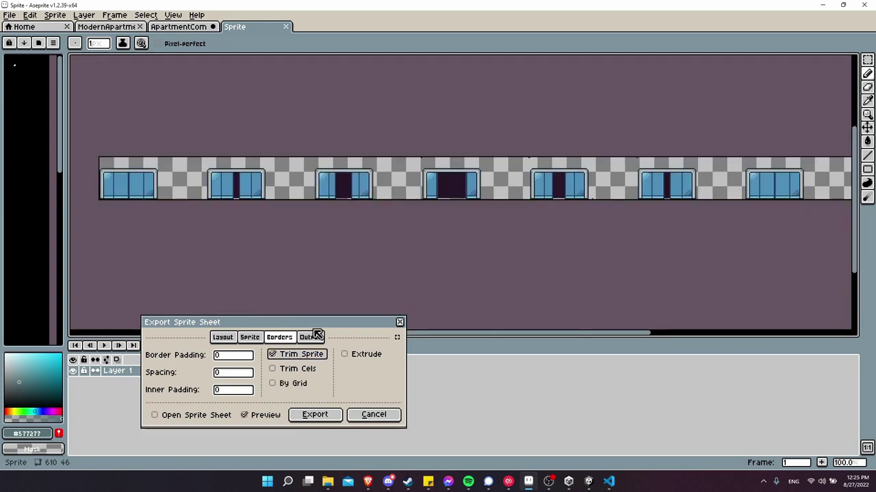
pyautogui.scroll(3, 489, 182)
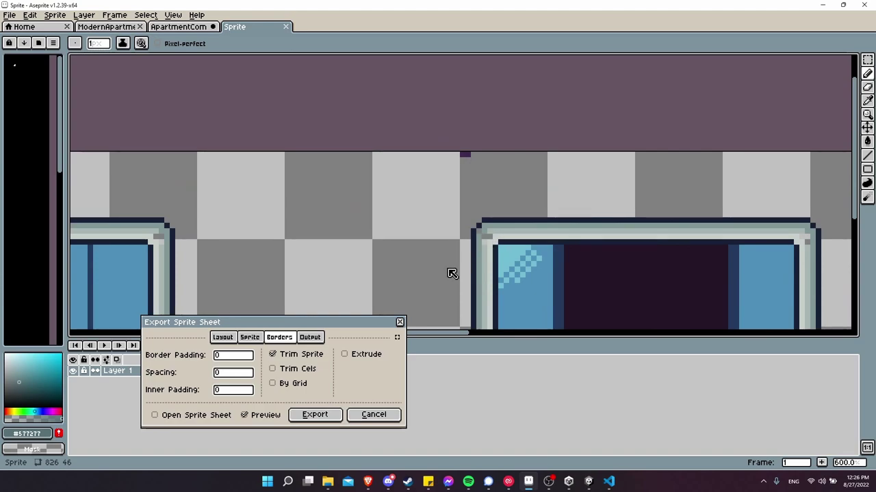
pyautogui.click(373, 414)
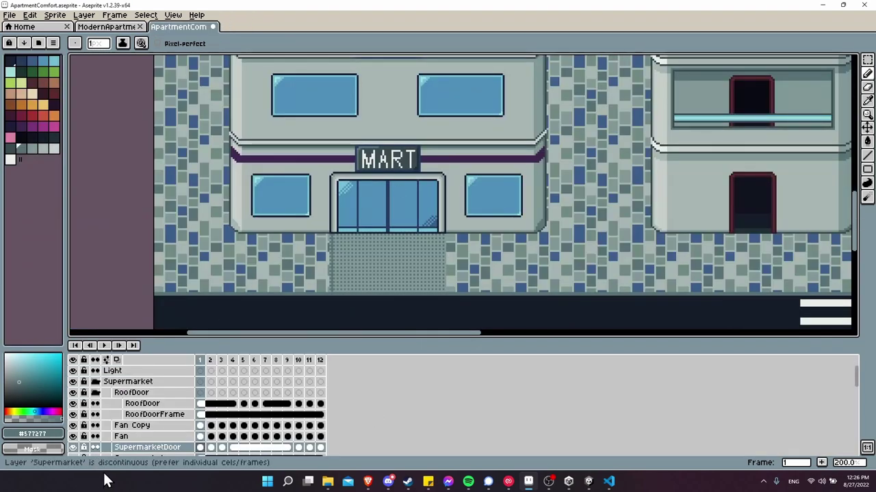
# - Hide every layer except SupermarketDoor so that the door stands alone on the canvas
pyautogui.scroll(-1, 74, 444)
pyautogui.click(73, 448)
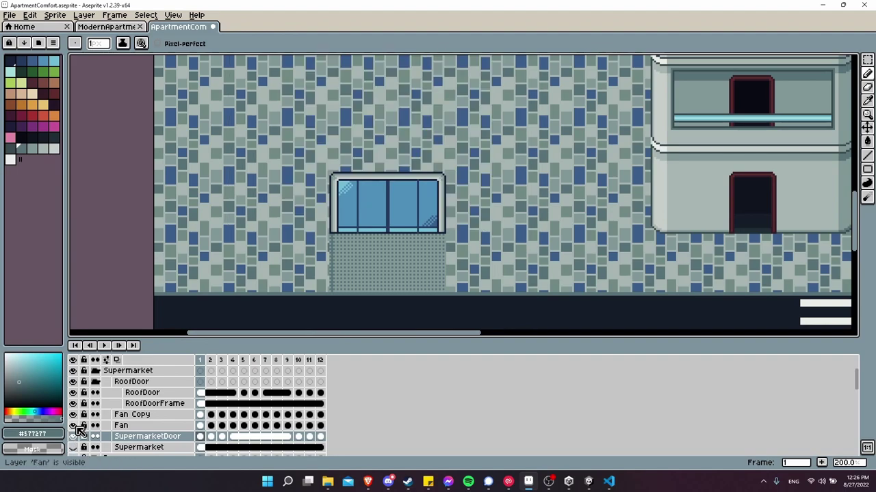
pyautogui.click(73, 436)
pyautogui.scroll(-6, 130, 419)
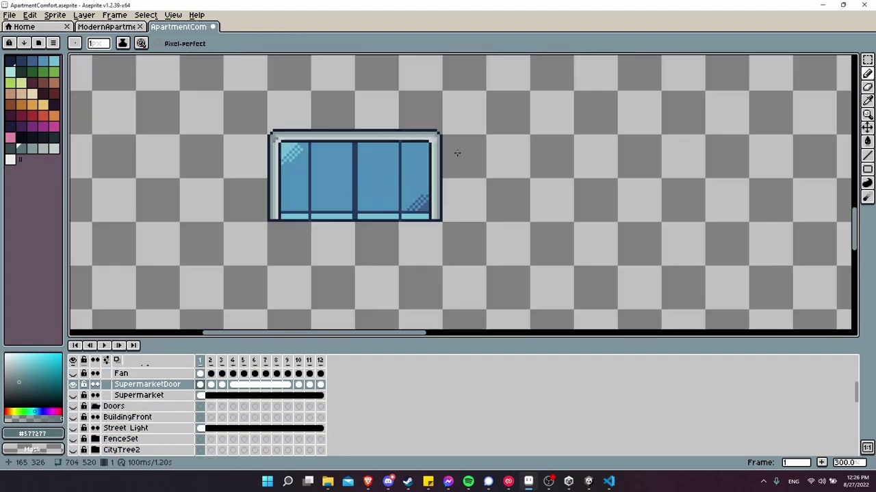
# - Fill the missing pixels in the upper-left corner of the supermarket door's surround in frame 1, sampling #819796 from the surround
pyautogui.moveTo(458, 152); pyautogui.dragTo(299, 227, button='middle')
pyautogui.moveTo(156, 264); pyautogui.dragTo(320, 233, button='middle')
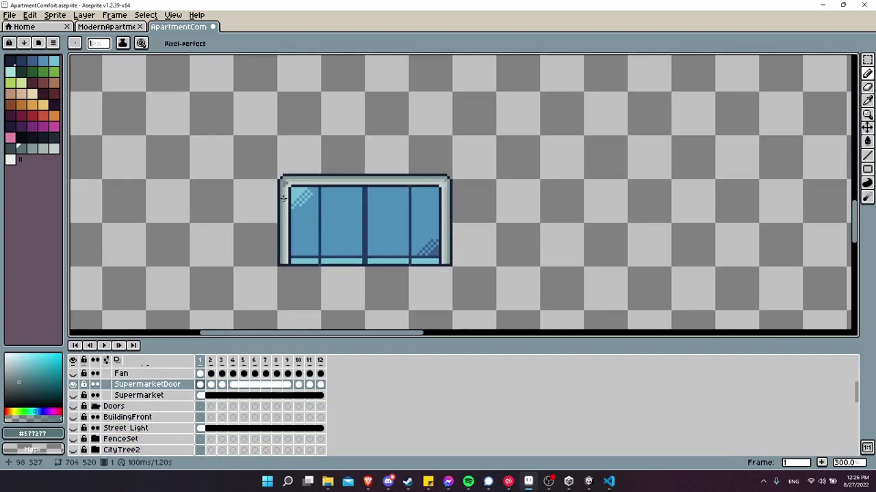
pyautogui.scroll(6, 285, 198)
pyautogui.keyDown('alt'); pyautogui.click(286, 190); pyautogui.keyUp('alt')
pyautogui.keyDown('alt'); pyautogui.click(287, 92); pyautogui.keyUp('alt')
pyautogui.moveTo(298, 118); pyautogui.dragTo(269, 106)
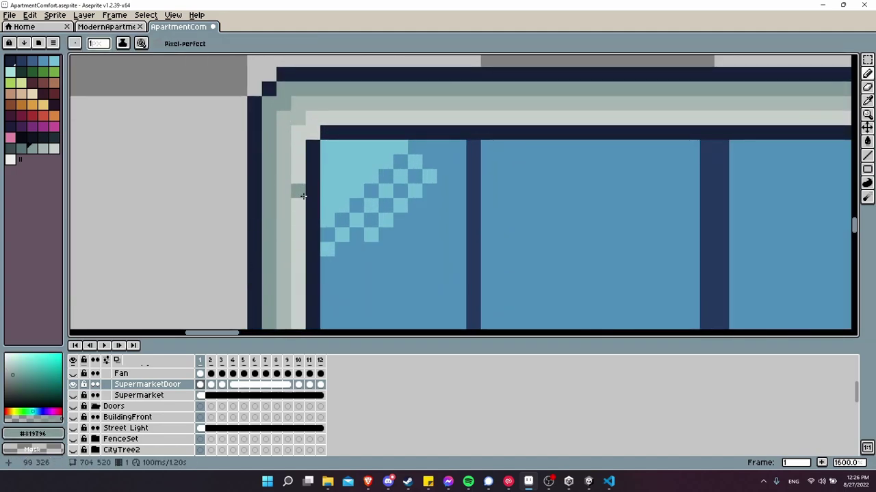
# - Repair the same upper-left corner of the door's surround in frame 2, resampling #819796 as the drawing colour
pyautogui.press('Right')
pyautogui.press('x')
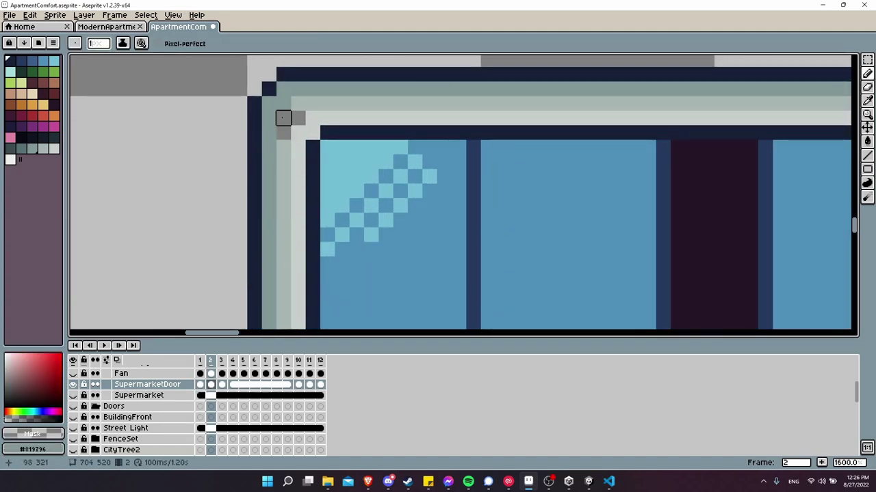
pyautogui.click(283, 118)
pyautogui.keyDown('alt'); pyautogui.click(274, 142); pyautogui.keyUp('alt')
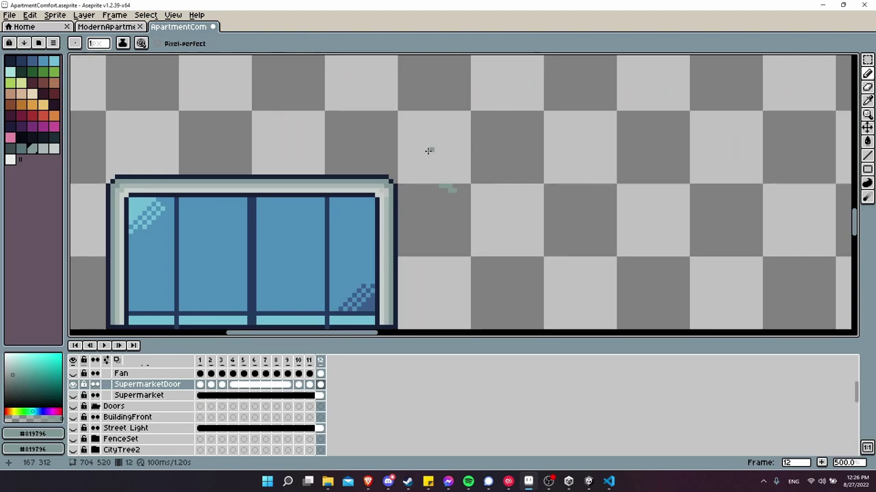
# - Erase the stray pixels beside the supermarket door in frames 10 and 12, checking the frames back to frame 7
pyautogui.press('Left')
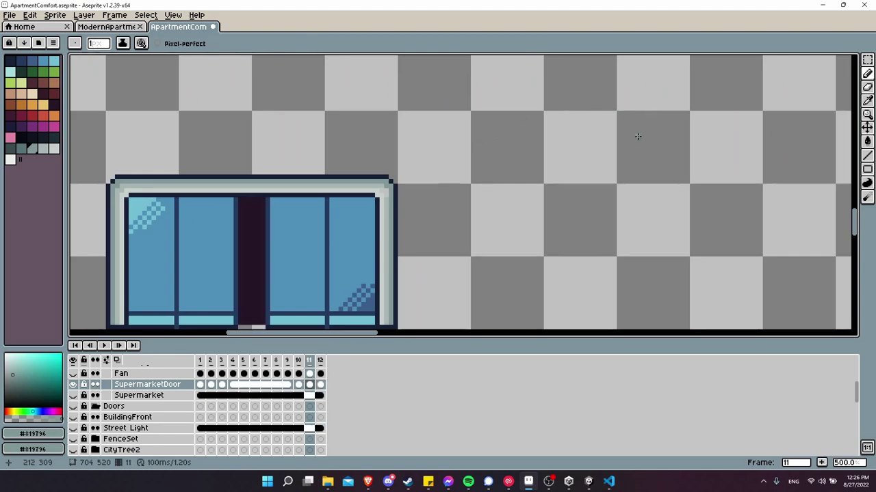
pyautogui.moveTo(625, 164); pyautogui.dragTo(598, 132, button='middle')
pyautogui.press('Left')
pyautogui.press('e')
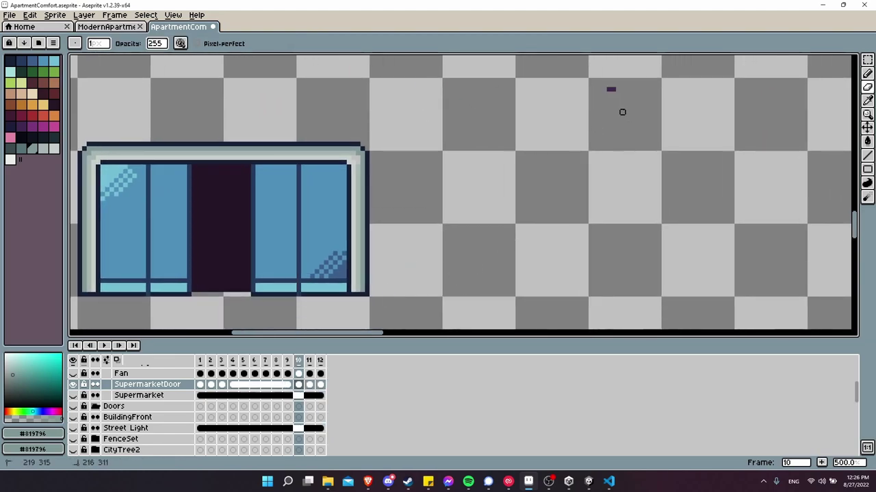
pyautogui.press('Left')
pyautogui.press('Return')
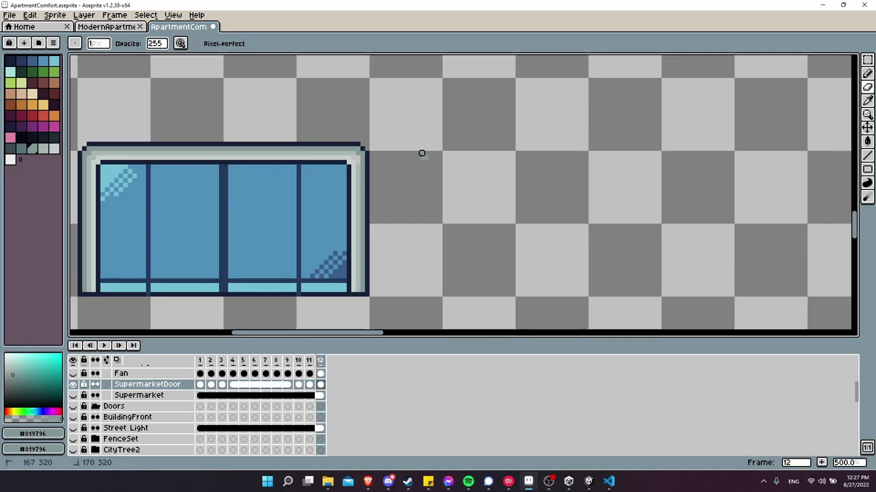
pyautogui.press('Left')
pyautogui.press('Left')
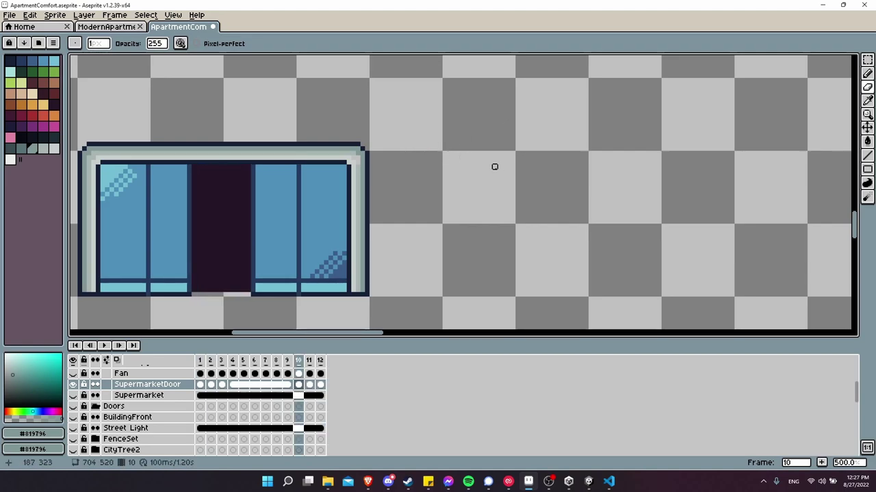
pyautogui.press('Left')
pyautogui.press('Left')
pyautogui.press('Left')
pyautogui.scroll(-4, 493, 166)
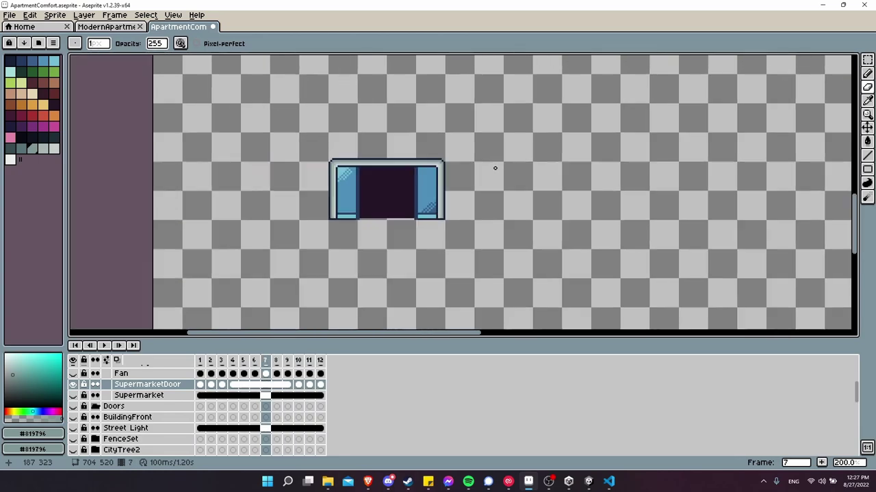
pyautogui.scroll(1, 522, 167)
# - Set up a sprite sheet export of the layer Supermarket > SupermarketDoor with all frames
pyautogui.click(10, 14)
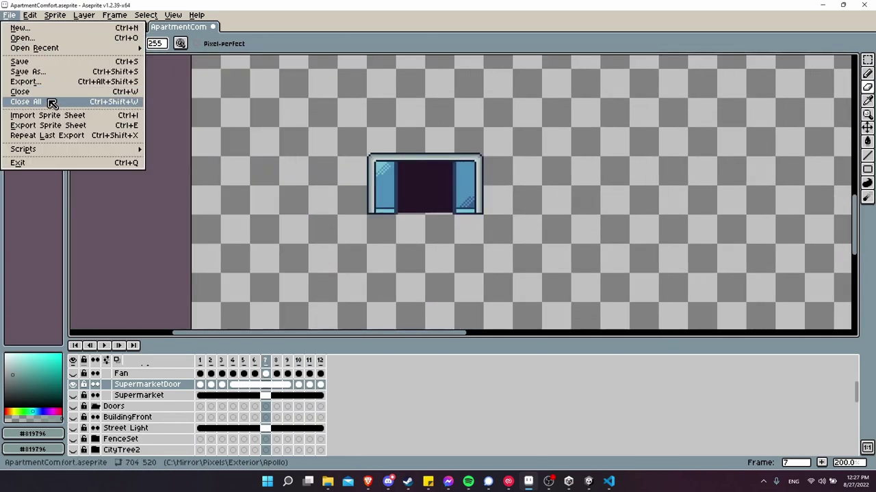
pyautogui.click(61, 127)
pyautogui.click(249, 337)
pyautogui.click(287, 355)
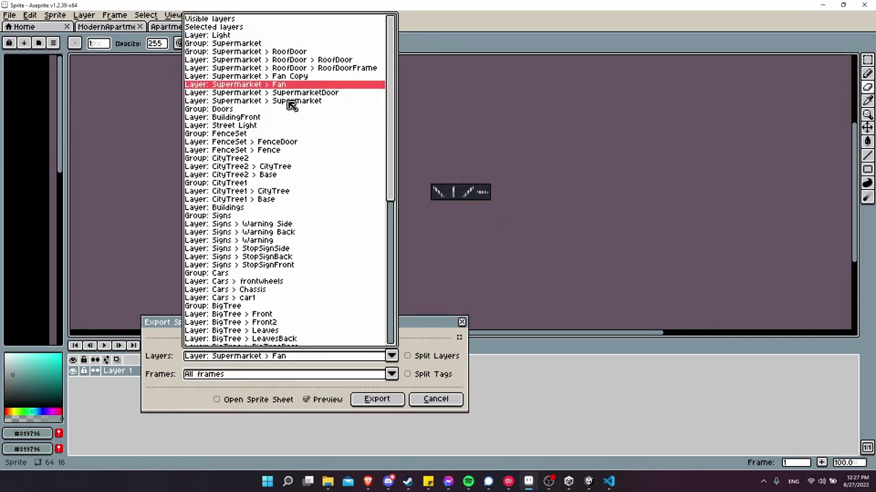
pyautogui.click(289, 99)
# - Examine the door frames across the sprite sheet preview for stray or missing pixels, especially at the corners
pyautogui.scroll(4, 275, 170)
pyautogui.moveTo(251, 197); pyautogui.dragTo(606, 157, button='middle')
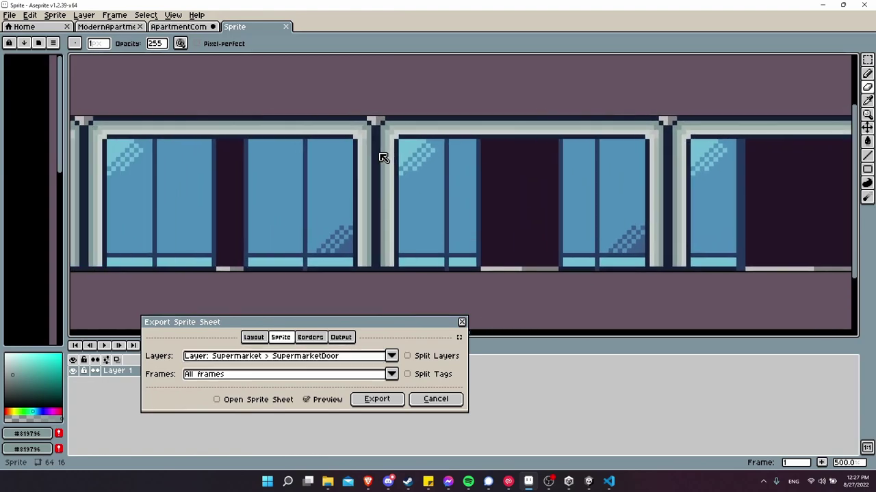
pyautogui.moveTo(180, 148); pyautogui.dragTo(541, 142, button='middle')
pyautogui.scroll(1, 344, 123)
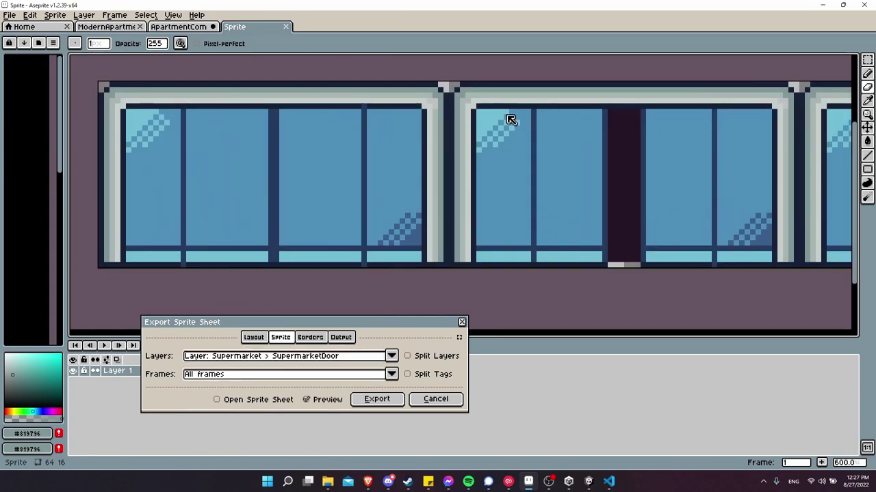
pyautogui.scroll(-1, 530, 123)
pyautogui.moveTo(732, 148); pyautogui.dragTo(291, 138, button='middle')
pyautogui.moveTo(628, 161); pyautogui.dragTo(509, 160, button='middle')
pyautogui.moveTo(667, 164); pyautogui.dragTo(403, 164, button='middle')
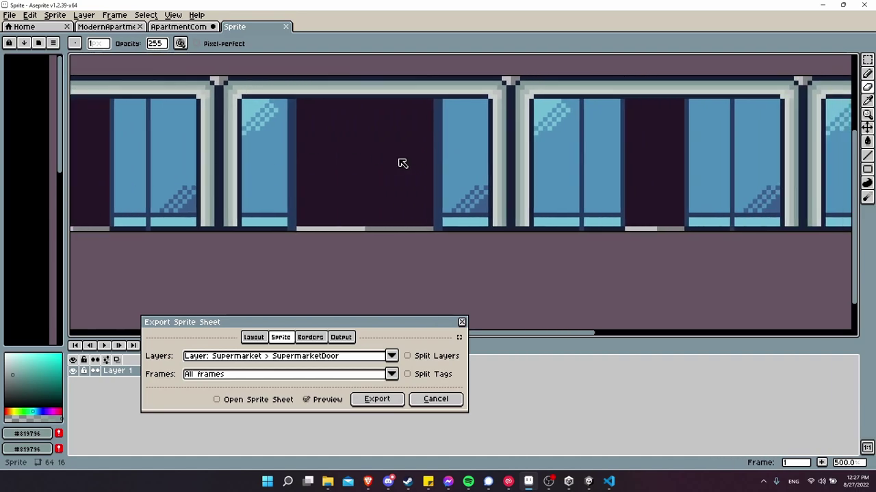
pyautogui.moveTo(747, 179); pyautogui.dragTo(540, 164, button='middle')
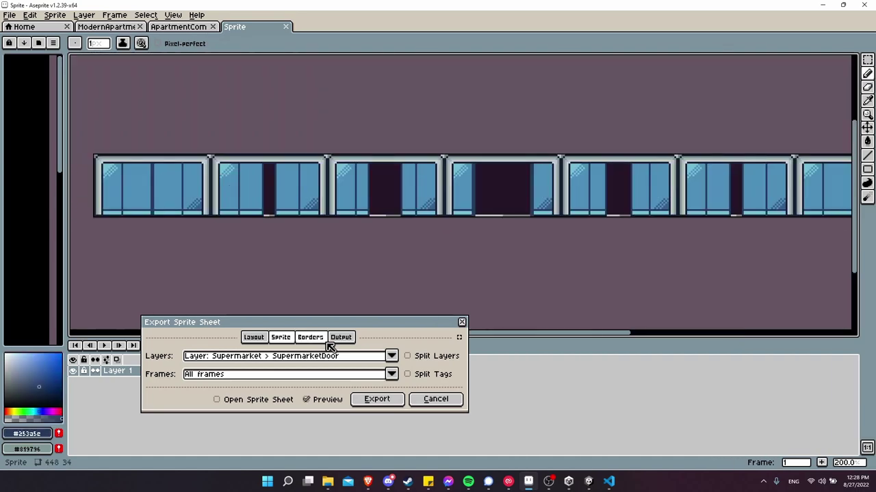
# - Export the SupermarketDoor sprite sheet to the Apollo folder as SupermarketFrontDoor.png
pyautogui.click(341, 338)
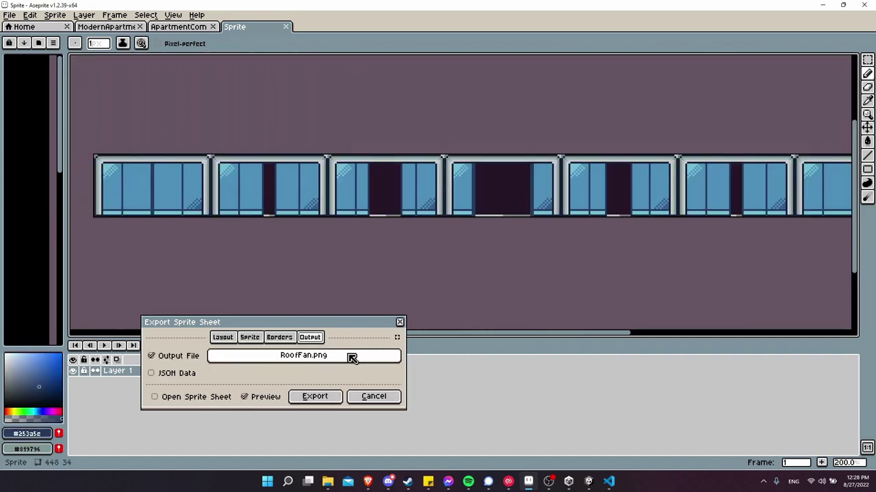
pyautogui.click(279, 359)
pyautogui.write('SupermarketFrontDoor.png')
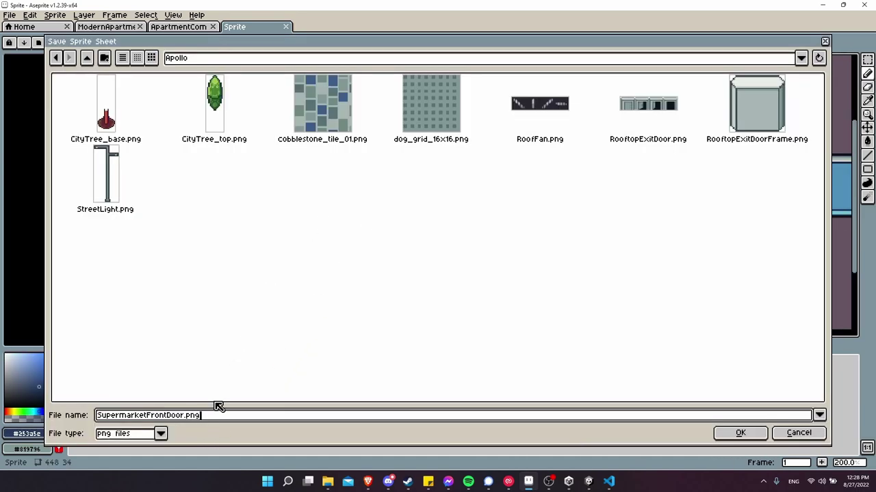
pyautogui.press('Return')
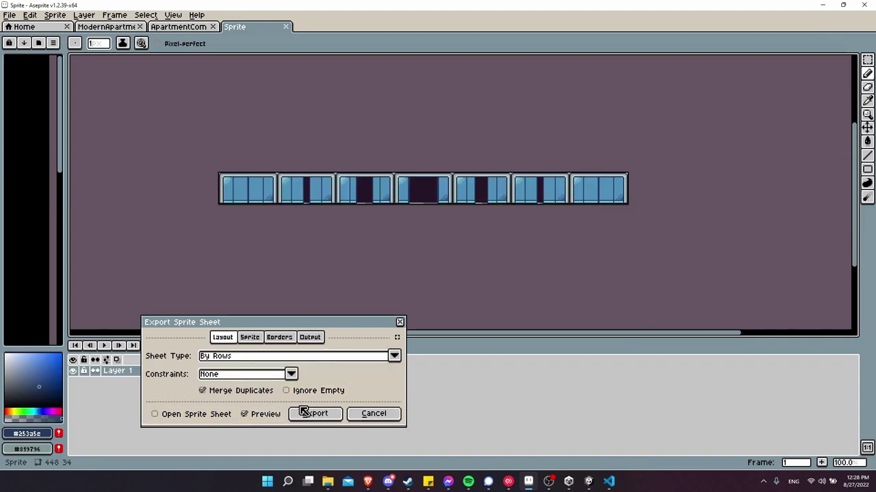
pyautogui.click(309, 415)
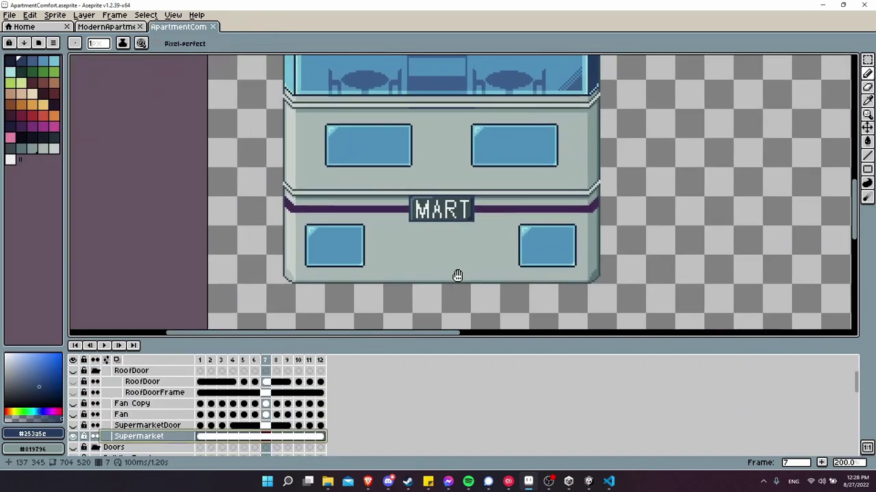
# - Examine the Supermarket layer by itself from the ground floor up to the roof for flaws
pyautogui.moveTo(457, 276); pyautogui.dragTo(452, 301, button='middle')
pyautogui.moveTo(478, 139); pyautogui.dragTo(481, 258, button='middle')
pyautogui.moveTo(485, 212); pyautogui.dragTo(491, 254, button='middle')
pyautogui.scroll(-1, 492, 254)
pyautogui.scroll(-1, 492, 254)
pyautogui.scroll(2, 492, 226)
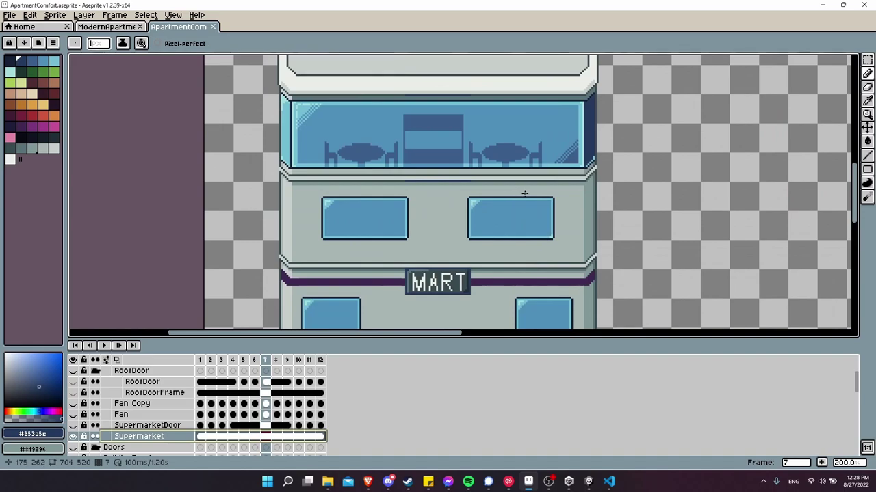
pyautogui.scroll(-1, 513, 205)
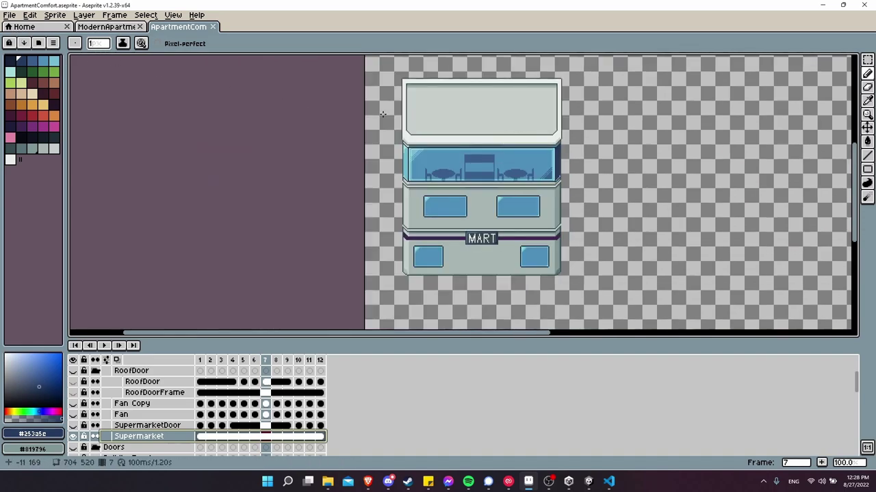
pyautogui.scroll(2, 558, 151)
pyautogui.moveTo(548, 264); pyautogui.dragTo(557, 219, button='middle')
pyautogui.scroll(-1, 425, 156)
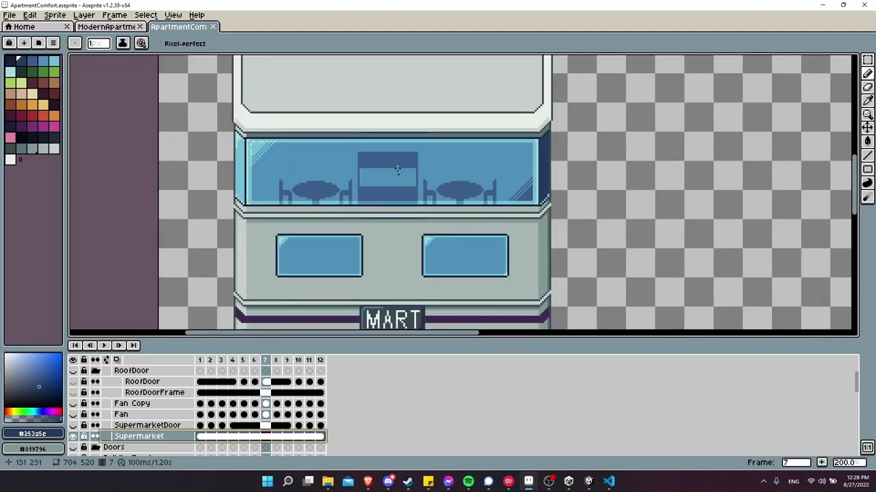
pyautogui.scroll(-1, 423, 183)
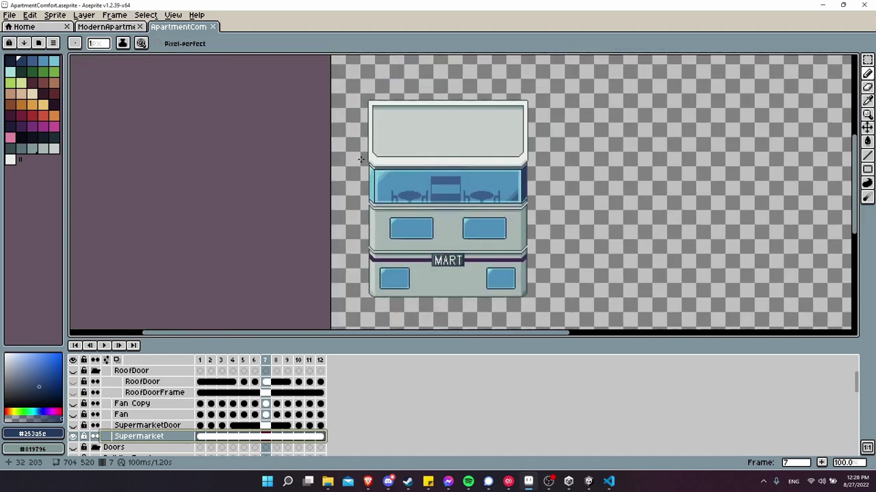
# - Export the supermarket building as a sprite sheet named Supermarket.png in the Apollo folder
pyautogui.click(10, 15)
pyautogui.click(48, 128)
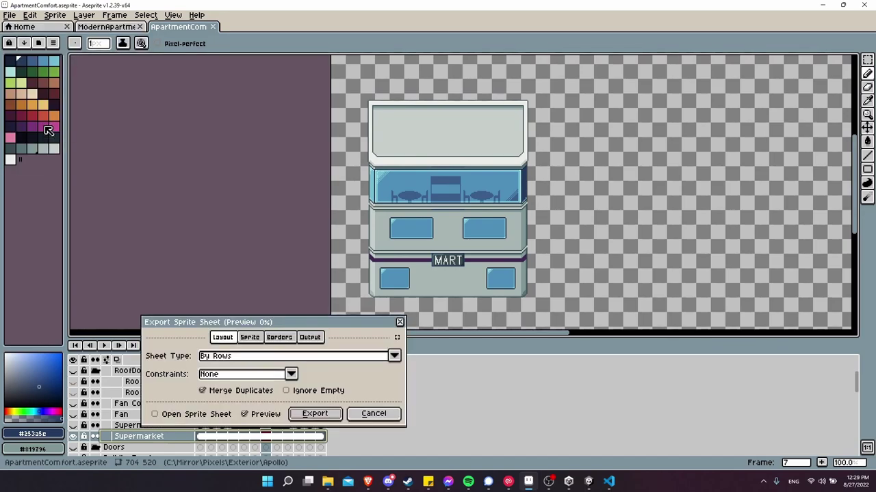
pyautogui.click(277, 337)
pyautogui.click(341, 338)
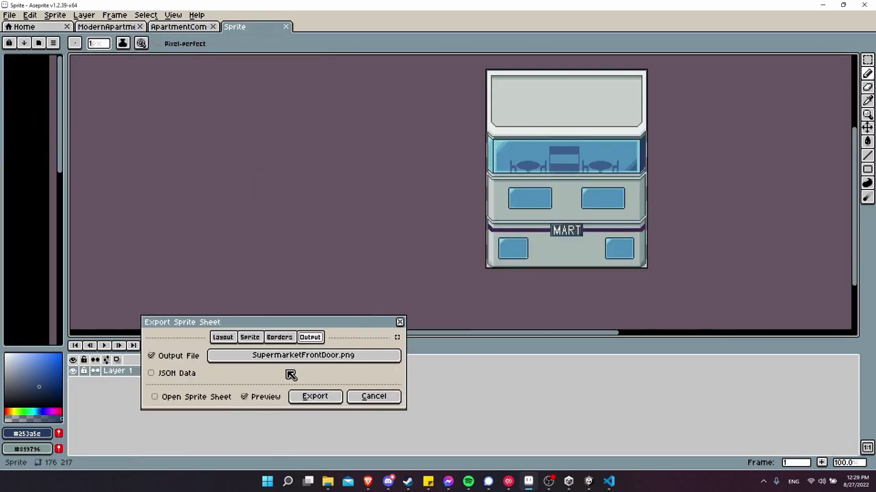
pyautogui.click(358, 355)
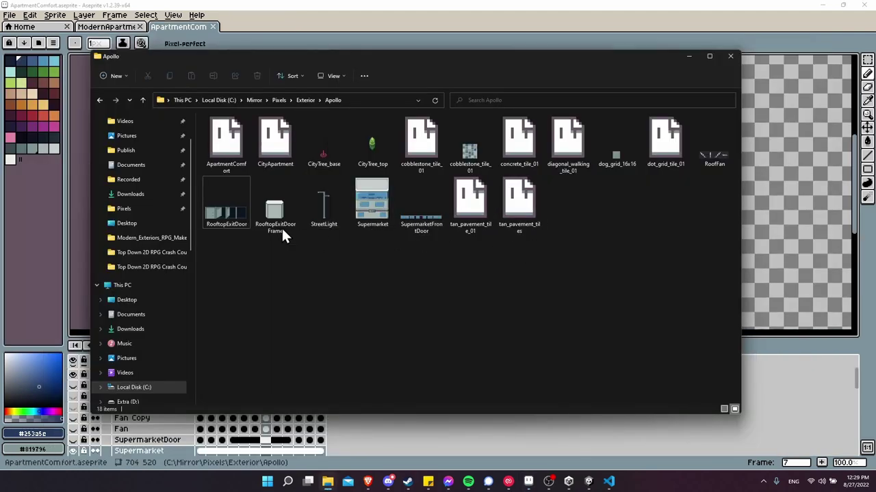
# - In File Explorer, create a new folder named Supermarket inside the Apollo folder
pyautogui.rightClick(349, 252)
pyautogui.moveTo(384, 307)
pyautogui.click(496, 309)
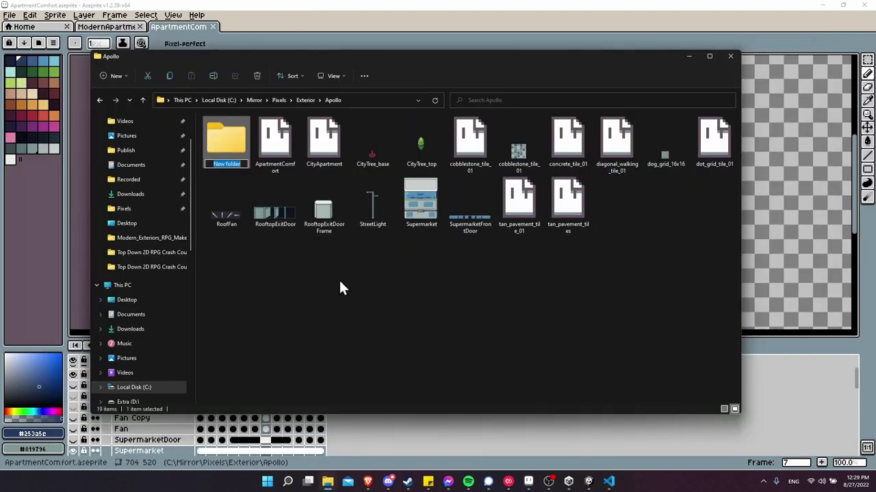
pyautogui.write('Supermarket')
# - Copy the RoofFan, RooftopExitDoor, RooftopExitDoorFrame, Supermarket and SupermarketFrontDoor images into the new Supermarket folder
pyautogui.click(414, 206)
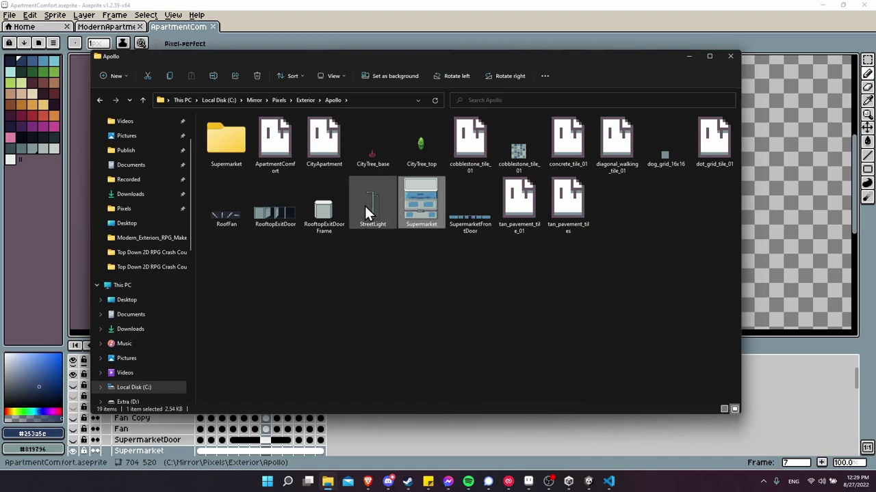
pyautogui.keyDown('ctrl'); pyautogui.click(319, 210); pyautogui.keyUp('ctrl')
pyautogui.keyDown('ctrl'); pyautogui.click(275, 213); pyautogui.keyUp('ctrl')
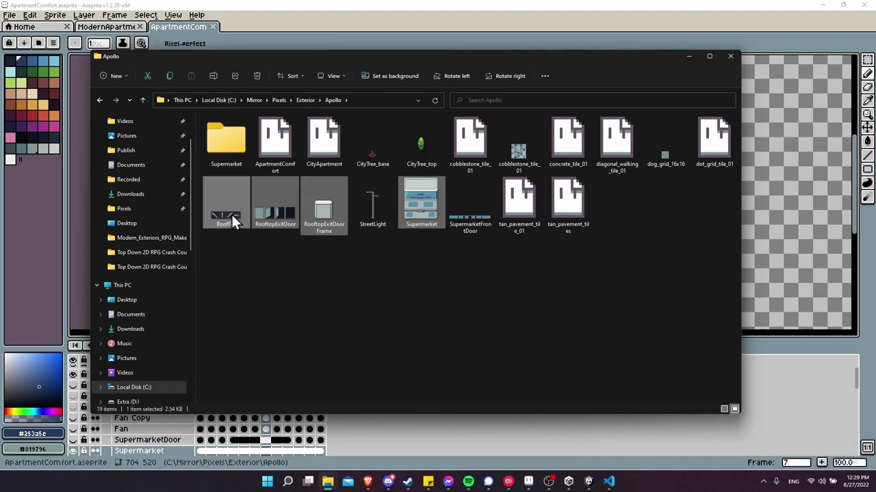
pyautogui.keyDown('ctrl'); pyautogui.click(232, 215); pyautogui.keyUp('ctrl')
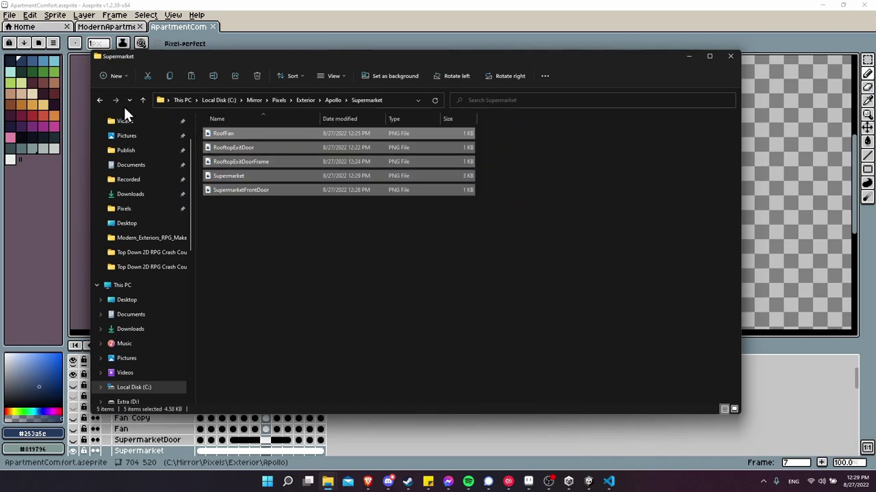
# - Copy the whole Supermarket folder from Apollo into the Unity project's Assets > Art > CT_Exteriors > apollo folder
pyautogui.click(99, 100)
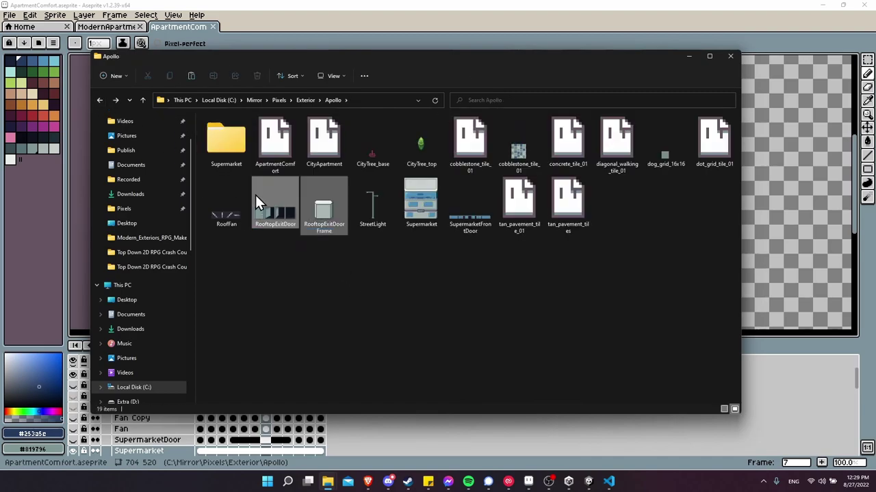
pyautogui.click(236, 139)
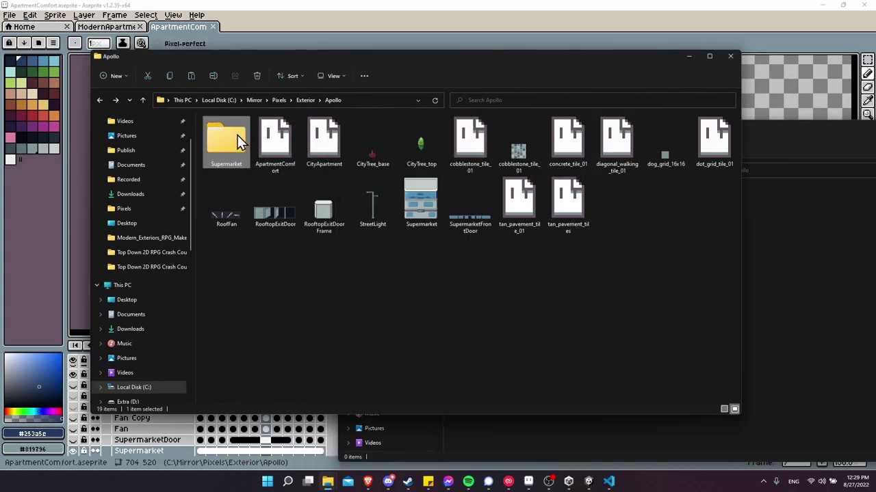
pyautogui.click(833, 266)
pyautogui.hotkey('ctrl', 'v')
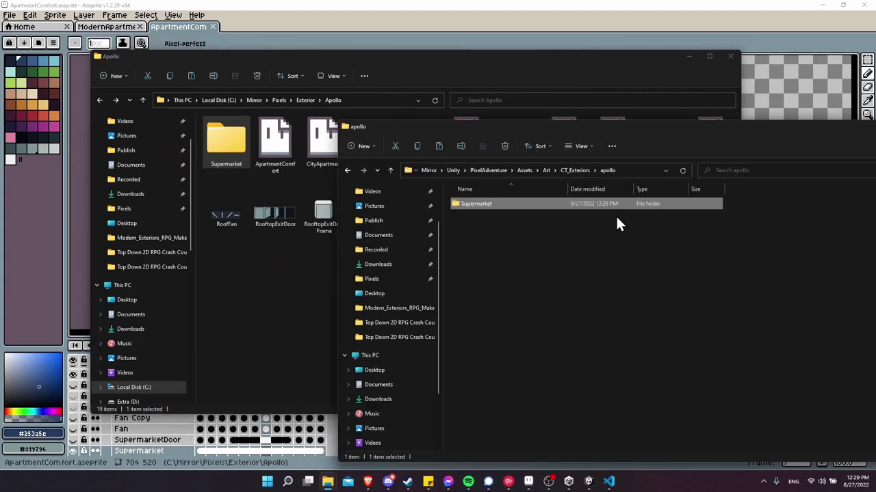
# - In Unity, set all five Supermarket textures to Point (no filter) filter mode and None compression, and apply the import settings
pyautogui.click(588, 481)
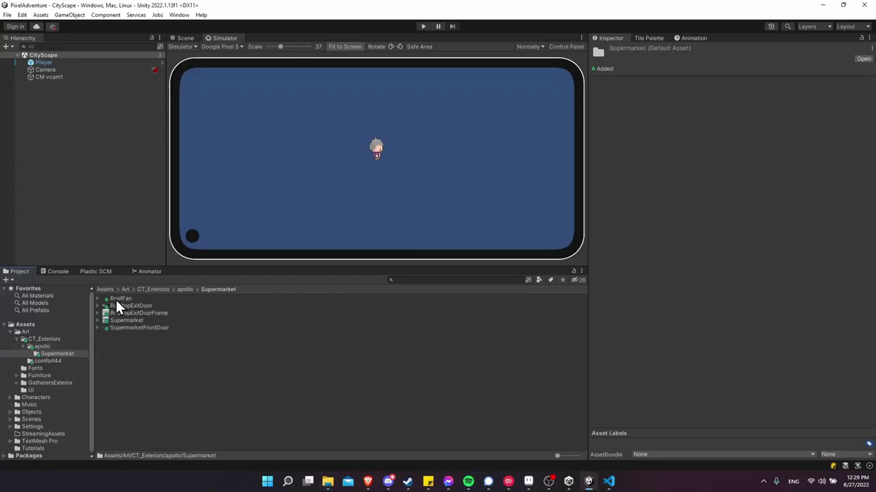
pyautogui.click(118, 298)
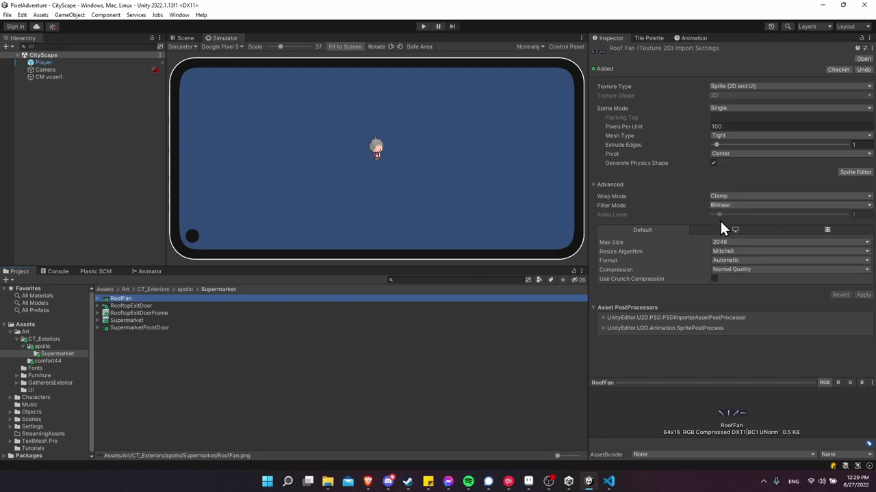
pyautogui.moveTo(129, 299); pyautogui.dragTo(141, 329)
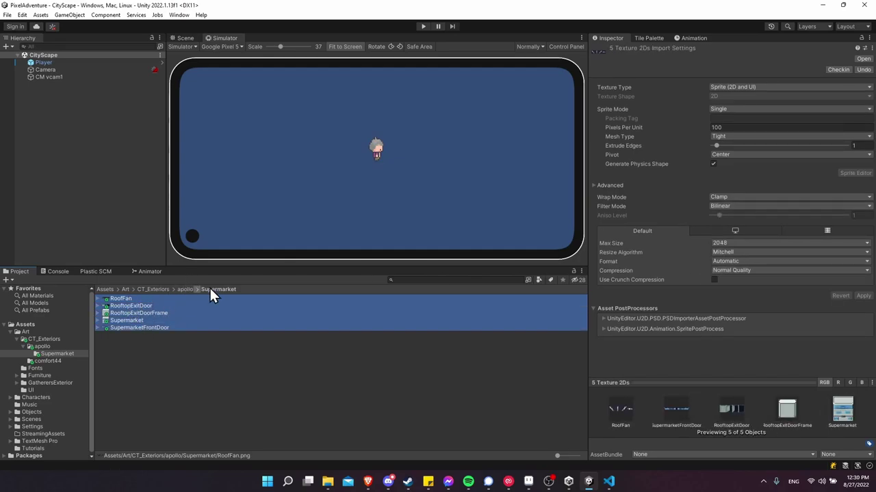
pyautogui.click(743, 205)
pyautogui.click(742, 216)
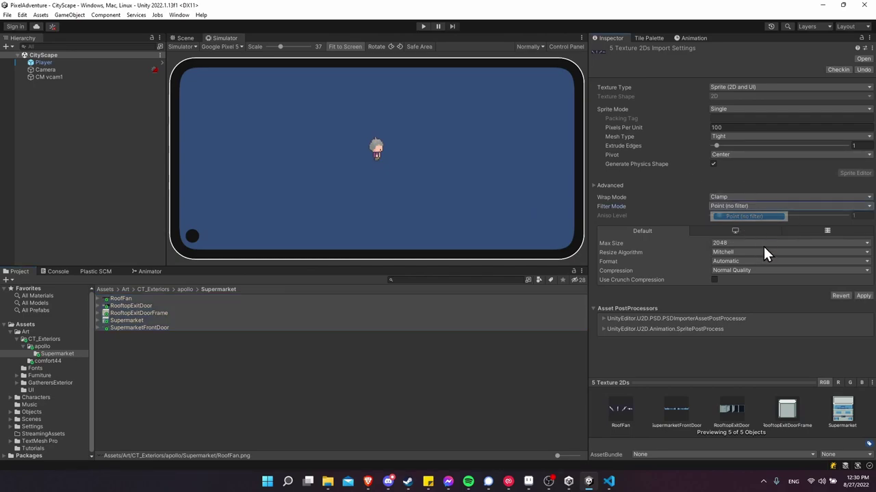
pyautogui.click(754, 270)
pyautogui.click(758, 280)
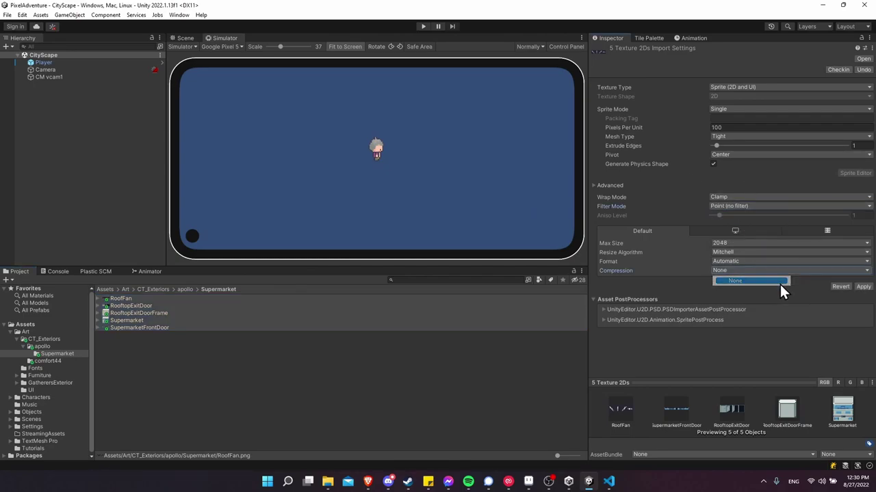
pyautogui.click(863, 287)
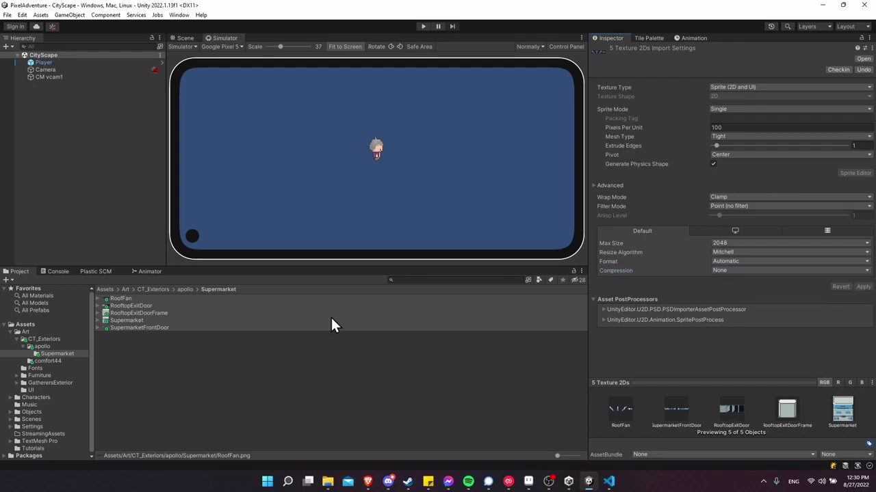
# - Set the RoofFan texture's sprite mode to Multiple, apply the import settings and open it in the Sprite Editor
pyautogui.click(110, 300)
pyautogui.click(99, 299)
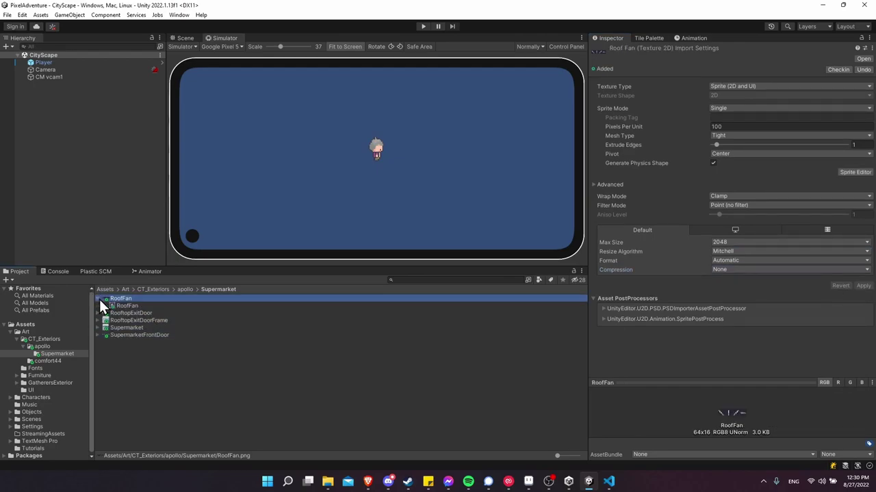
pyautogui.click(99, 299)
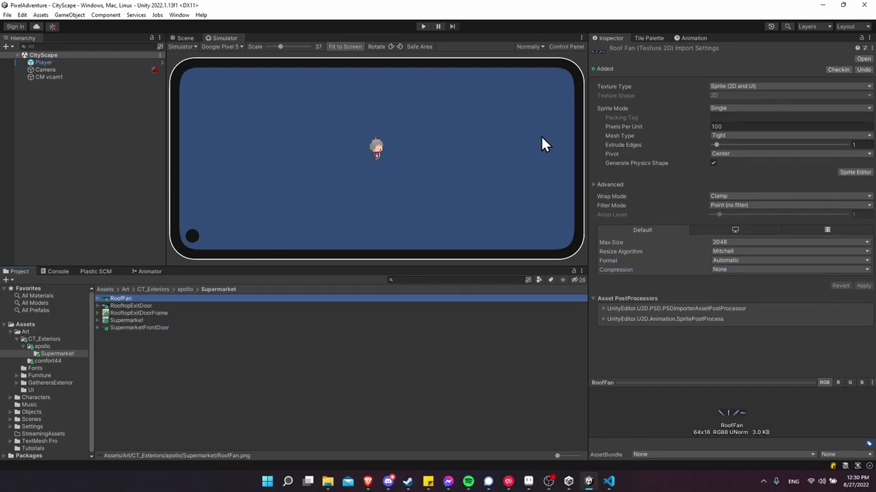
pyautogui.click(724, 110)
pyautogui.click(734, 129)
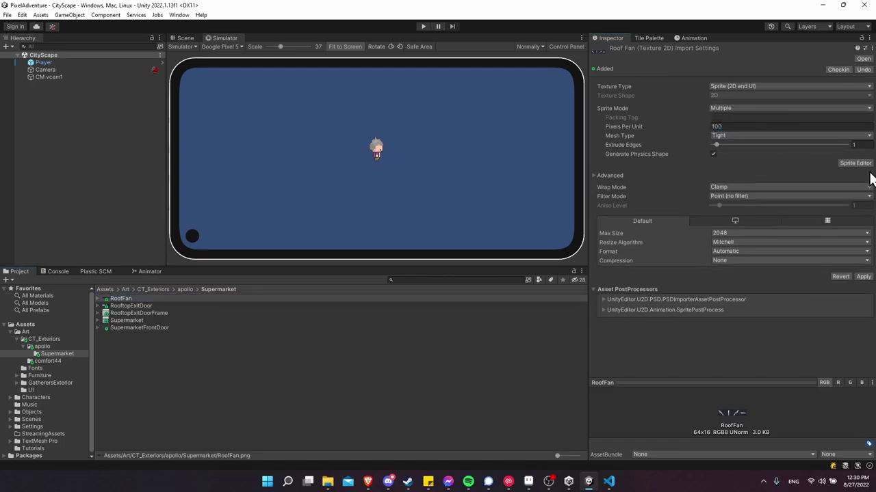
pyautogui.click(855, 164)
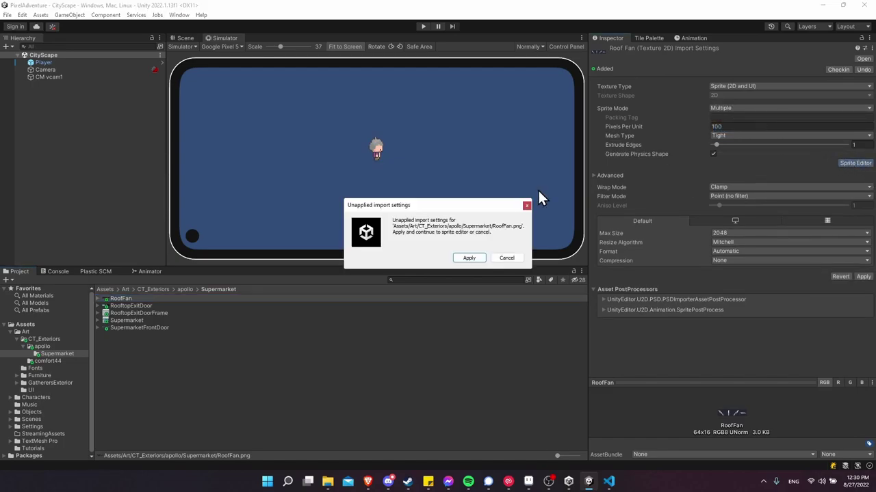
pyautogui.click(469, 258)
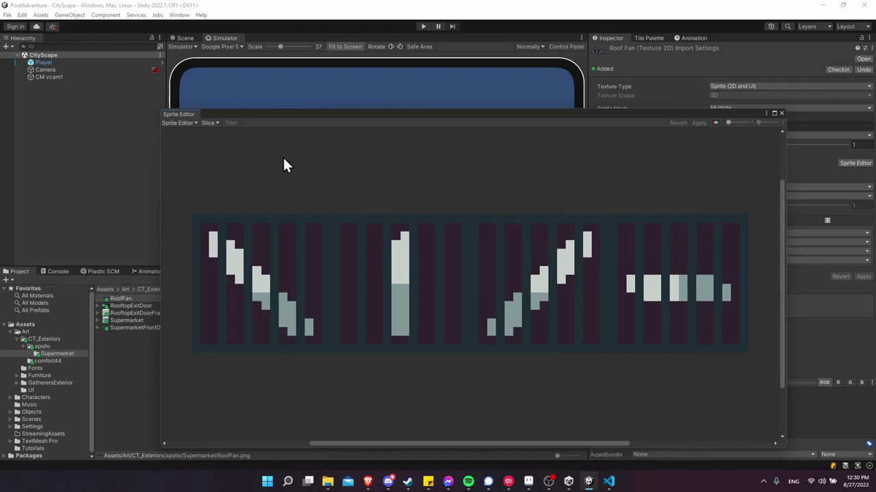
# - Slice the RoofFan sheet by cell count into 4 columns and 1 row, apply the slices and close the Sprite Editor
pyautogui.click(210, 124)
pyautogui.click(273, 132)
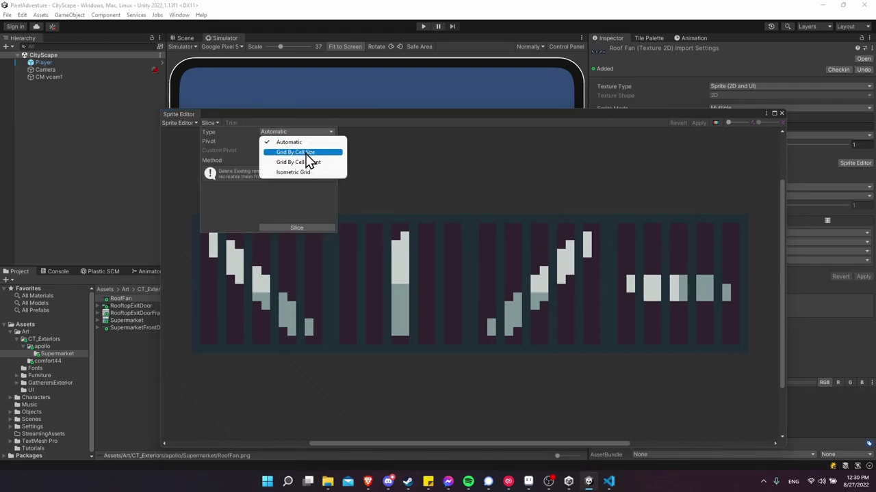
pyautogui.click(330, 164)
pyautogui.click(274, 141)
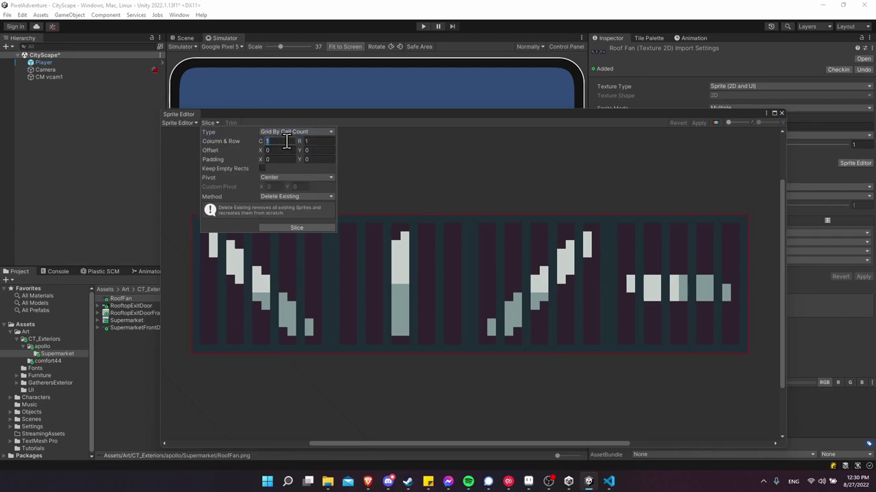
pyautogui.click(311, 228)
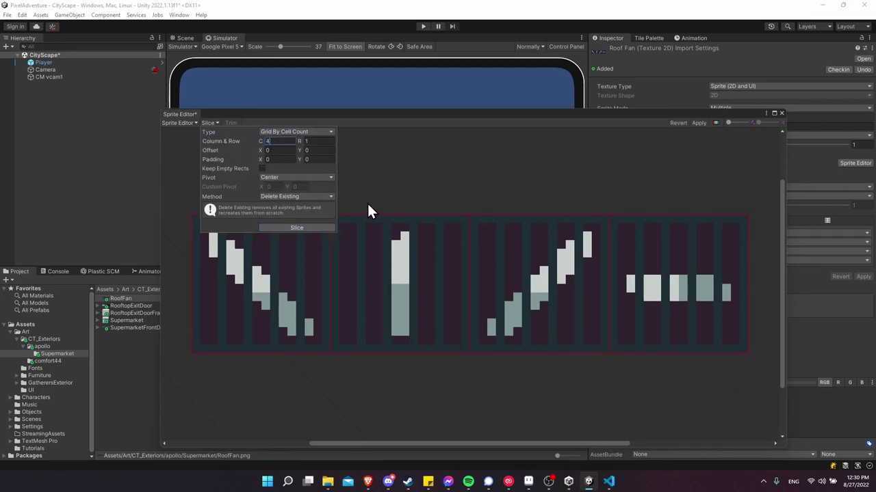
pyautogui.click(311, 270)
pyautogui.click(399, 271)
pyautogui.click(548, 271)
pyautogui.click(712, 276)
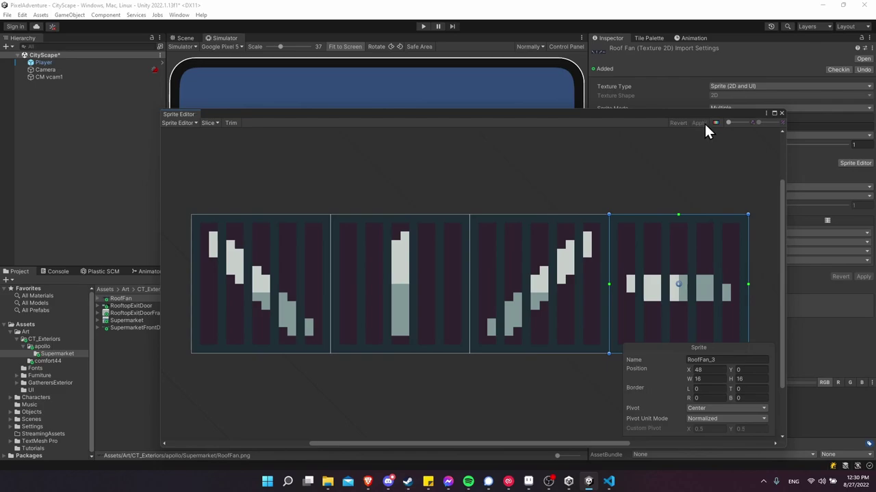
pyautogui.click(781, 113)
# - Set the RooftopExitDoor texture's sprite mode to Multiple, apply the import settings and open it in the Sprite Editor
pyautogui.click(117, 335)
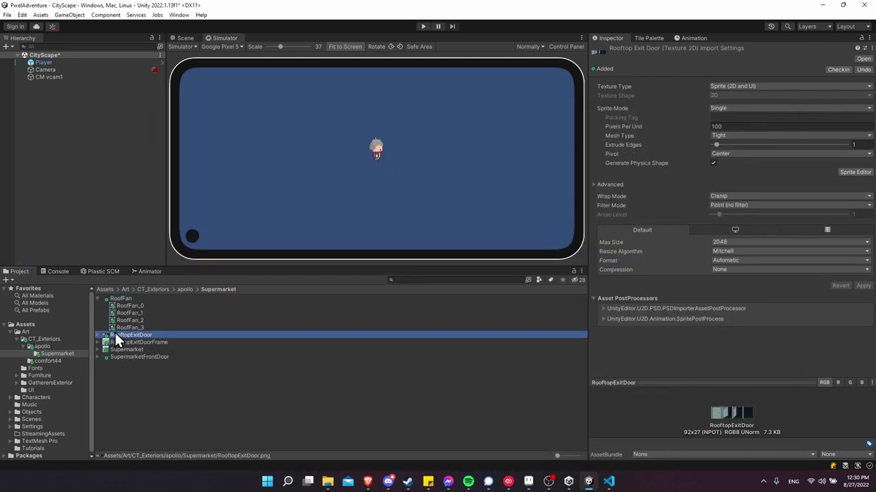
pyautogui.click(853, 171)
pyautogui.click(773, 108)
pyautogui.click(753, 132)
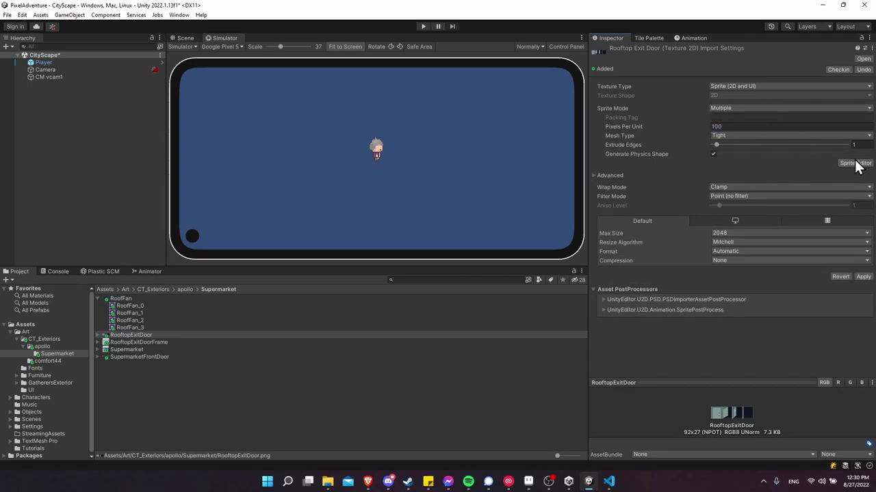
pyautogui.click(855, 163)
pyautogui.click(478, 258)
# - Slice the RooftopExitDoor sheet by cell count into 4 columns and 1 row, apply the slices and close the Sprite Editor
pyautogui.click(208, 122)
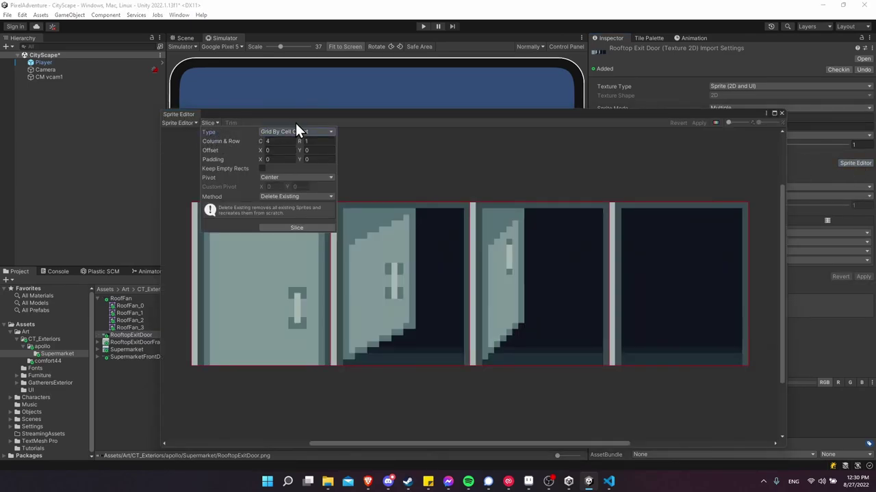
pyautogui.click(294, 228)
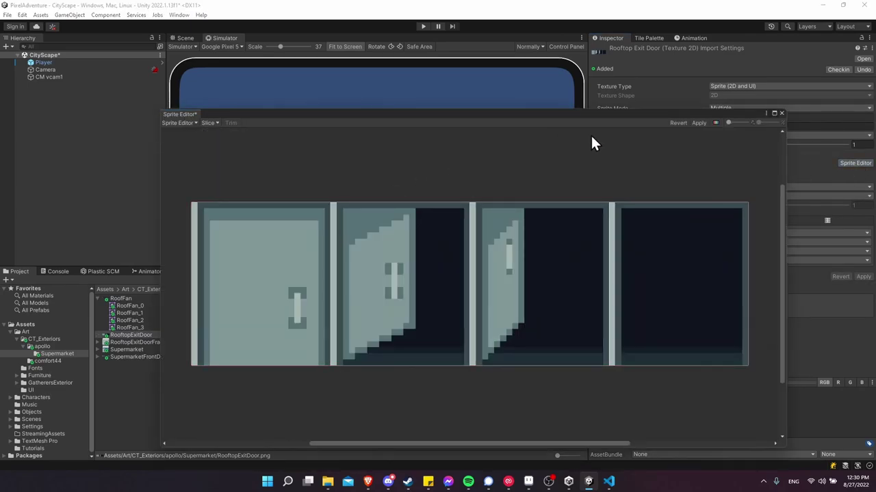
pyautogui.click(699, 123)
pyautogui.click(781, 113)
# - Open SupermarketFrontDoor in the Sprite Editor, set its sprite mode to Multiple and apply the import settings
pyautogui.click(114, 357)
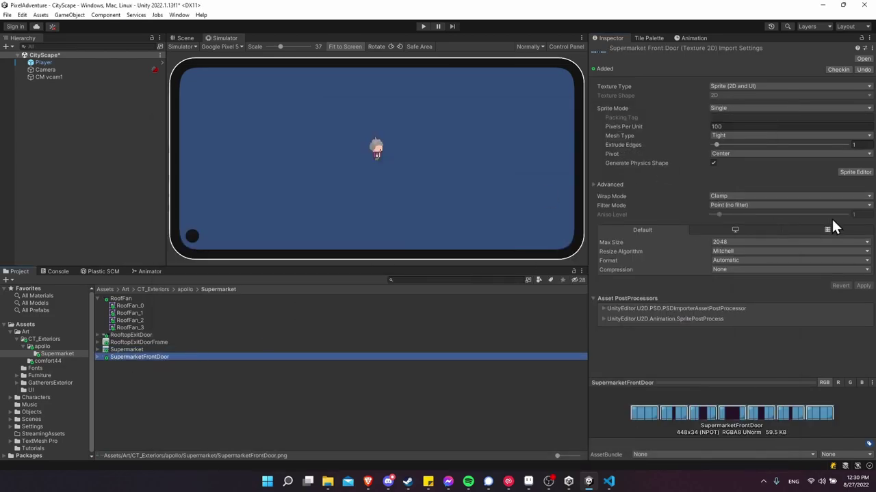
pyautogui.click(852, 173)
pyautogui.click(179, 123)
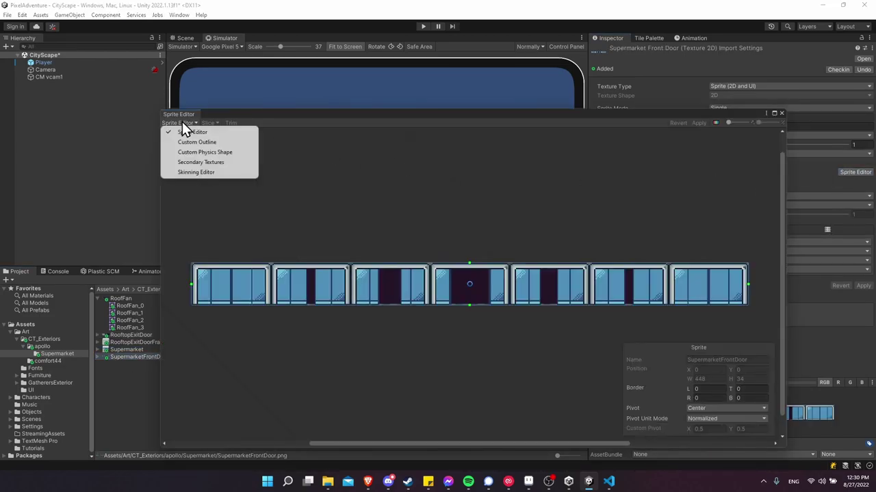
pyautogui.click(209, 129)
pyautogui.click(793, 108)
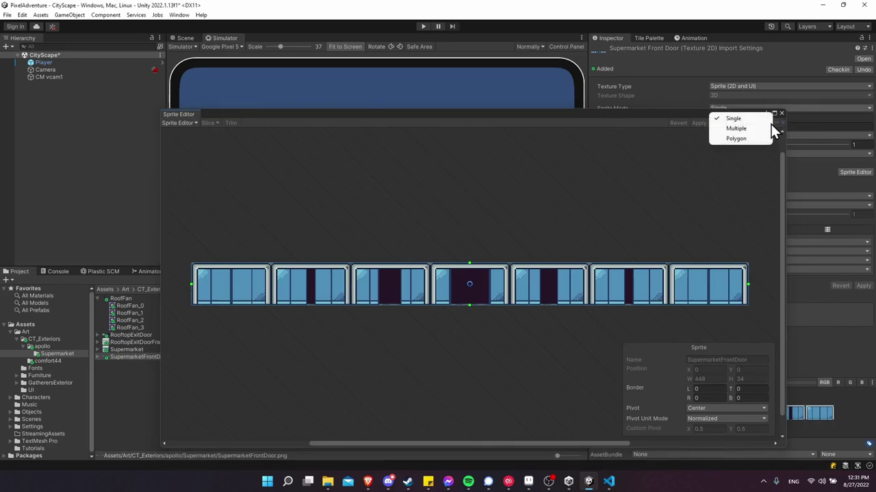
pyautogui.click(771, 129)
pyautogui.click(863, 276)
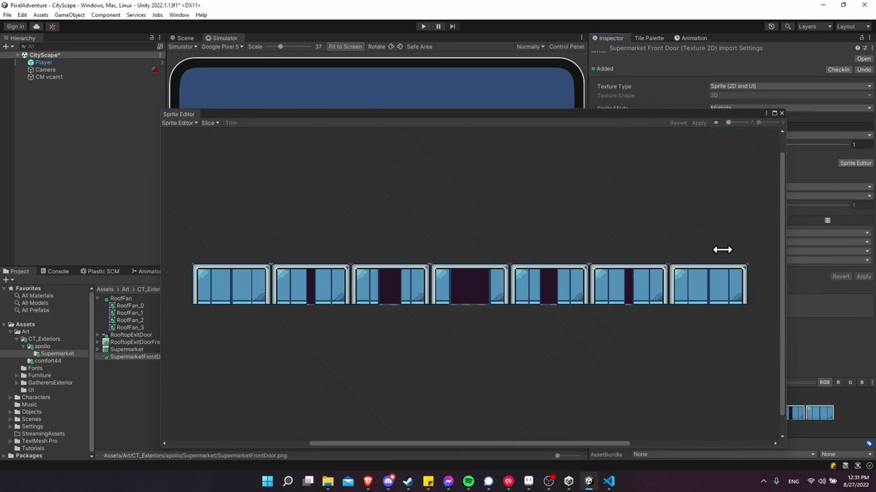
# - Slice the SupermarketFrontDoor sheet by cell count into 7 columns and 1 row, apply the slices and close the Sprite Editor
pyautogui.click(205, 122)
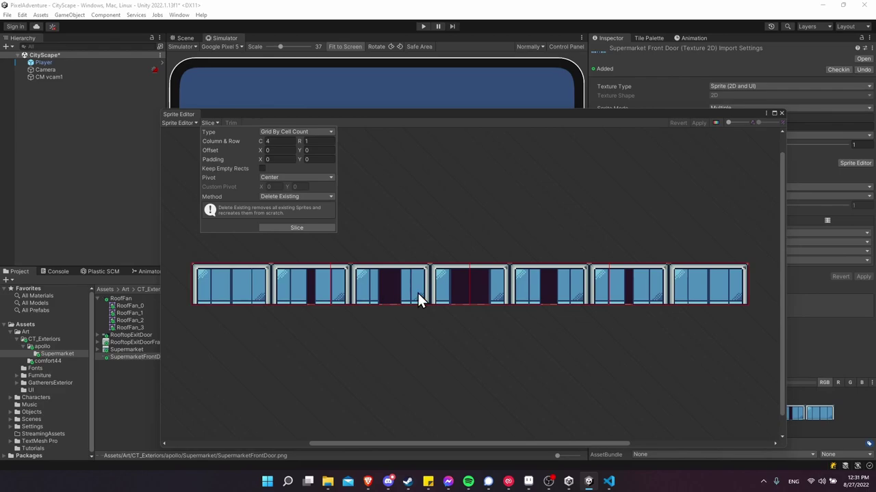
pyautogui.click(305, 227)
pyautogui.click(698, 124)
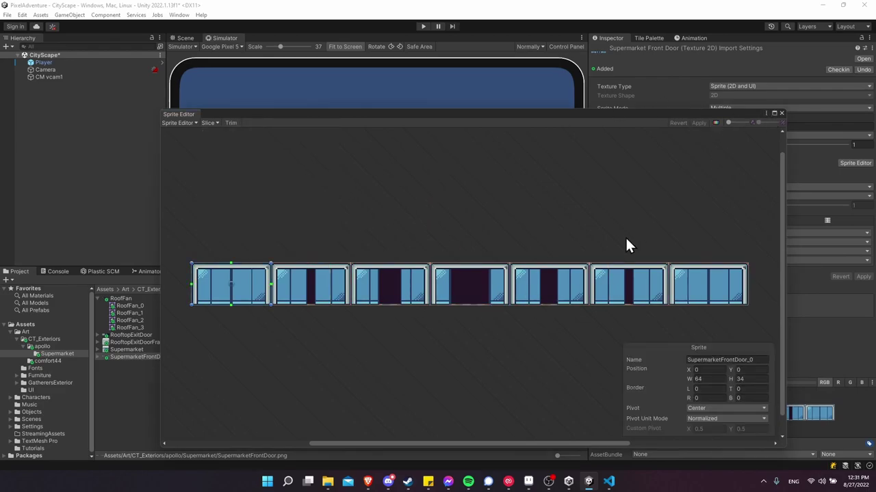
pyautogui.click(651, 165)
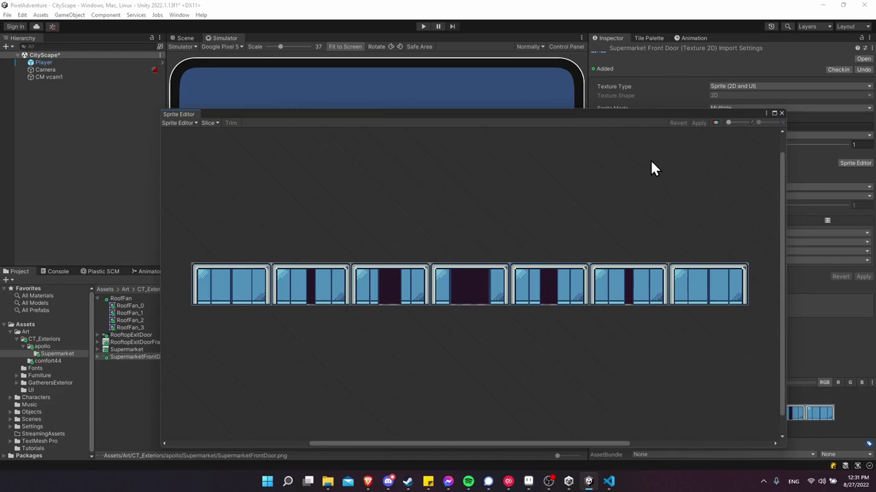
pyautogui.click(780, 114)
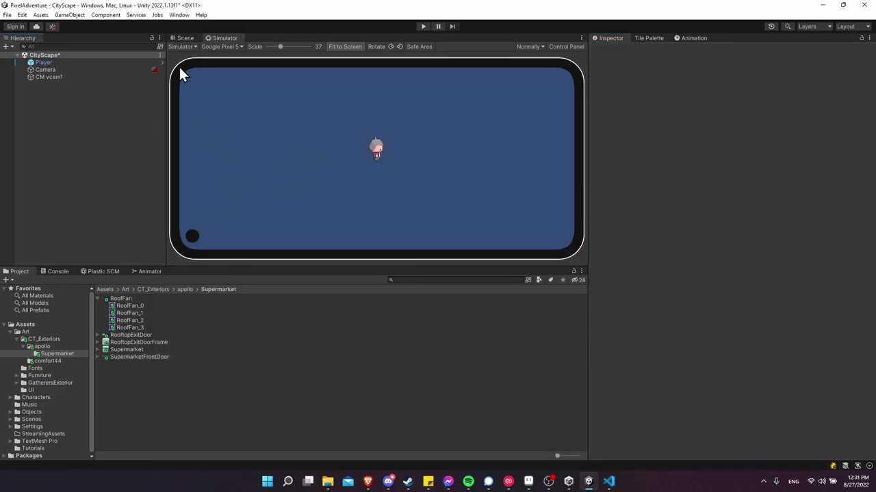
# - Switch to the Scene view, enlarge it slightly and add the Supermarket sprite to the CityScape scene as a new object
pyautogui.click(186, 35)
pyautogui.moveTo(442, 273); pyautogui.dragTo(450, 296)
pyautogui.scroll(5, 335, 176)
pyautogui.moveTo(393, 165); pyautogui.dragTo(365, 185, button='middle')
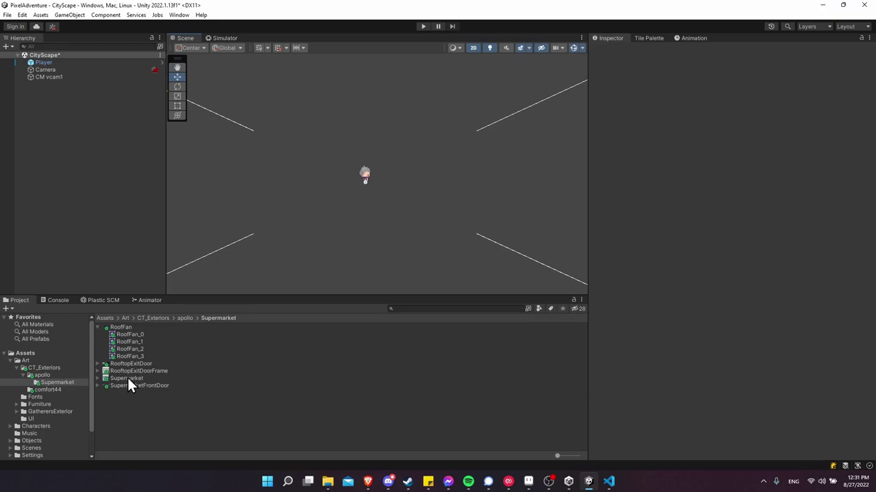
pyautogui.moveTo(127, 377); pyautogui.dragTo(97, 125)
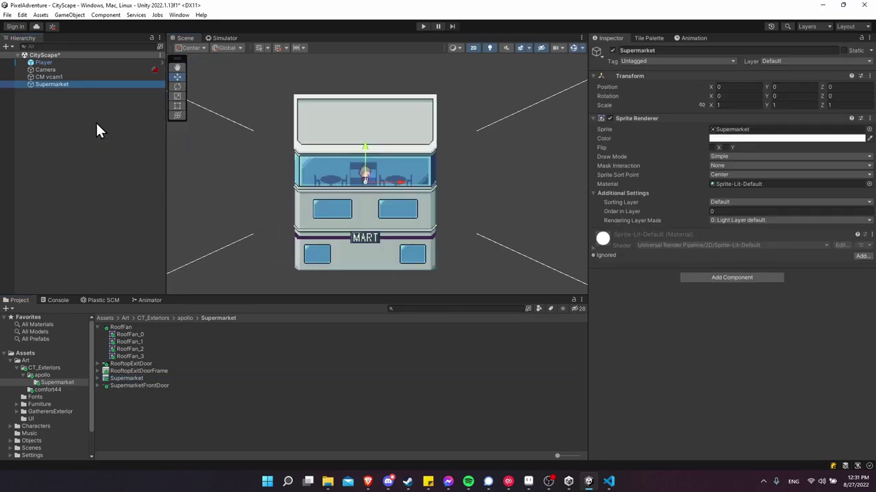
pyautogui.doubleClick(45, 84)
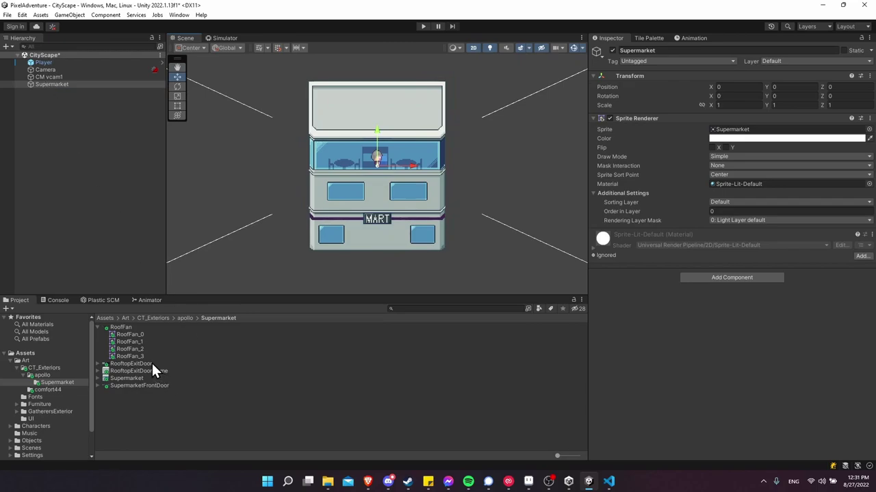
# - Add the RooftopExitDoorFrame sprite to the scene as a child of the Supermarket object
pyautogui.moveTo(145, 371); pyautogui.dragTo(65, 87)
pyautogui.click(70, 127)
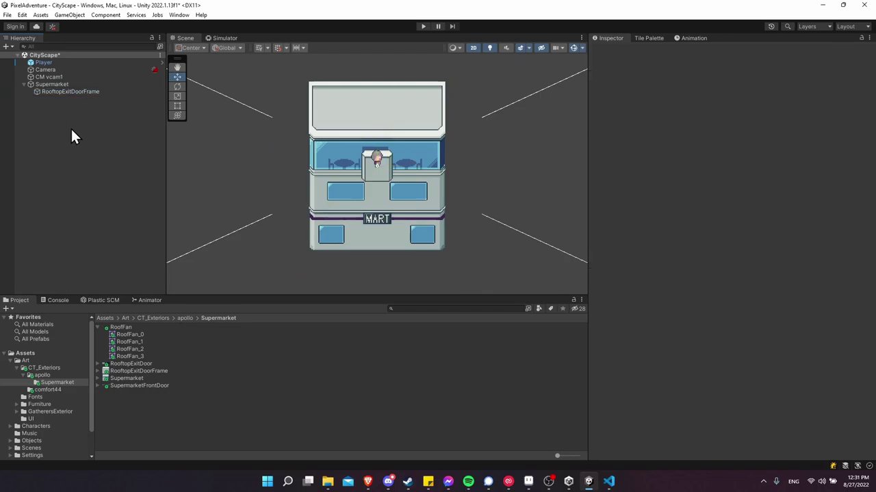
# - Try moving the Supermarket object horizontally together with its child door frame, and undo the move
pyautogui.click(78, 85)
pyautogui.click(80, 91)
pyautogui.click(82, 85)
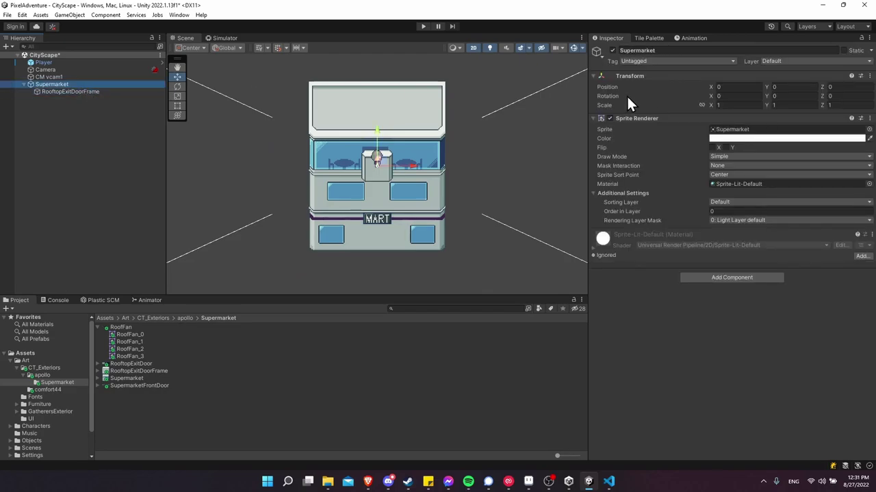
pyautogui.moveTo(410, 166)
pyautogui.mouseDown()
pyautogui.moveTo(429, 167)
pyautogui.moveTo(396, 168)
pyautogui.mouseUp()
pyautogui.hotkey('ctrl', 'z')
# - Move the RooftopExitDoorFrame to the upper-right corner of the building's roof, at about X 0.617, Y 0.826
pyautogui.scroll(2, 411, 170)
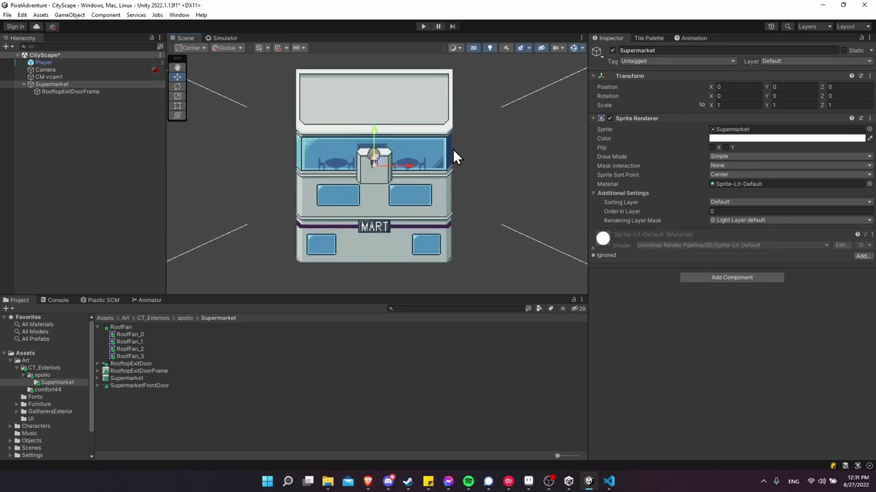
pyautogui.moveTo(452, 148); pyautogui.dragTo(392, 227, button='middle')
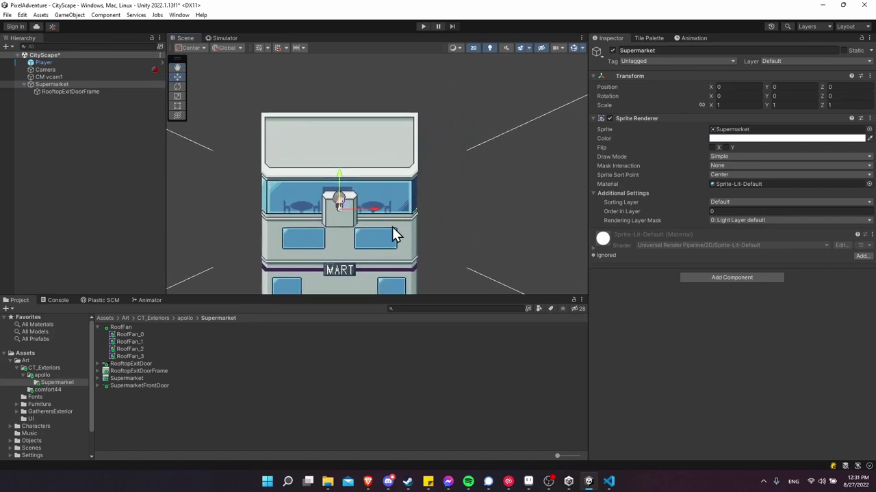
pyautogui.click(79, 92)
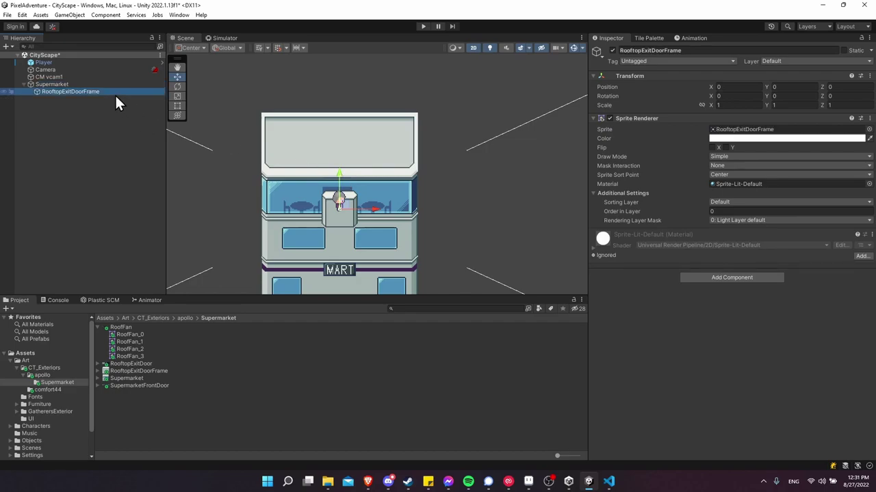
pyautogui.moveTo(341, 177); pyautogui.dragTo(351, 108)
pyautogui.moveTo(375, 139); pyautogui.dragTo(430, 139)
pyautogui.moveTo(397, 106)
pyautogui.mouseDown()
pyautogui.moveTo(402, 195)
pyautogui.moveTo(402, 98)
pyautogui.moveTo(402, 201)
pyautogui.moveTo(410, 98)
pyautogui.mouseUp()
pyautogui.moveTo(363, 248); pyautogui.dragTo(353, 195, button='middle')
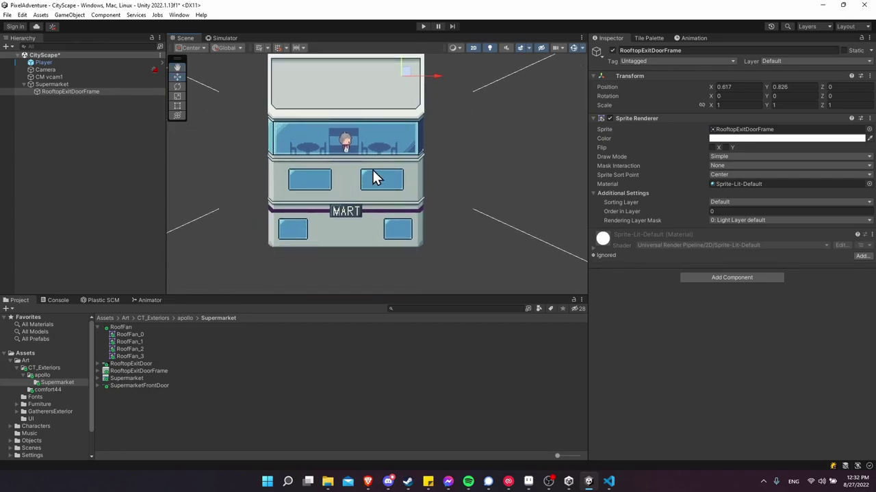
pyautogui.moveTo(428, 118); pyautogui.dragTo(443, 158, button='middle')
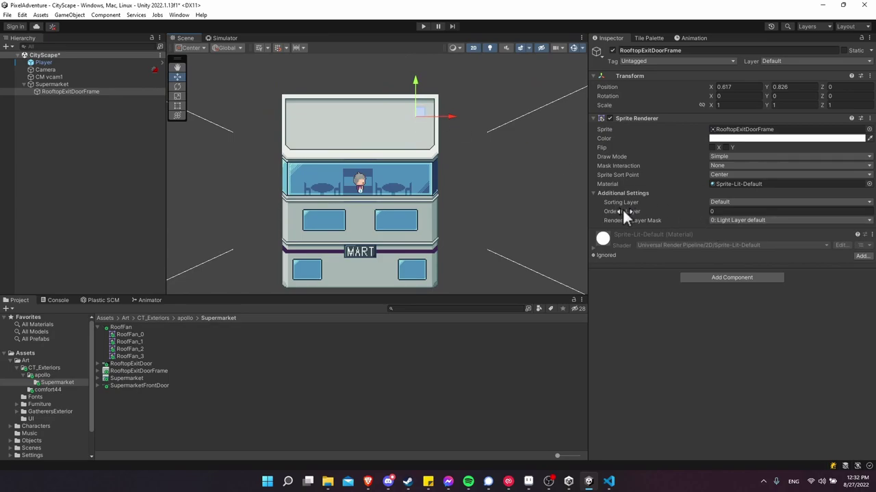
# - Set the RooftopExitDoorFrame's sorting layer to OverPlayer and raise it to about Y 1.074
pyautogui.click(727, 200)
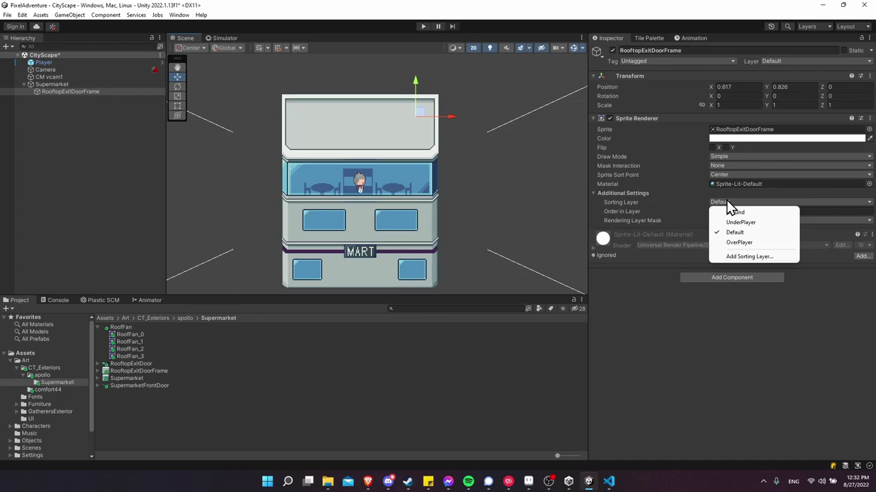
pyautogui.click(750, 243)
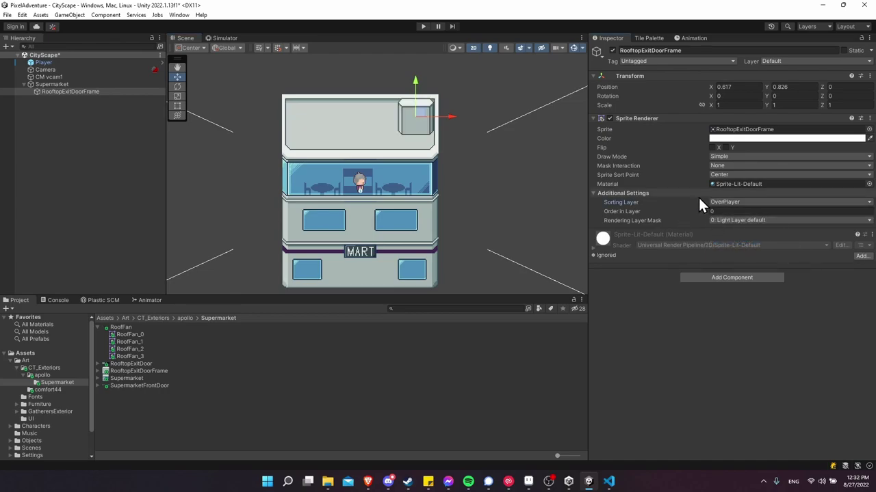
pyautogui.click(752, 202)
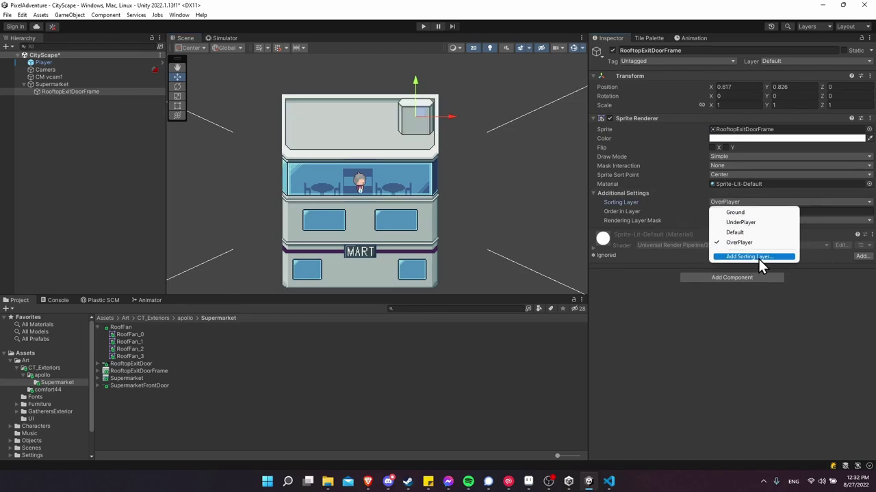
pyautogui.click(836, 282)
pyautogui.moveTo(414, 82); pyautogui.dragTo(415, 57)
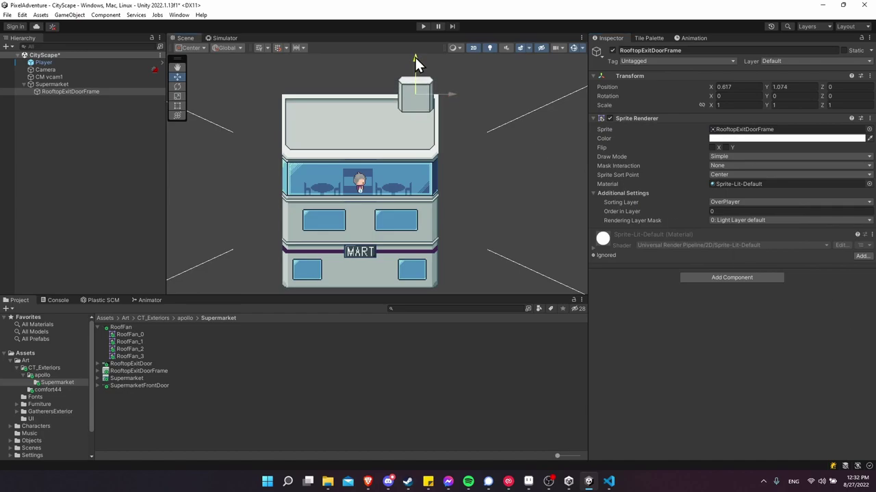
# - Switch to Aseprite, show the hidden roof door, fan and supermarket door layers as a placement reference, and return to Unity
pyautogui.hotkey('alt', 'Tab')
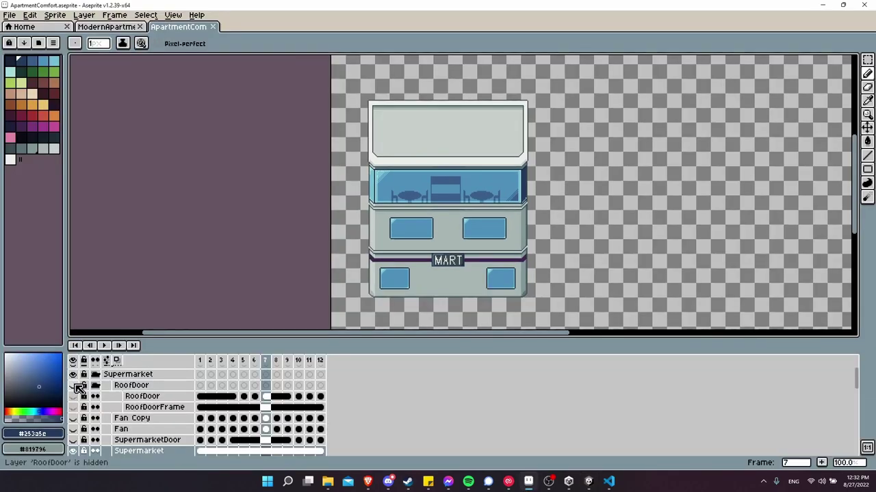
pyautogui.moveTo(79, 388); pyautogui.dragTo(82, 452)
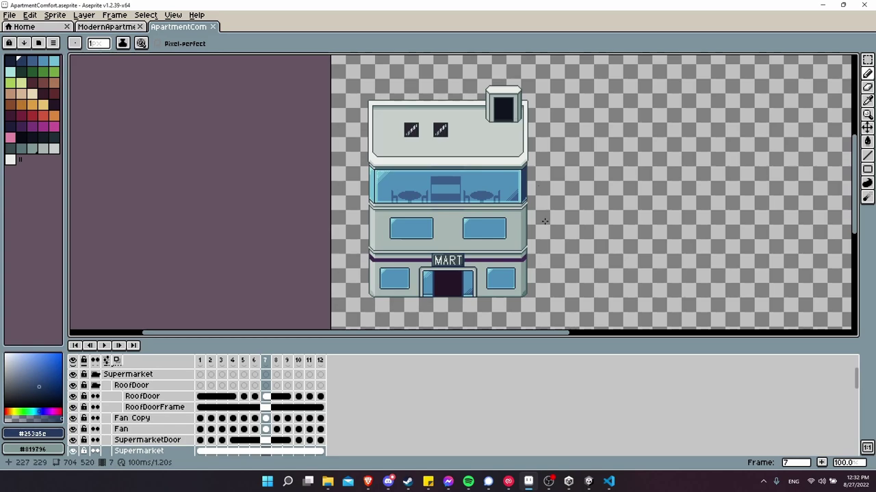
pyautogui.click(587, 482)
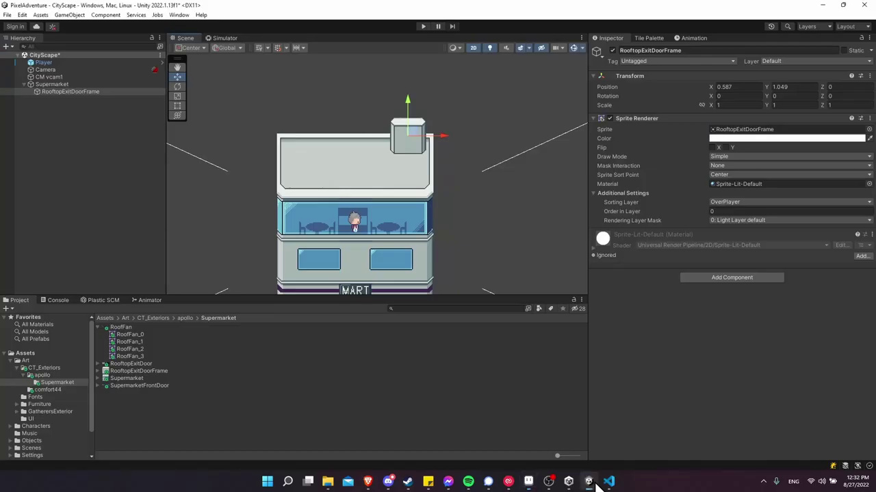
# - Add the RooftopExitDoor sprite as a child of RooftopExitDoorFrame and set its sorting layer to OverPlayer
pyautogui.scroll(2, 529, 167)
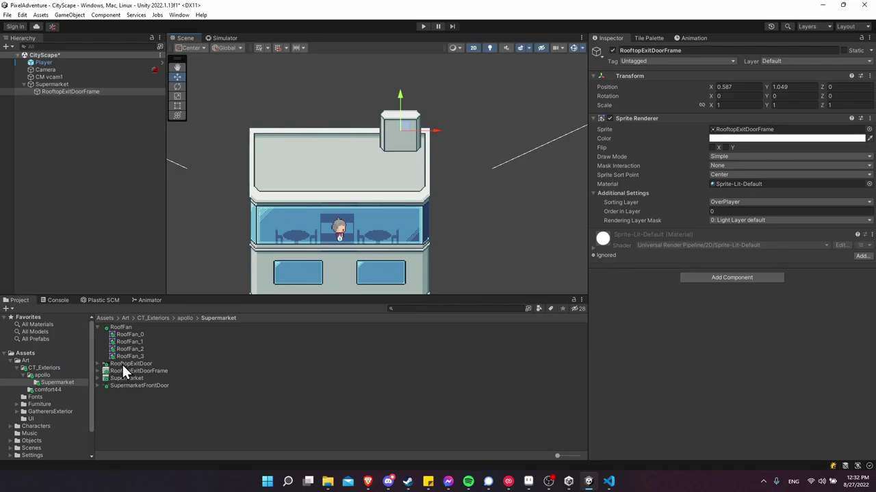
pyautogui.moveTo(123, 364); pyautogui.dragTo(102, 90)
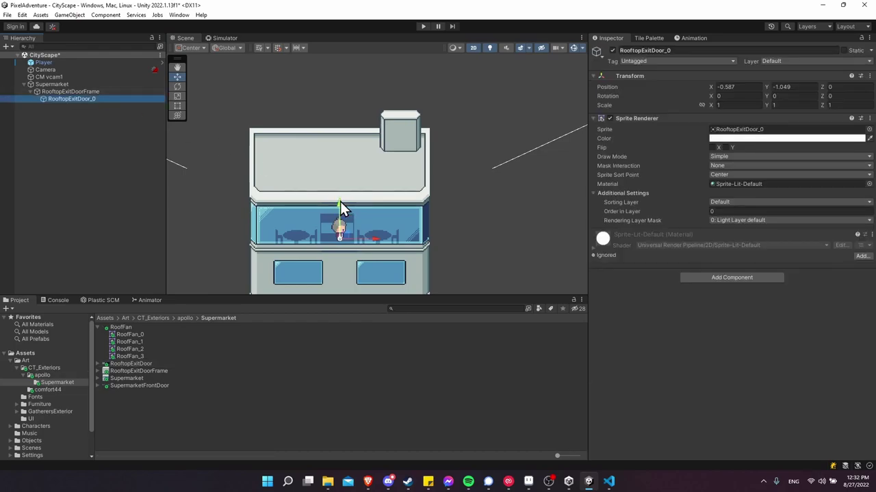
pyautogui.click(725, 202)
pyautogui.click(729, 244)
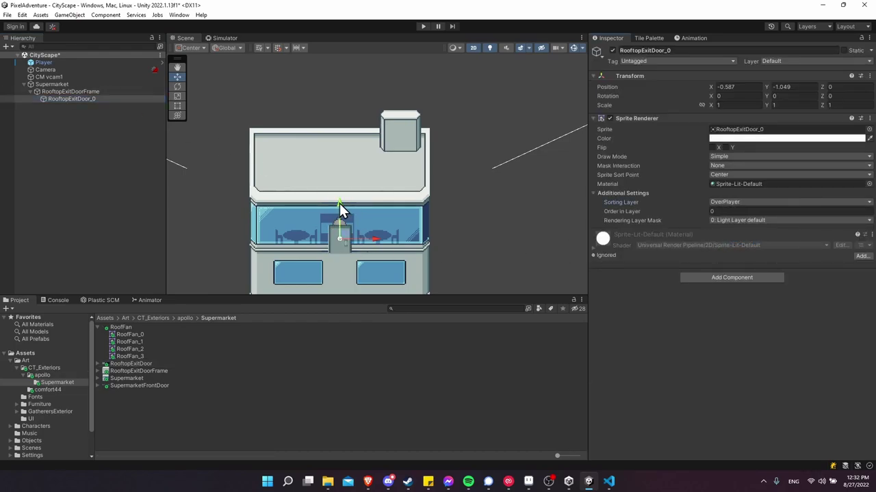
# - Move the rooftop exit door into its frame on the roof, at X 0, Y -0.06
pyautogui.moveTo(340, 203); pyautogui.dragTo(358, 101)
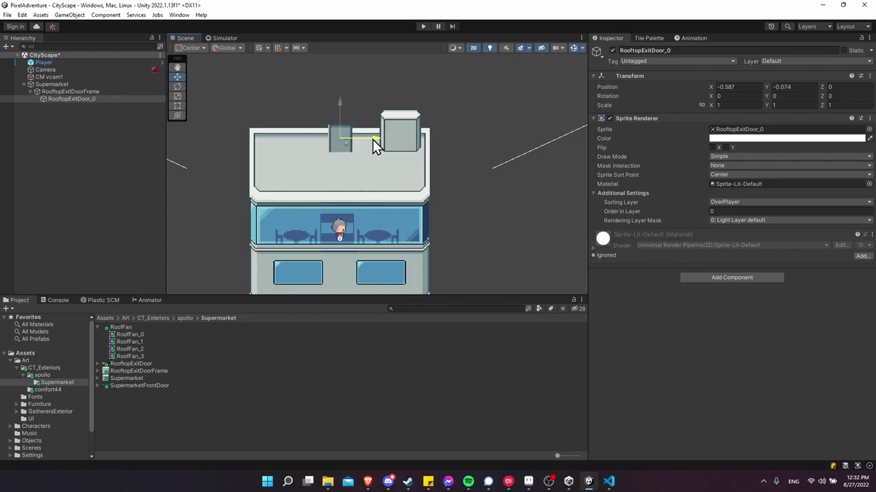
pyautogui.moveTo(372, 140); pyautogui.dragTo(432, 138)
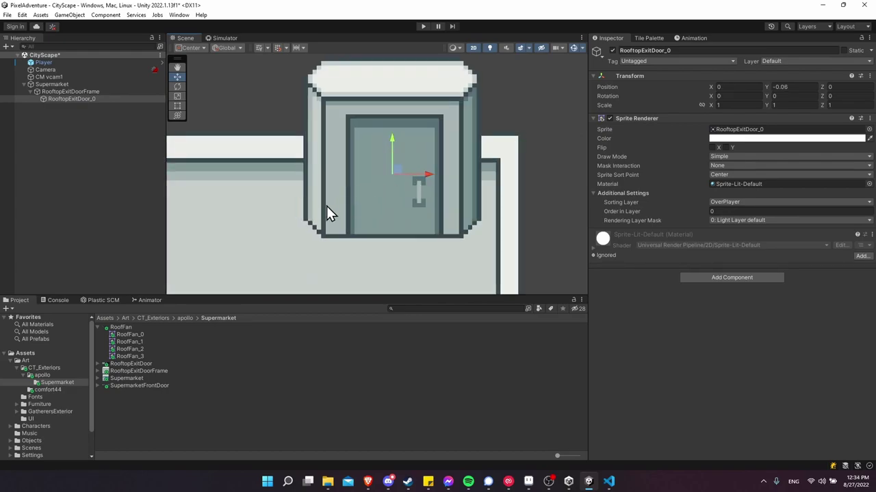
pyautogui.moveTo(397, 152); pyautogui.dragTo(440, 186, button='middle')
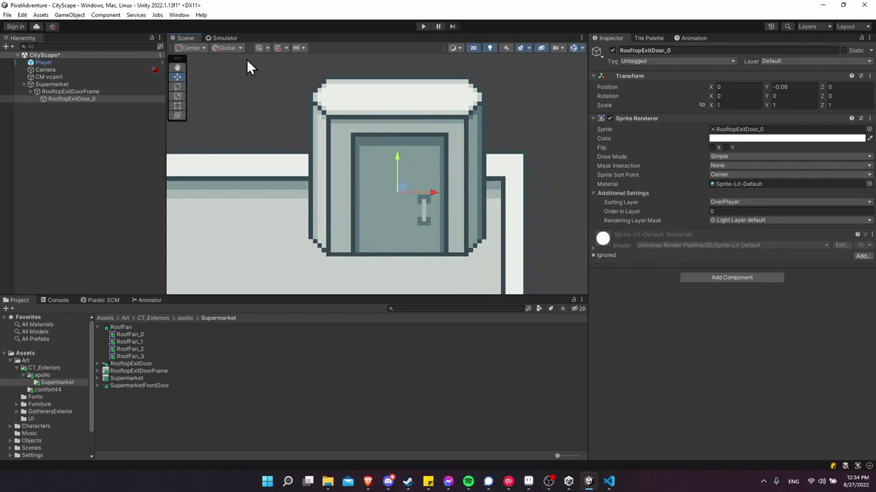
# - Set the increment snapping move distance to 0.01 and try nudging the rooftop exit door vertically
pyautogui.click(296, 48)
pyautogui.click(374, 67)
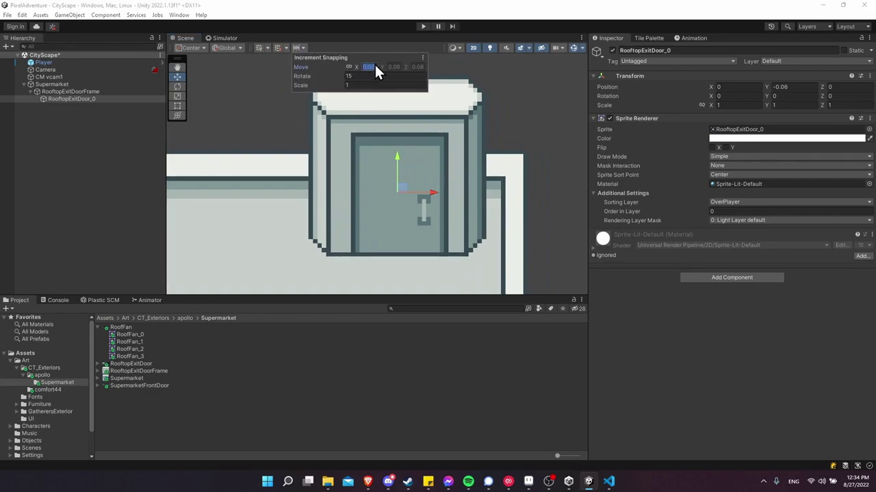
pyautogui.write('0.01')
pyautogui.press('Return')
pyautogui.click(379, 41)
pyautogui.scroll(1, 399, 163)
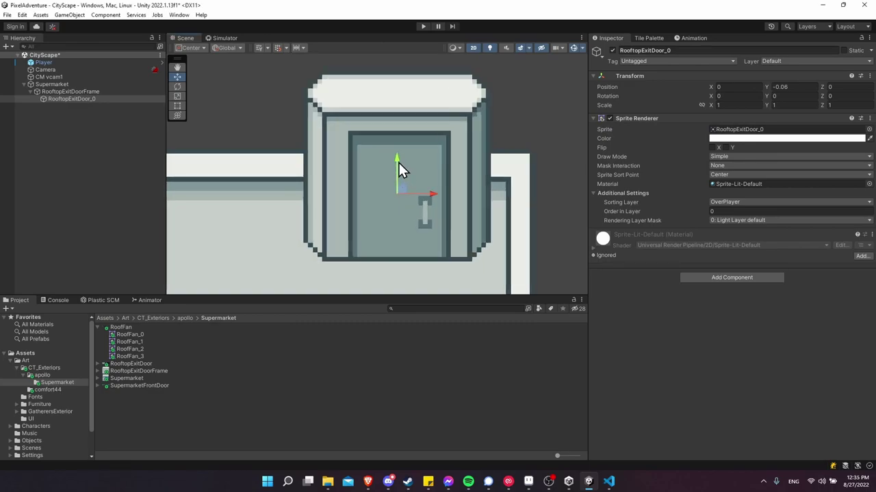
pyautogui.moveTo(399, 163)
pyautogui.mouseDown()
pyautogui.moveTo(402, 137)
pyautogui.moveTo(400, 163)
pyautogui.mouseUp()
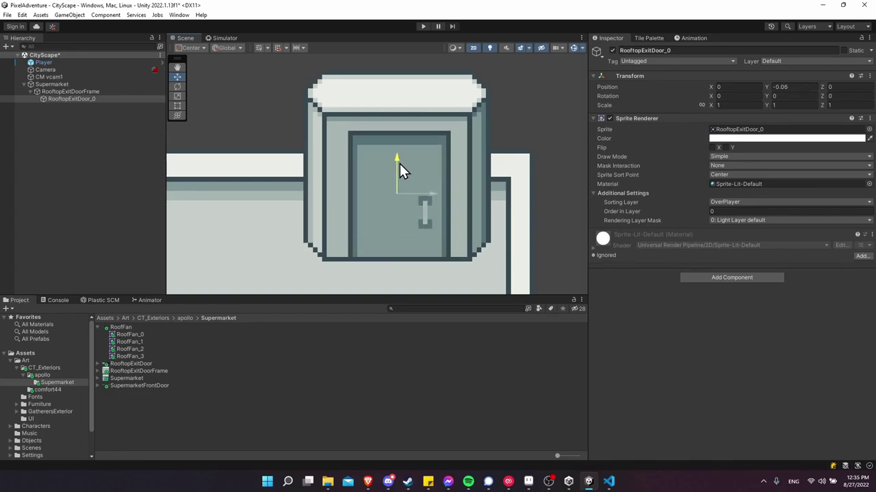
# - Check the import settings of the RooftopExitDoor and RoofFan textures and the increment snapping values
pyautogui.click(122, 364)
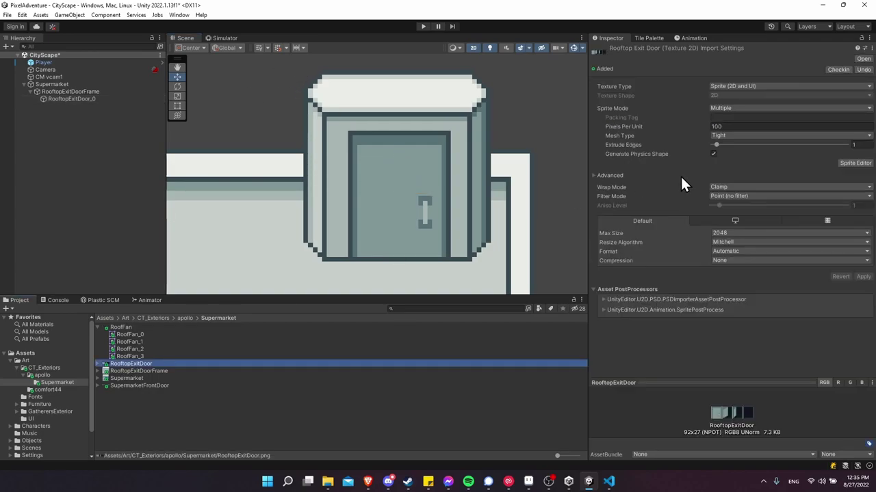
pyautogui.click(179, 327)
pyautogui.click(301, 47)
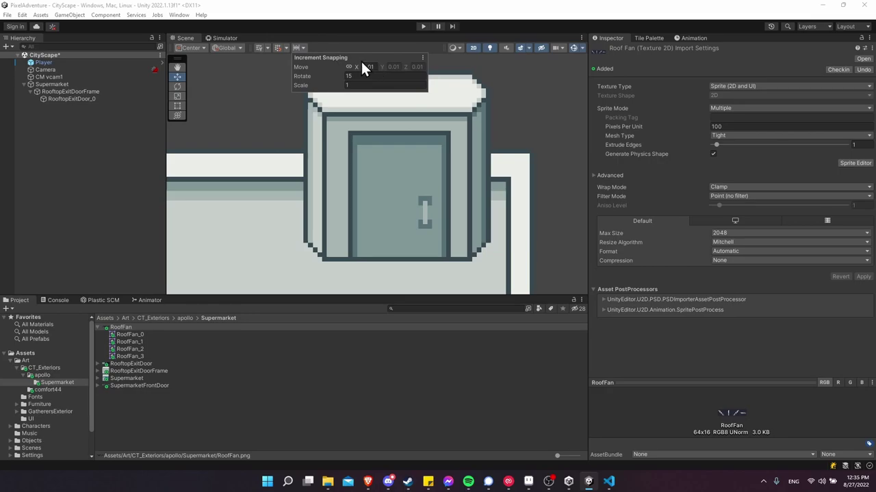
pyautogui.click(301, 48)
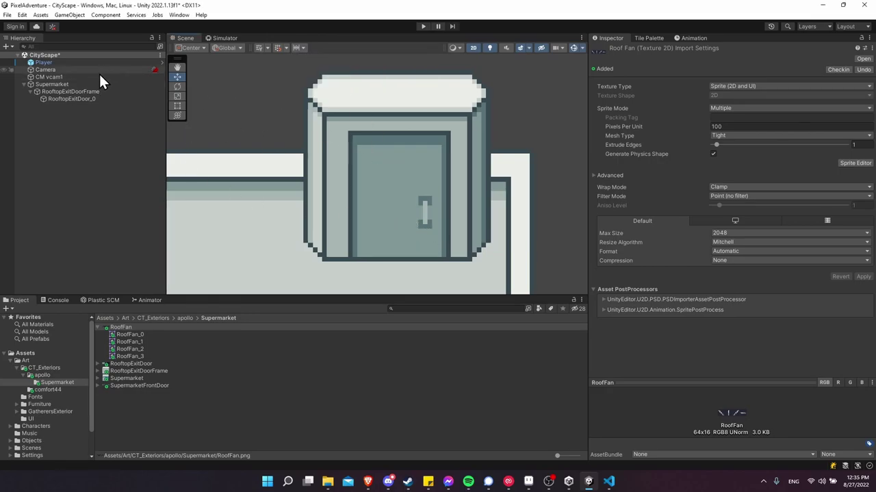
# - Reselect the rooftop exit door in the scene and fine-tune its height within the frame, at Y -0.06
pyautogui.click(400, 160)
pyautogui.moveTo(400, 159)
pyautogui.mouseDown()
pyautogui.moveTo(395, 92)
pyautogui.moveTo(386, 161)
pyautogui.mouseUp()
# - Add the SupermarketFrontDoor sprite as a child of Supermarket and lower it beneath the MART sign, to about Y -0.897
pyautogui.scroll(-8, 445, 216)
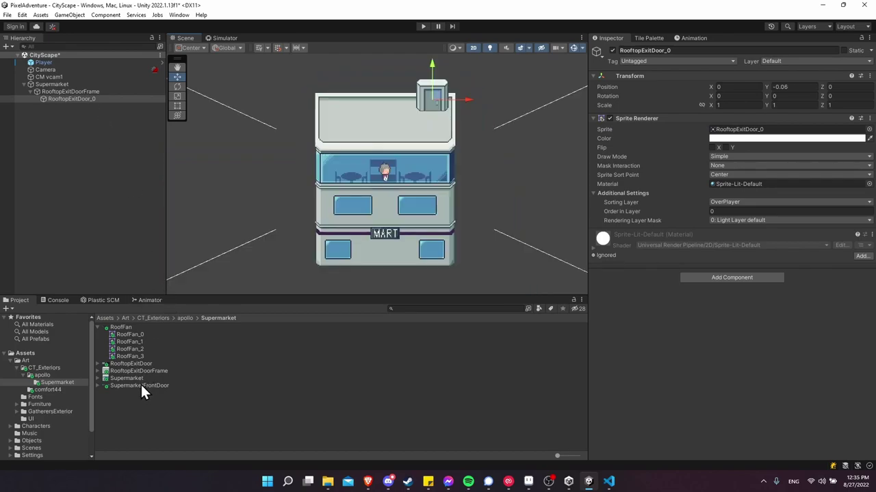
pyautogui.moveTo(139, 384); pyautogui.dragTo(63, 83)
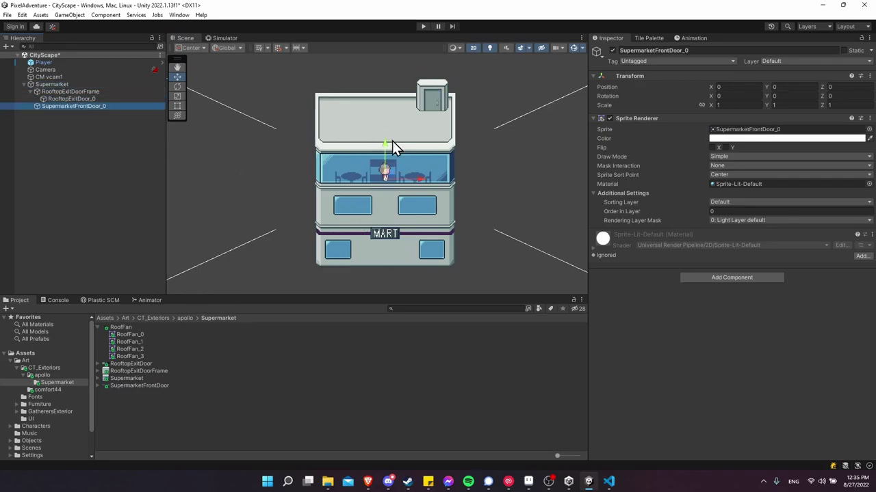
pyautogui.moveTo(385, 145); pyautogui.dragTo(386, 219)
pyautogui.scroll(8, 368, 254)
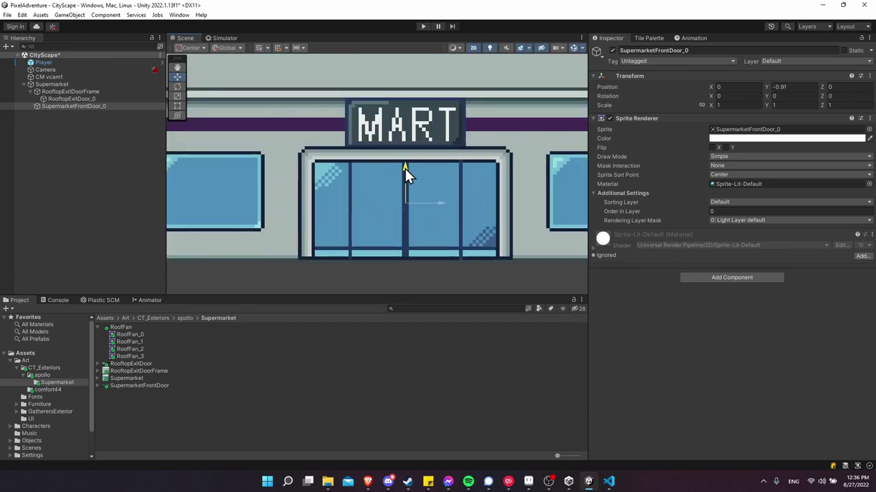
pyautogui.moveTo(512, 259); pyautogui.dragTo(464, 240, button='middle')
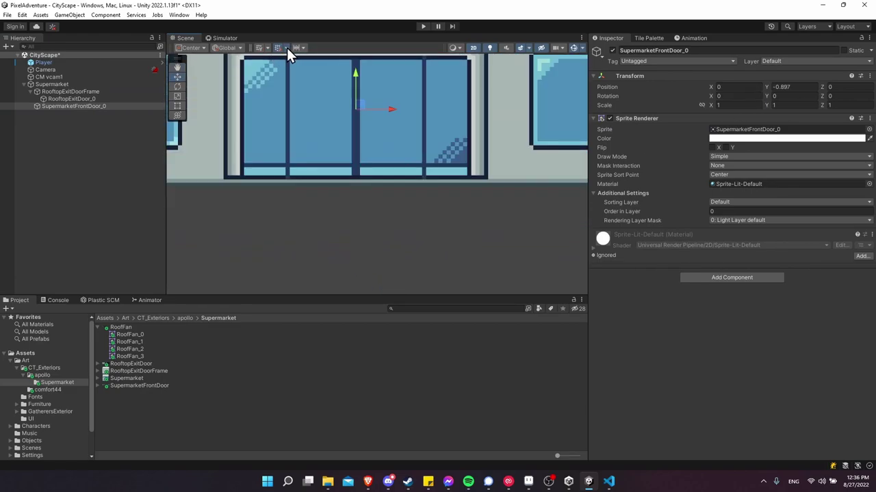
# - Set the grid snapping size to 0.010 and reset the front door's Y position to 0
pyautogui.click(288, 49)
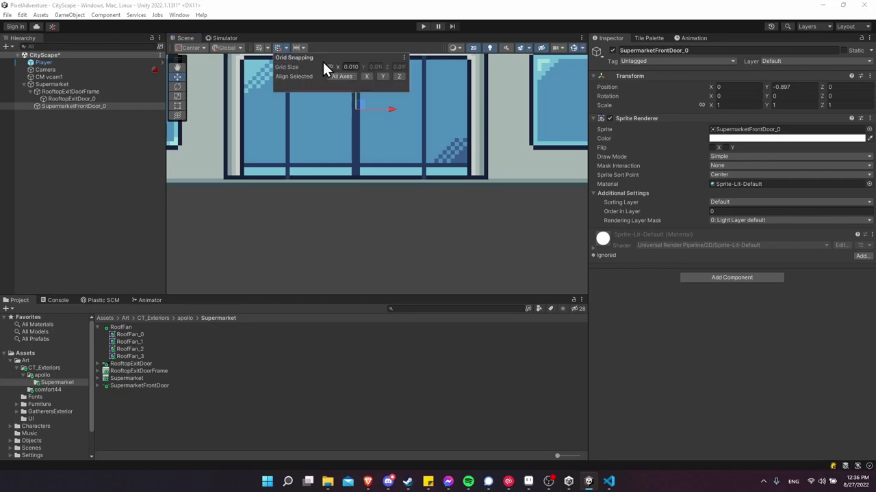
pyautogui.click(352, 67)
pyautogui.write('0.010')
pyautogui.click(785, 88)
pyautogui.write('0')
# - Try lowering the front door with grid snapping on, to about Y -0.65
pyautogui.scroll(-6, 531, 90)
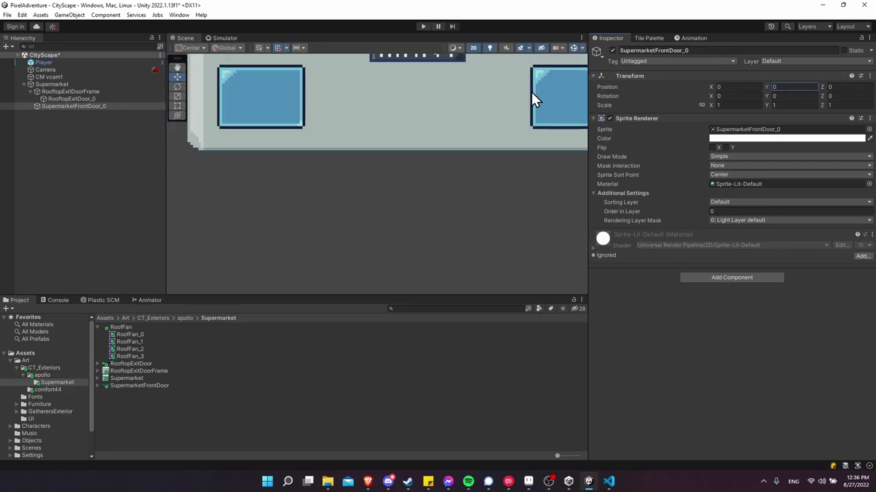
pyautogui.moveTo(509, 102); pyautogui.dragTo(447, 272, button='middle')
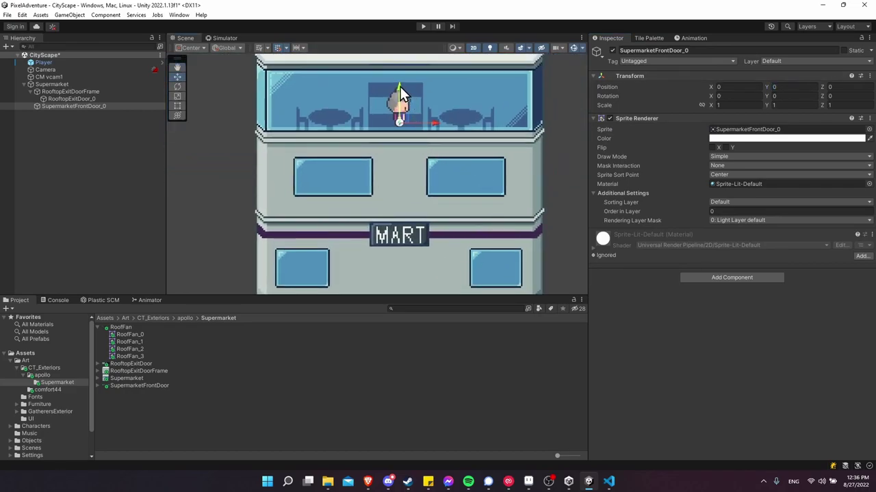
pyautogui.moveTo(400, 87); pyautogui.dragTo(401, 196)
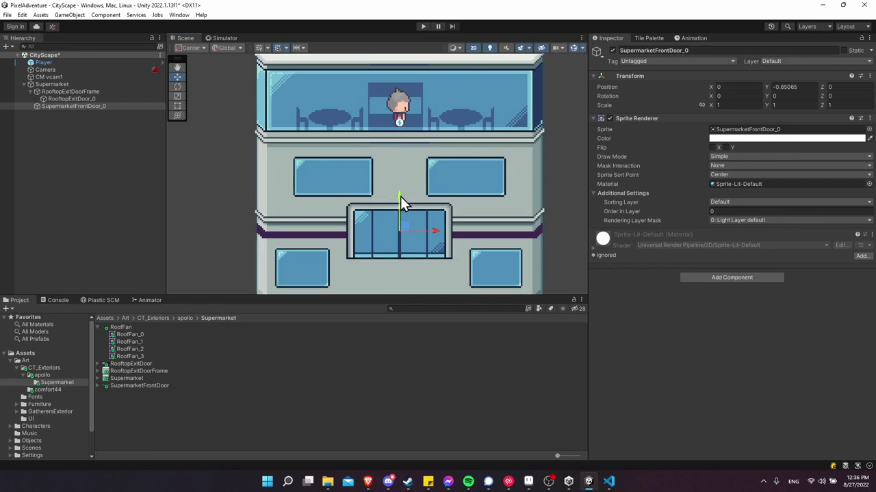
# - Set the grid snapping size to 0.01 on all axes and move the whole Supermarket object slightly down
pyautogui.moveTo(435, 202); pyautogui.dragTo(453, 56, button='middle')
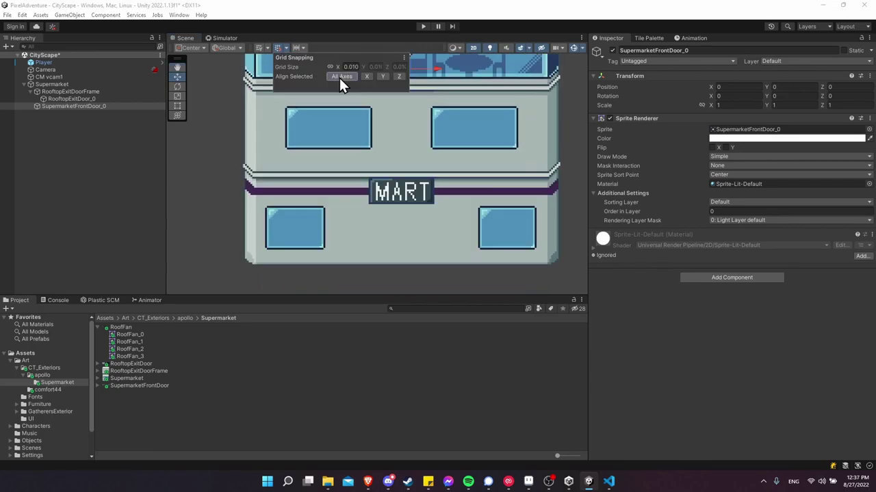
pyautogui.moveTo(442, 106); pyautogui.dragTo(454, 150, button='middle')
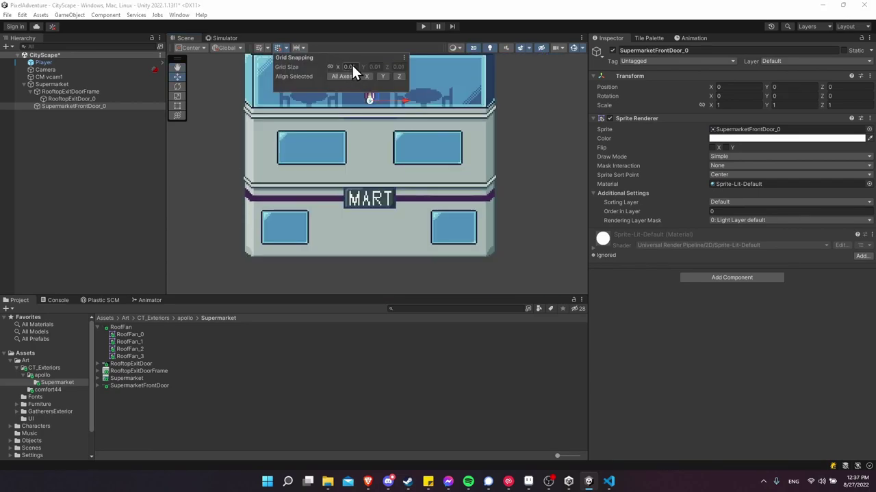
pyautogui.click(406, 101)
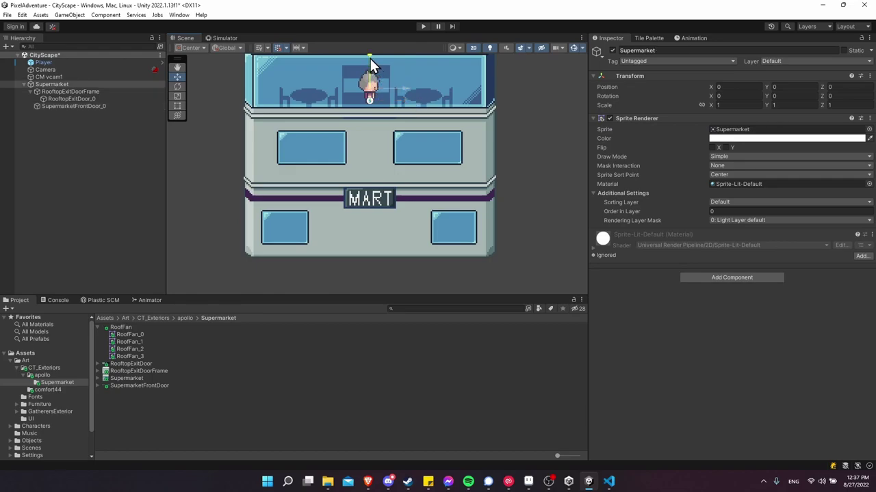
pyautogui.moveTo(370, 58); pyautogui.dragTo(370, 76)
# - Move the front door down to the building's base below the MART sign, aligning it at Y -0.9155
pyautogui.click(114, 107)
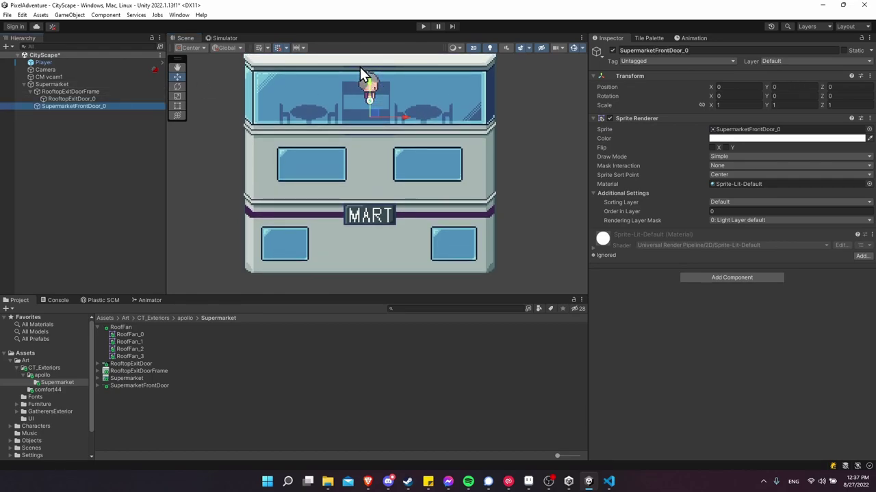
pyautogui.moveTo(370, 81); pyautogui.dragTo(373, 213)
pyautogui.scroll(4, 356, 250)
pyautogui.scroll(3, 379, 272)
pyautogui.moveTo(380, 273); pyautogui.dragTo(373, 229, button='middle')
pyautogui.moveTo(372, 128)
pyautogui.mouseDown()
pyautogui.moveTo(374, 119)
pyautogui.moveTo(382, 133)
pyautogui.mouseUp()
# - Add the RoofFan sprite as a child of the Supermarket object and collapse the RooftopExitDoorFrame's children
pyautogui.scroll(-4, 498, 208)
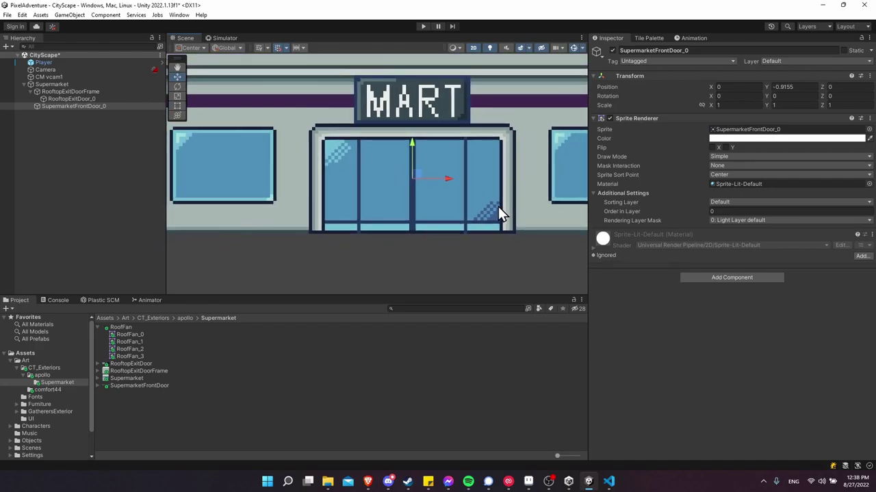
pyautogui.moveTo(119, 327); pyautogui.dragTo(97, 82)
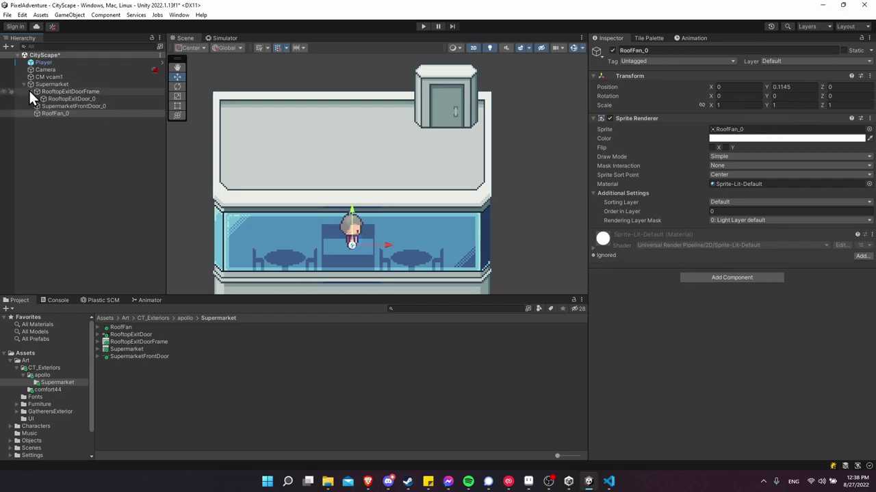
pyautogui.click(30, 91)
# - Set the roof fan's sorting layer to OverPlayer and place it on the roof's left part, at about X -0.43, Y 0.7445
pyautogui.moveTo(353, 208); pyautogui.dragTo(351, 113)
pyautogui.click(712, 203)
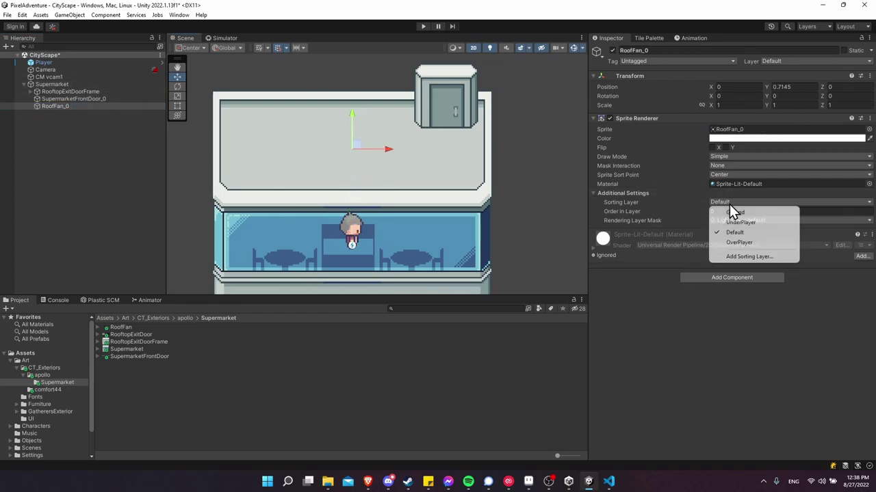
pyautogui.click(752, 244)
pyautogui.moveTo(396, 150); pyautogui.dragTo(324, 154)
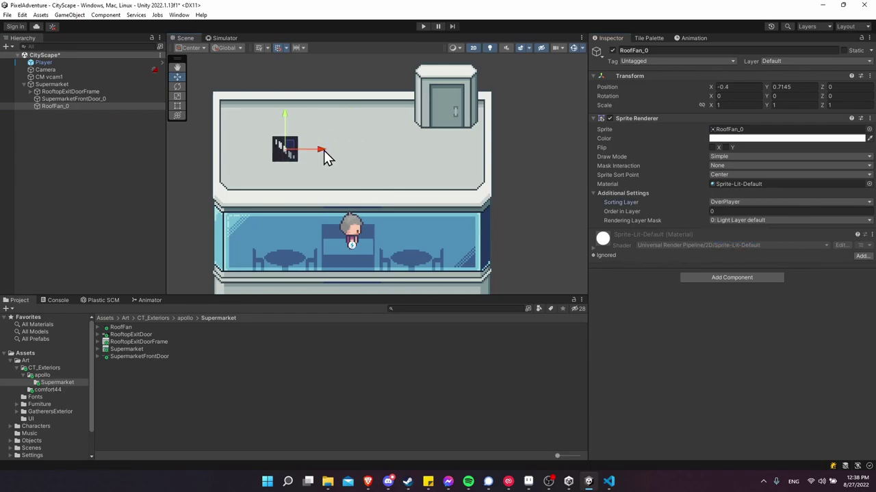
pyautogui.moveTo(290, 119); pyautogui.dragTo(284, 110)
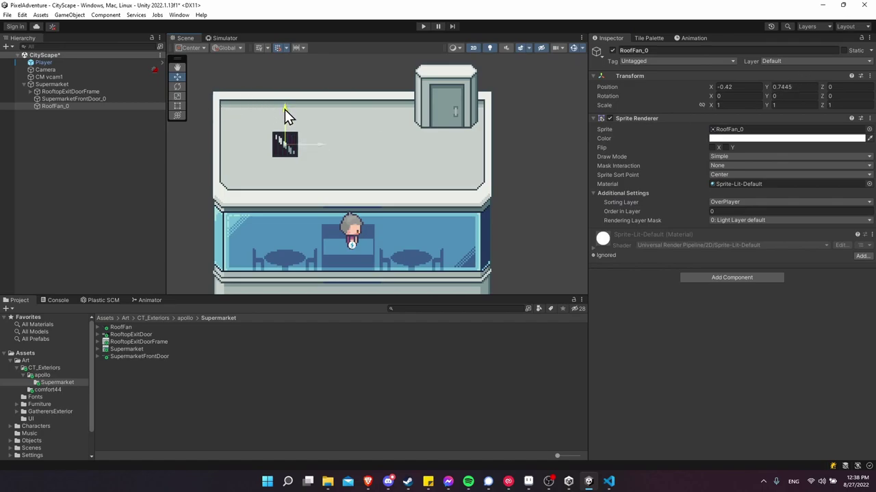
# - Run the scene to inspect the assembled supermarket in play mode, and stop it again
pyautogui.click(421, 27)
pyautogui.scroll(-3, 426, 138)
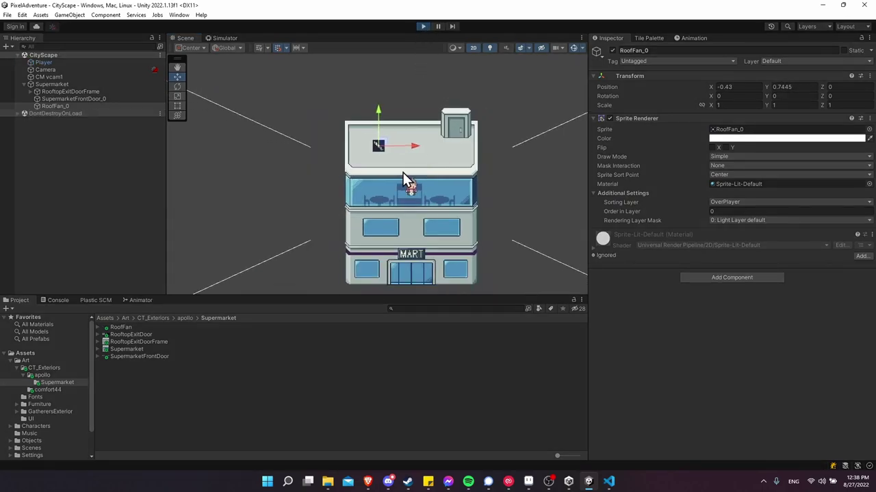
pyautogui.scroll(1, 439, 156)
pyautogui.moveTo(440, 157); pyautogui.dragTo(397, 138, button='middle')
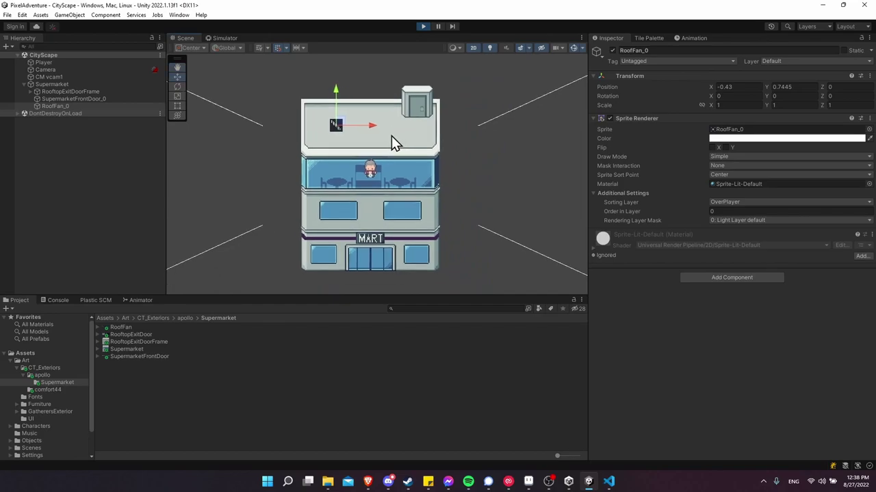
pyautogui.moveTo(436, 96); pyautogui.dragTo(473, 130, button='middle')
pyautogui.click(423, 27)
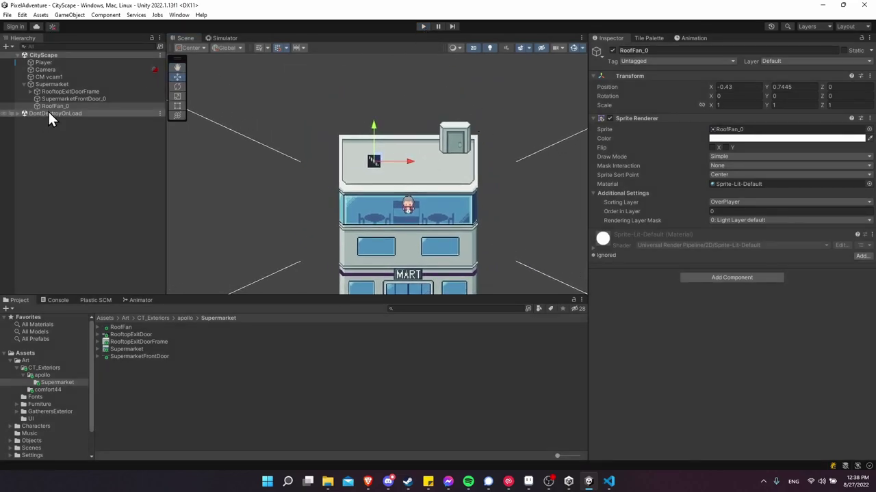
# - Rename the RoofFan_0 object as RoofFan and add an Animator component to it
pyautogui.click(53, 107)
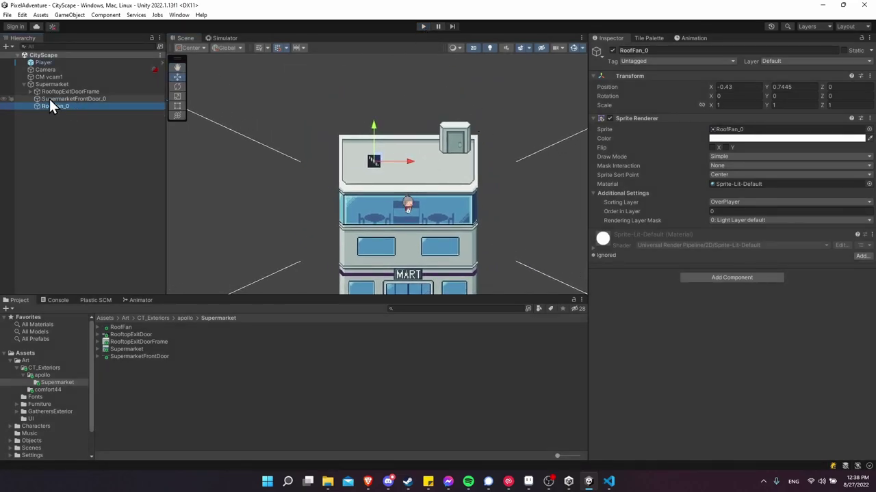
pyautogui.click(100, 108)
pyautogui.write('RoofFan')
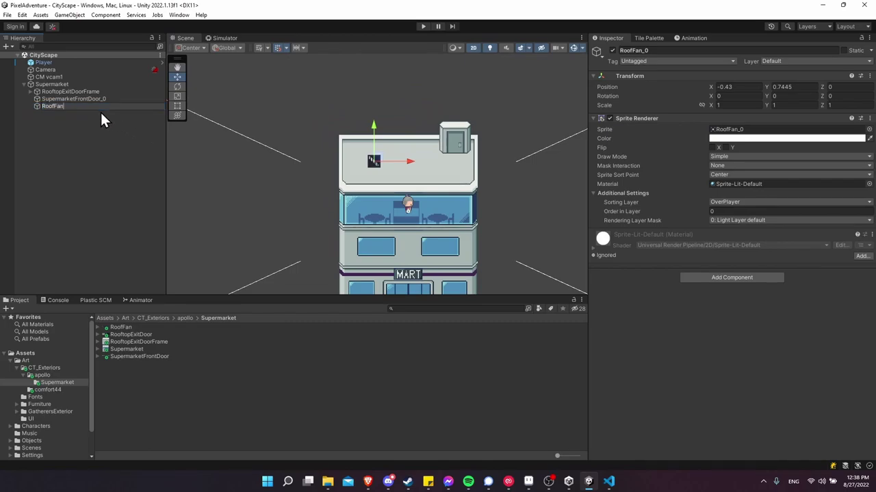
pyautogui.press('Return')
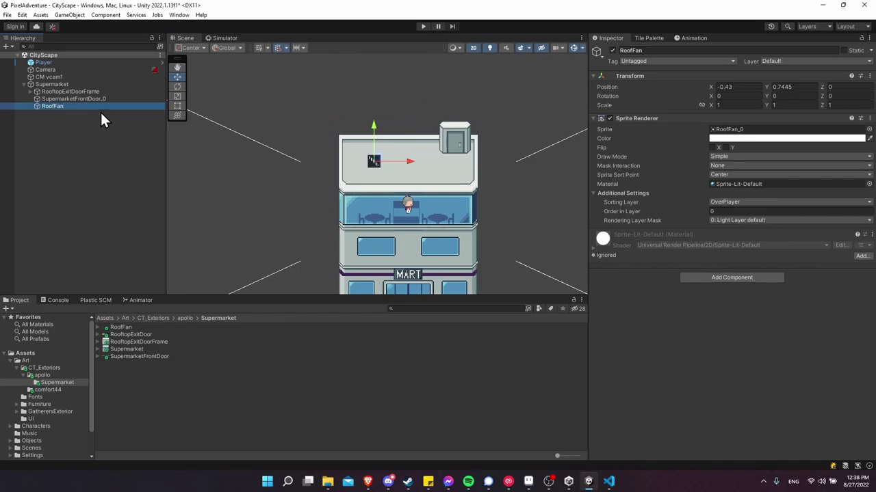
pyautogui.click(707, 275)
pyautogui.write('a')
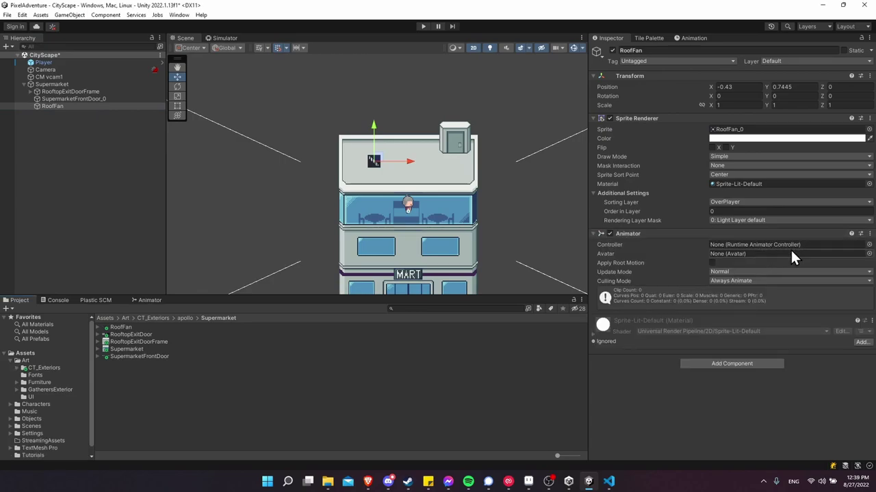
# - Create a folder named Supermarket inside the project's Objects folder
pyautogui.click(41, 419)
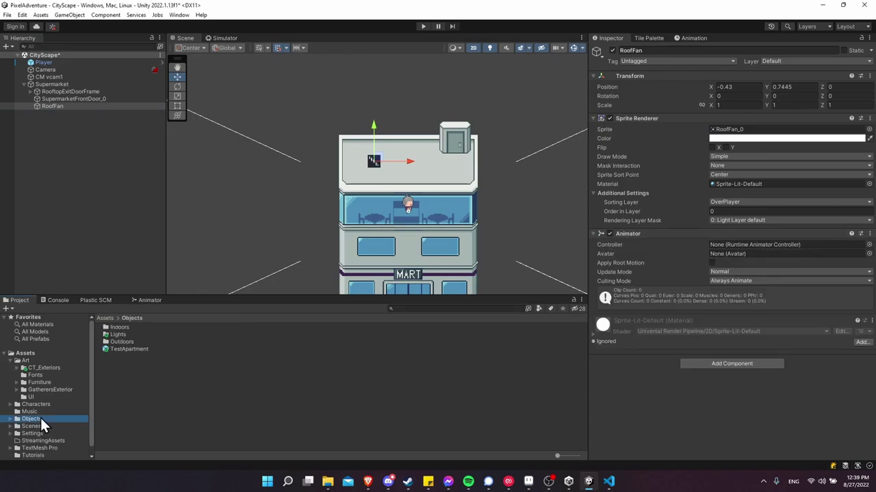
pyautogui.click(126, 360)
pyautogui.rightClick(183, 408)
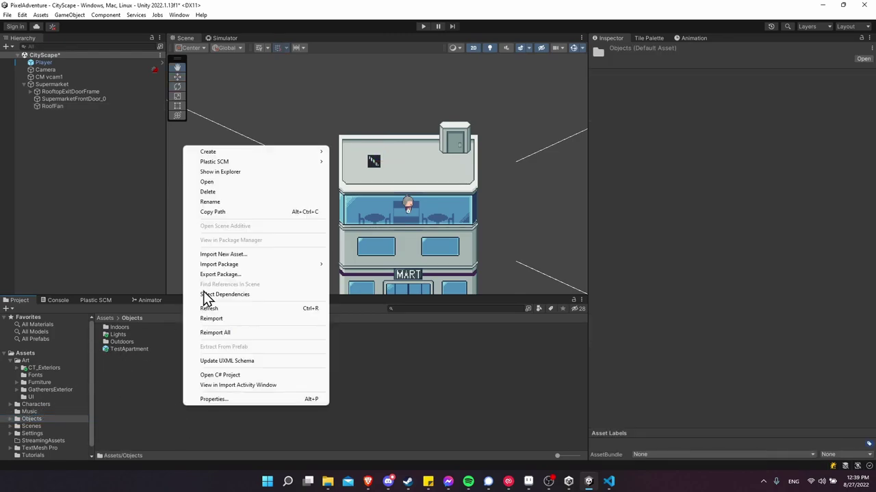
pyautogui.moveTo(294, 152)
pyautogui.click(383, 26)
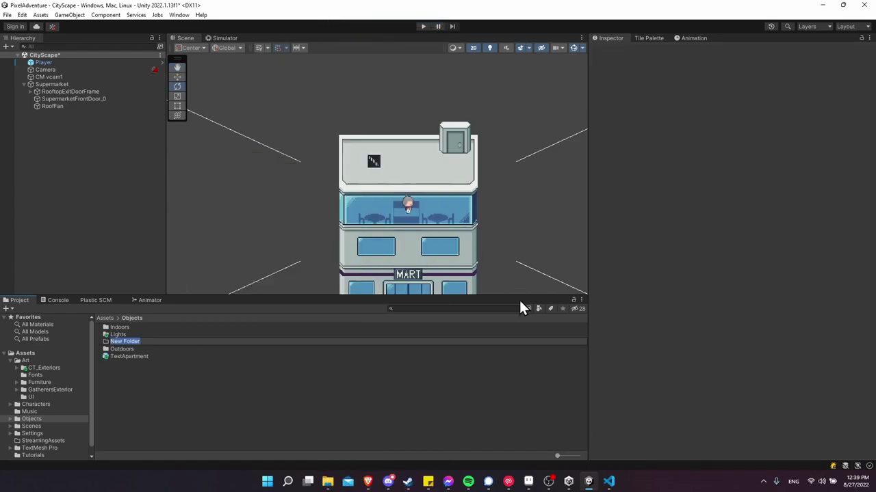
pyautogui.write('Supermarket')
pyautogui.press('Return')
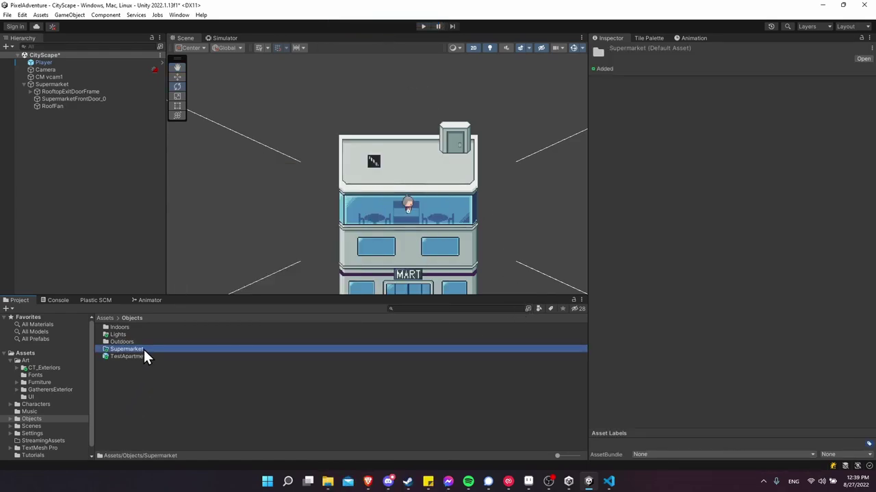
# - Save the scene's RoofFan object as a prefab in the Objects/Supermarket folder
pyautogui.doubleClick(144, 349)
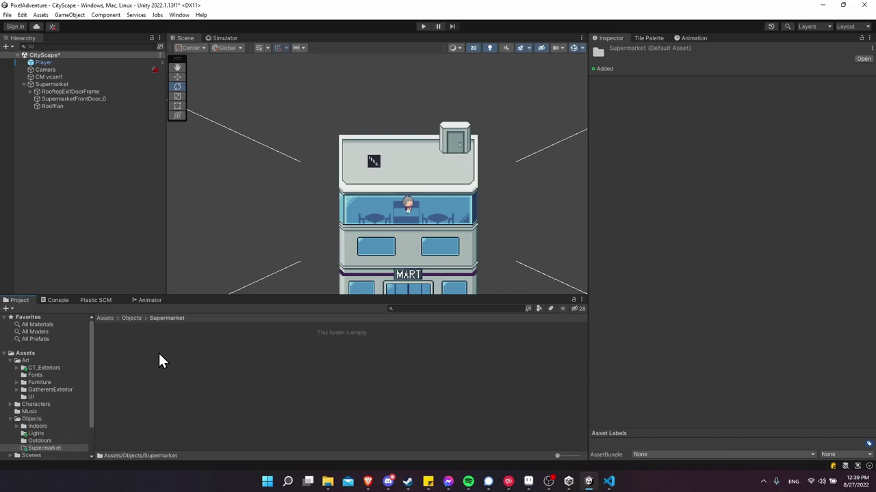
pyautogui.moveTo(64, 106); pyautogui.dragTo(204, 384)
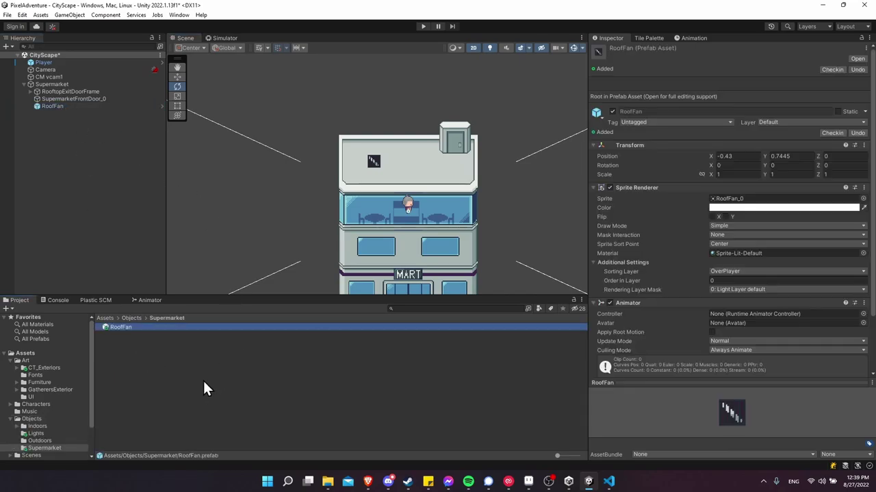
pyautogui.scroll(-3, 684, 318)
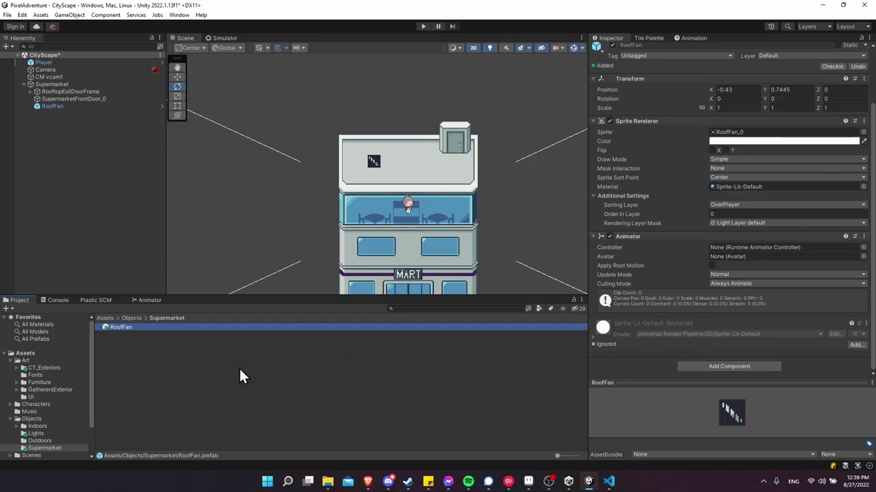
# - Create an animator controller named AC_RoofFan in the Supermarket folder and assign it to the RoofFan prefab's Animator
pyautogui.rightClick(114, 336)
pyautogui.click(109, 331)
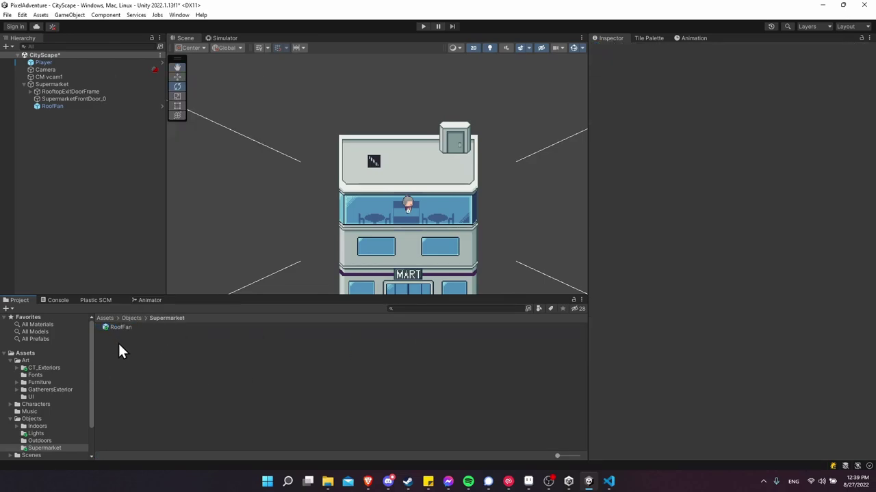
pyautogui.rightClick(119, 345)
pyautogui.moveTo(214, 87)
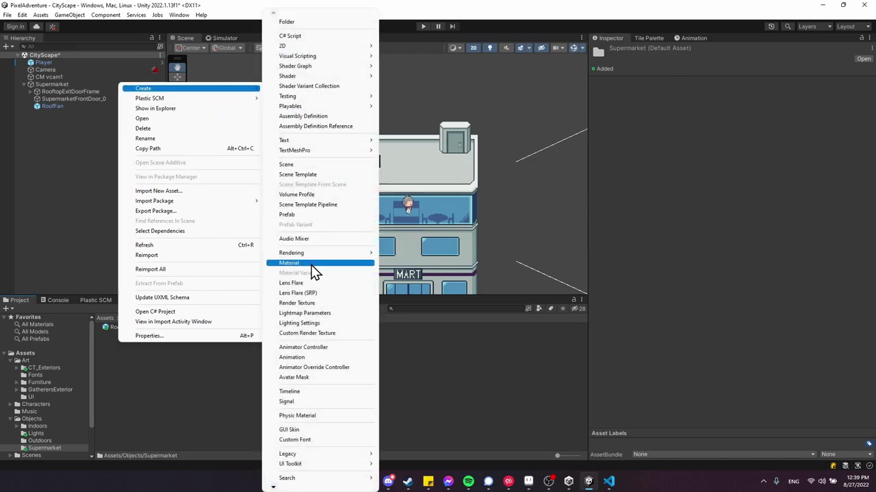
pyautogui.click(326, 349)
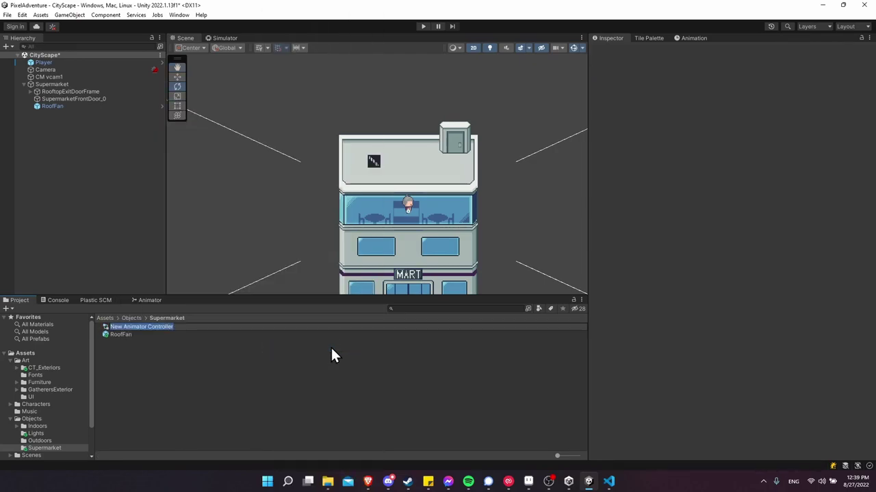
pyautogui.write('AC_RoofFa')
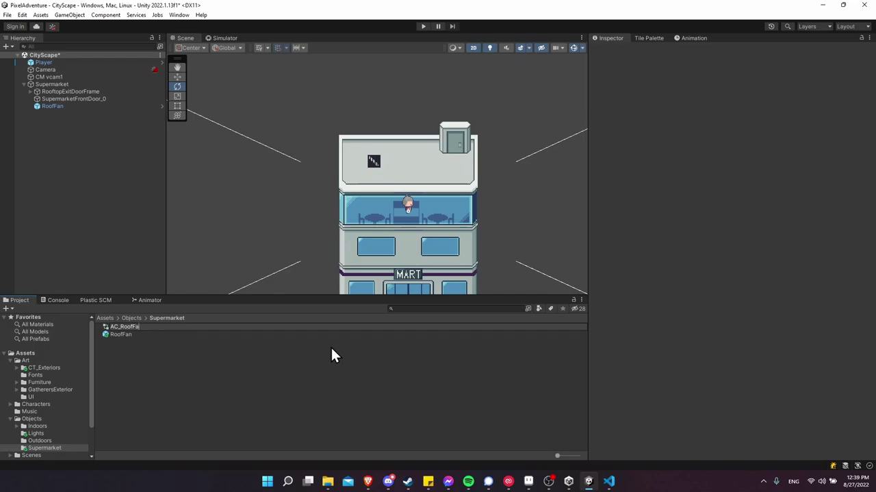
pyautogui.write('n')
pyautogui.click(121, 334)
pyautogui.moveTo(124, 327); pyautogui.dragTo(745, 318)
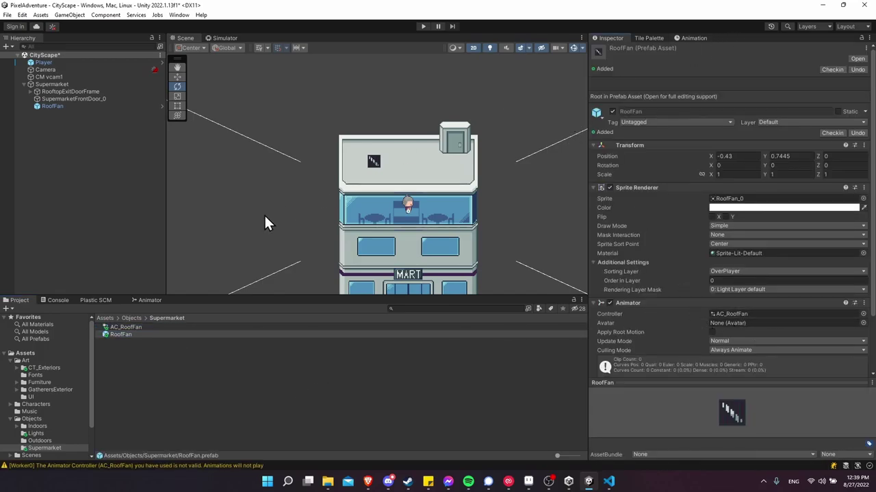
# - Create an animation clip named anim_roof_fan for the scene's RoofFan object and save it in the Objects/Supermarket folder
pyautogui.click(693, 38)
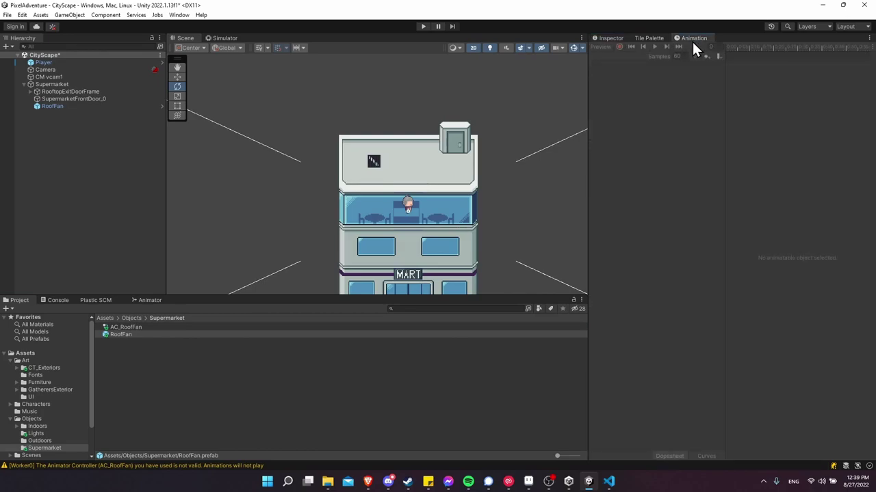
pyautogui.click(75, 106)
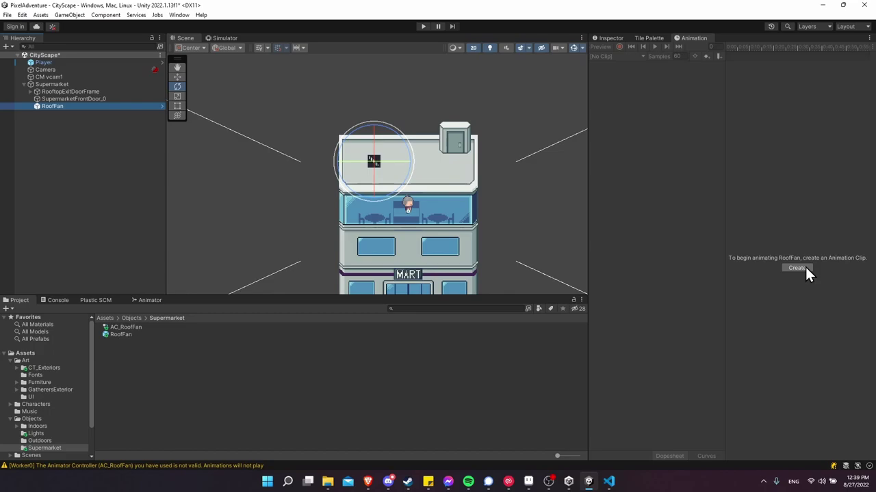
pyautogui.click(803, 268)
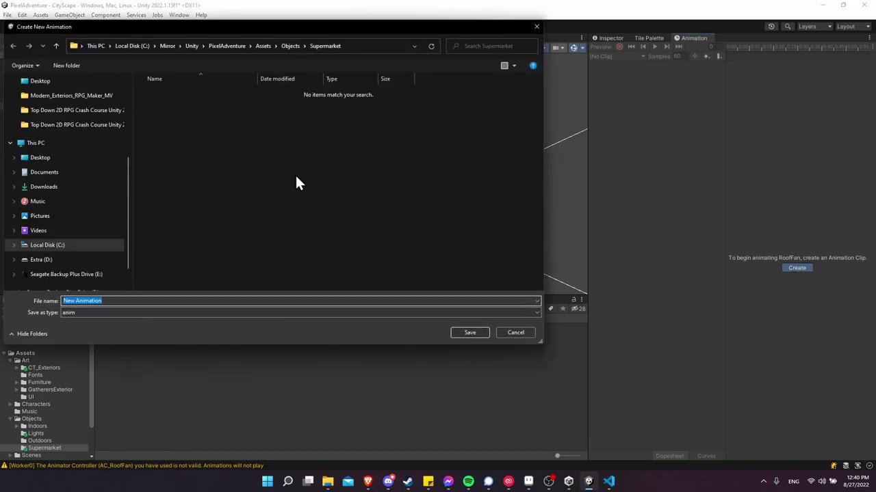
pyautogui.write('anim_roof_fan')
pyautogui.press('Return')
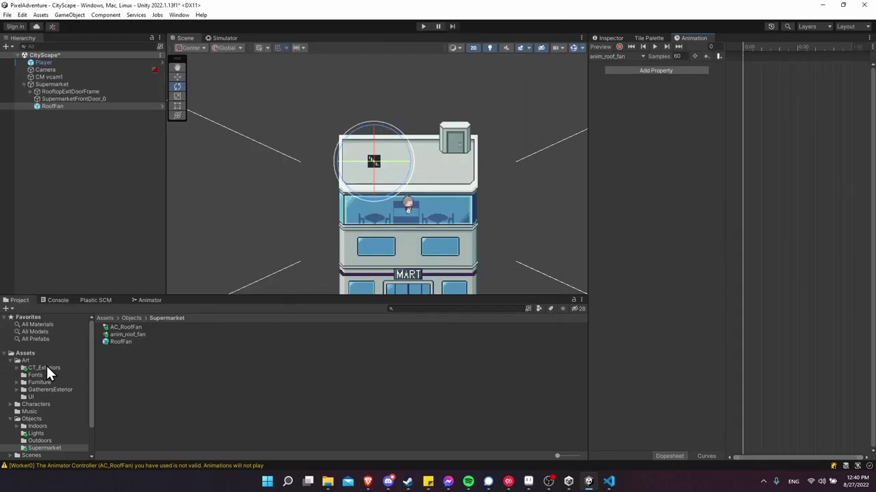
# - Add the sprites RoofFan_0 to RoofFan_3 from the art Supermarket folder as keyframes at the start of the anim_roof_fan clip
pyautogui.doubleClick(132, 326)
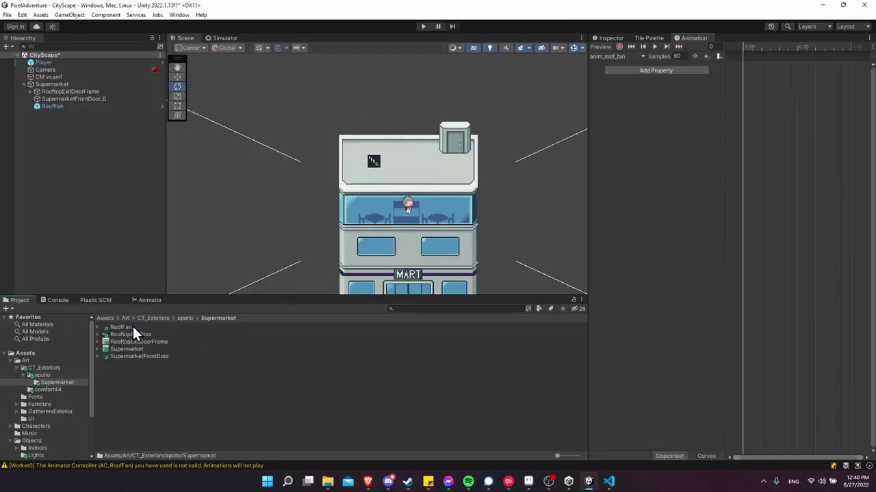
pyautogui.click(98, 328)
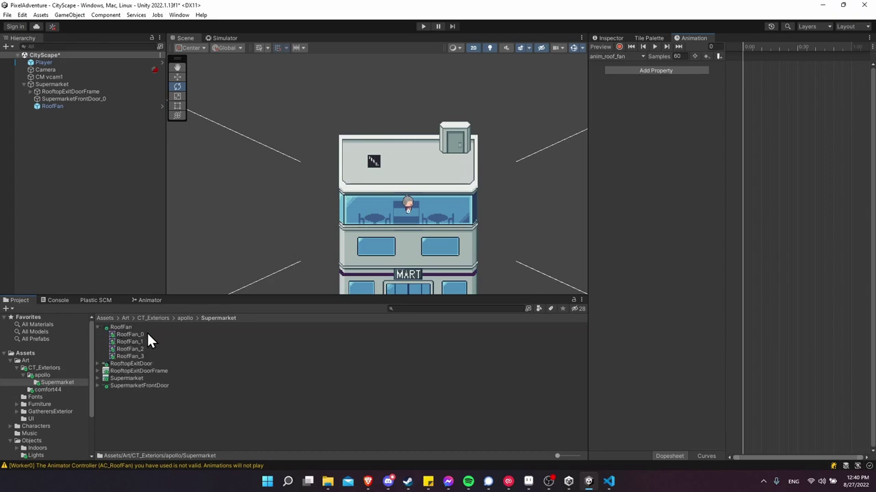
pyautogui.click(130, 334)
pyautogui.keyDown('shift'); pyautogui.click(143, 356); pyautogui.keyUp('shift')
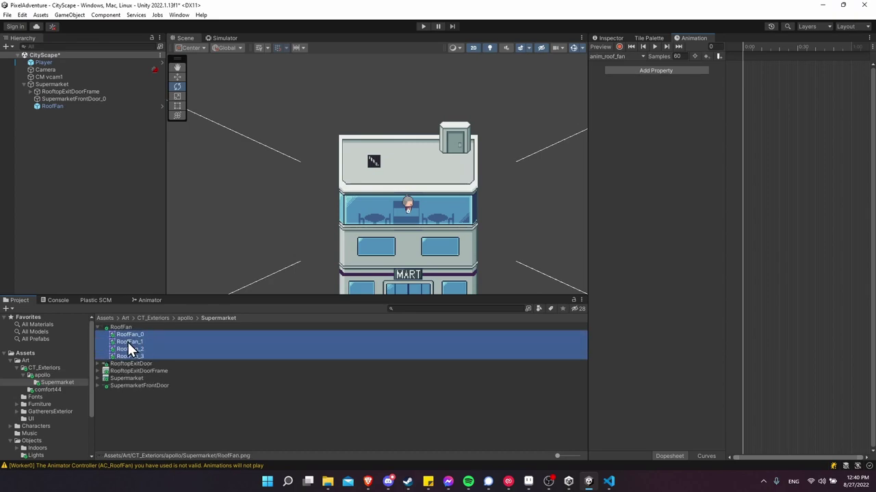
pyautogui.moveTo(130, 332); pyautogui.dragTo(746, 67)
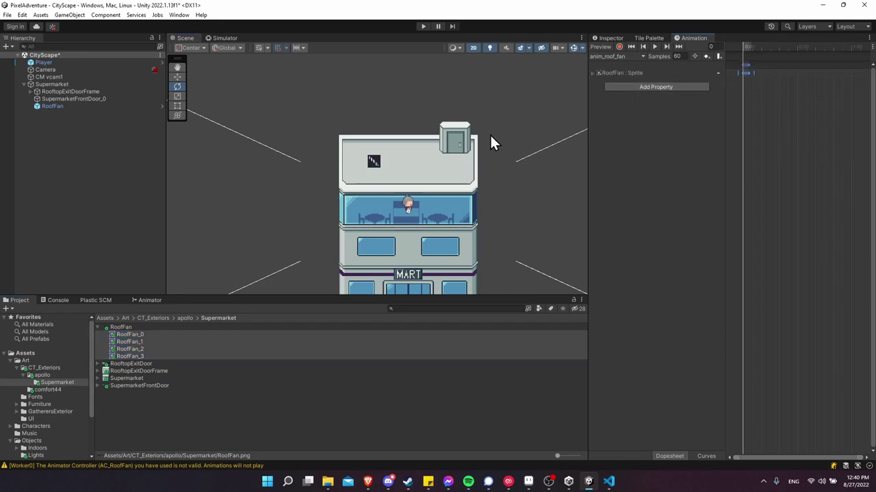
# - Set the anim_roof_fan clip's samples to 10 and preview the fan's animation on the roof
pyautogui.scroll(5, 521, 154)
pyautogui.click(654, 46)
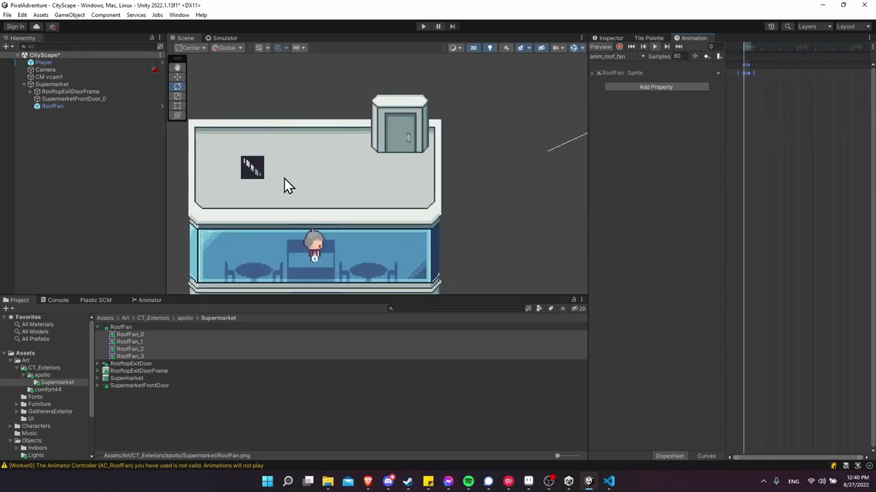
pyautogui.doubleClick(677, 56)
pyautogui.write('10')
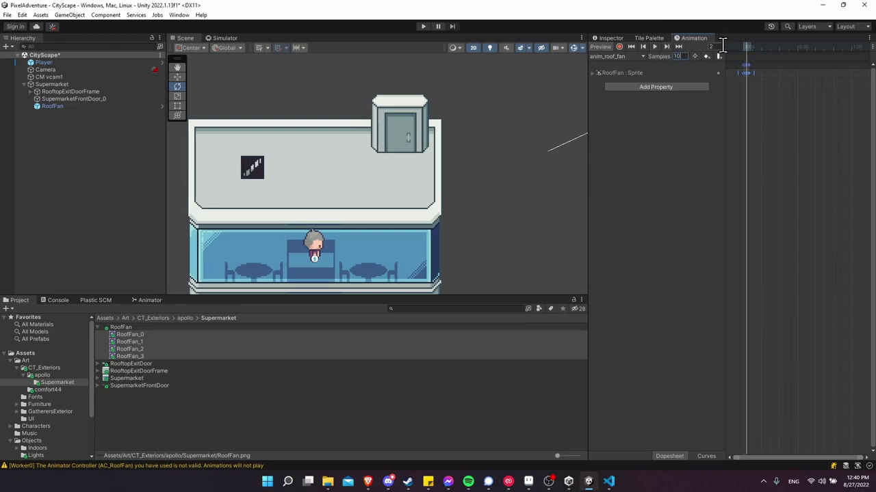
pyautogui.click(655, 46)
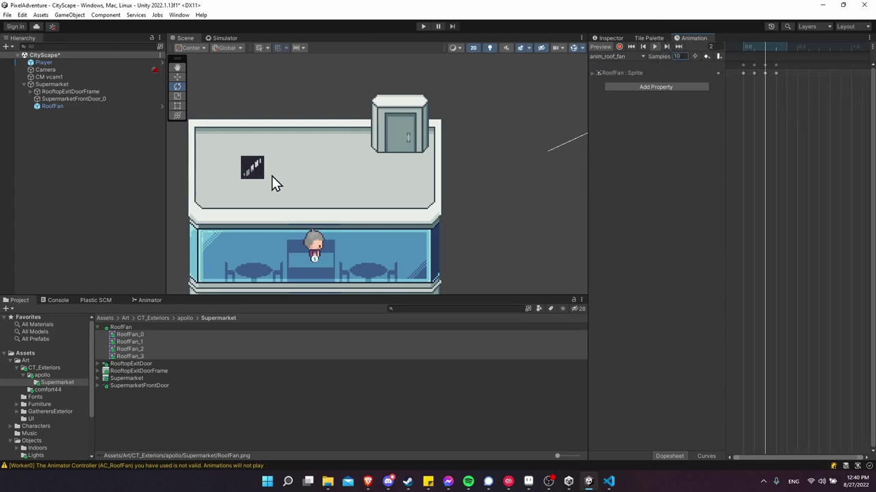
pyautogui.moveTo(280, 177); pyautogui.dragTo(335, 185, button='middle')
pyautogui.scroll(1, 373, 182)
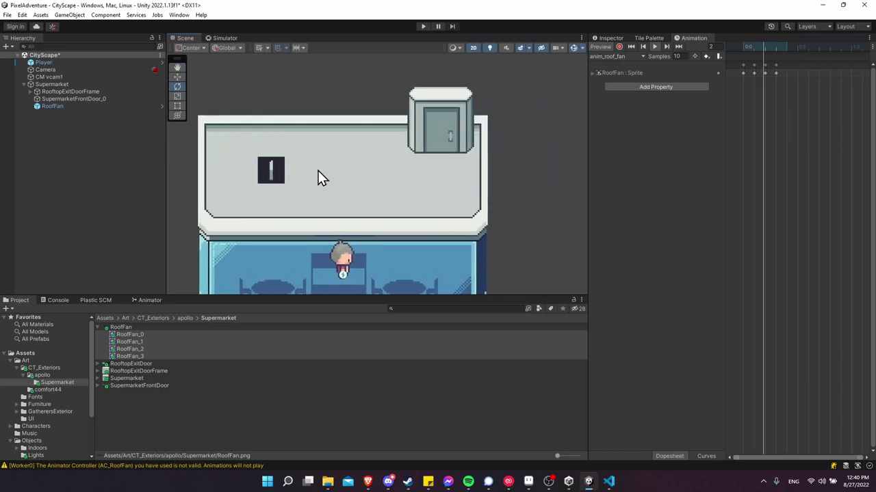
pyautogui.scroll(1, 318, 170)
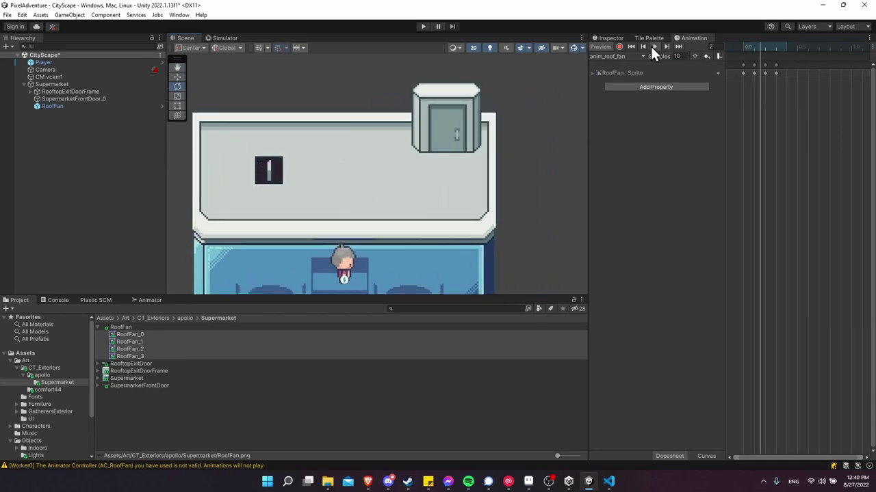
# - Run the scene to check the spinning fan and place the anim_roof_fan state beside Entry in the Animator graph
pyautogui.click(423, 27)
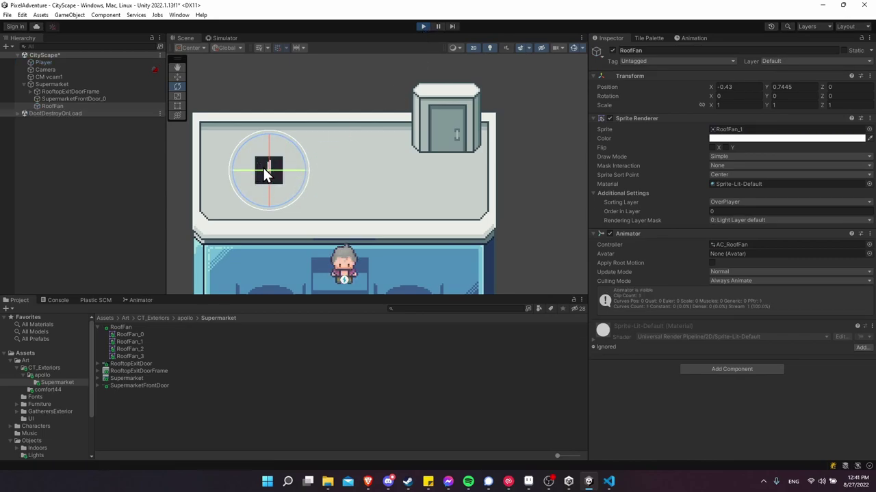
pyautogui.click(134, 300)
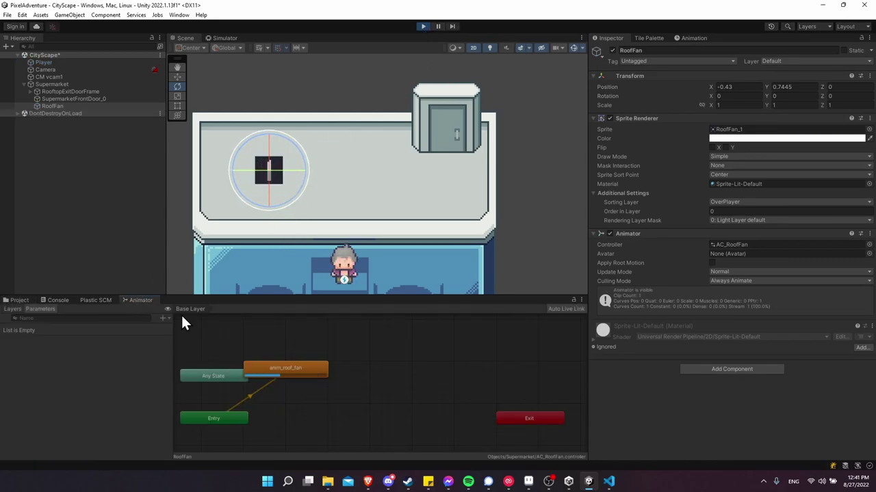
pyautogui.moveTo(305, 370); pyautogui.dragTo(344, 420)
pyautogui.moveTo(340, 387); pyautogui.dragTo(399, 350, button='middle')
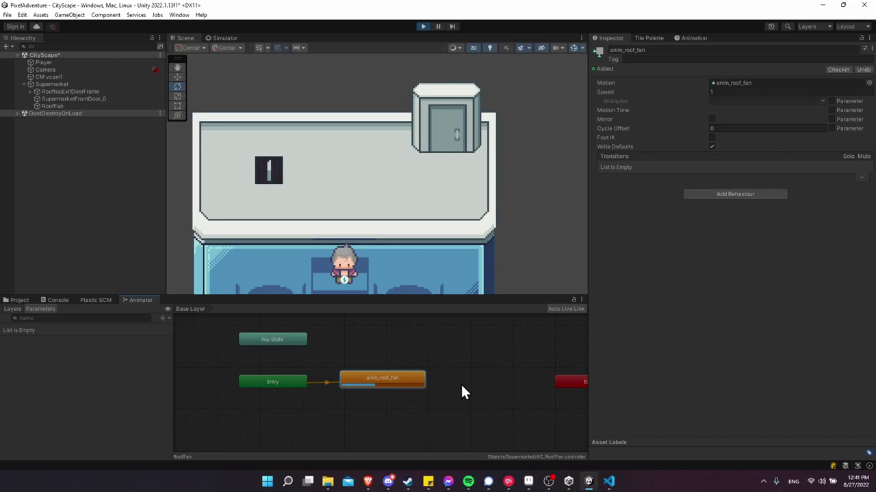
pyautogui.moveTo(460, 383); pyautogui.dragTo(442, 386, button='middle')
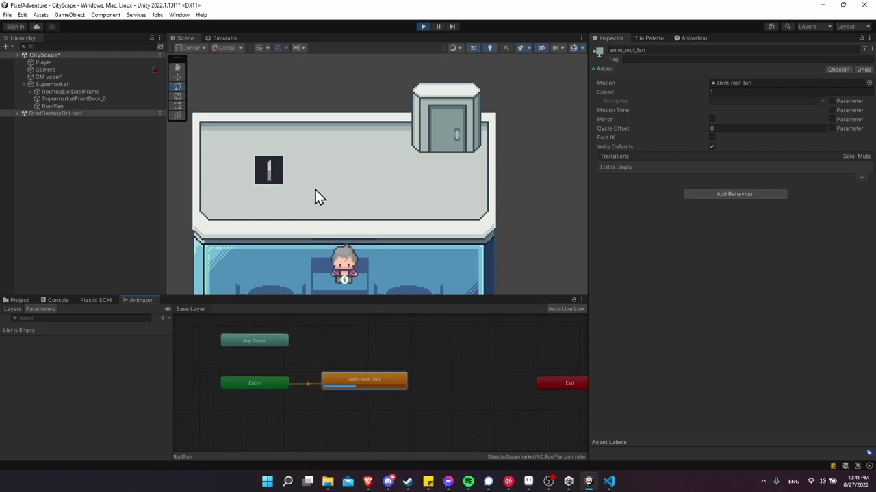
# - Place a second RoofFan prefab from Objects/Supermarket on the roof beside the first and parent it under Supermarket
pyautogui.click(18, 299)
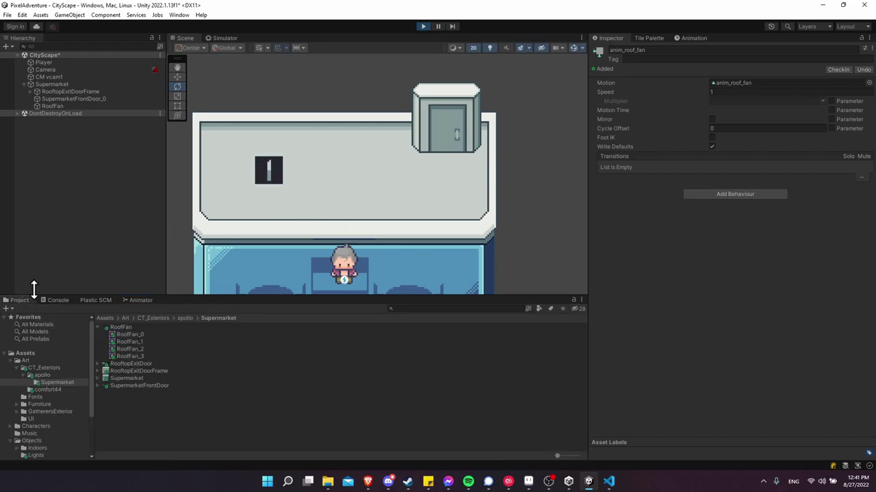
pyautogui.click(75, 106)
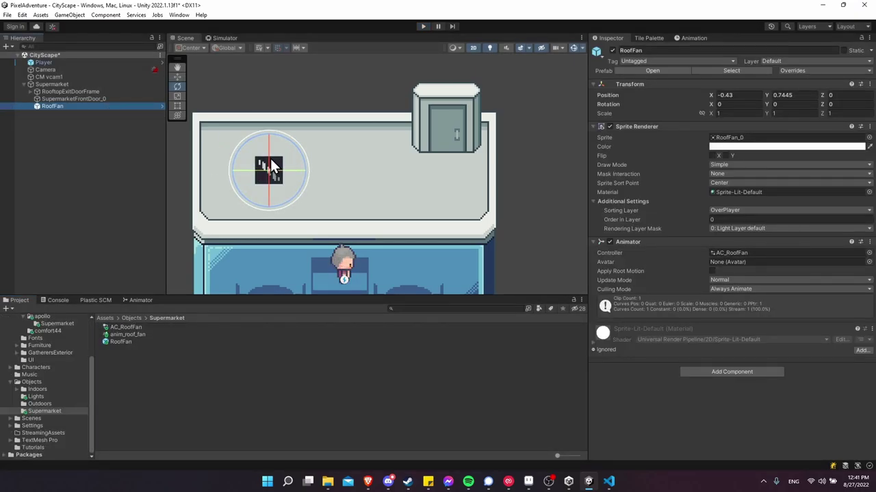
pyautogui.click(82, 109)
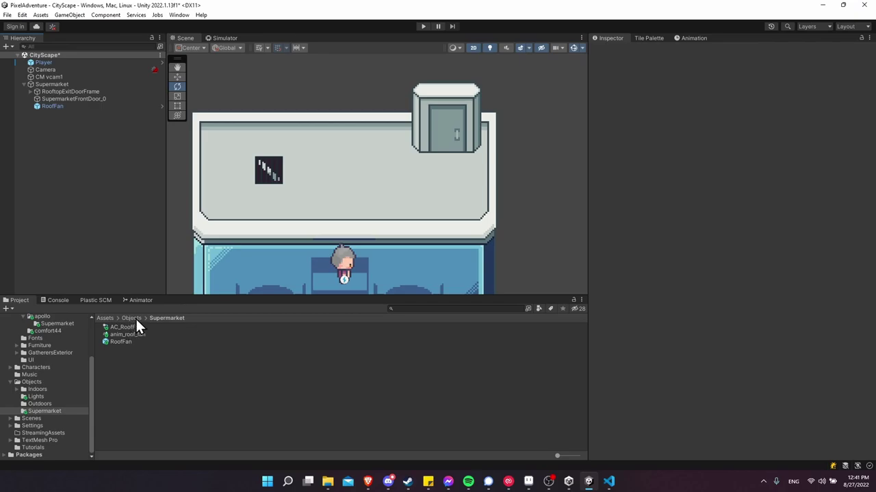
pyautogui.moveTo(132, 341); pyautogui.dragTo(316, 171)
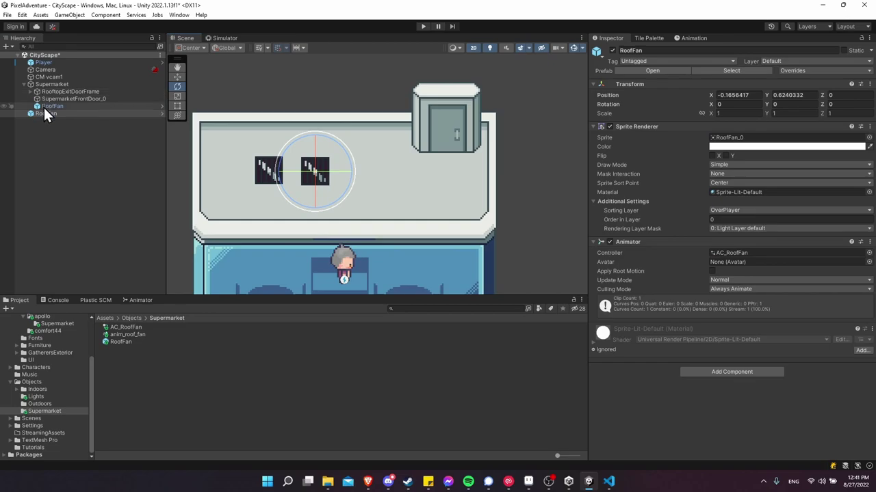
pyautogui.moveTo(44, 110); pyautogui.dragTo(54, 84)
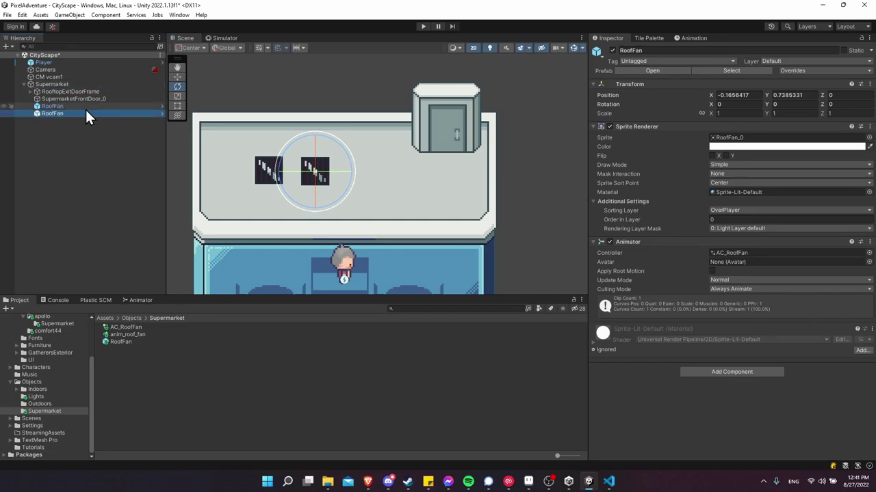
# - Move the second roof fan farther from the first, to X position -0.11
pyautogui.moveTo(326, 164); pyautogui.dragTo(358, 171)
pyautogui.hotkey('ctrl', 'z')
pyautogui.press('w')
# - Run the scene to check both roof fans spinning, and stop it
pyautogui.click(422, 26)
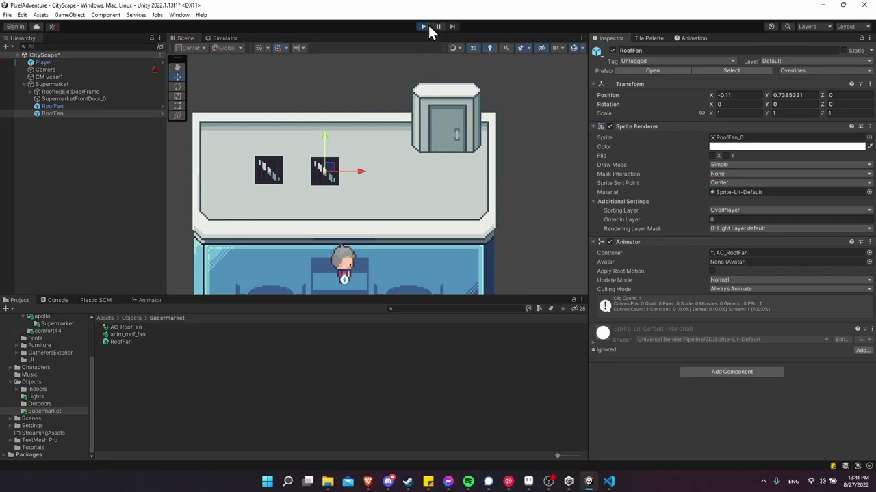
pyautogui.scroll(-5, 336, 195)
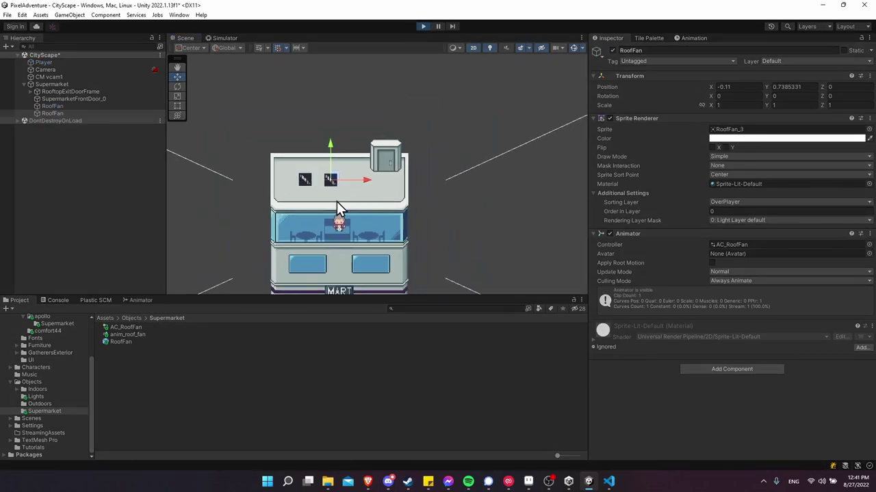
pyautogui.click(423, 26)
pyautogui.scroll(5, 348, 133)
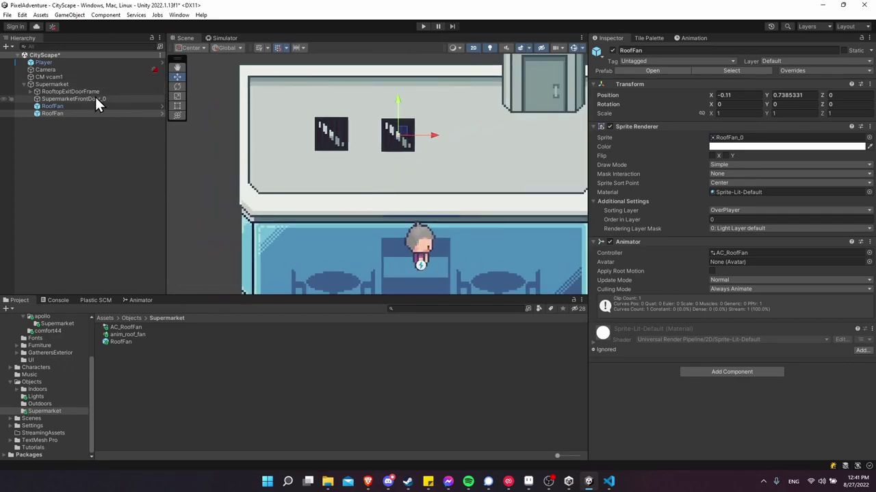
# - Set the second RoofFan's Y position to 0.7445 so it lines up with the first fan
pyautogui.click(95, 97)
pyautogui.click(87, 107)
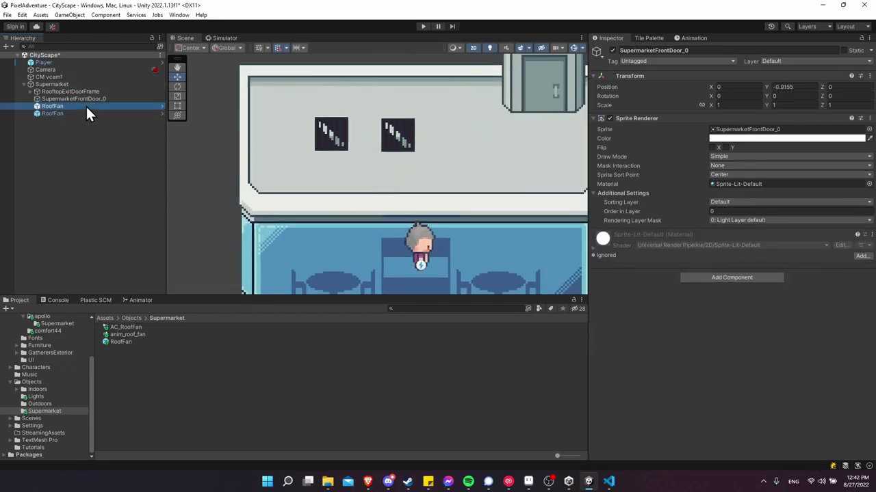
pyautogui.click(786, 94)
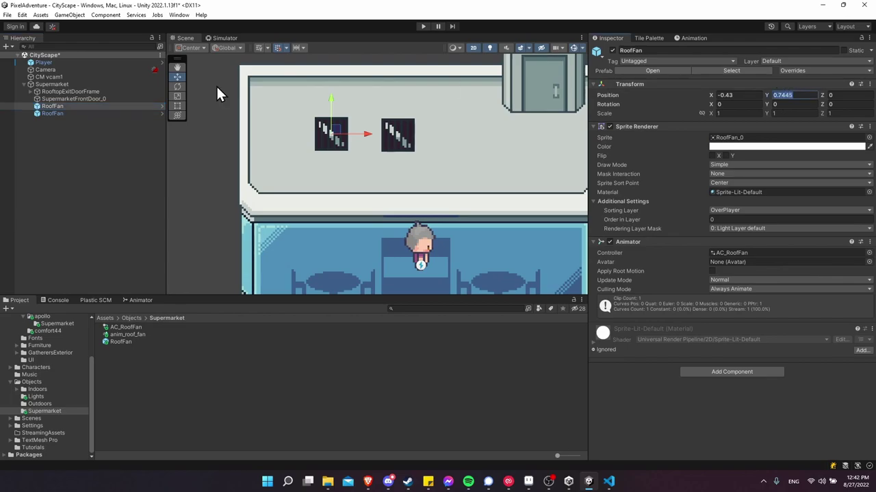
pyautogui.click(60, 113)
pyautogui.click(787, 95)
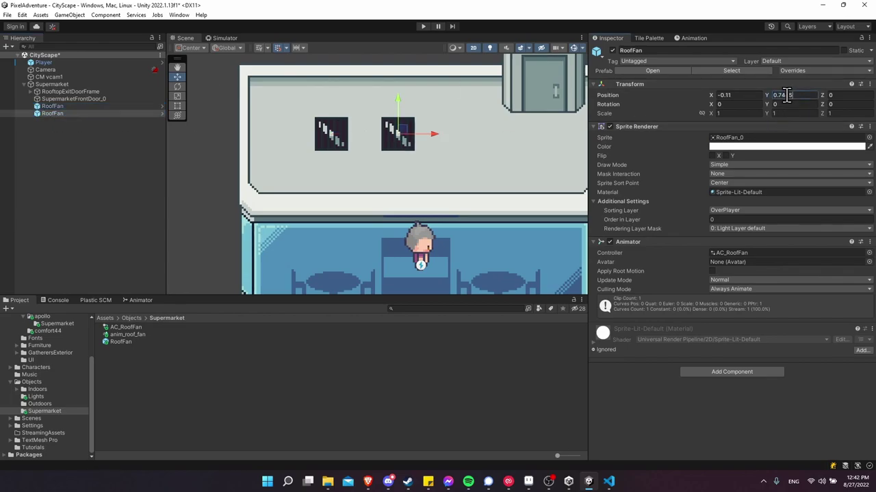
pyautogui.click(434, 160)
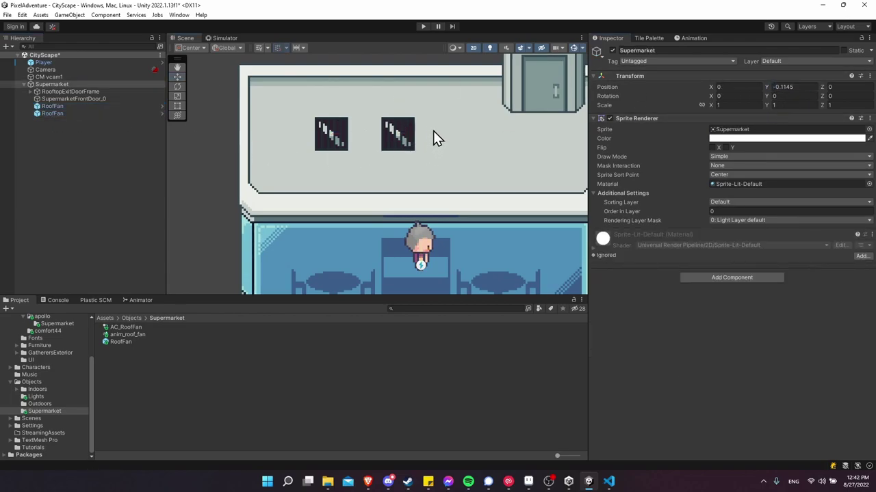
# - Run the scene again to check the aligned roof fans' animation, and stop it
pyautogui.click(423, 26)
pyautogui.scroll(-2, 410, 137)
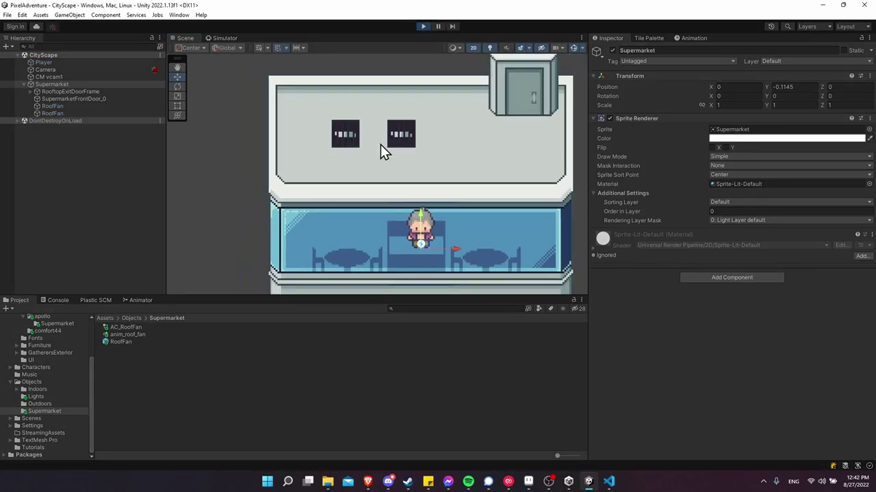
pyautogui.click(422, 26)
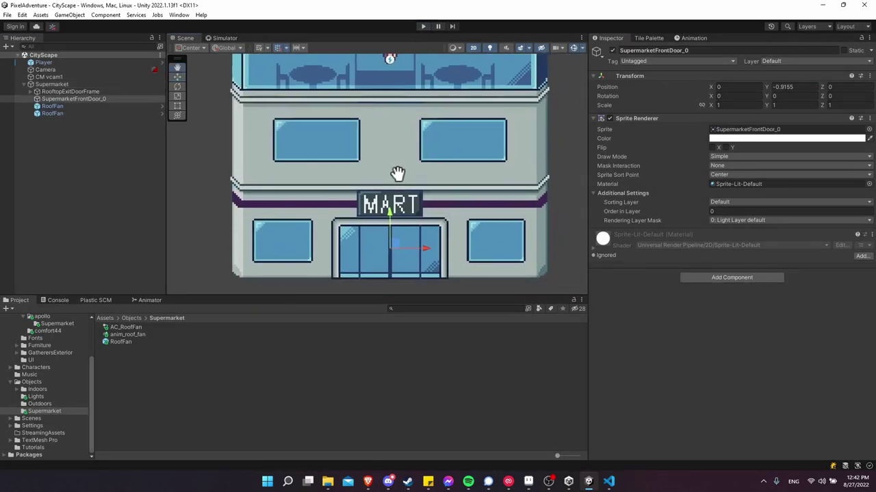
# - Rename the scene's SupermarketFrontDoor_0 object as SupermarketFrontDoor
pyautogui.click(345, 239)
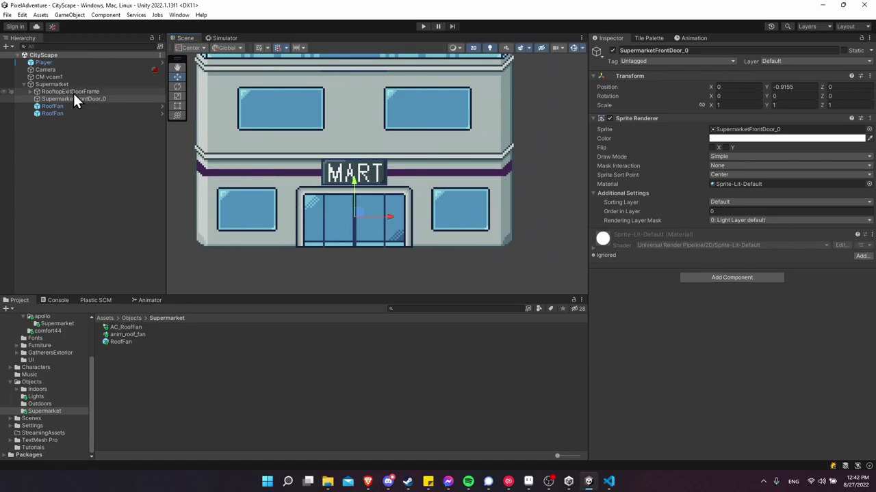
pyautogui.click(109, 99)
pyautogui.press('BackSpace')
pyautogui.press('BackSpace')
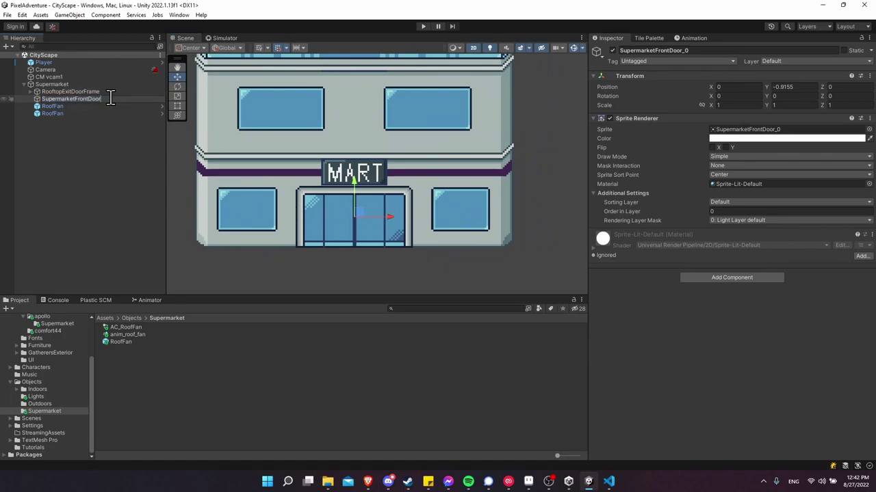
pyautogui.press('Return')
pyautogui.click(112, 162)
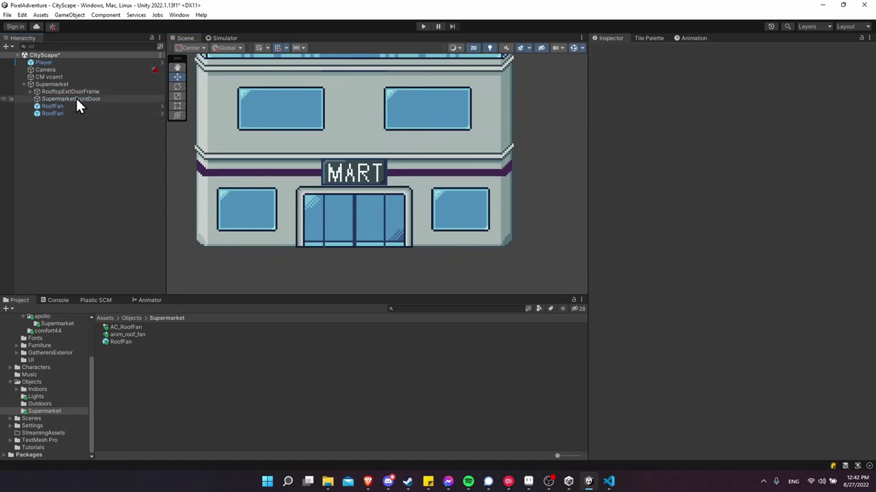
# - Save SupermarketFrontDoor as a prefab in the Objects/Supermarket folder and add an Animator component to it
pyautogui.moveTo(75, 99); pyautogui.dragTo(259, 427)
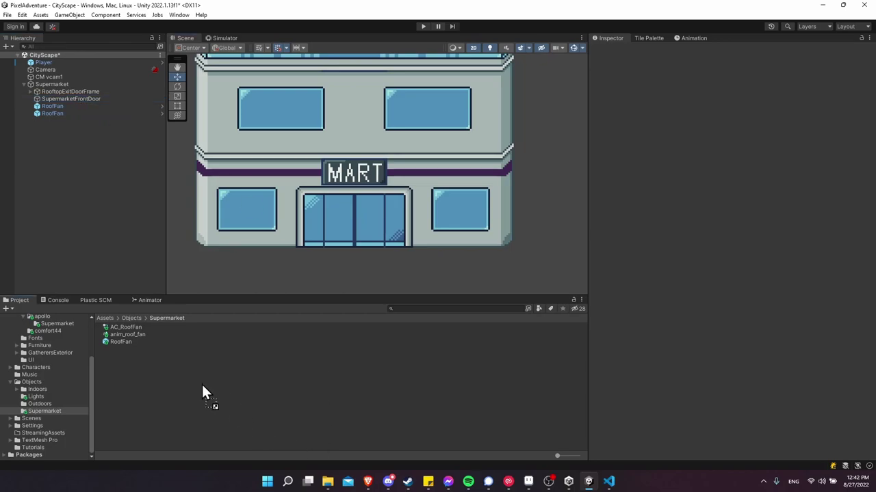
pyautogui.moveTo(203, 386); pyautogui.dragTo(203, 387)
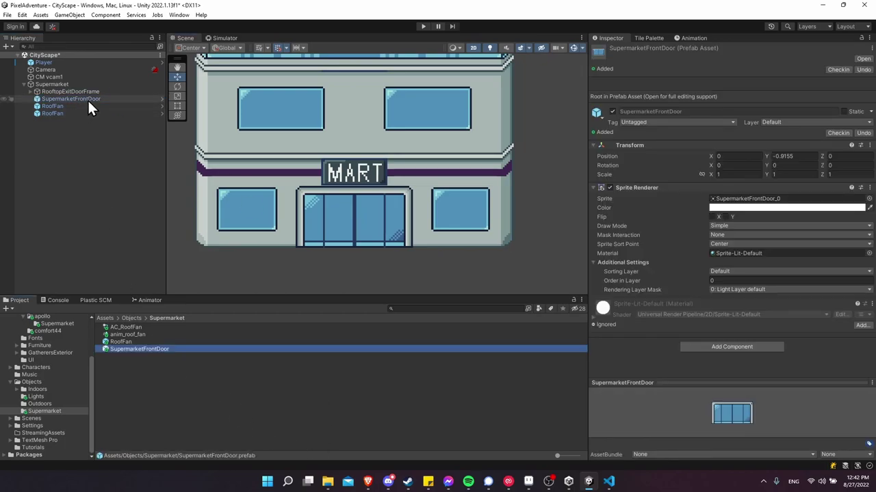
pyautogui.click(750, 347)
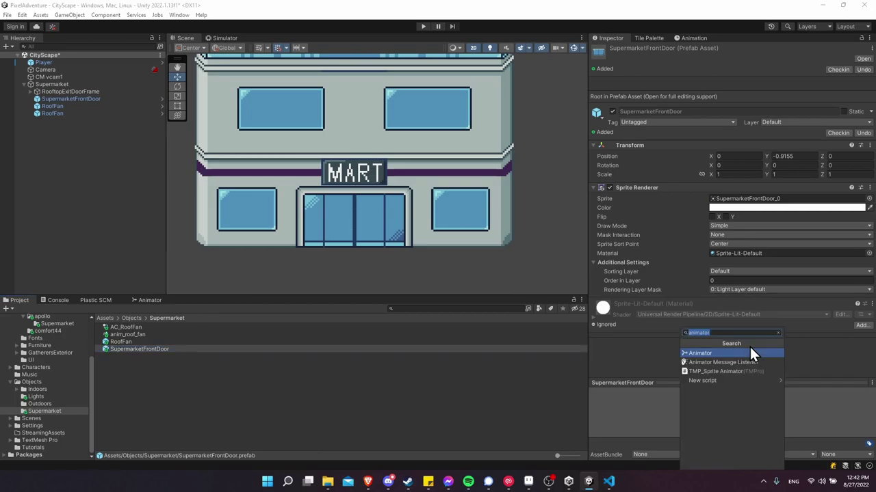
pyautogui.write('animator')
pyautogui.click(750, 347)
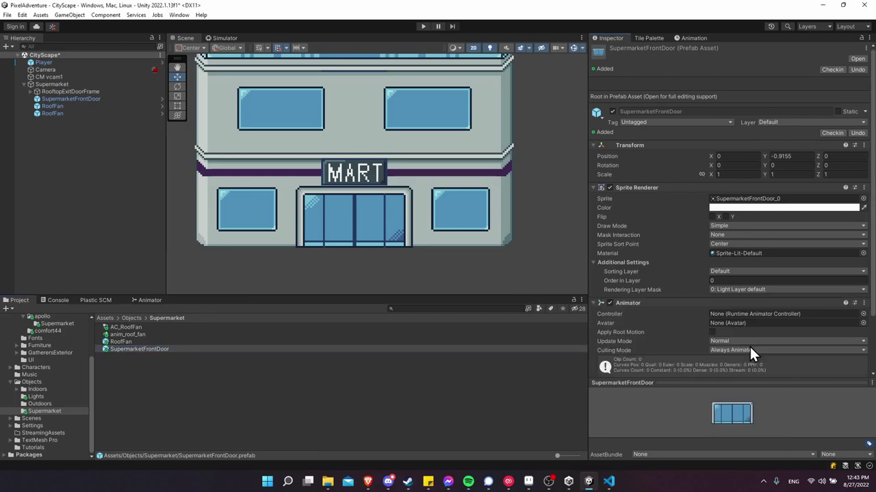
# - Create an animator controller named AC_SupermarketFrontDoor in Objects/Supermarket and assign it to the front door's Animator
pyautogui.rightClick(141, 363)
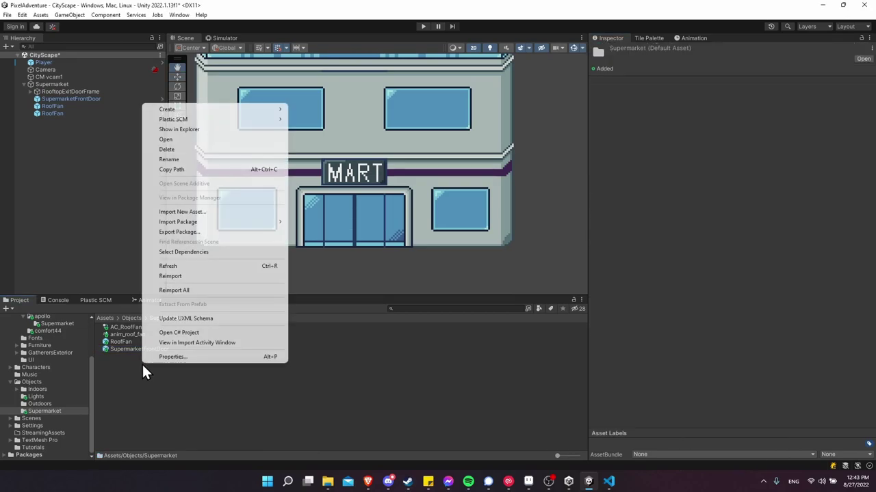
pyautogui.moveTo(188, 111)
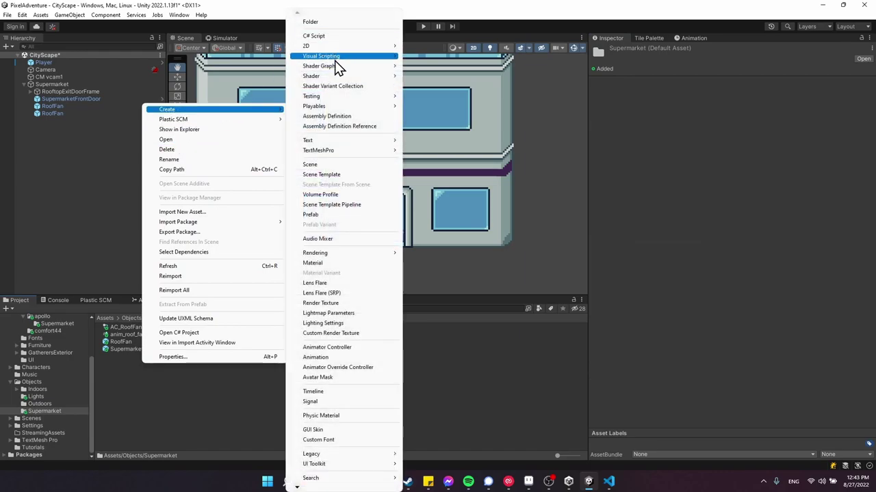
pyautogui.click(352, 348)
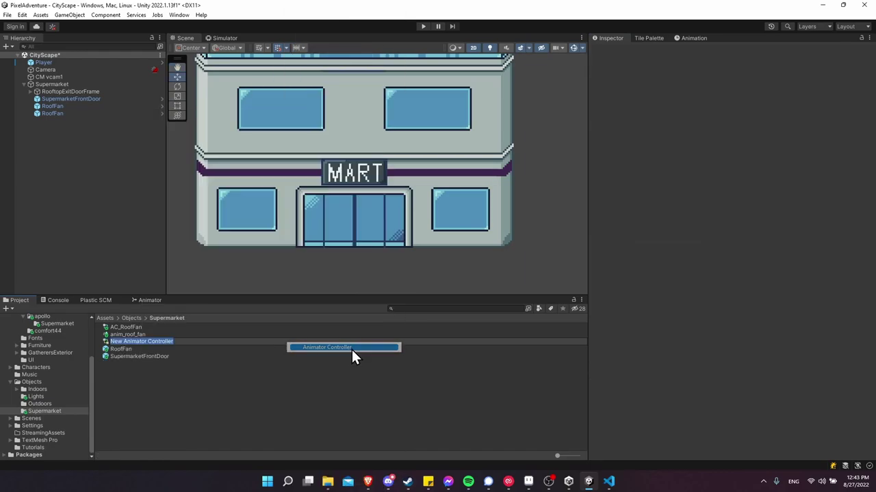
pyautogui.write('AC_')
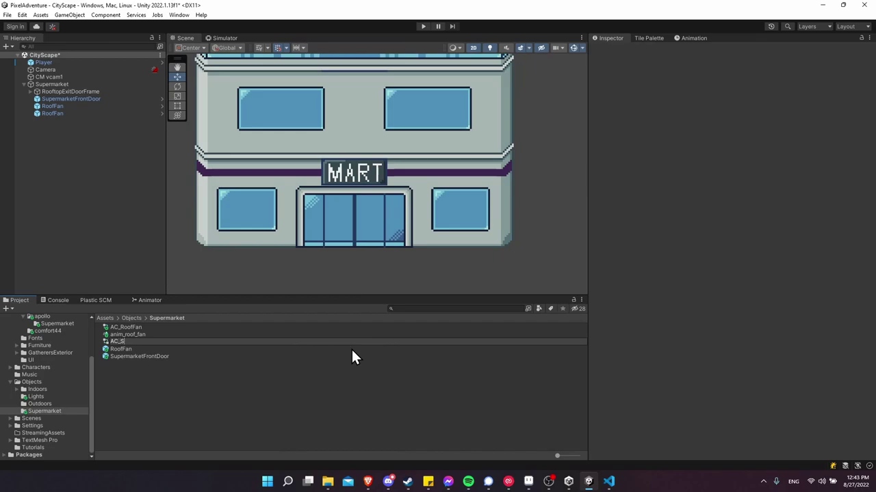
pyautogui.write('SupermarketFrontDoor')
pyautogui.press('Return')
pyautogui.moveTo(308, 335); pyautogui.dragTo(743, 253)
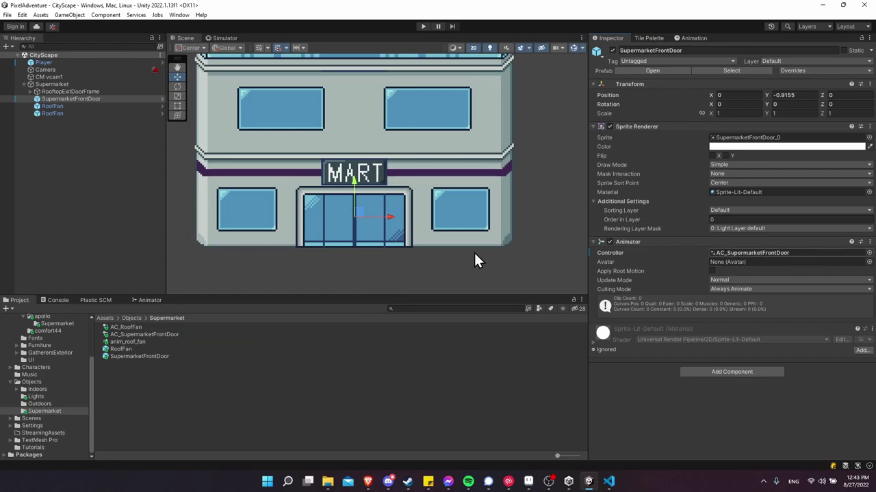
# - Create an animation clip named anim_supermarketfrontdoor_open for the front door and save it in Objects/Supermarket
pyautogui.click(692, 39)
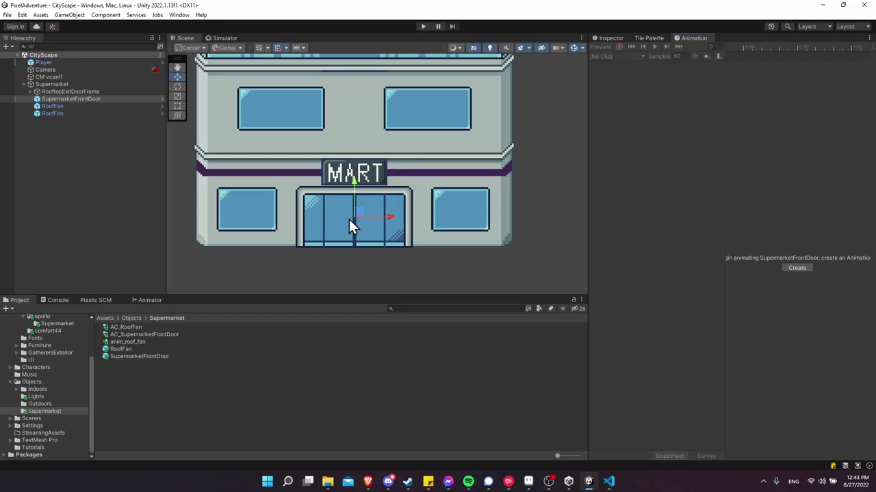
pyautogui.scroll(-2, 429, 251)
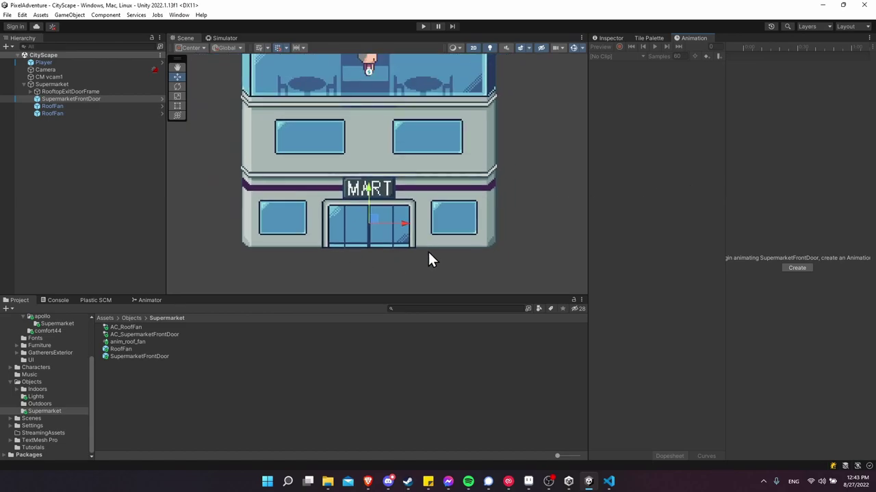
pyautogui.click(797, 268)
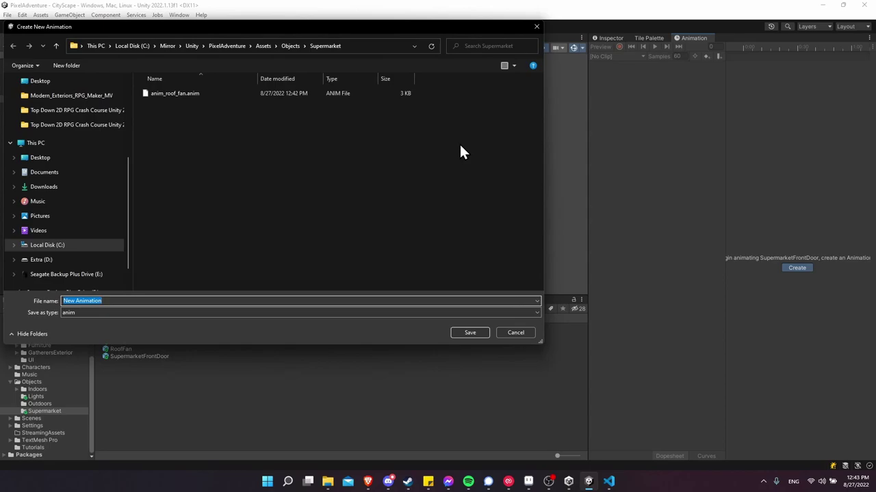
pyautogui.write('anim_supermarketfrontdoor_open')
pyautogui.click(471, 332)
pyautogui.rightClick(141, 379)
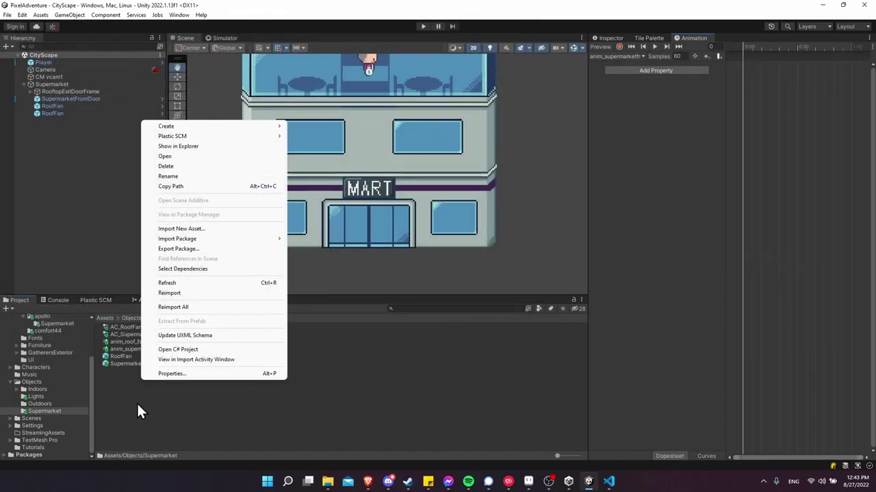
pyautogui.moveTo(202, 128)
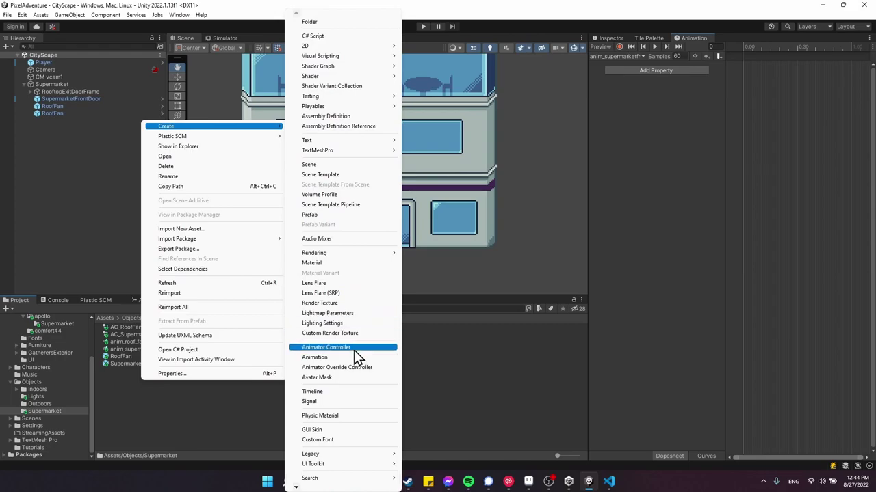
pyautogui.click(353, 357)
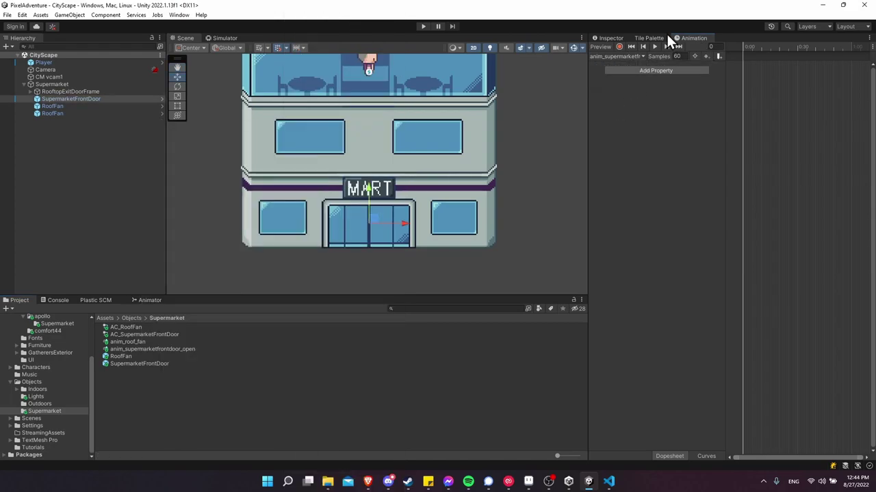
pyautogui.click(179, 15)
pyautogui.moveTo(243, 219)
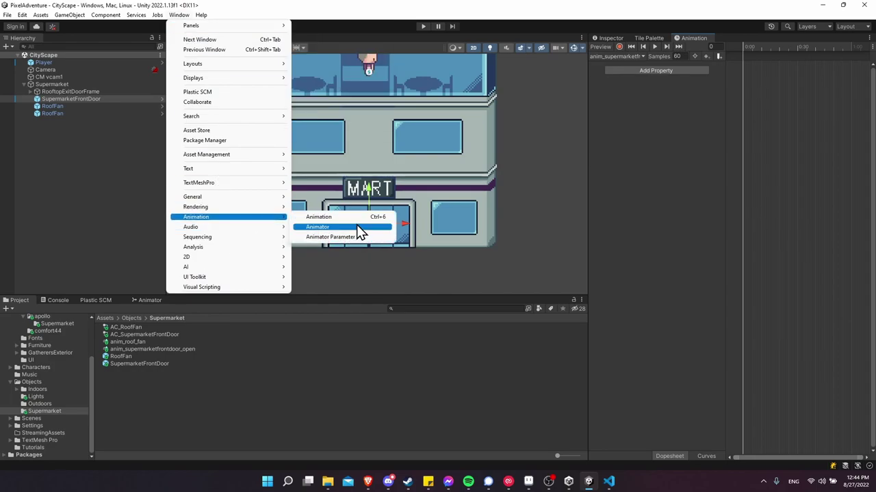
pyautogui.click(701, 211)
# - Create an animation clip named anim_supermarketfrontdoor_idle for the front door and save it in Objects/Supermarket
pyautogui.click(642, 56)
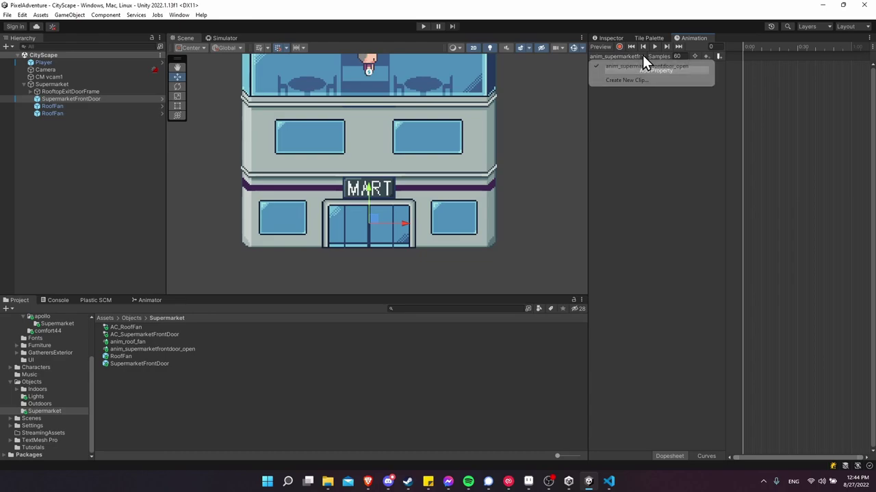
pyautogui.click(647, 80)
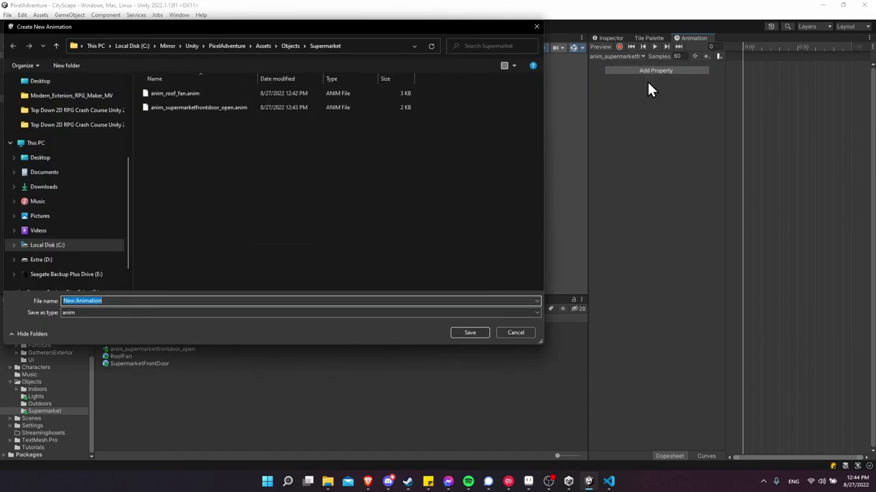
pyautogui.write('anim_supermatk')
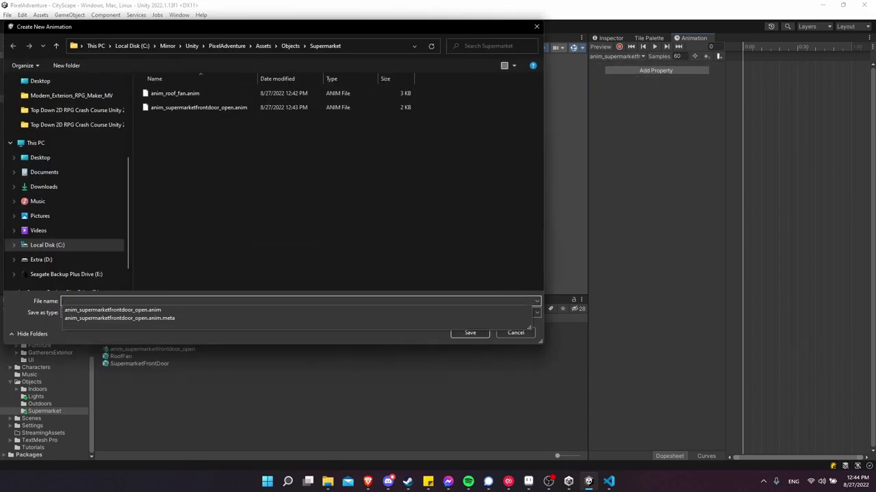
pyautogui.press('BackSpace')
pyautogui.press('BackSpace')
pyautogui.write('rmarketfrontdoor_idle')
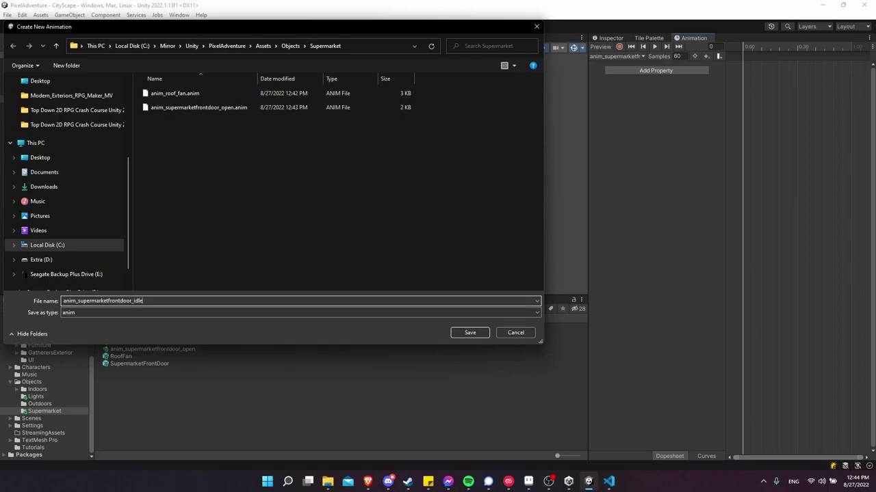
pyautogui.press('Return')
# - Set the sample rate of the front door's idle and open clips to 10, ending on the open clip
pyautogui.scroll(3, 49, 386)
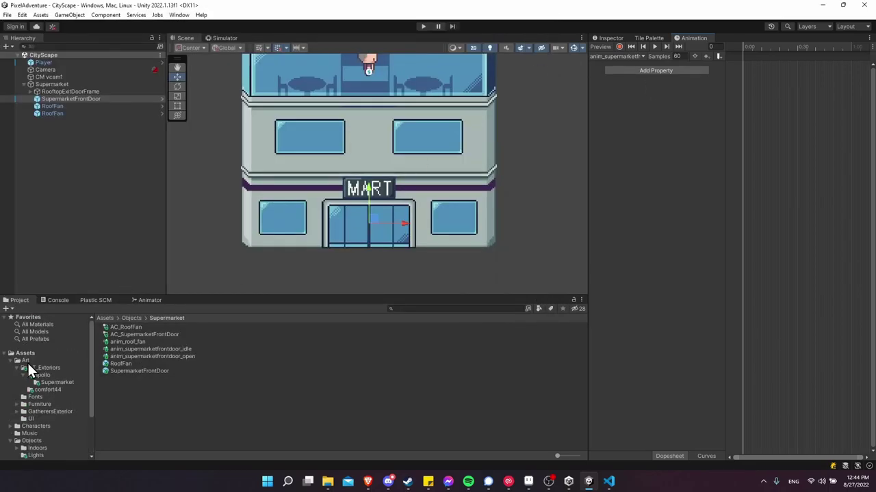
pyautogui.click(678, 56)
pyautogui.write('10')
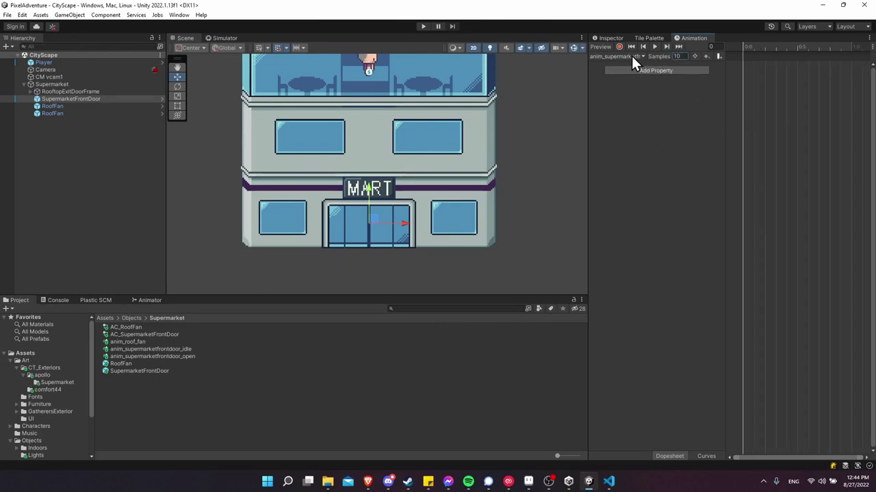
pyautogui.click(631, 56)
pyautogui.click(637, 77)
# - Add the SupermarketFrontDoor_0 sprite from Art/CT_Exteriors/apollo/Supermarket as the single keyframe at frame 0 of the idle clip and preview it
pyautogui.click(33, 381)
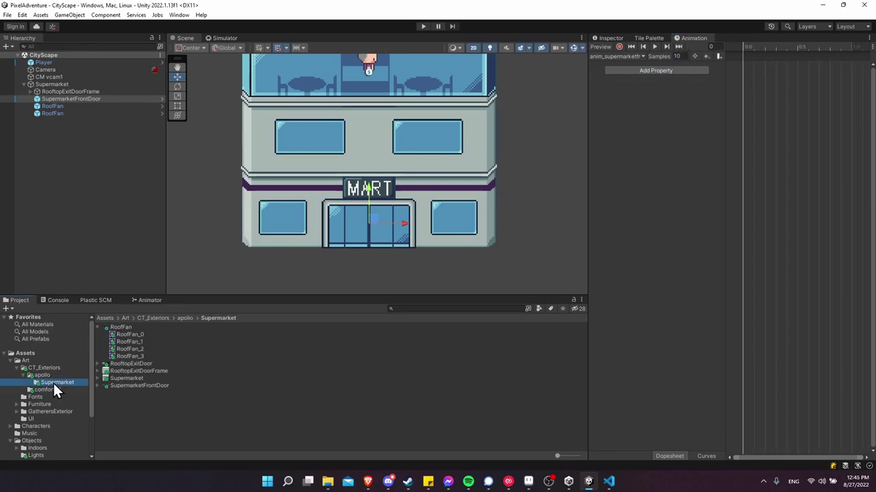
pyautogui.click(98, 327)
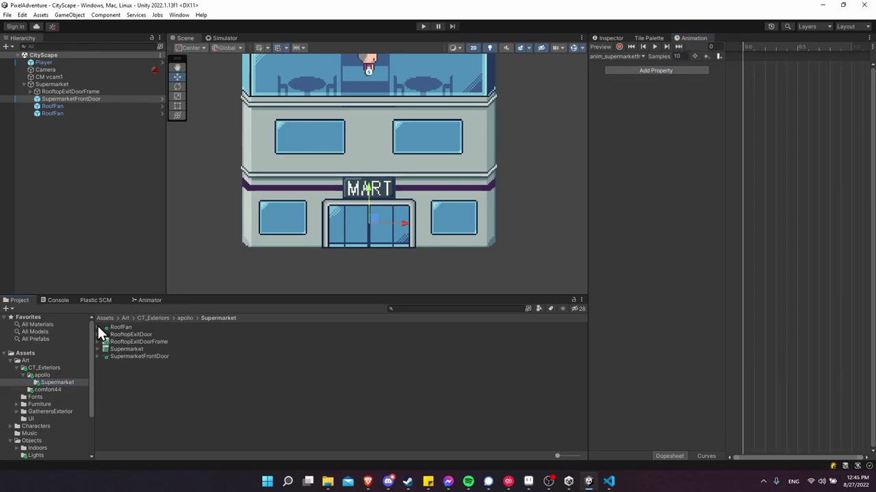
pyautogui.click(98, 355)
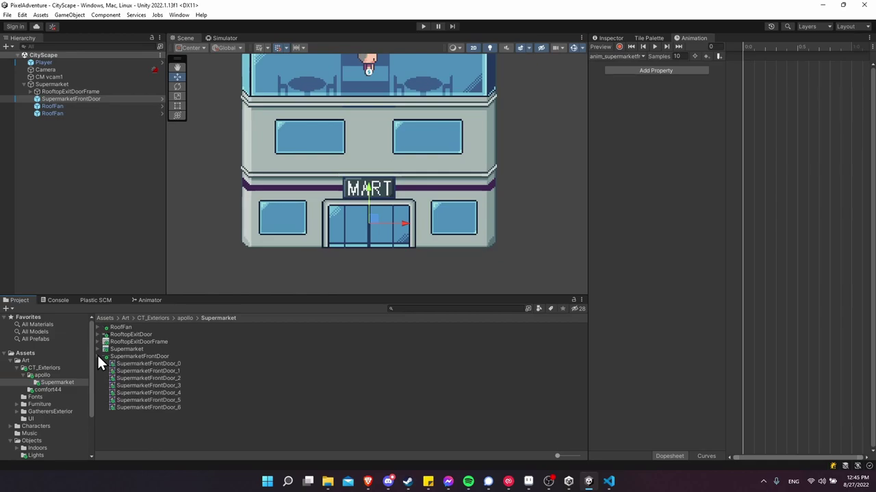
pyautogui.click(628, 56)
pyautogui.click(650, 67)
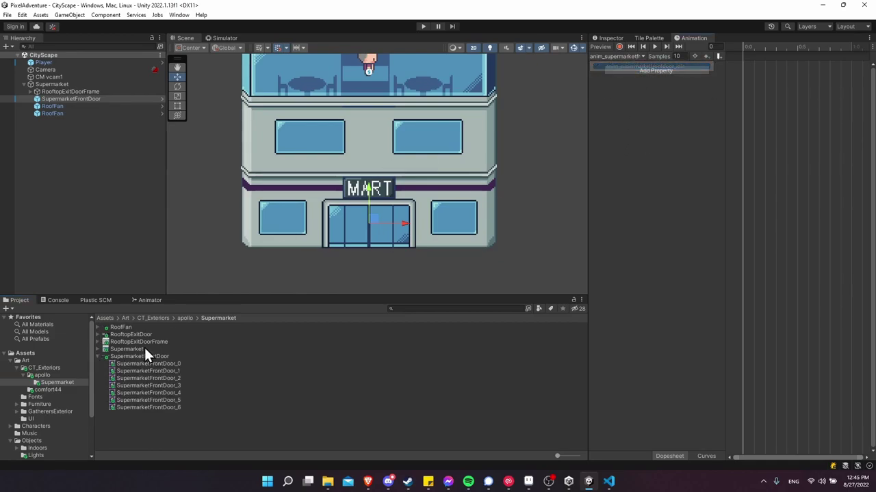
pyautogui.moveTo(156, 363); pyautogui.dragTo(746, 96)
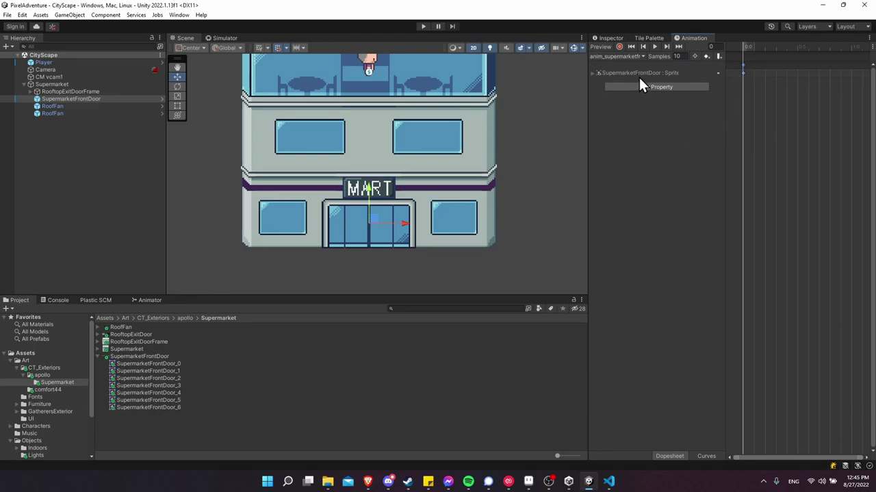
pyautogui.click(655, 46)
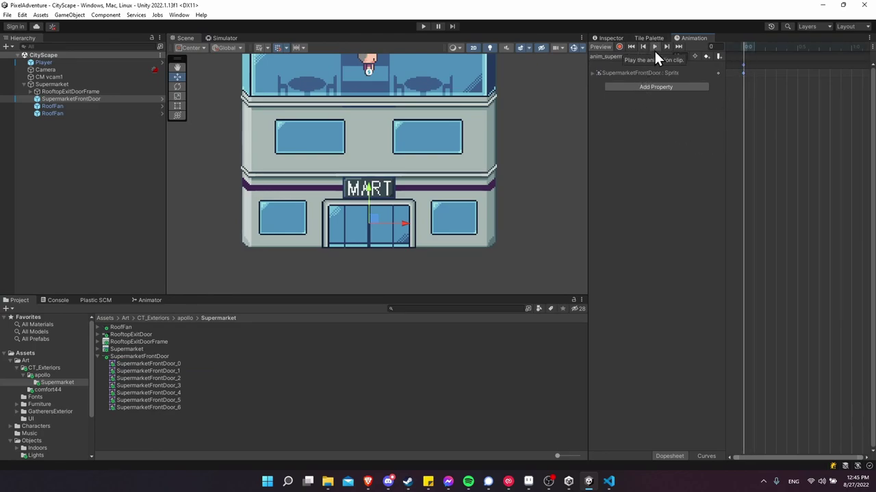
# - Add sprites SupermarketFrontDoor_0 through SupermarketFrontDoor_6 as consecutive keyframes to the anim_supermarketfrontdoor_open clip and preview the animation
pyautogui.click(634, 56)
pyautogui.click(637, 76)
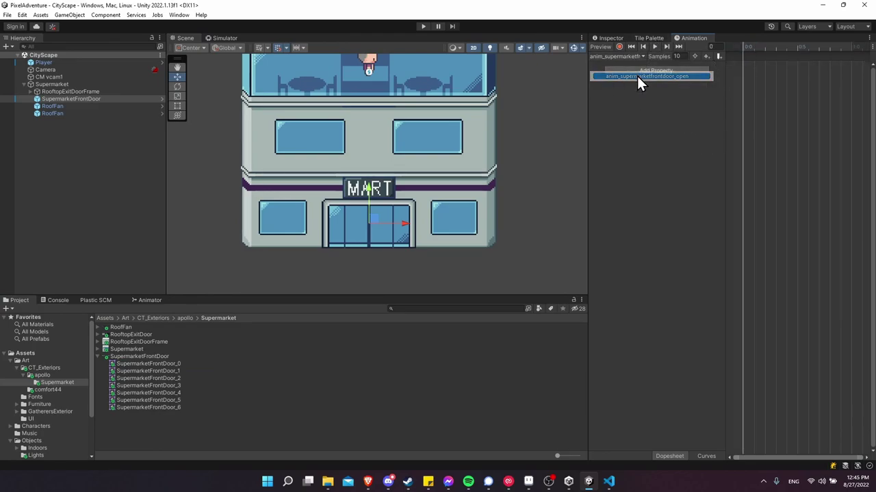
pyautogui.click(139, 365)
pyautogui.keyDown('shift'); pyautogui.click(164, 407); pyautogui.keyUp('shift')
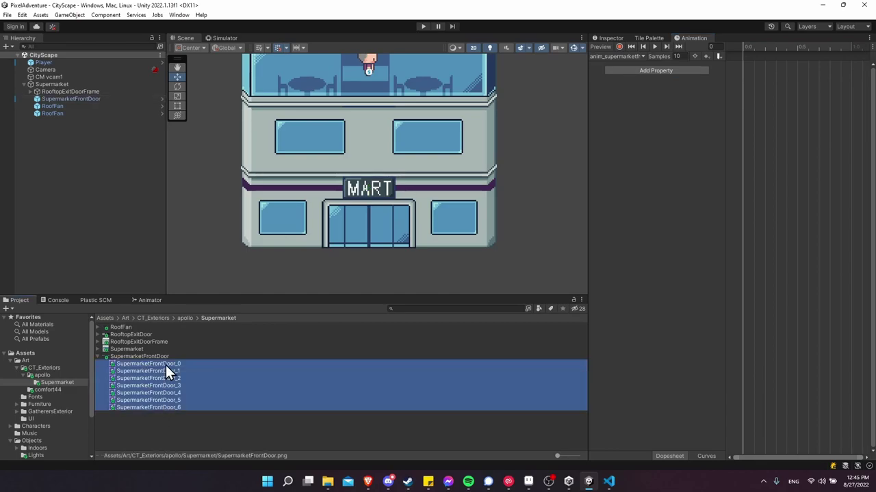
pyautogui.moveTo(166, 366); pyautogui.dragTo(731, 137)
pyautogui.click(655, 46)
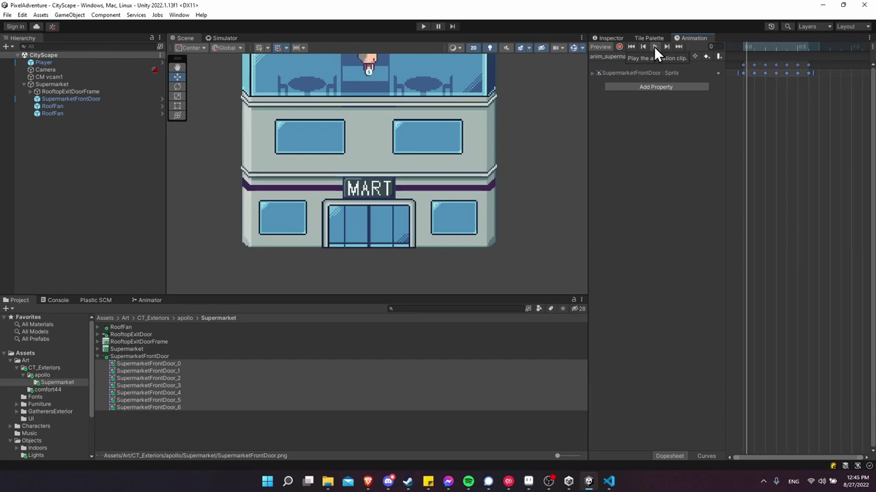
pyautogui.click(644, 54)
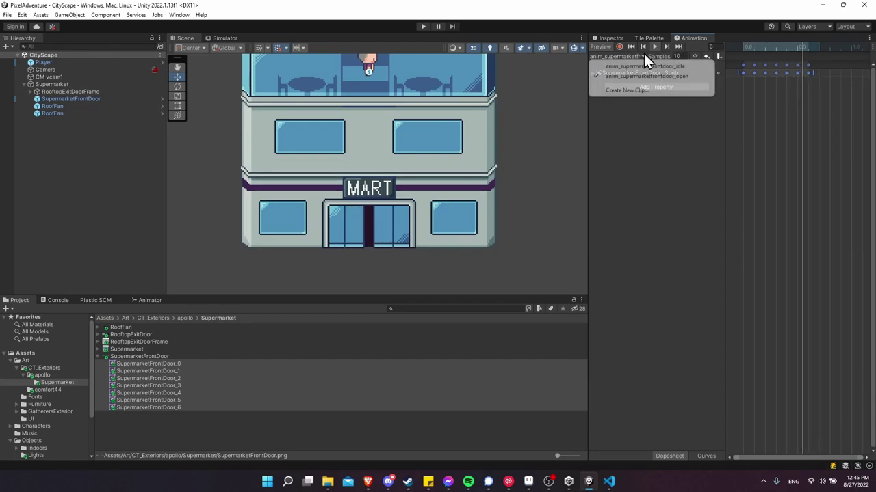
pyautogui.click(653, 47)
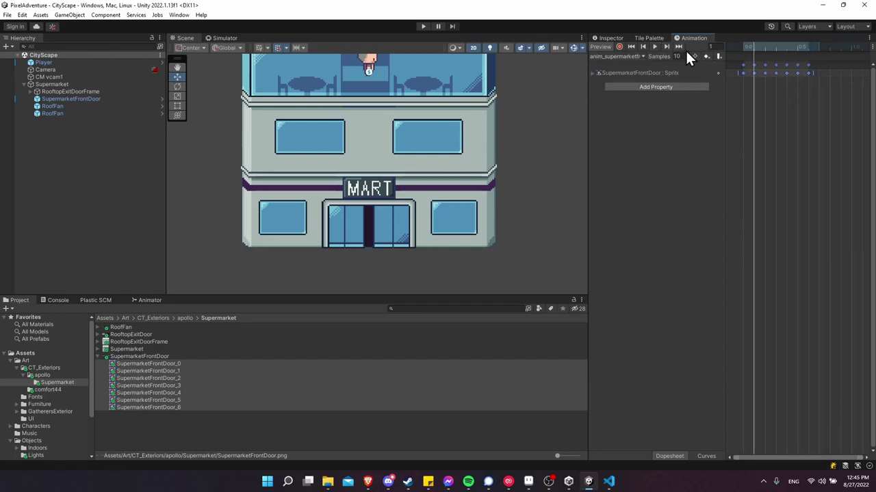
# - Delete the open clip's last three keyframes, keeping frames 0 to 3, and play the opening animation from the start
pyautogui.click(781, 81)
pyautogui.moveTo(767, 48); pyautogui.dragTo(779, 46)
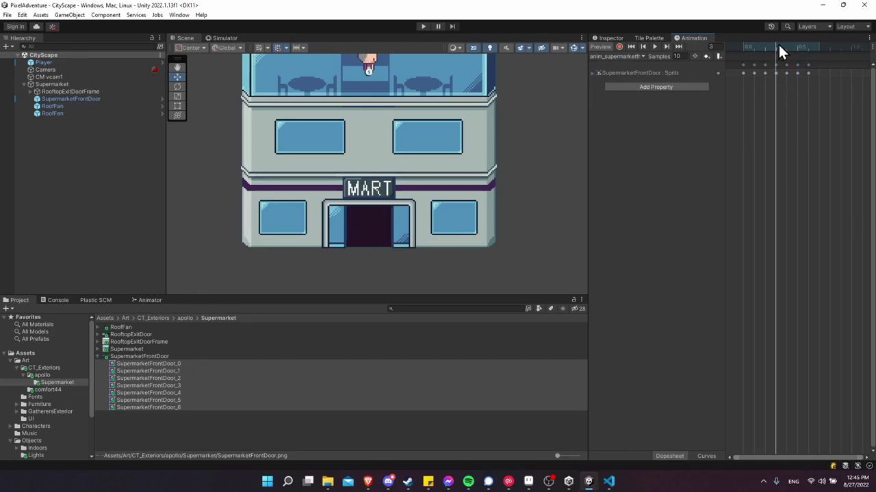
pyautogui.moveTo(785, 86); pyautogui.dragTo(830, 65)
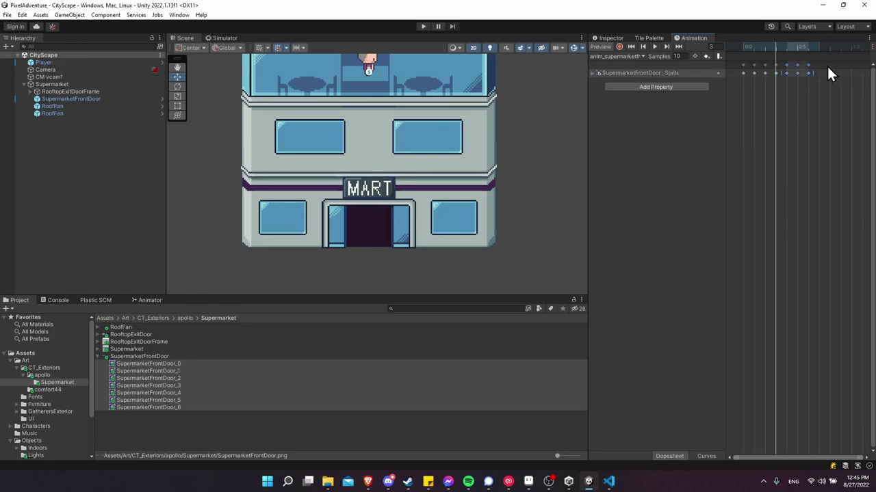
pyautogui.press('Delete')
pyautogui.click(743, 49)
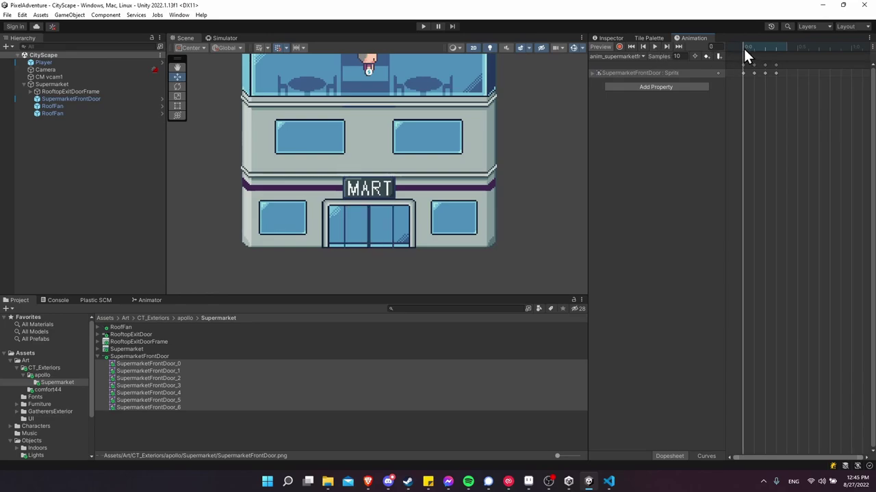
pyautogui.click(653, 46)
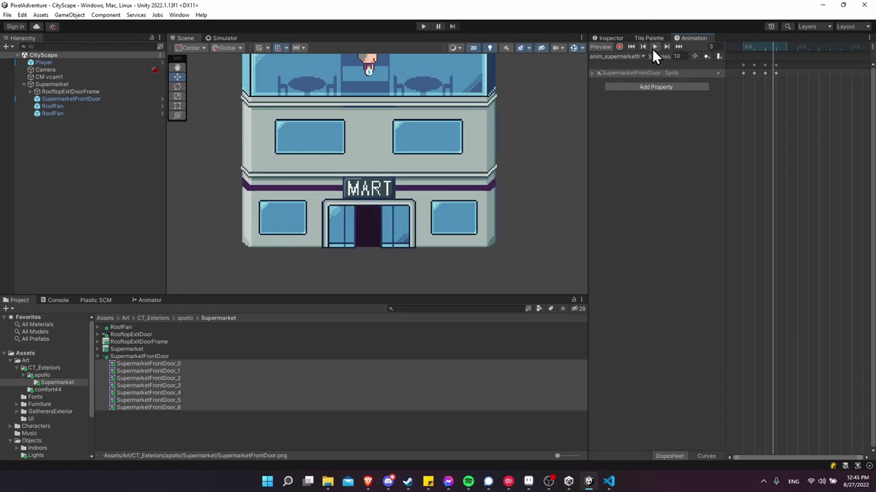
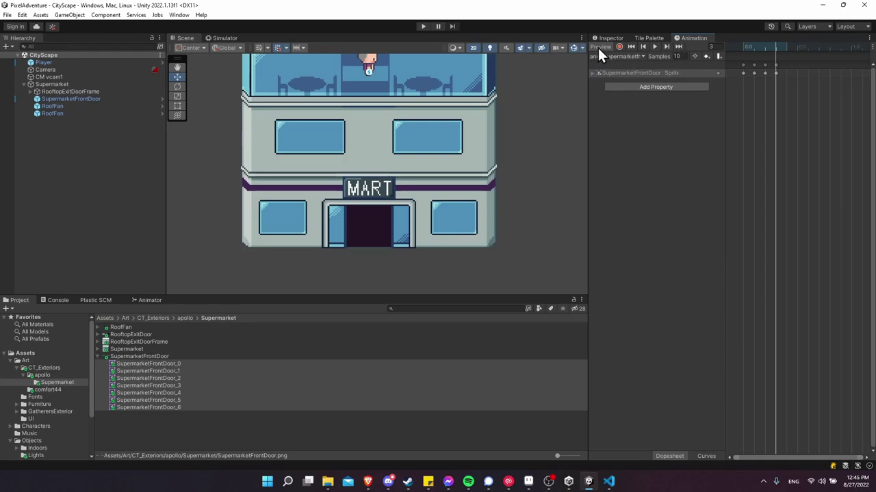
# - Create an animation clip named anim_supermarketfrontdoor_close for the front door and save it in Objects/Supermarket
pyautogui.click(636, 57)
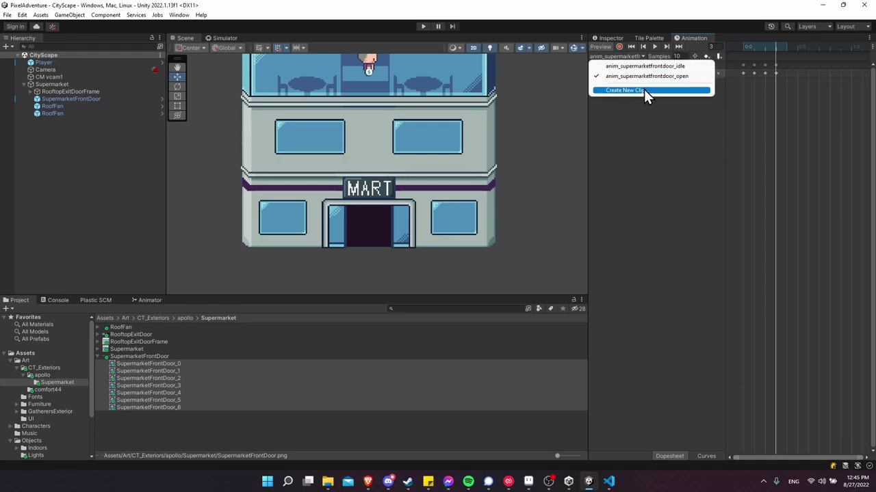
pyautogui.click(691, 89)
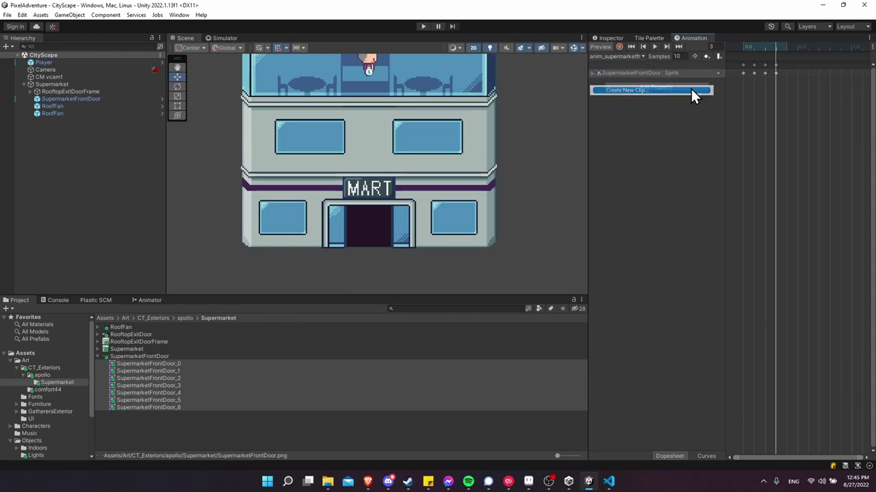
pyautogui.write('anim_s')
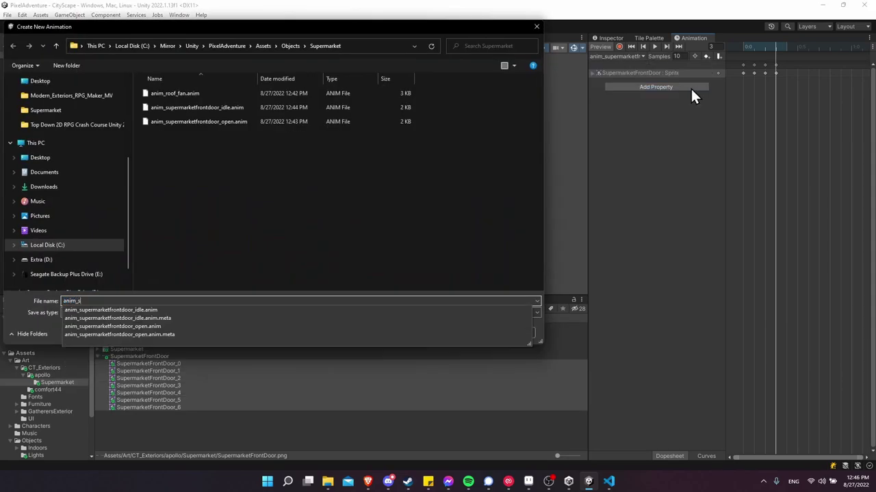
pyautogui.write('upermarketfrontdoor_cl')
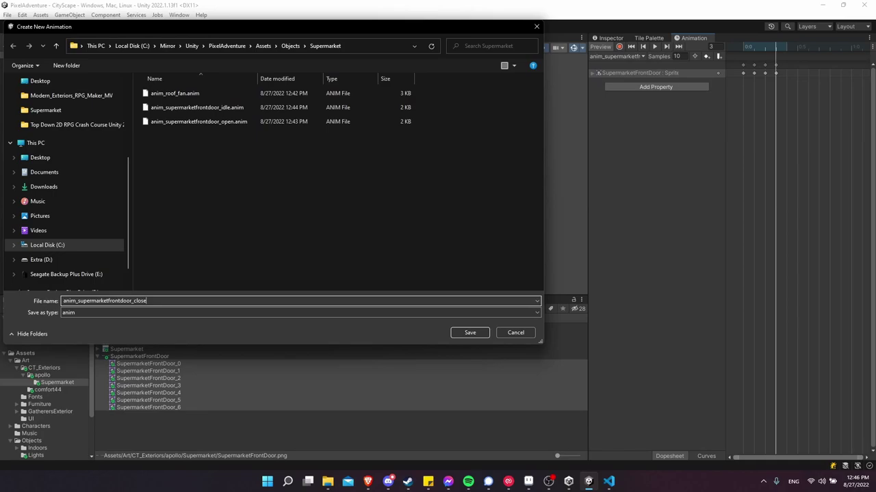
pyautogui.write('ose')
pyautogui.press('Return')
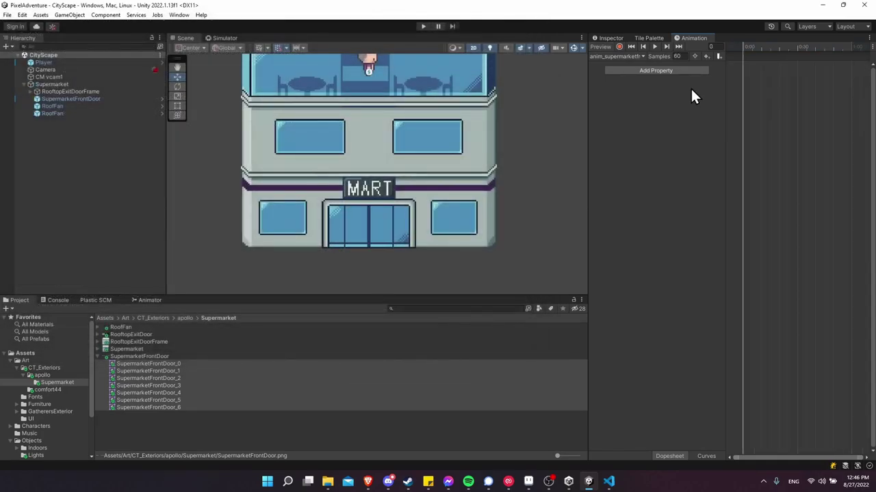
# - Add sprites SupermarketFrontDoor_4 through SupermarketFrontDoor_6 to the start of the close clip, followed by a SupermarketFrontDoor_0 keyframe
pyautogui.click(190, 392)
pyautogui.keyDown('shift'); pyautogui.click(186, 407); pyautogui.keyUp('shift')
pyautogui.moveTo(186, 394); pyautogui.dragTo(755, 65)
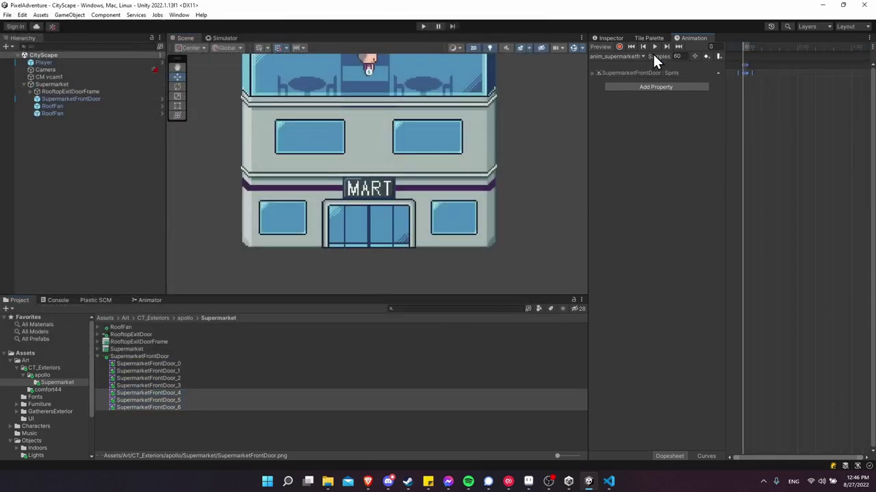
pyautogui.click(655, 46)
pyautogui.click(171, 363)
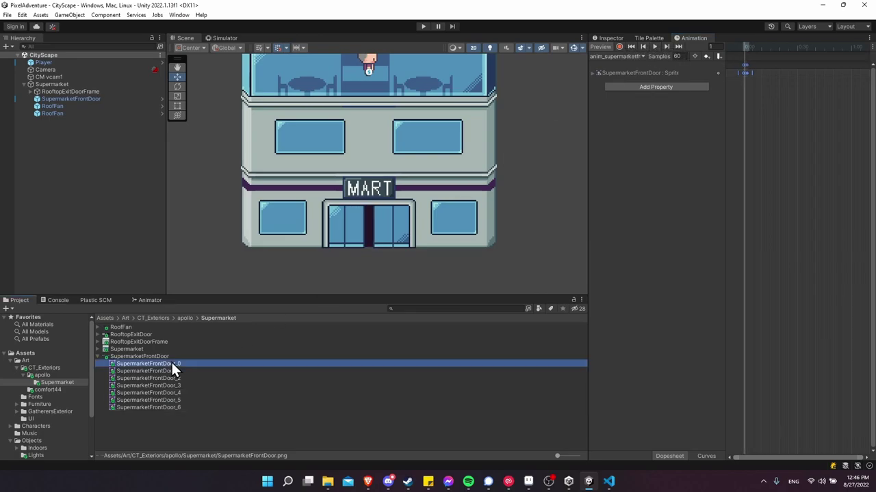
pyautogui.moveTo(162, 363); pyautogui.dragTo(757, 74)
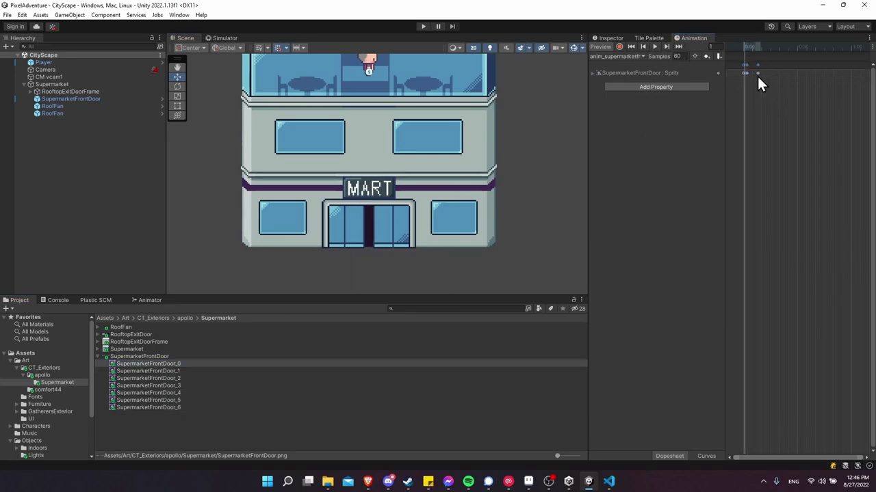
# - Set the close clip's sample rate to 10, move its last keyframe to frame 3 and preview the animation
pyautogui.click(681, 56)
pyautogui.write('1')
pyautogui.press('Return')
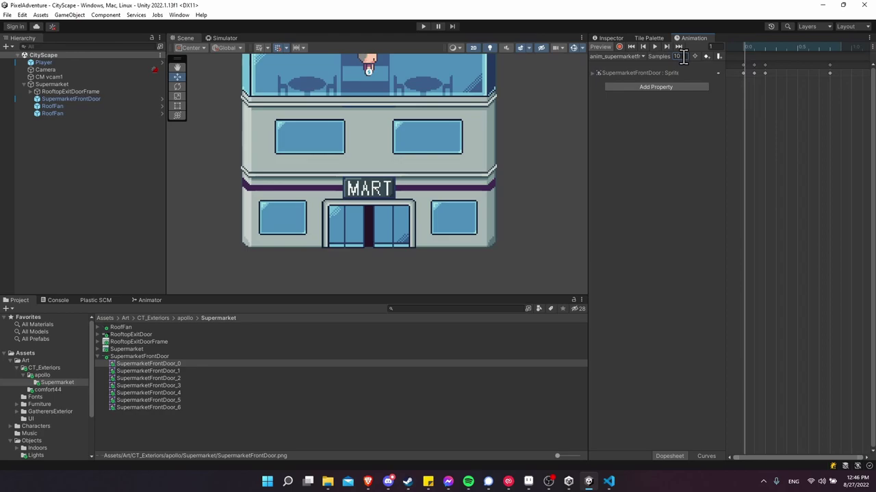
pyautogui.moveTo(829, 73); pyautogui.dragTo(777, 73)
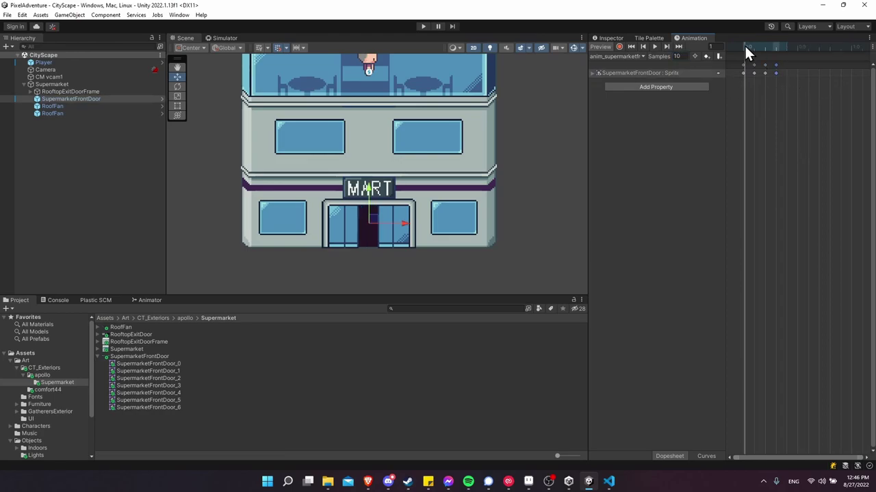
pyautogui.click(744, 45)
pyautogui.click(655, 46)
# - Add the SupermarketFrontDoor_3 sprite to the close clip and reorder the keyframes so it comes first at frame 0
pyautogui.click(176, 385)
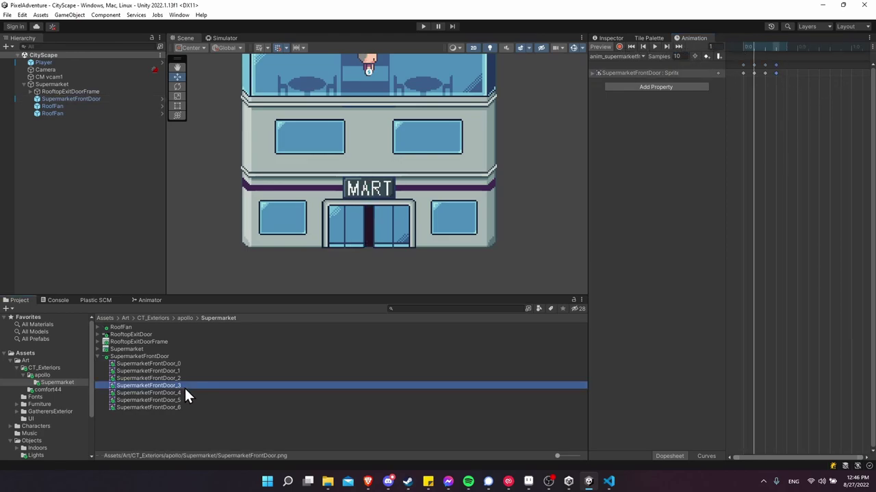
pyautogui.moveTo(190, 392); pyautogui.dragTo(788, 75)
pyautogui.click(787, 46)
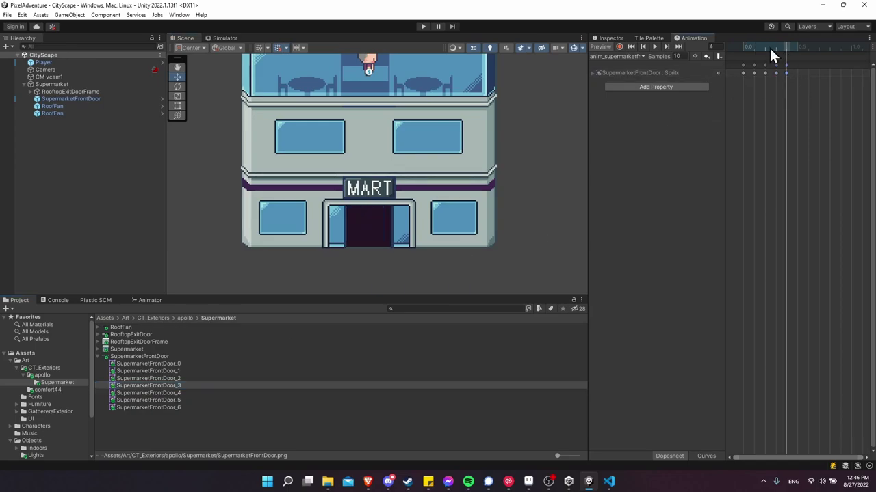
pyautogui.click(743, 45)
pyautogui.moveTo(778, 82); pyautogui.dragTo(743, 64)
pyautogui.click(596, 74)
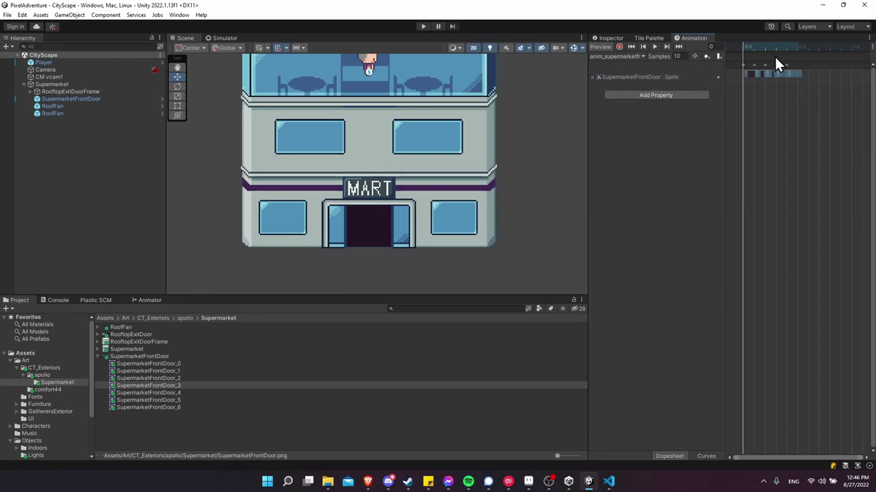
# - Scrub through the front door's close and open animation clips to check the door movement
pyautogui.moveTo(744, 47); pyautogui.dragTo(788, 45)
pyautogui.click(616, 56)
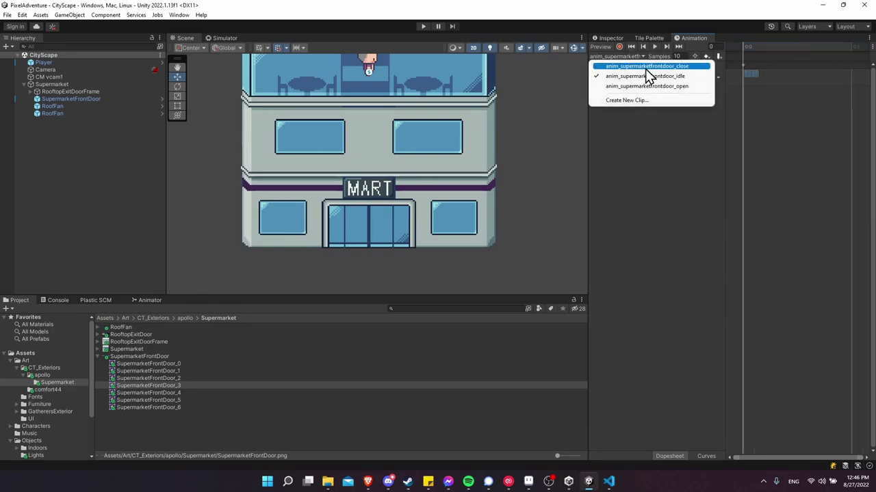
pyautogui.click(661, 79)
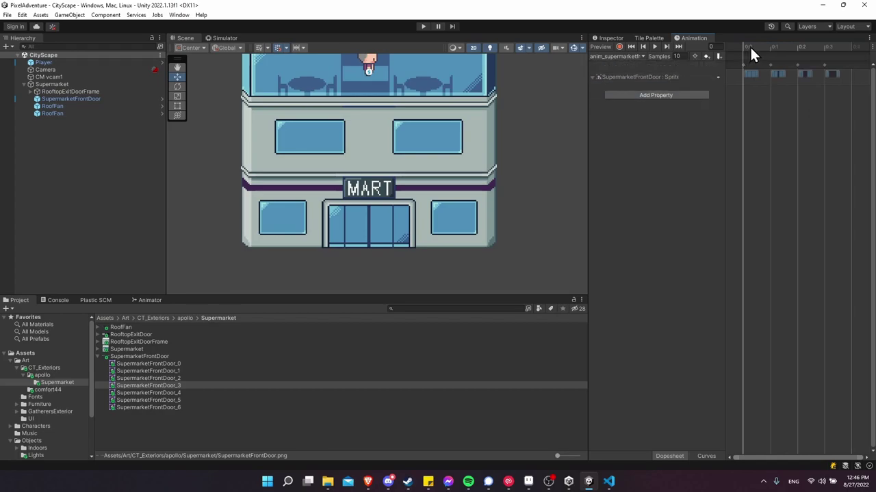
pyautogui.moveTo(749, 45); pyautogui.dragTo(818, 46)
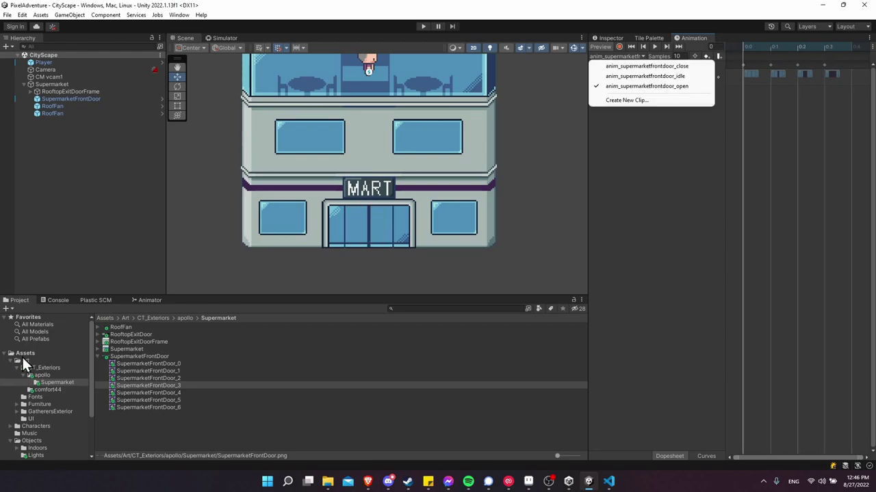
# - Turn off Loop Time for the anim_supermarketfrontdoor_close and anim_supermarketfrontdoor_open clips in Objects/Supermarket
pyautogui.click(22, 359)
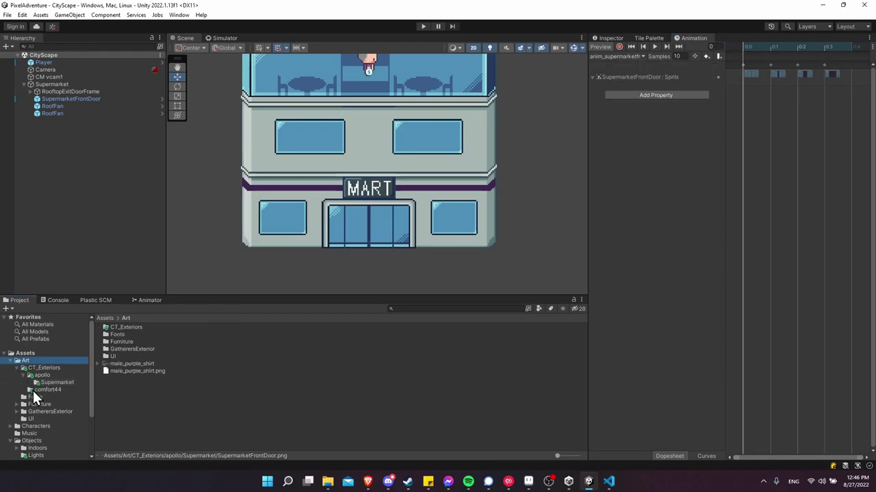
pyautogui.scroll(-3, 34, 393)
pyautogui.click(44, 411)
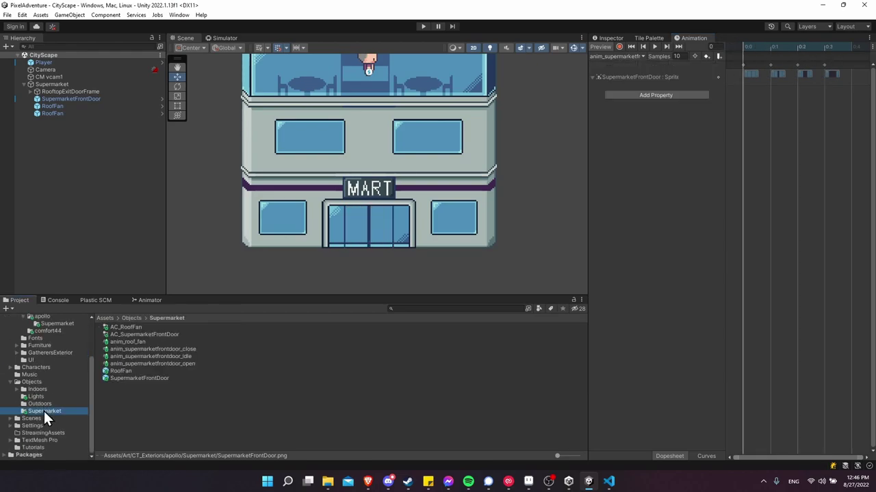
pyautogui.click(167, 356)
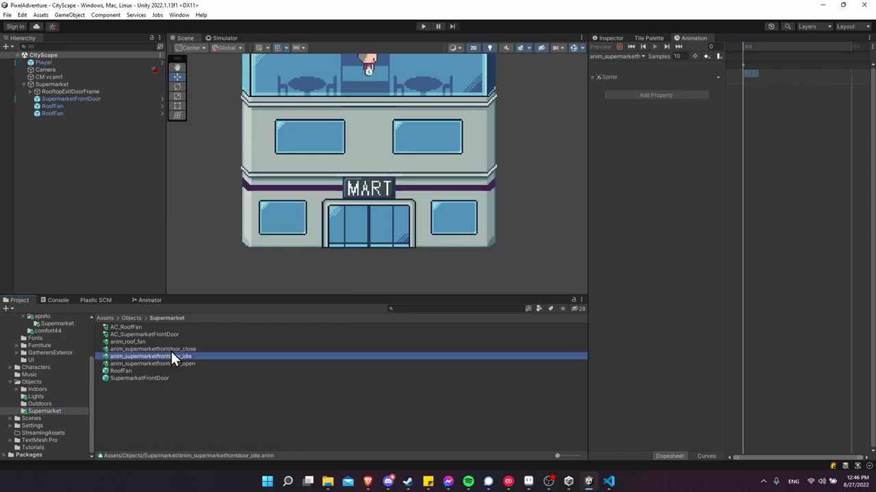
pyautogui.click(611, 37)
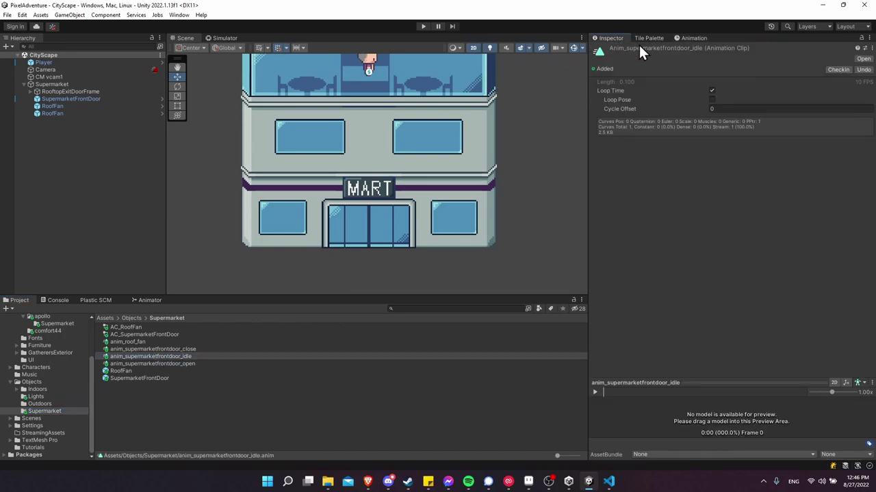
pyautogui.click(711, 91)
pyautogui.click(152, 349)
pyautogui.click(711, 91)
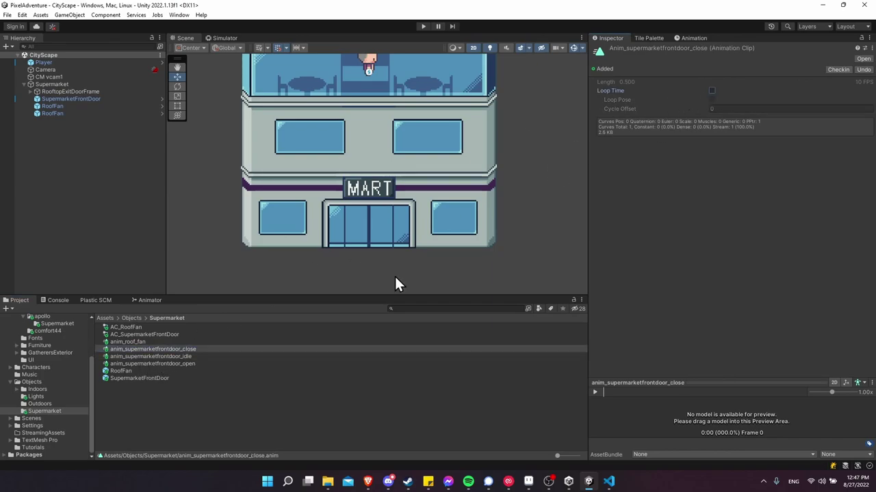
pyautogui.click(202, 363)
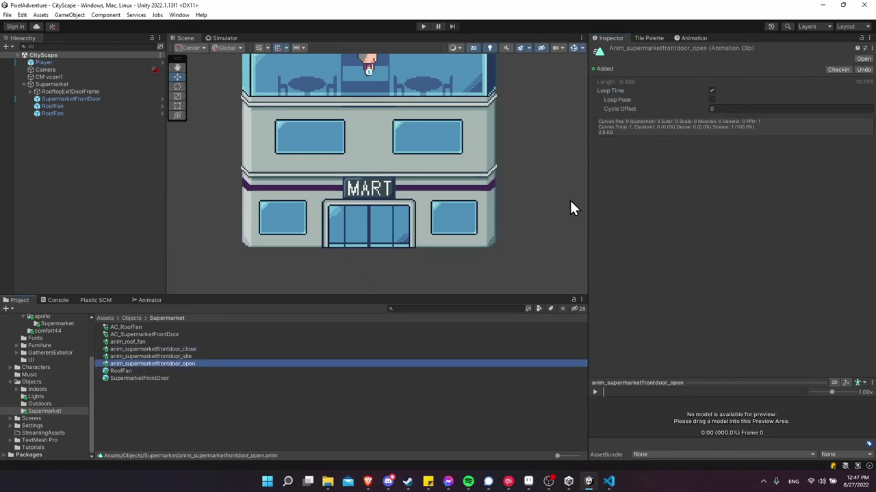
pyautogui.click(712, 91)
pyautogui.click(393, 408)
# - Show the SupermarketFrontDoor object's animator graph and spread out its open, idle and close states
pyautogui.click(104, 98)
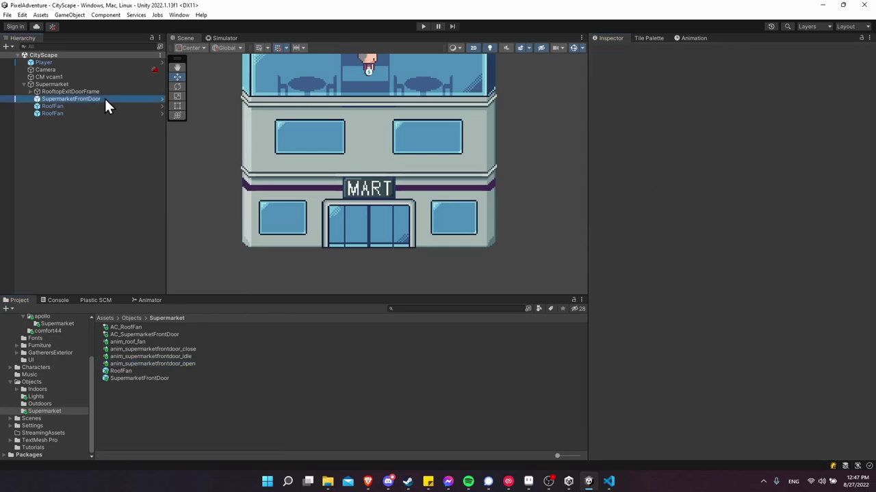
pyautogui.scroll(-2, 431, 257)
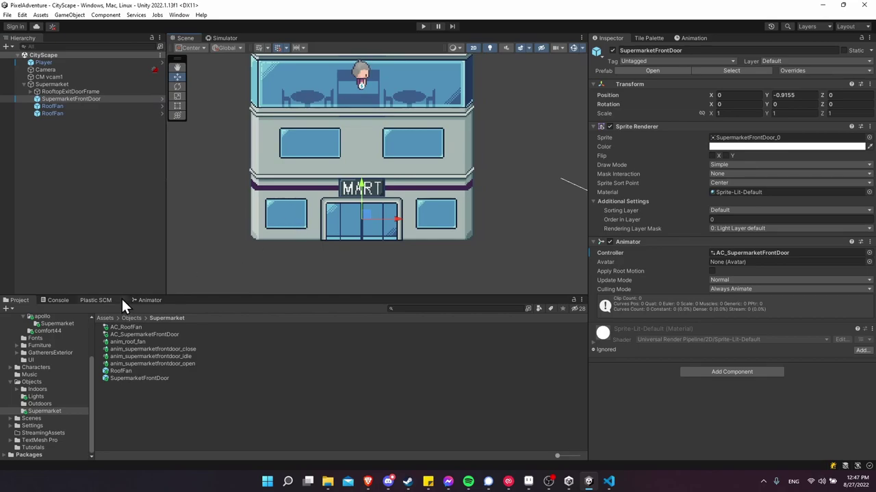
pyautogui.click(147, 300)
pyautogui.moveTo(401, 428); pyautogui.dragTo(322, 392)
pyautogui.click(393, 388)
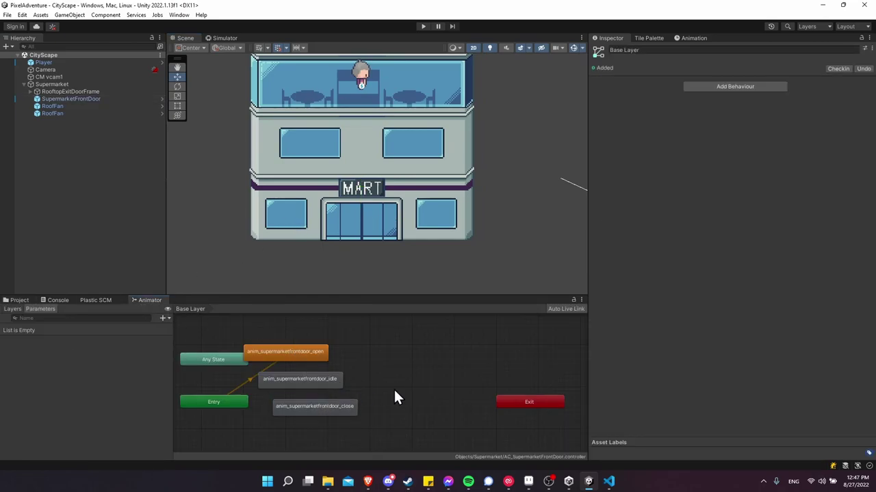
pyautogui.click(295, 358)
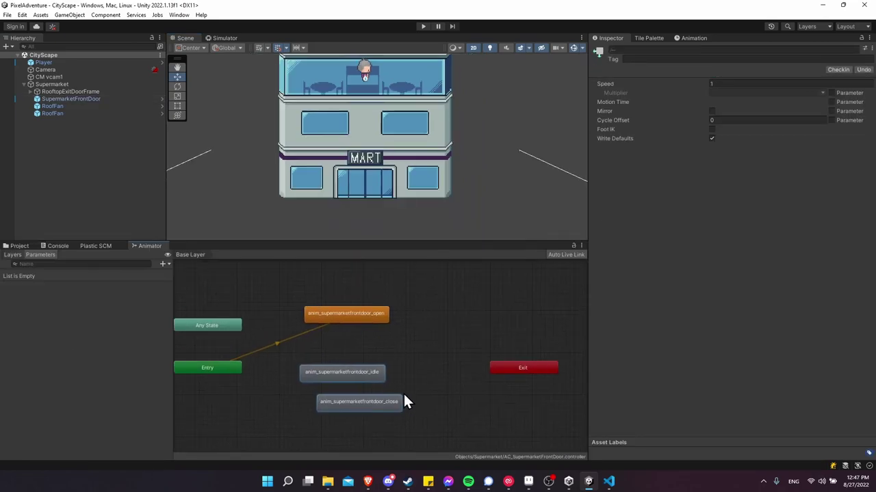
pyautogui.click(402, 387)
pyautogui.moveTo(364, 317); pyautogui.dragTo(444, 332)
# - Make a transition from anim_supermarketfrontdoor_idle to anim_supermarketfrontdoor_open and shift the open state slightly away
pyautogui.click(348, 364)
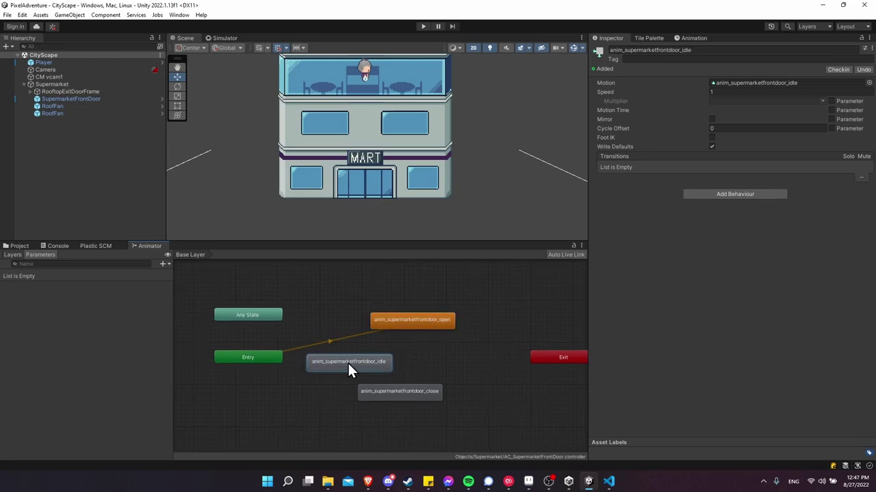
pyautogui.rightClick(348, 363)
pyautogui.click(366, 368)
pyautogui.click(409, 325)
pyautogui.moveTo(411, 323); pyautogui.dragTo(431, 325)
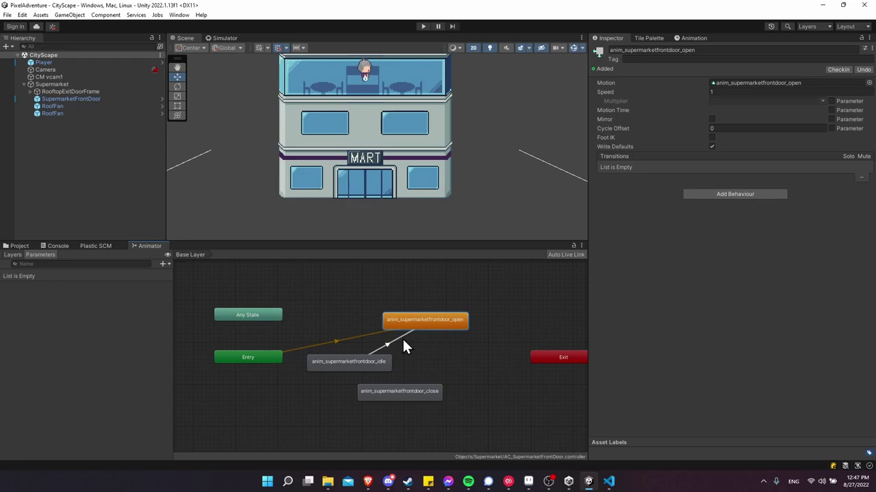
# - Make transitions from the front door's open state to its close state and from the close state back to idle
pyautogui.rightClick(417, 322)
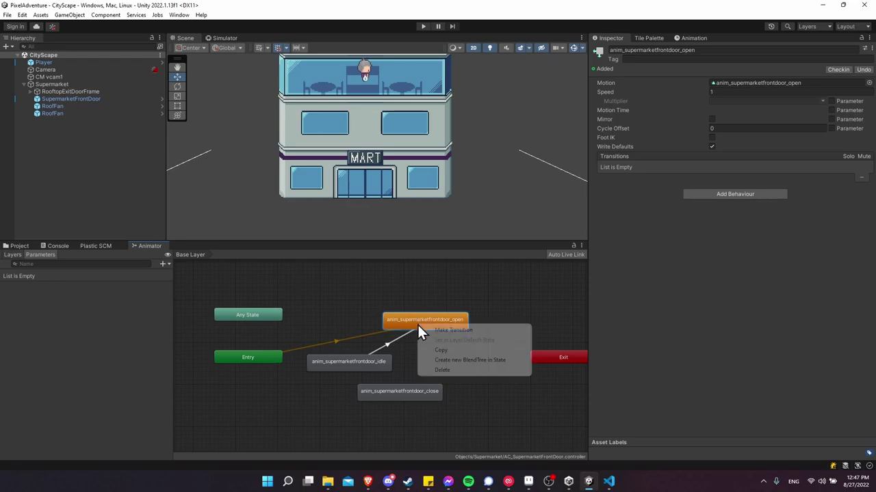
pyautogui.click(432, 328)
pyautogui.moveTo(427, 391); pyautogui.dragTo(436, 404)
pyautogui.rightClick(436, 403)
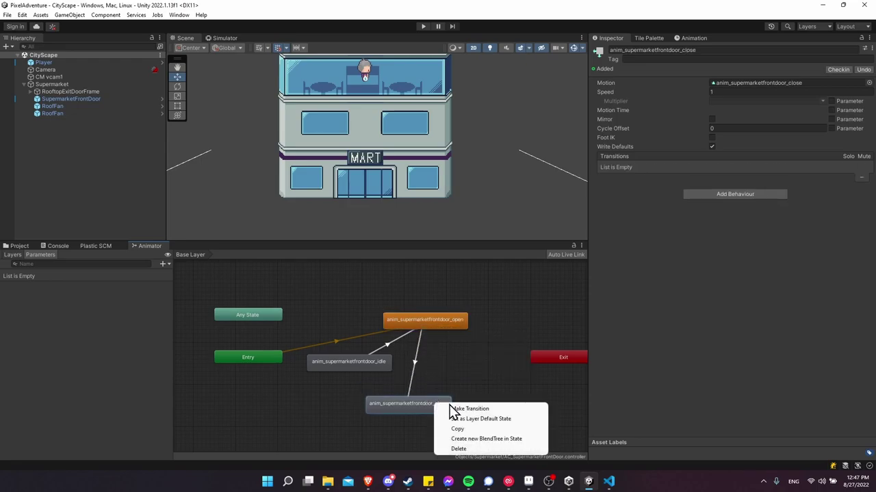
pyautogui.click(465, 409)
pyautogui.click(369, 365)
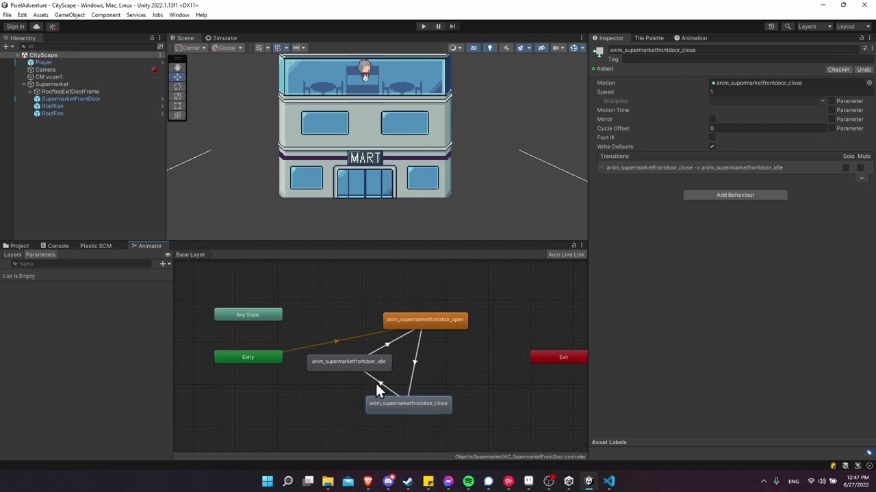
# - Set the idle-to-open transition's duration to 0 and turn off Has Exit Time
pyautogui.click(385, 344)
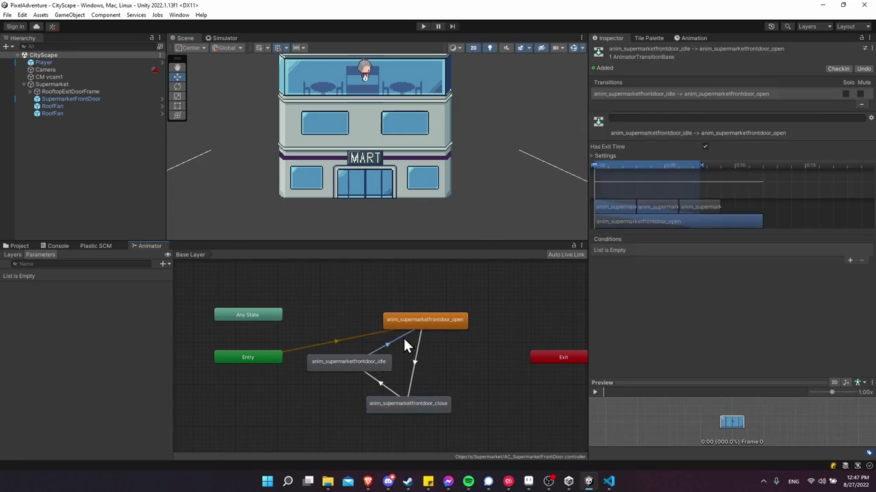
pyautogui.scroll(3, 385, 338)
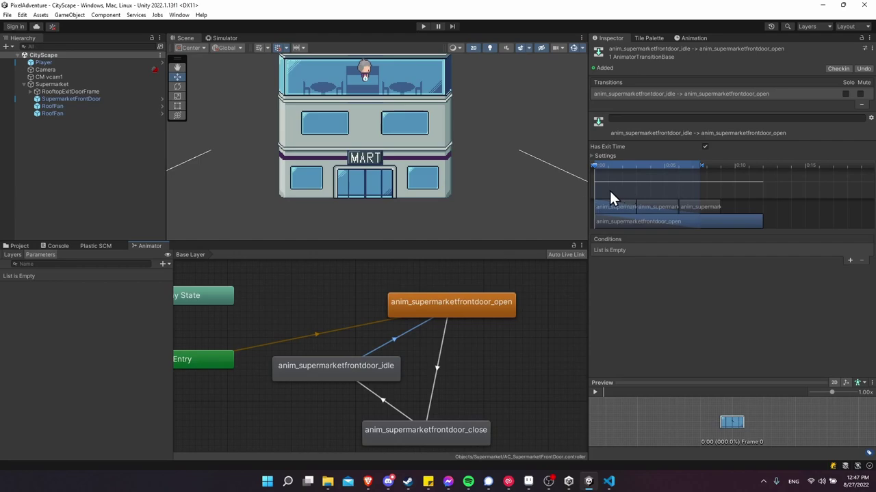
pyautogui.click(594, 155)
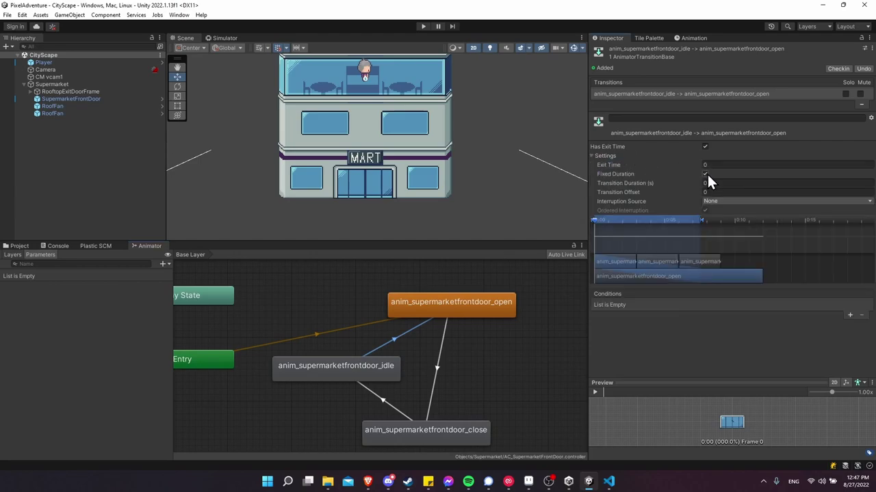
pyautogui.moveTo(720, 183); pyautogui.dragTo(654, 186)
pyautogui.write('0')
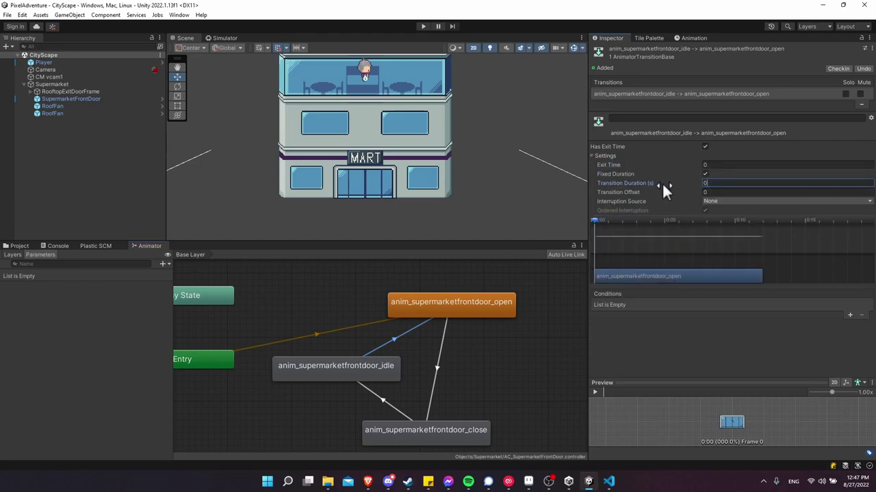
pyautogui.click(705, 147)
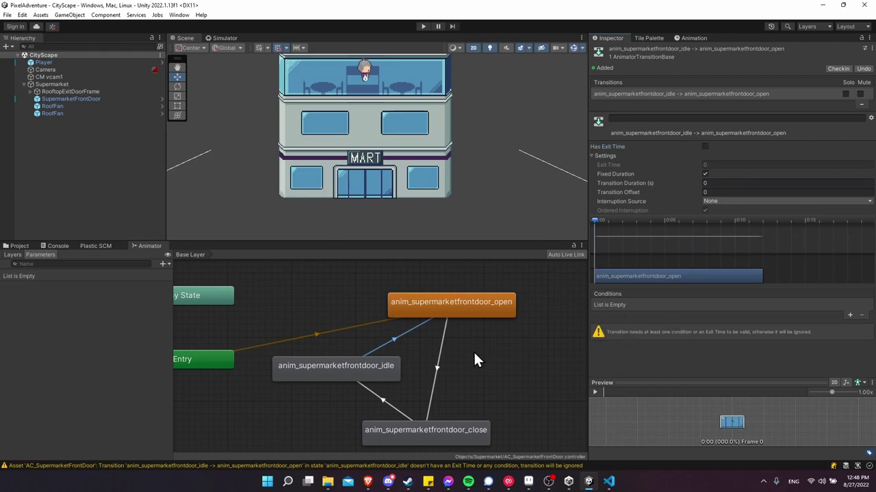
# - Set the open-to-close transition's exit time to 1 and its transition duration to 0
pyautogui.moveTo(493, 367); pyautogui.dragTo(434, 367, button='middle')
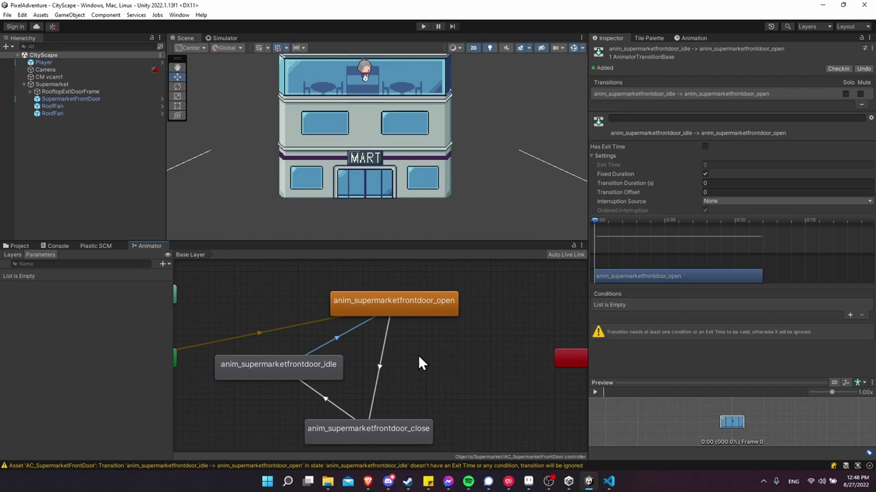
pyautogui.click(380, 358)
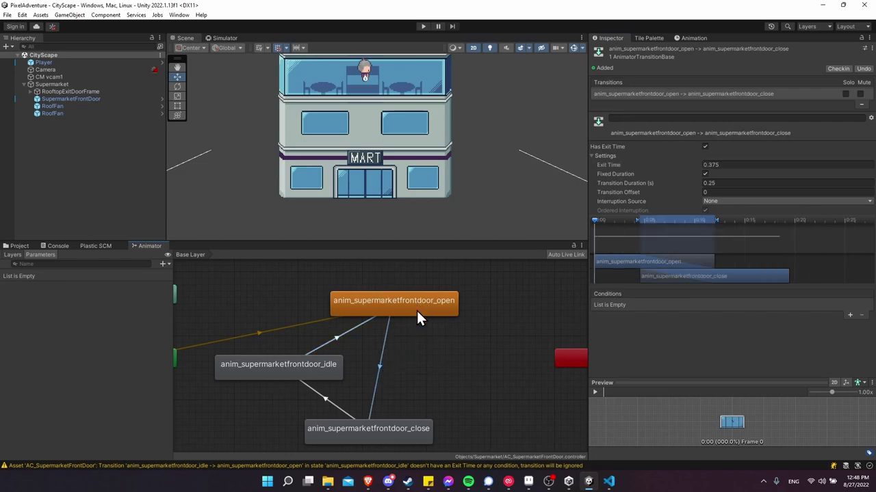
pyautogui.moveTo(401, 428); pyautogui.dragTo(394, 427, button='middle')
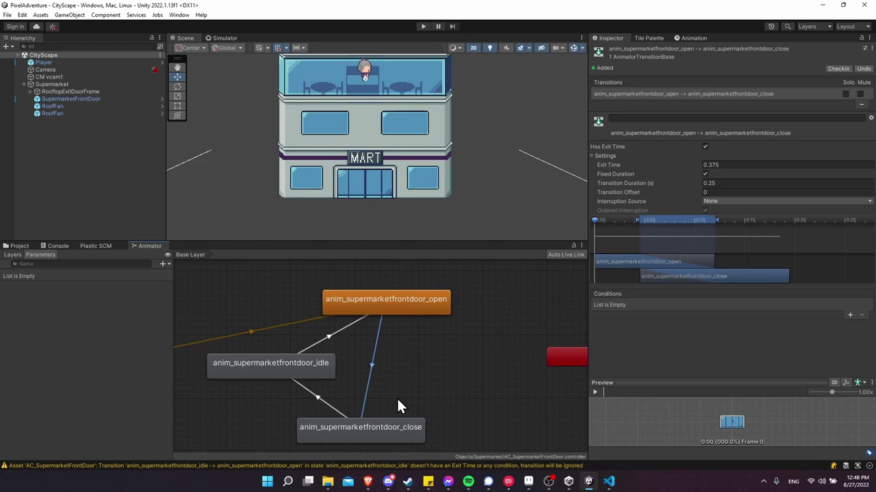
pyautogui.click(706, 164)
pyautogui.write('1')
pyautogui.press('Return')
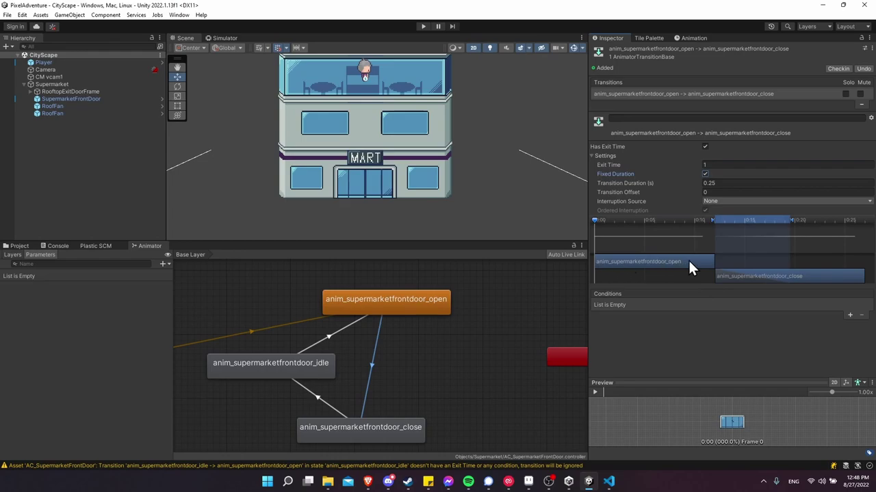
pyautogui.click(711, 183)
pyautogui.write('0')
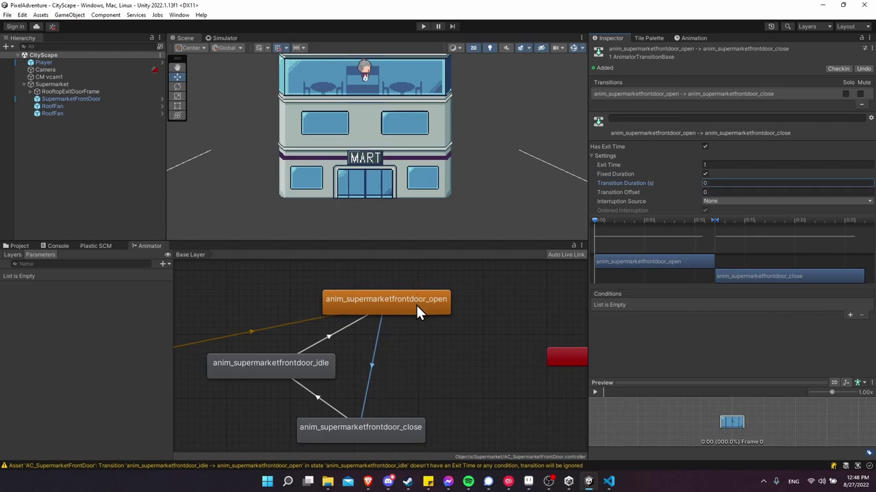
# - Reposition the close state, then set the close-to-idle transition's exit time to 1 and its transition duration to 0
pyautogui.moveTo(341, 435); pyautogui.dragTo(360, 424)
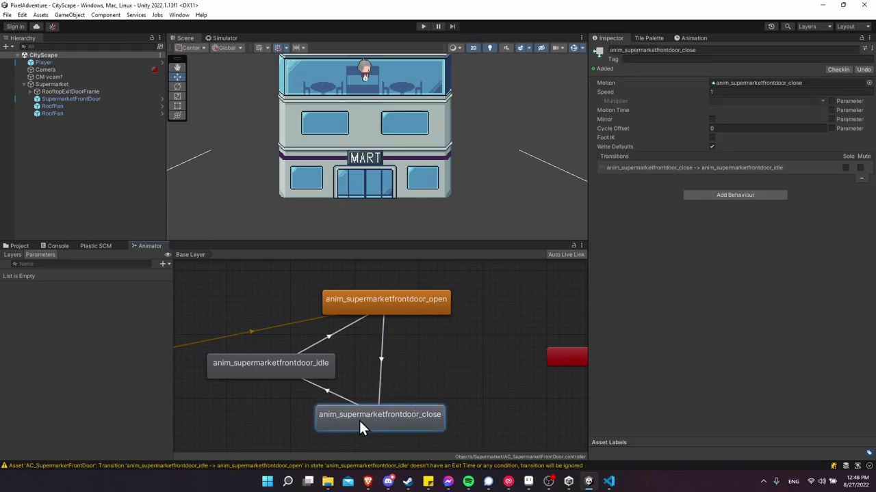
pyautogui.click(328, 391)
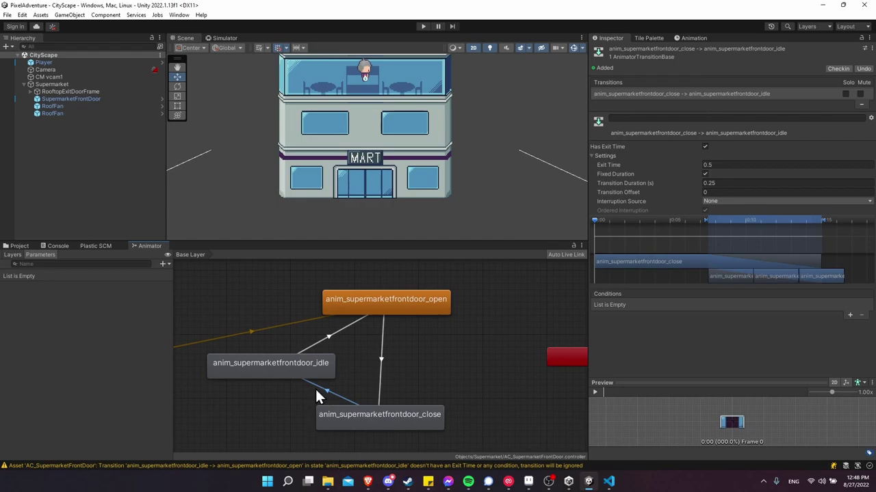
pyautogui.click(715, 164)
pyautogui.write('1')
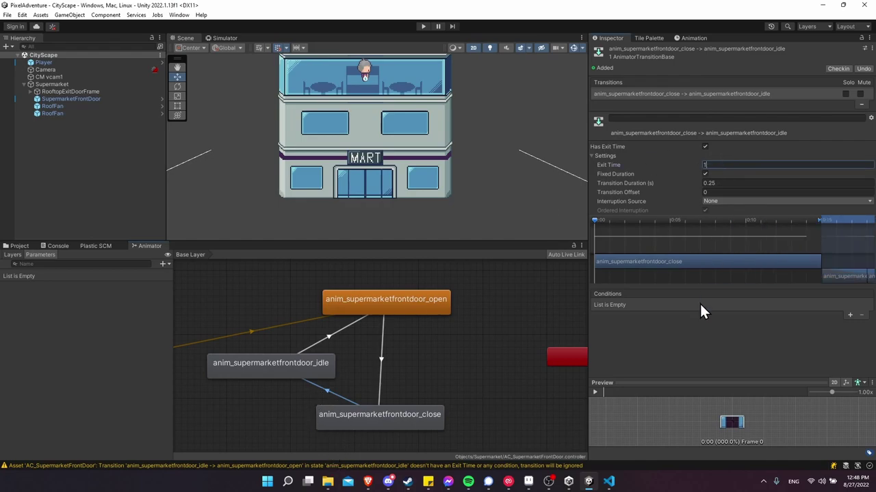
pyautogui.click(724, 183)
pyautogui.write('0')
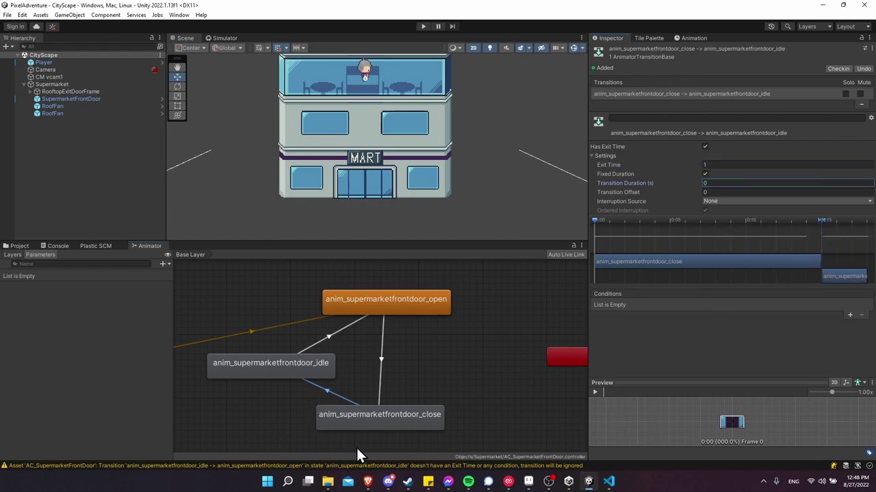
pyautogui.click(356, 426)
pyautogui.click(309, 374)
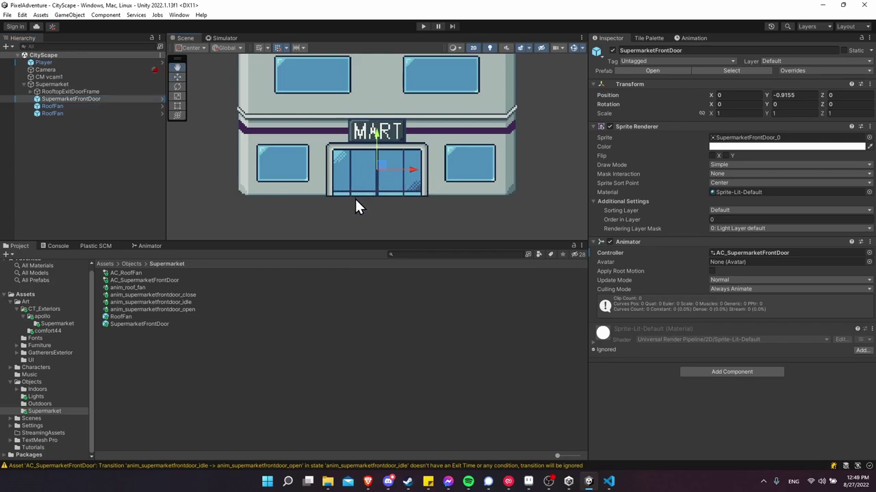
pyautogui.moveTo(354, 197); pyautogui.dragTo(299, 191, button='middle')
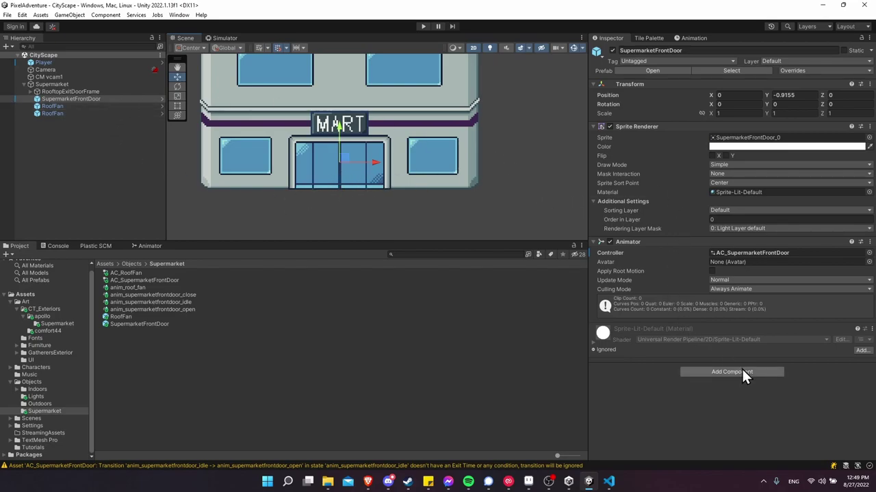
pyautogui.scroll(-5, 448, 175)
pyautogui.scroll(5, 404, 180)
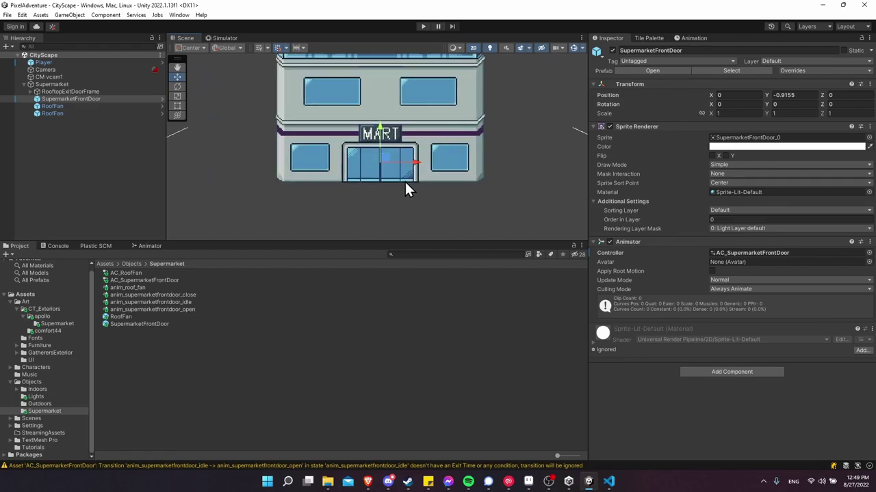
# - Add a Box Collider 2D component to the SupermarketFrontDoor object
pyautogui.click(711, 373)
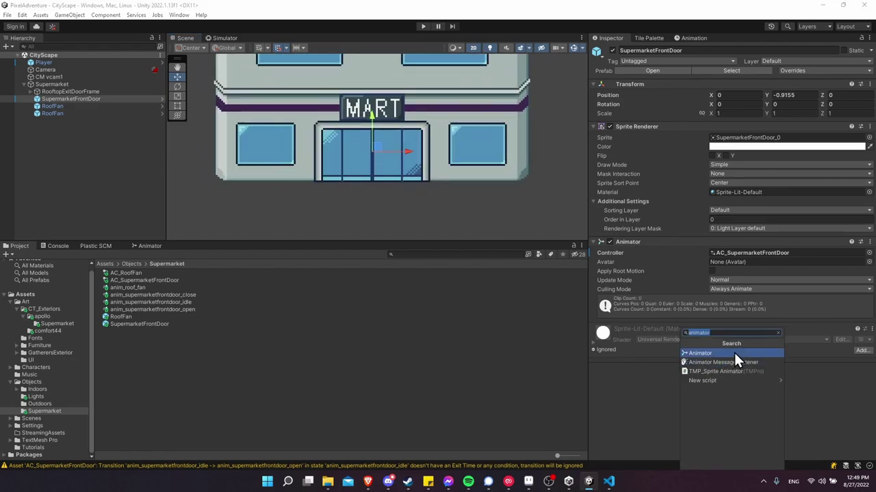
pyautogui.press('BackSpace')
pyautogui.write('boxcoll')
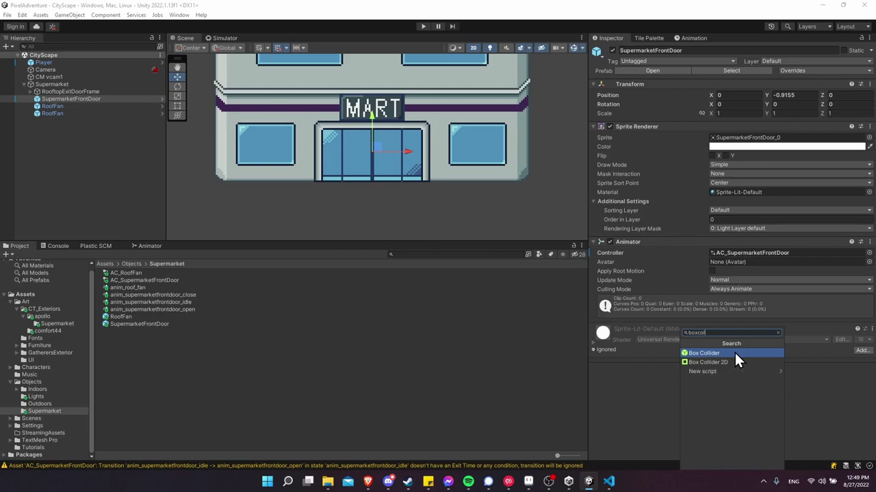
pyautogui.press('Down')
pyautogui.click(734, 361)
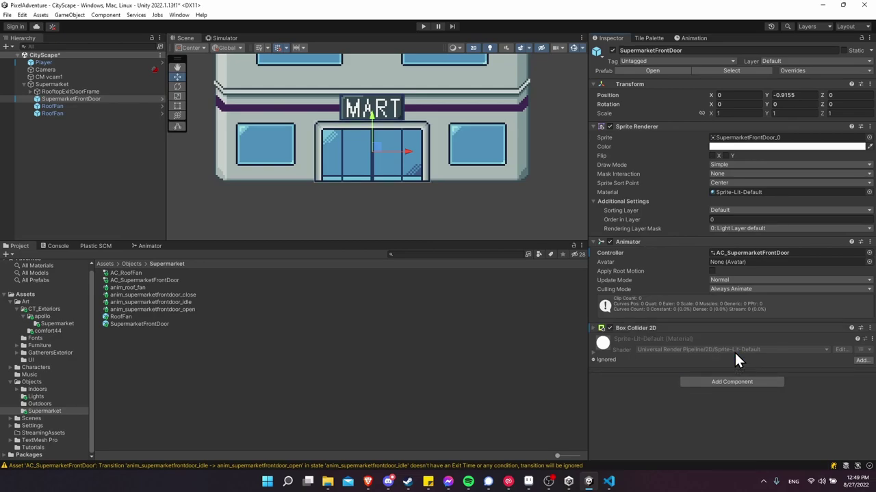
# - Apply the added Box Collider 2D component to the SupermarketFrontDoor prefab
pyautogui.click(863, 328)
pyautogui.click(869, 328)
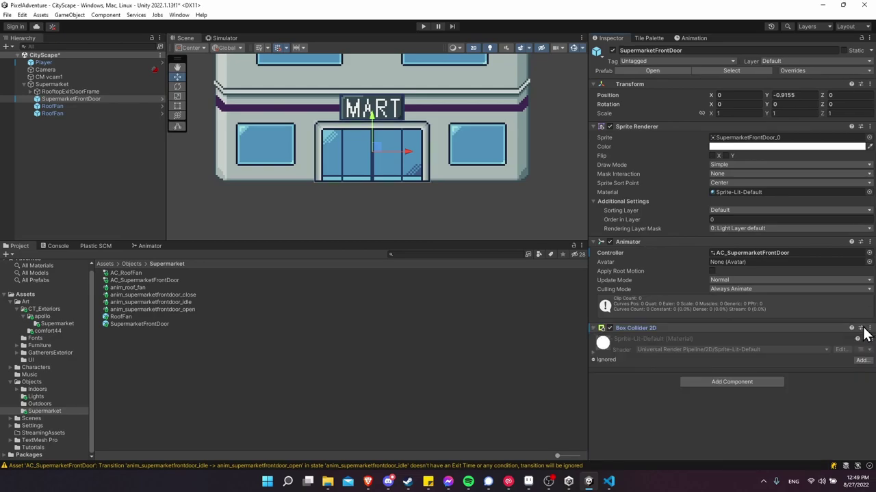
pyautogui.click(870, 328)
pyautogui.moveTo(834, 347)
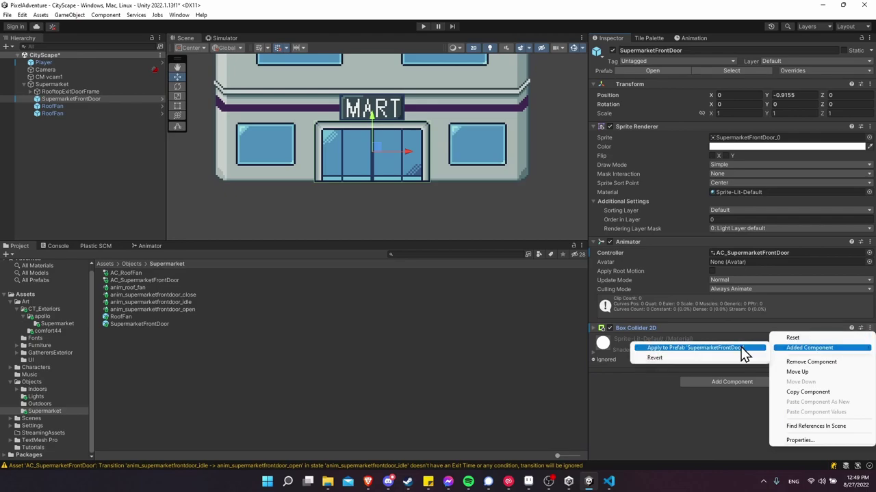
pyautogui.click(721, 348)
# - In the SupermarketFrontDoor prefab, reshape the box collider to about 0.64 by 0.17 directly below the door and make it a trigger
pyautogui.click(593, 329)
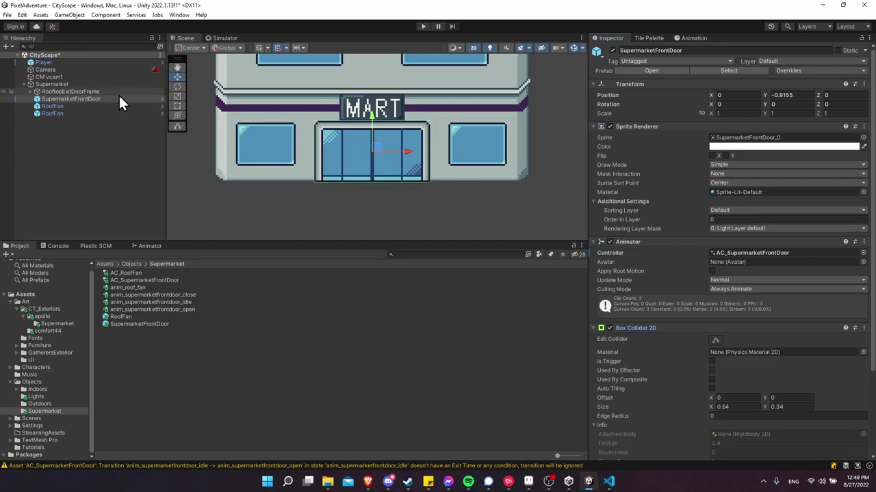
pyautogui.click(162, 99)
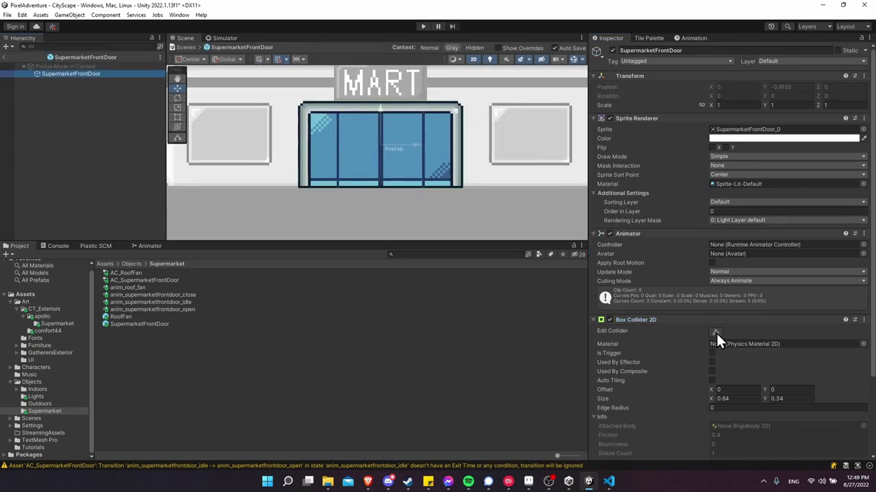
pyautogui.scroll(-1, 716, 332)
pyautogui.click(714, 307)
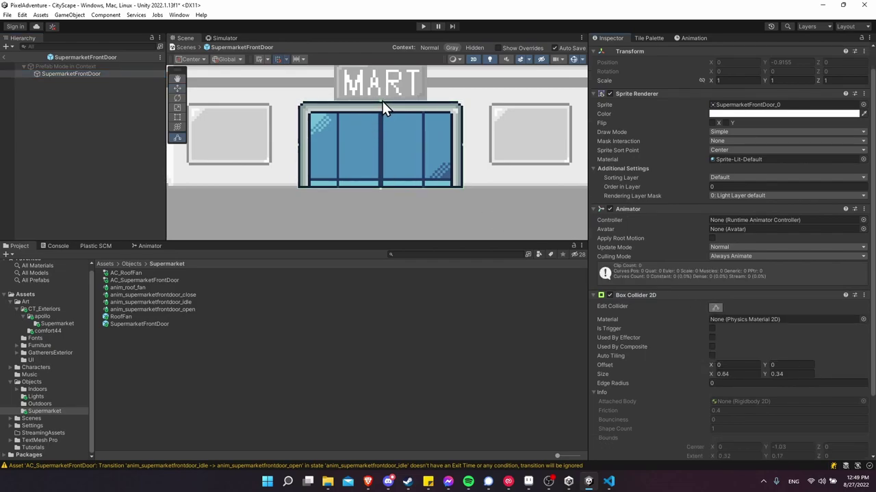
pyautogui.moveTo(380, 187); pyautogui.dragTo(382, 222)
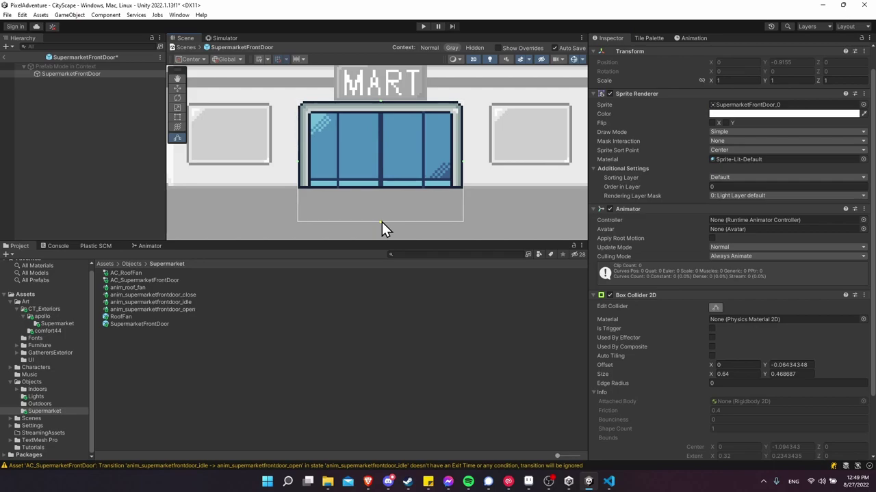
pyautogui.moveTo(381, 103); pyautogui.dragTo(376, 227)
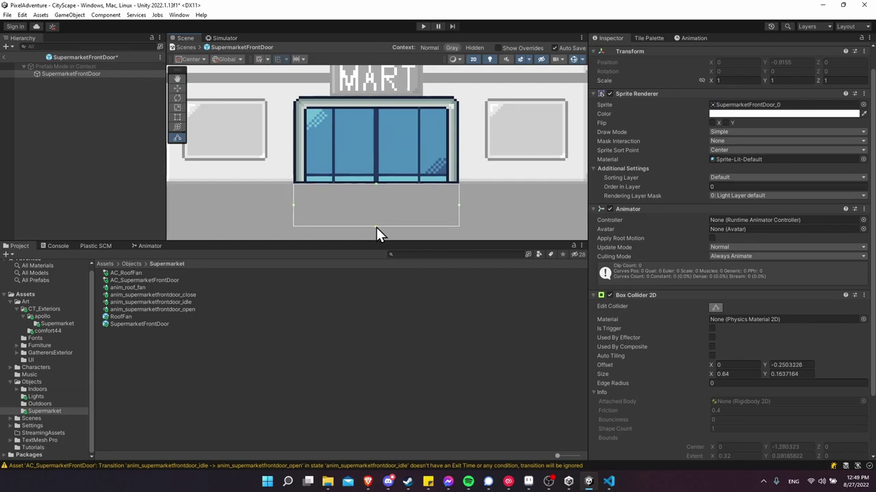
pyautogui.click(712, 328)
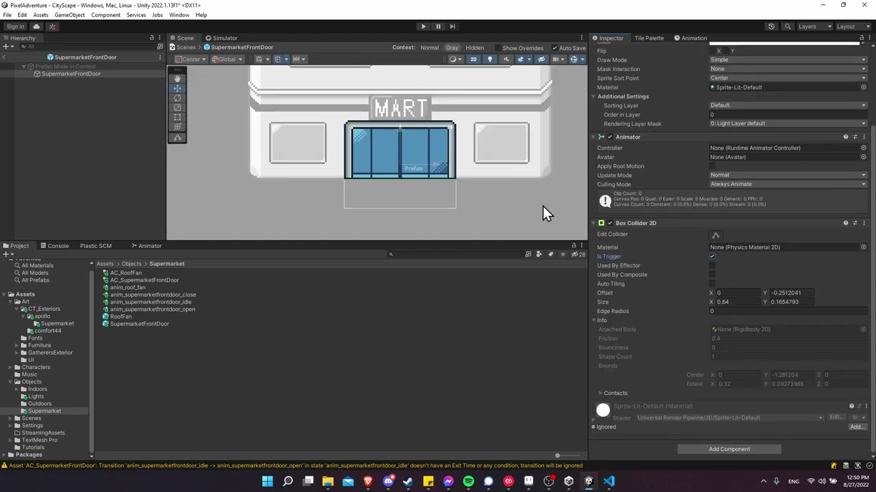
pyautogui.moveTo(401, 174); pyautogui.dragTo(376, 182, button='middle')
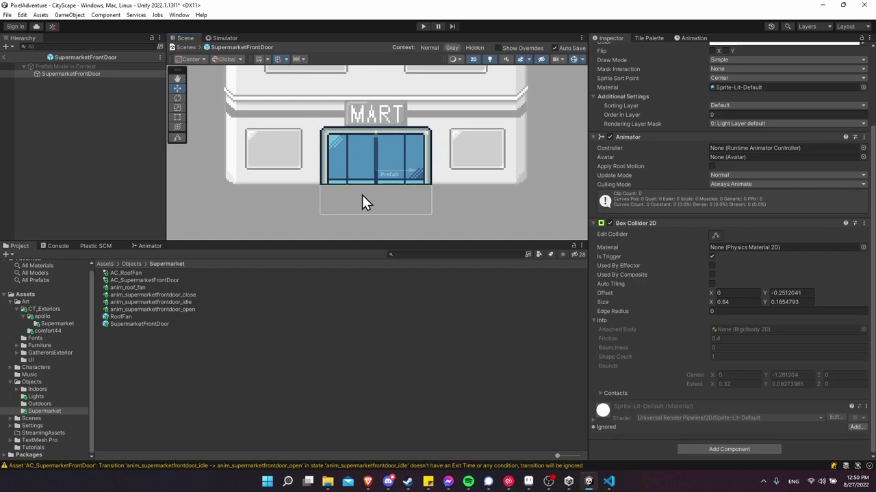
pyautogui.scroll(1, 369, 199)
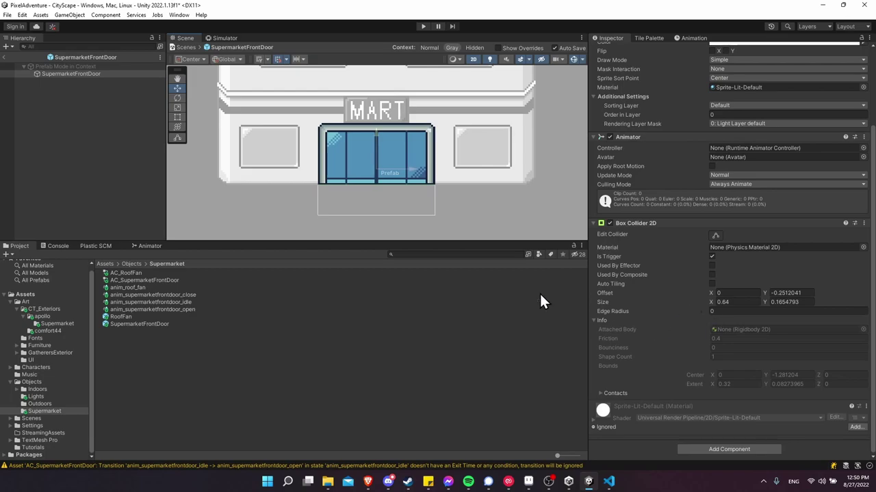
pyautogui.scroll(2, 425, 208)
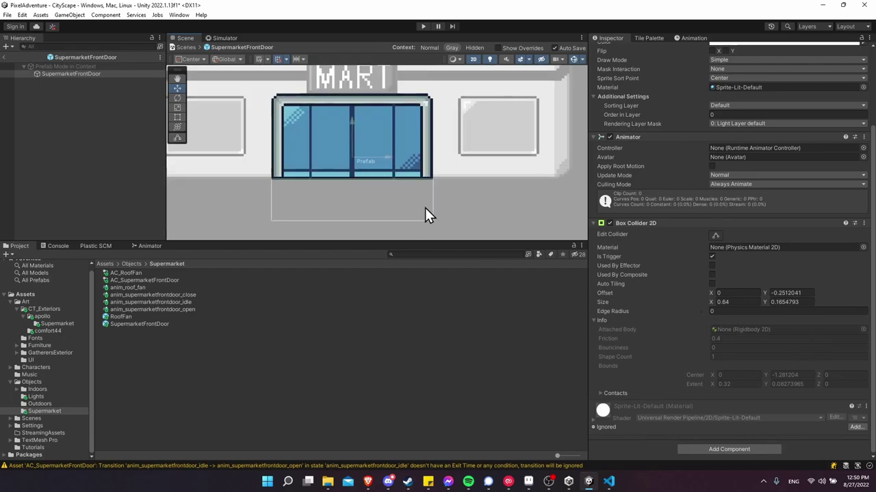
# - Create a new script named AutomatedDoor and add it as a component to the SupermarketFrontDoor prefab
pyautogui.moveTo(425, 208); pyautogui.dragTo(446, 204, button='middle')
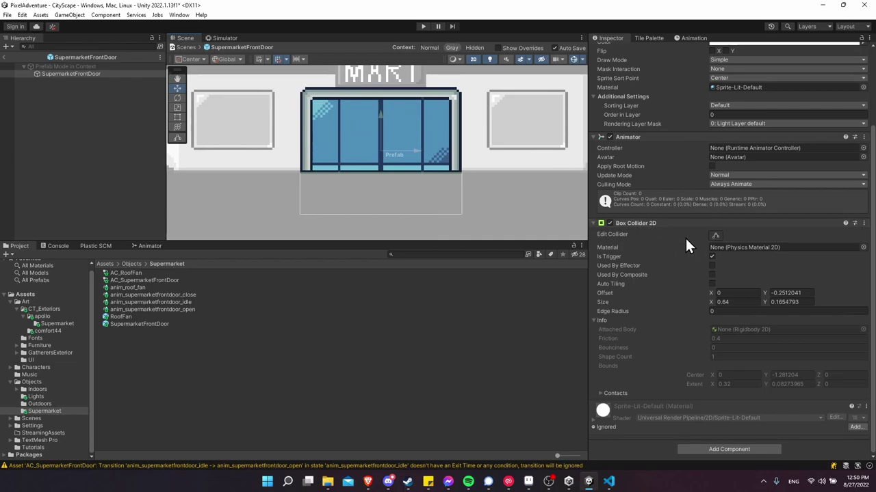
pyautogui.click(709, 254)
pyautogui.click(712, 257)
pyautogui.click(734, 447)
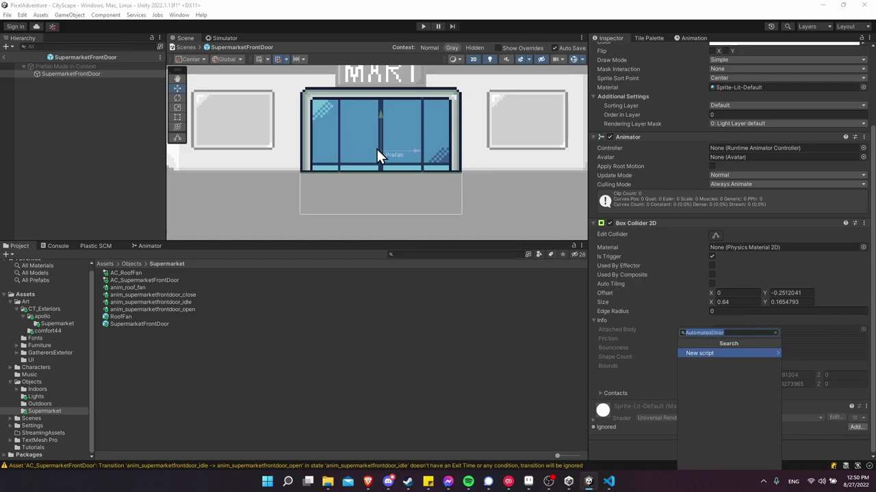
pyautogui.click(729, 354)
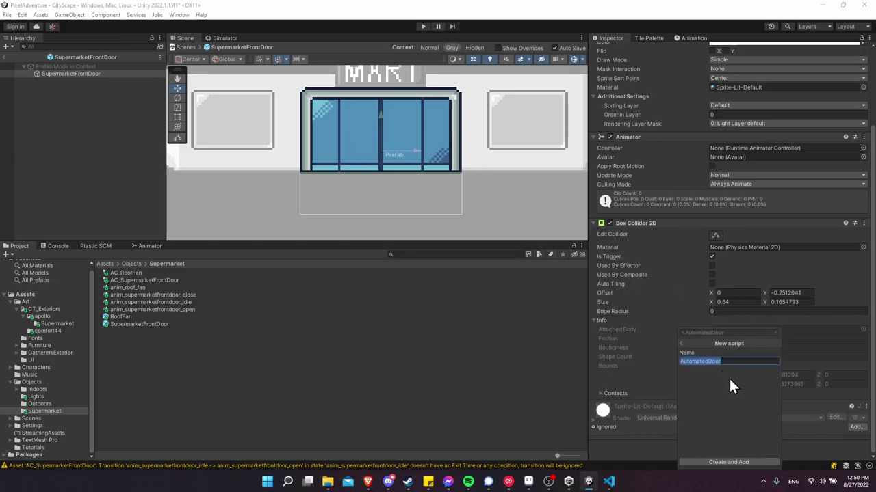
pyautogui.click(747, 462)
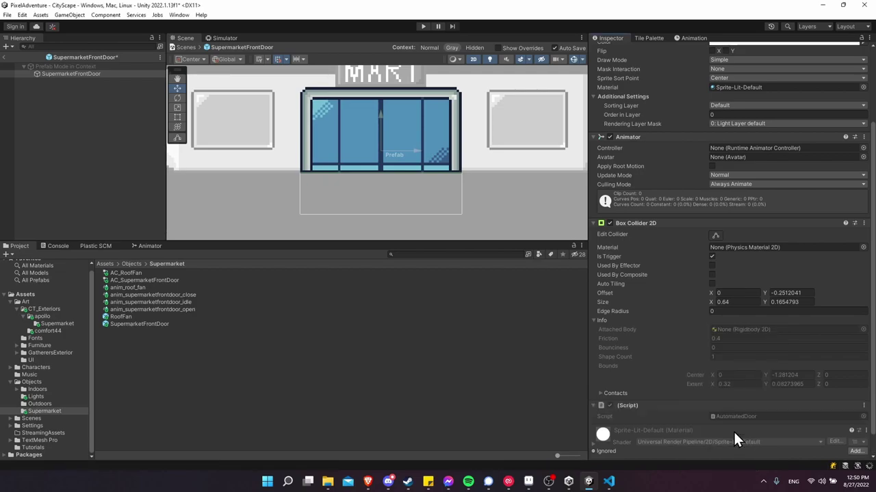
pyautogui.scroll(-1, 734, 429)
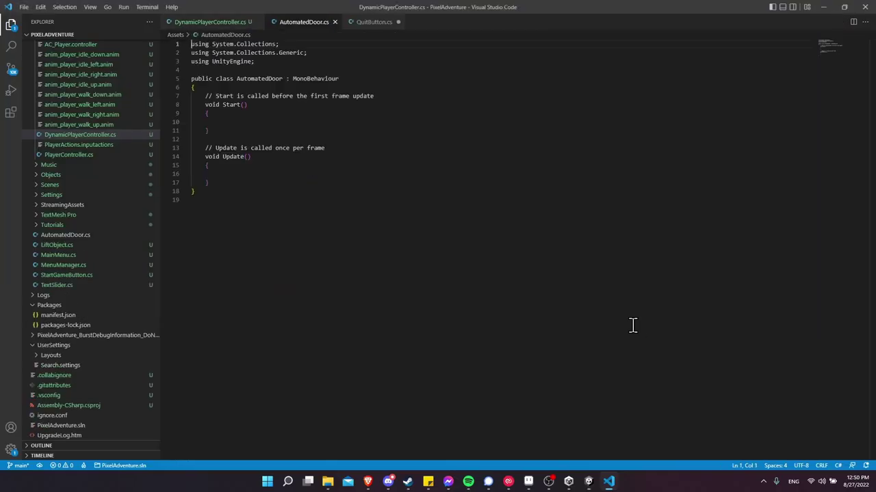
# - Declare a public BoxCollider2D field named doorTriggerCollider at the start of the AutomatedDoor class and save the script
pyautogui.click(243, 90)
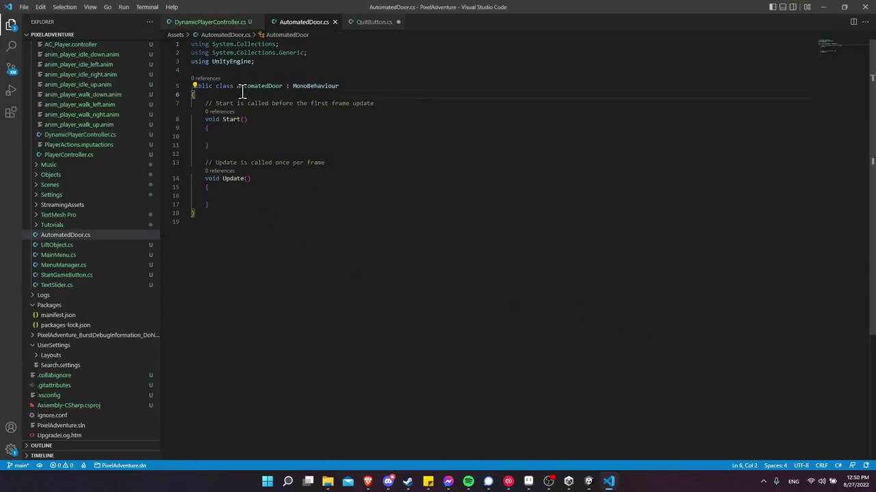
pyautogui.press('Return')
pyautogui.press('Return')
pyautogui.press('Up')
pyautogui.press('Tab')
pyautogui.write('Box')
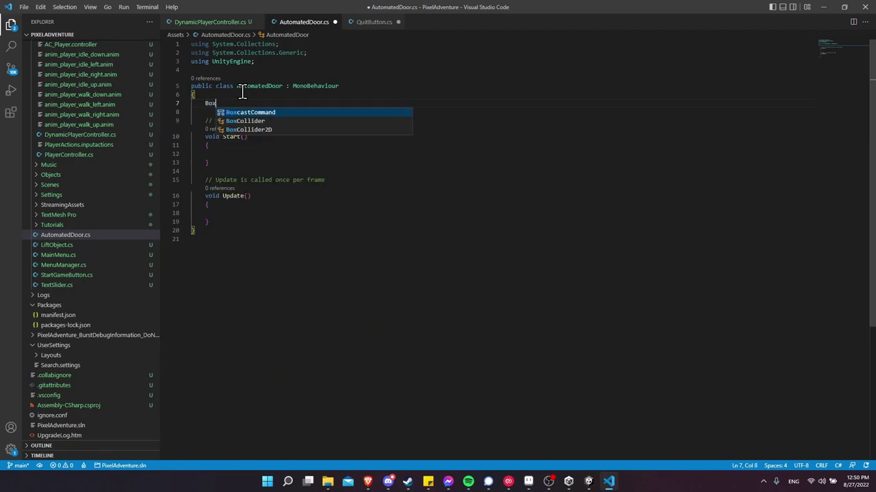
pyautogui.write('Collider2D doo')
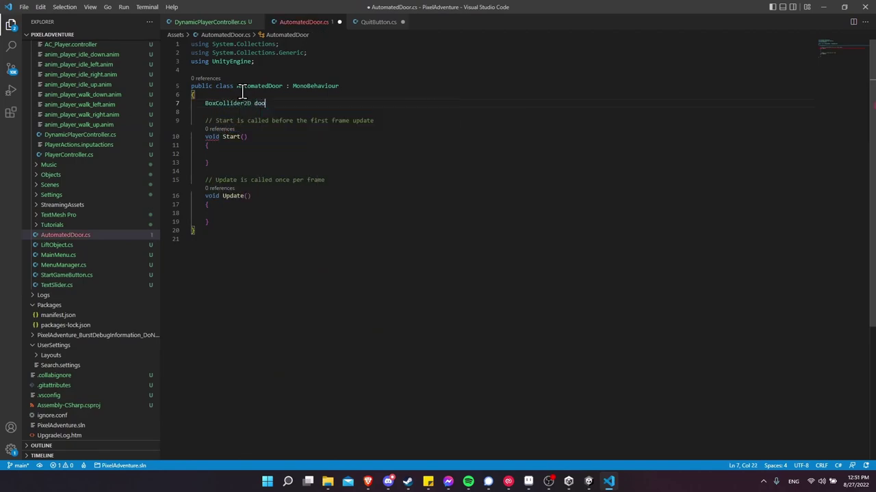
pyautogui.write('rTriggerCollider;')
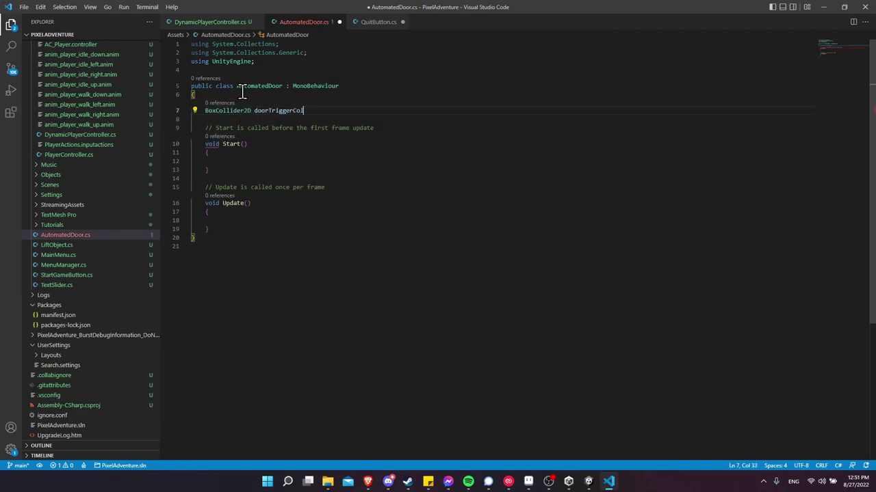
pyautogui.press('Home')
pyautogui.write('public')
pyautogui.hotkey('ctrl', 's')
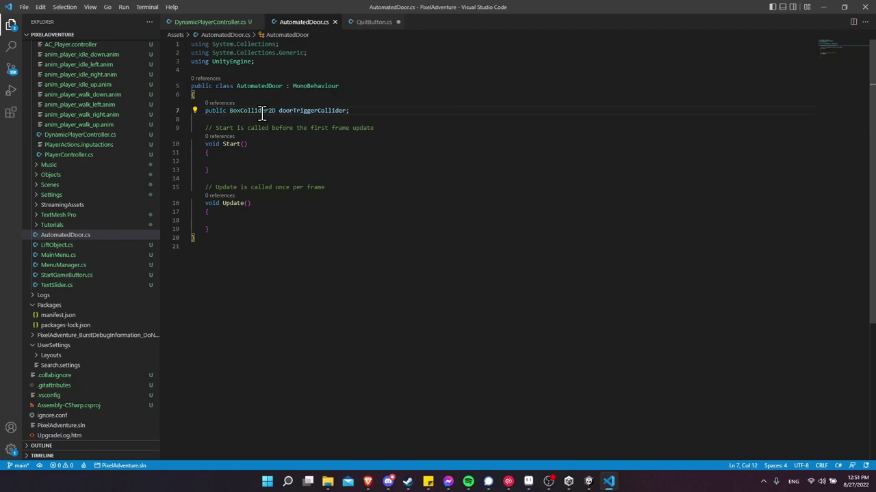
# - Add an empty void OnTriggerEnter2D(Collider2D col) method below Update
pyautogui.click(235, 231)
pyautogui.press('Return')
pyautogui.press('Return')
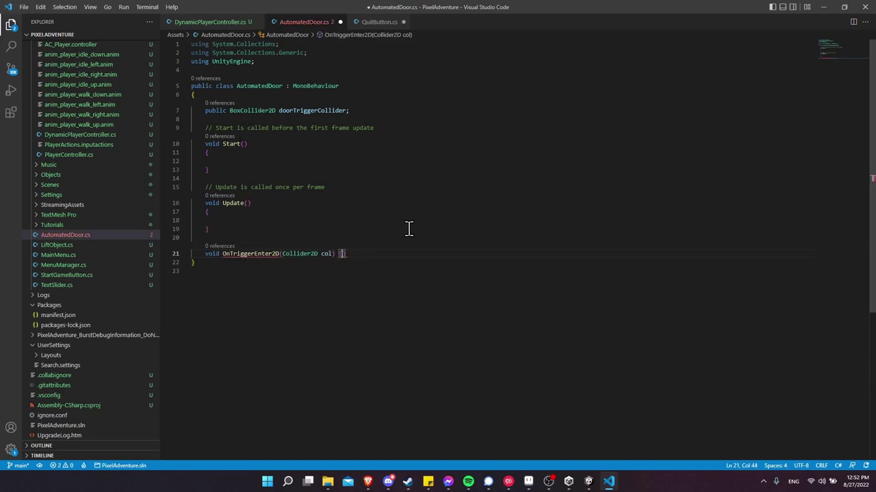
pyautogui.press('Return')
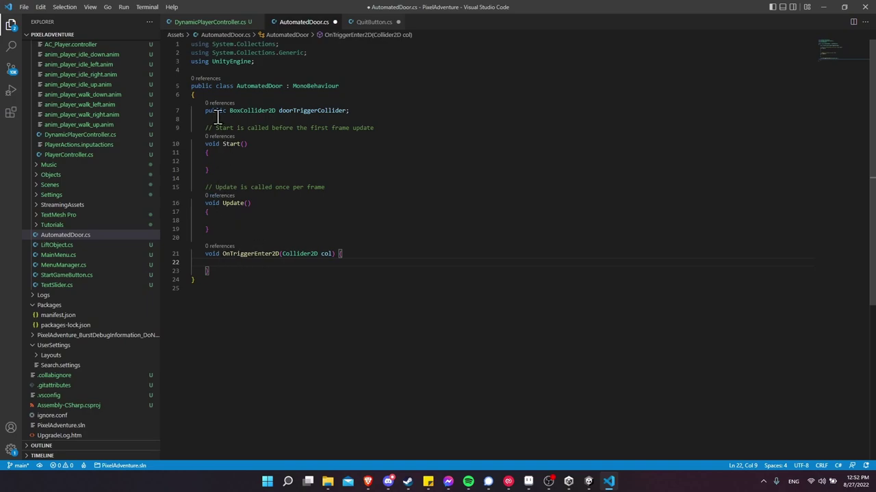
# - Declare a bool field doorTriggeredToOpen = false below doorTriggerCollider and save the script
pyautogui.click(363, 111)
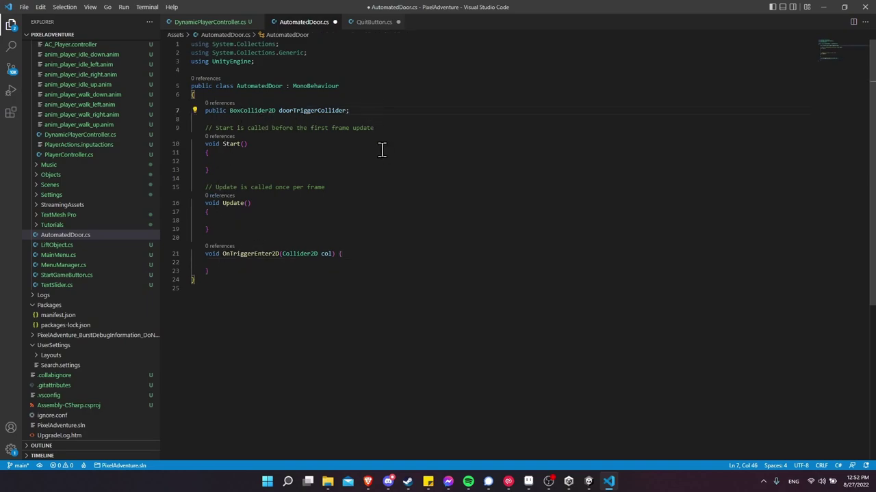
pyautogui.press('Return')
pyautogui.press('Return')
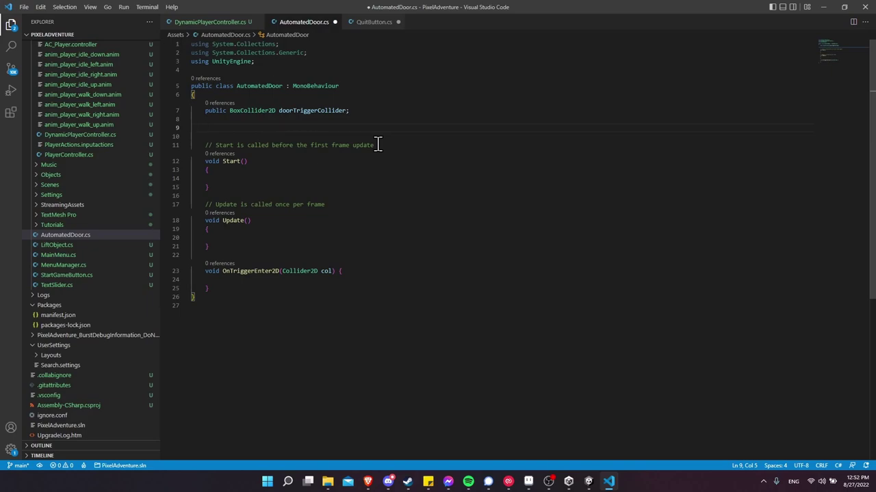
pyautogui.write('bool doorTrigger')
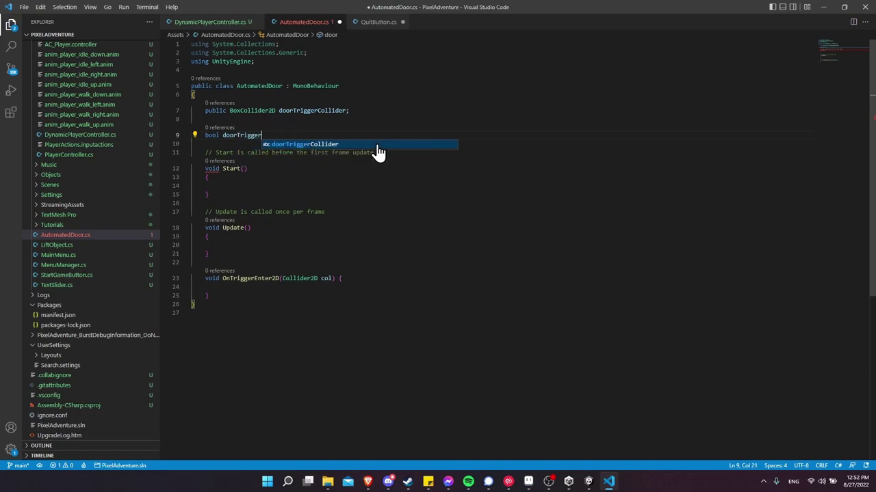
pyautogui.write('edToOpen = false;')
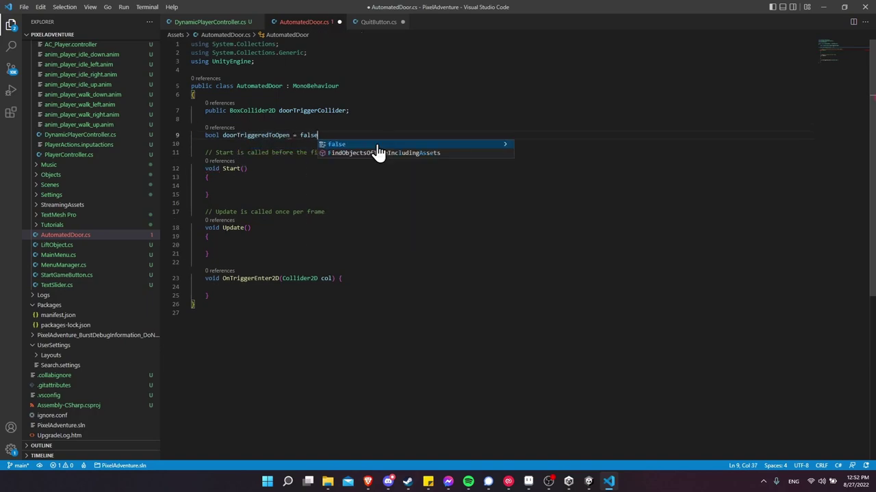
pyautogui.hotkey('ctrl', 's')
# - In OnTriggerEnter2D, store col.GetComponent<PlayerInput>() in a PlayerInput variable playerInput, with UnityEngine.InputSystem imported, and save the script
pyautogui.click(380, 287)
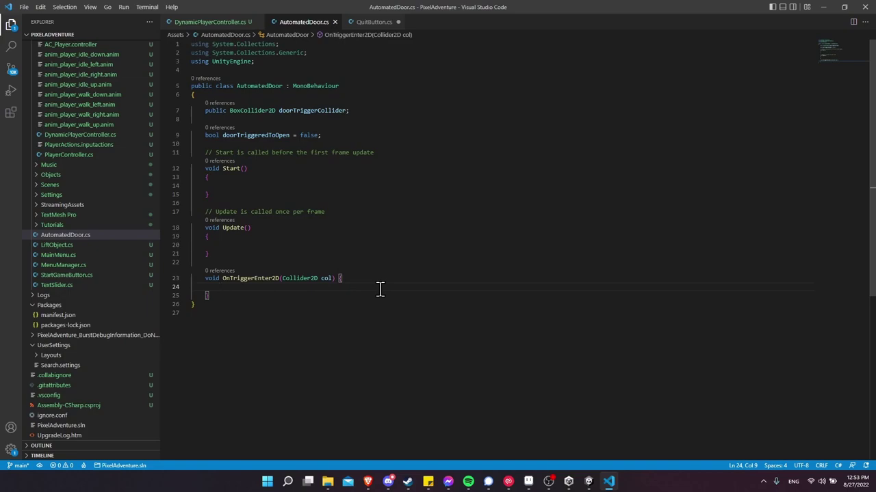
pyautogui.hotkey('alt', 'Tab')
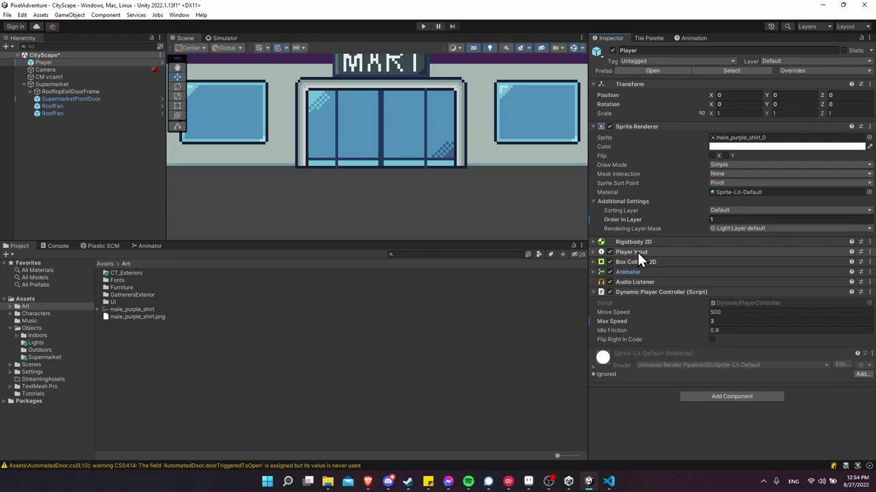
pyautogui.hotkey('alt', 'Tab')
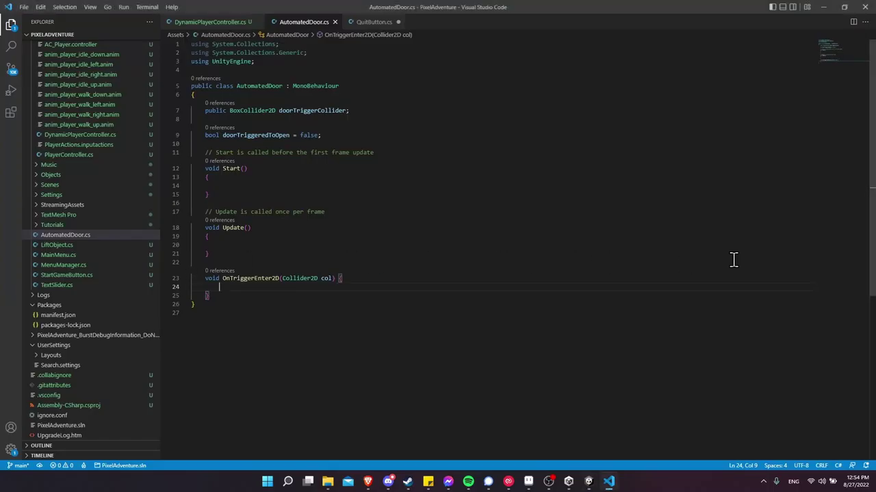
pyautogui.write('PlayerInput ')
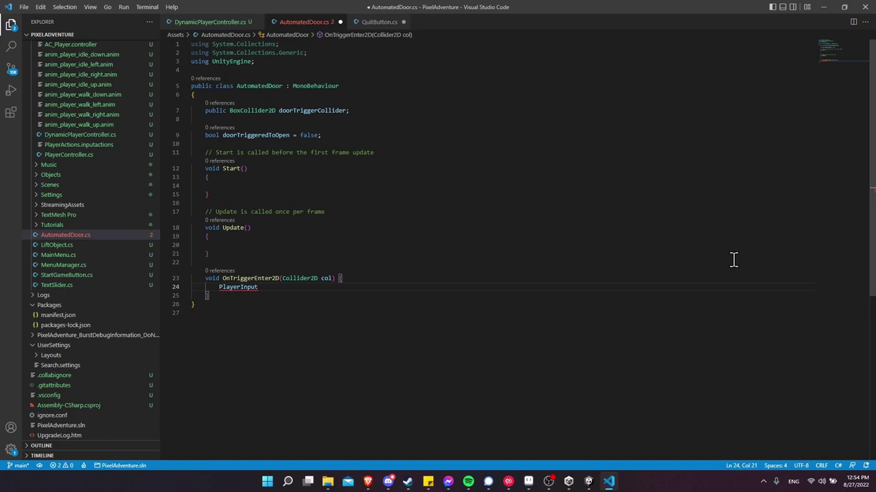
pyautogui.write('playerInput = col.get')
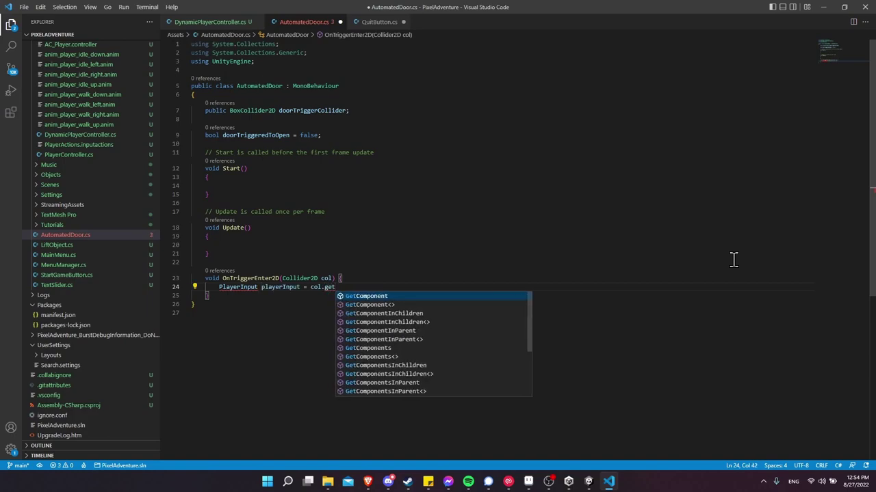
pyautogui.press('Tab')
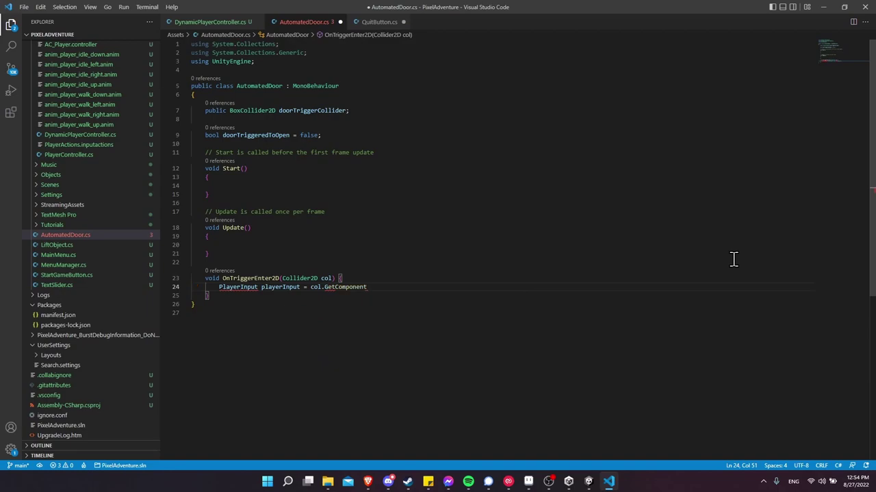
pyautogui.write('<PlayerInp')
pyautogui.press('Tab')
pyautogui.write('>();')
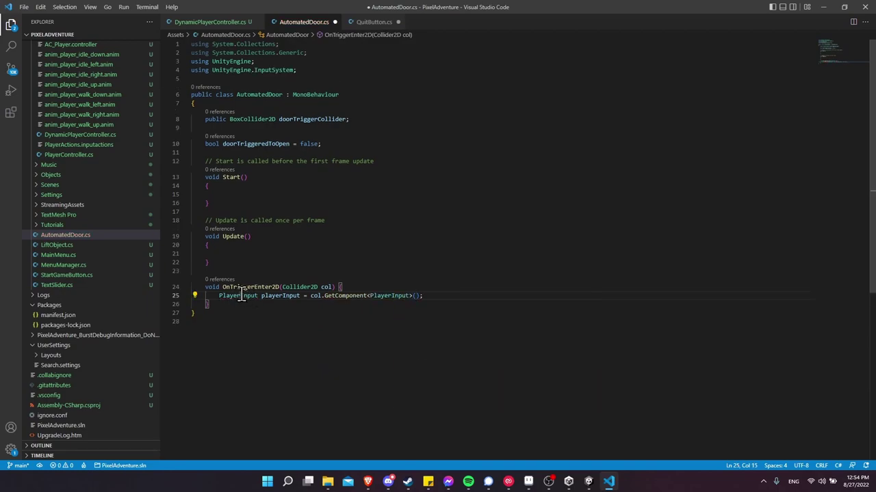
pyautogui.click(312, 68)
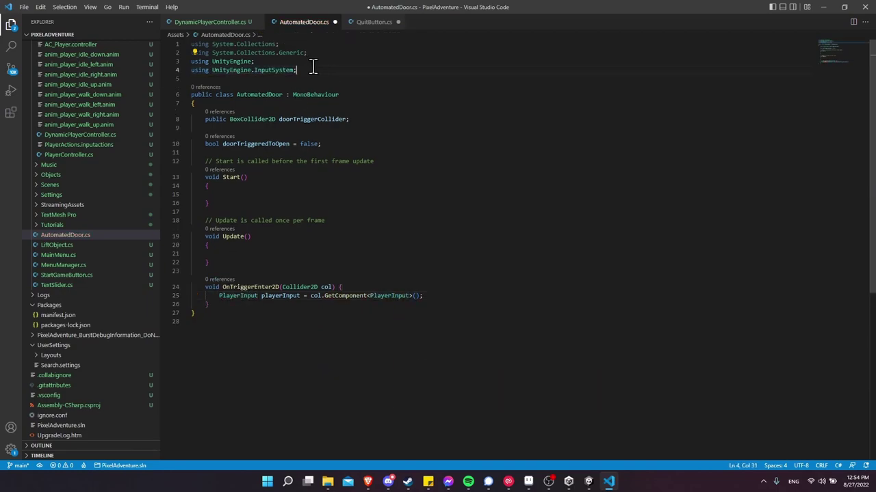
pyautogui.hotkey('ctrl', 's')
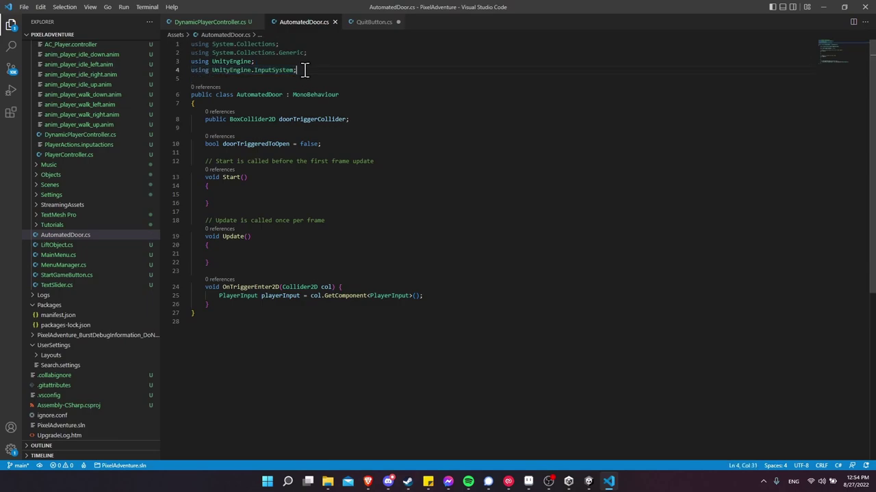
pyautogui.moveTo(305, 70); pyautogui.dragTo(305, 62)
pyautogui.click(304, 63)
pyautogui.hotkey('alt', 'Tab')
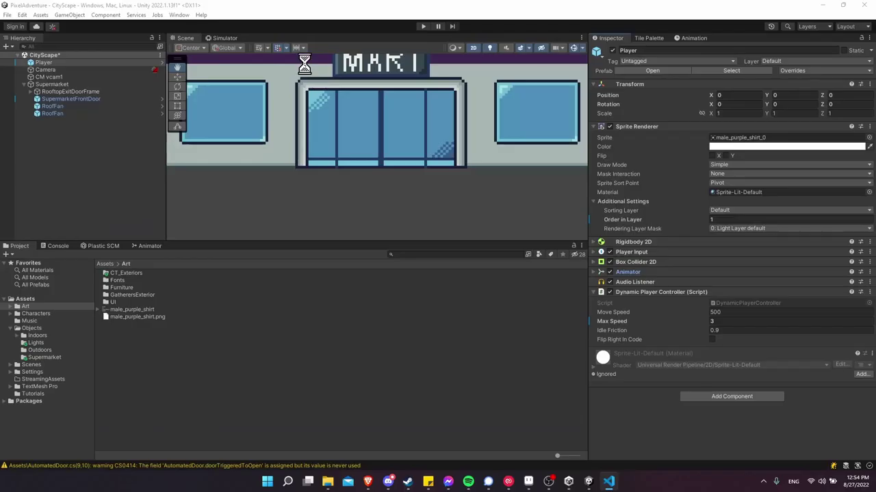
pyautogui.click(178, 15)
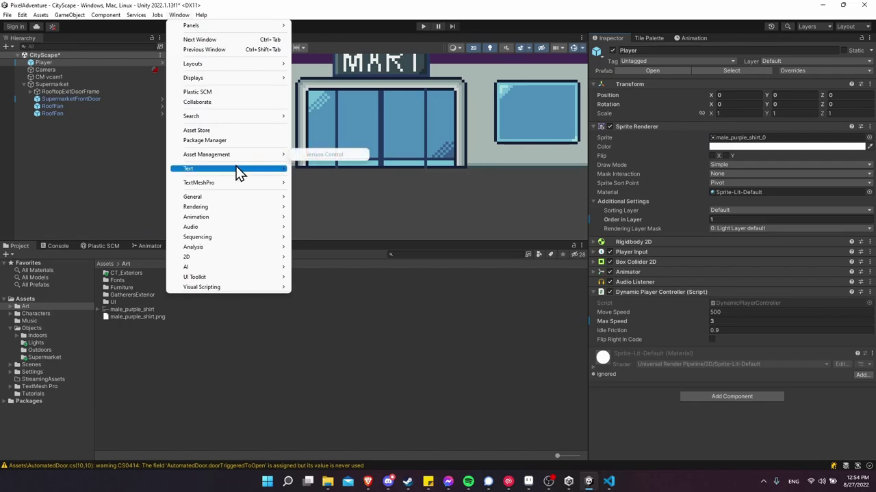
pyautogui.hotkey('alt', 'Tab')
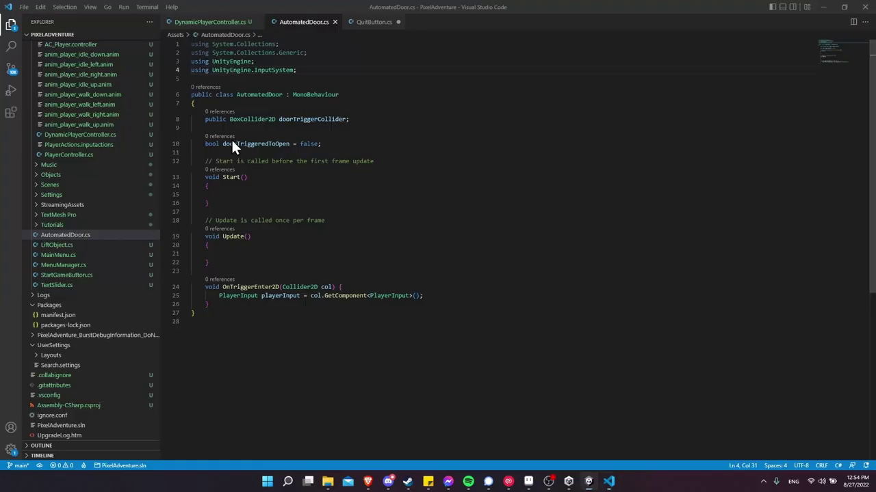
pyautogui.click(273, 70)
pyautogui.click(416, 287)
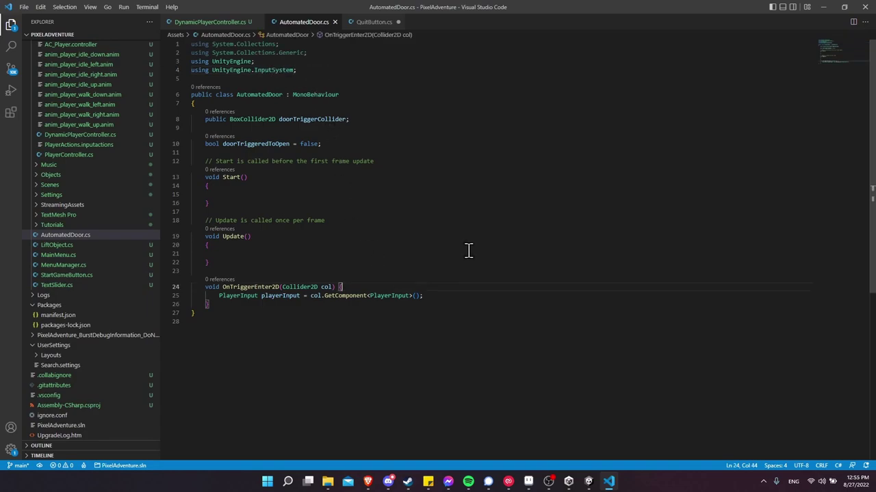
# - Below the playerInput line, add an if(playerInput) block that sets doorTriggeredToOpen = true, and save the script
pyautogui.click(456, 297)
pyautogui.press('Return')
pyautogui.press('Return')
pyautogui.write('if(')
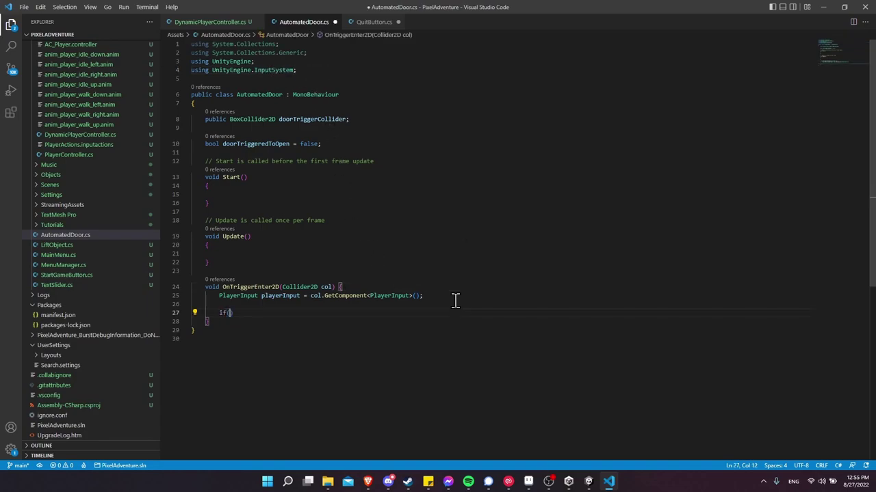
pyautogui.write('playerInput){')
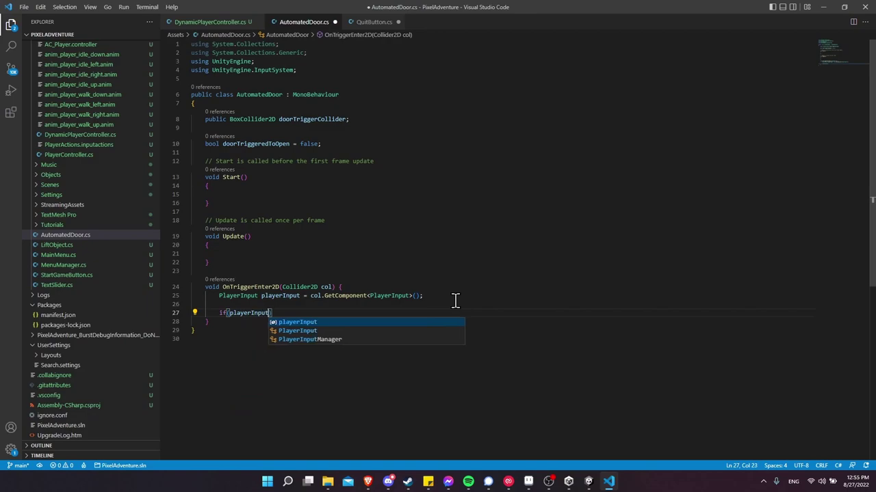
pyautogui.press('Return')
pyautogui.write('doorTriggere')
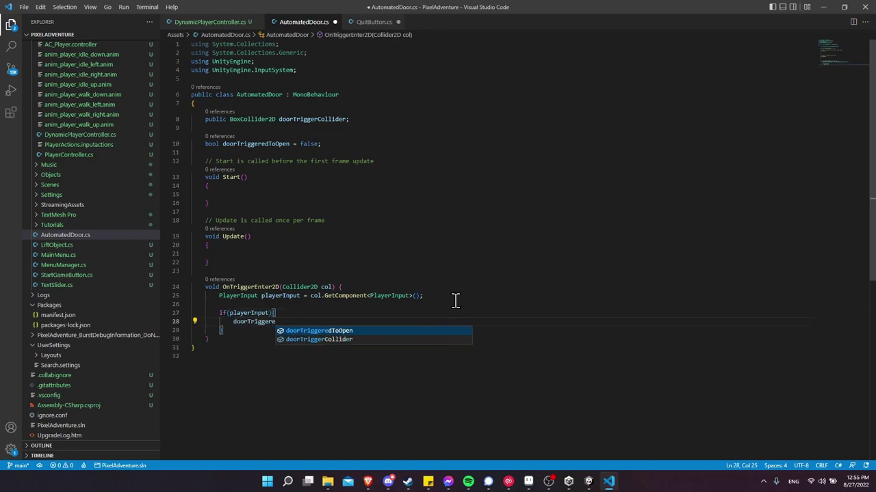
pyautogui.press('Tab')
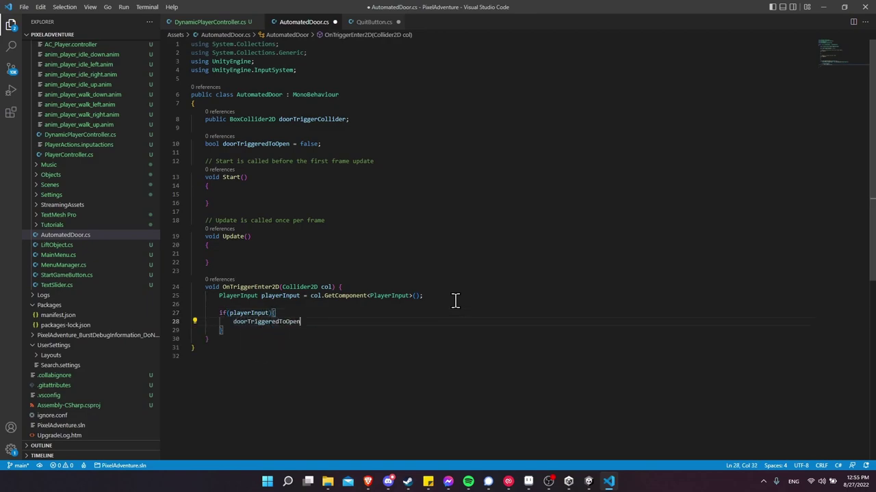
pyautogui.write('= true;')
pyautogui.press('Down')
pyautogui.press('Down')
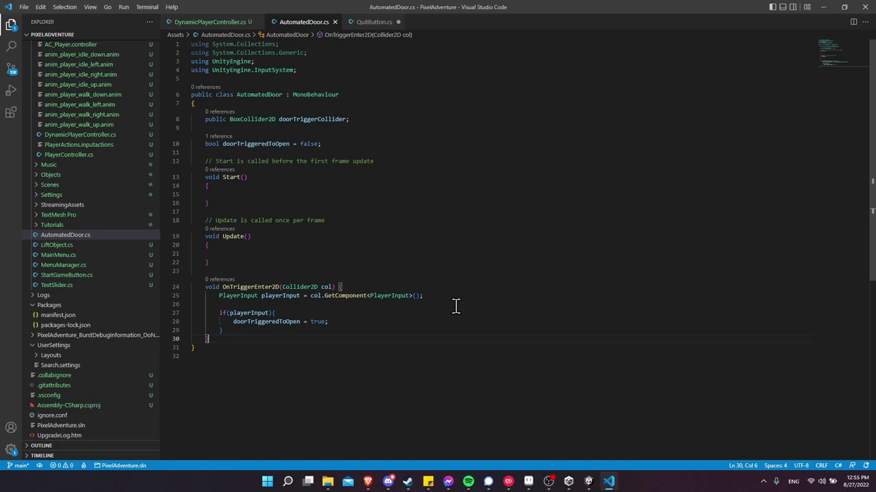
# - Add an empty void OnTriggerExit2D(Collider2D col) method below OnTriggerEnter2D and save the script
pyautogui.press('Return')
pyautogui.press('Return')
pyautogui.write('v')
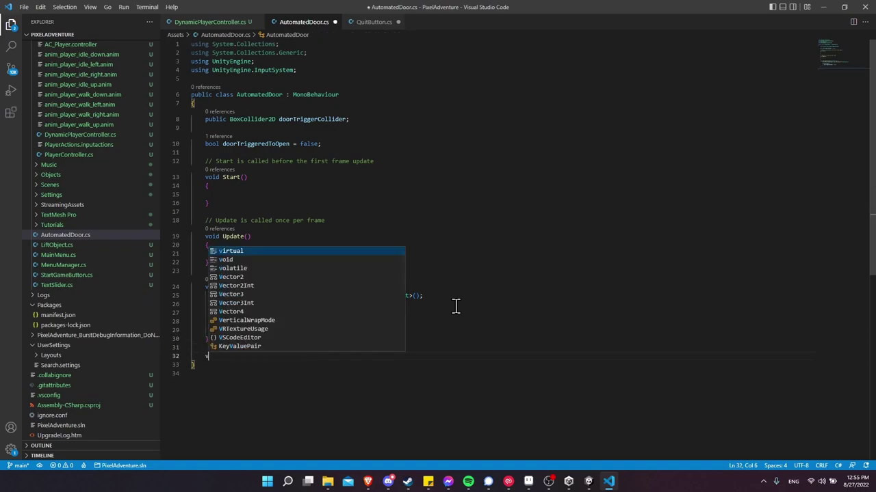
pyautogui.write('oid OnTriggerEx')
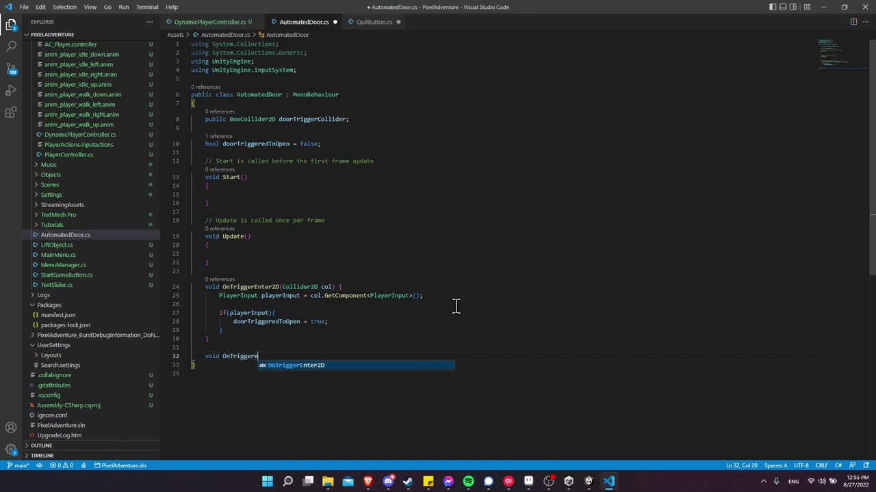
pyautogui.write('it2D(Collider2D col) ')
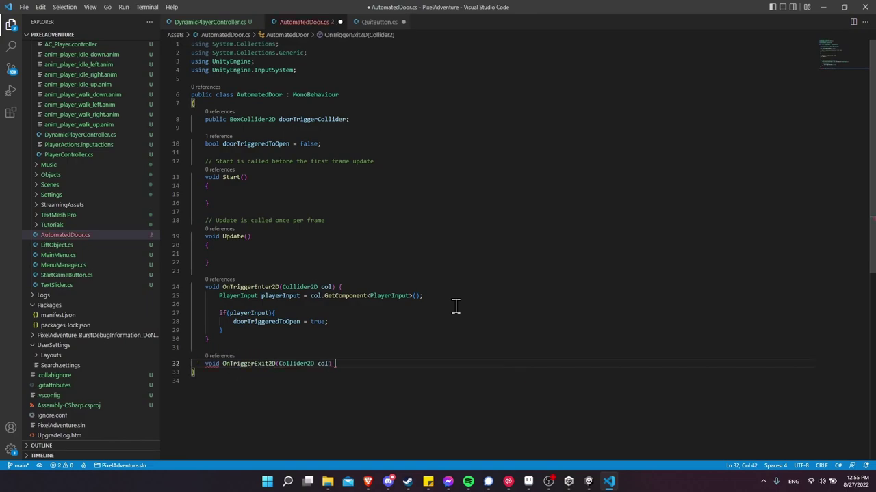
pyautogui.write('{')
pyautogui.press('Return')
pyautogui.hotkey('ctrl', 's')
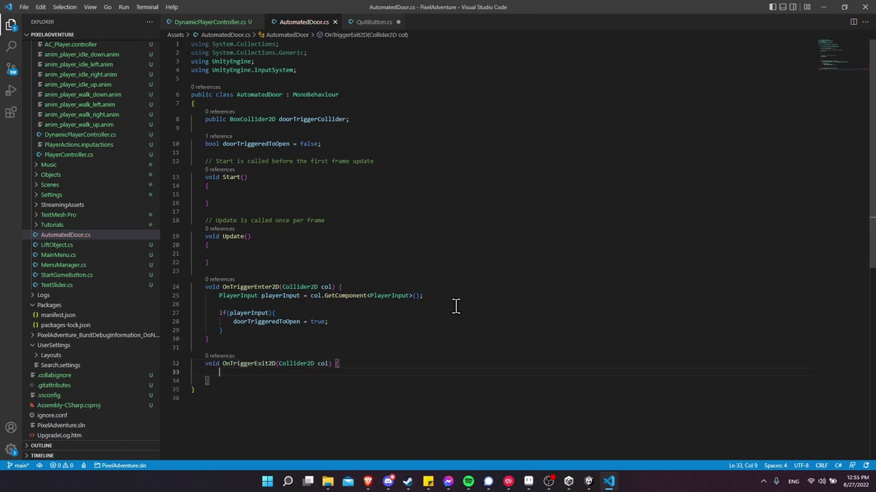
# - Copy the body of OnTriggerEnter2D into OnTriggerExit2D, set doorTriggeredToOpen to false in the copy, and save the script
pyautogui.moveTo(220, 292); pyautogui.dragTo(223, 331)
pyautogui.hotkey('ctrl', 'c')
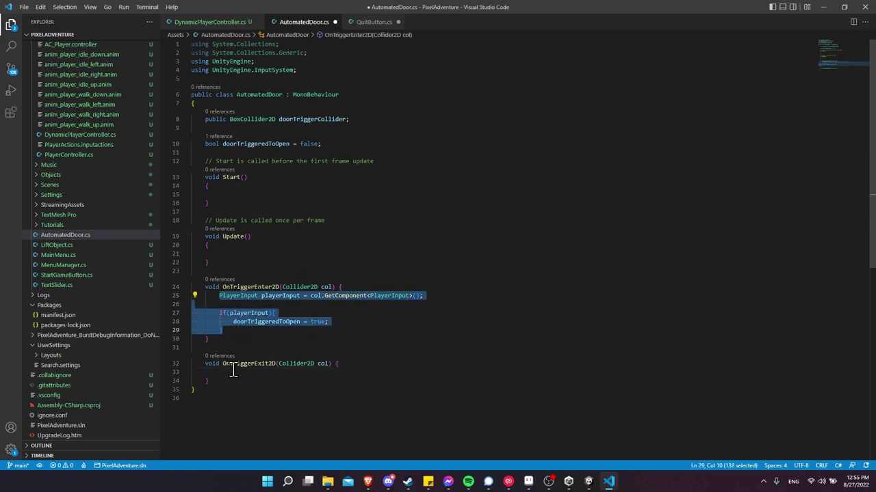
pyautogui.click(230, 372)
pyautogui.hotkey('ctrl', 'v')
pyautogui.doubleClick(314, 398)
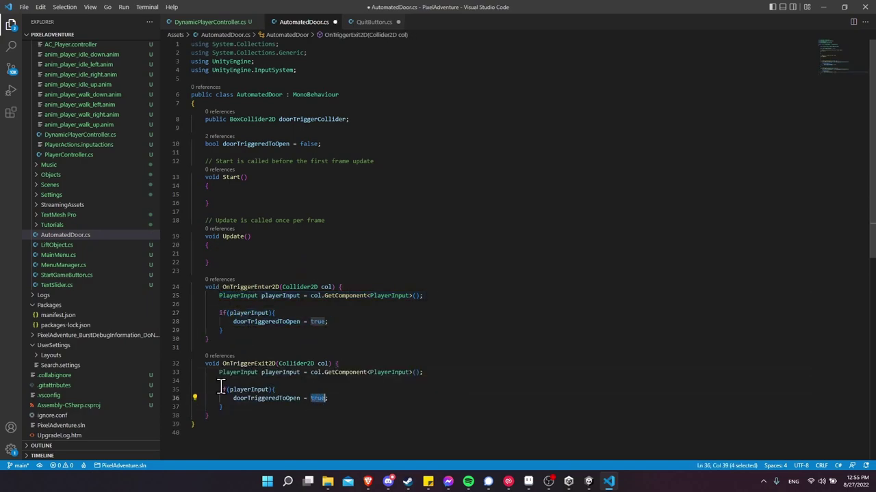
pyautogui.write('false')
pyautogui.click(565, 337)
pyautogui.hotkey('ctrl', 's')
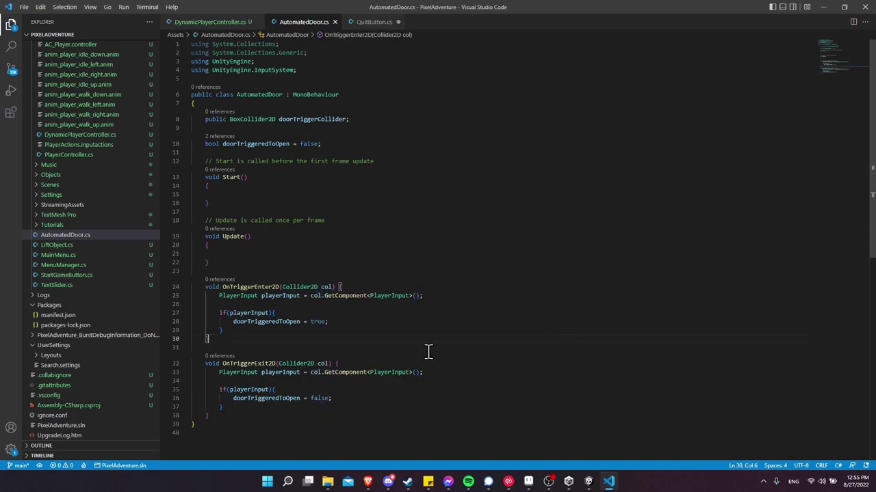
# - Declare a private Animator field named animator below the BoxCollider2D field and save the script
pyautogui.click(335, 322)
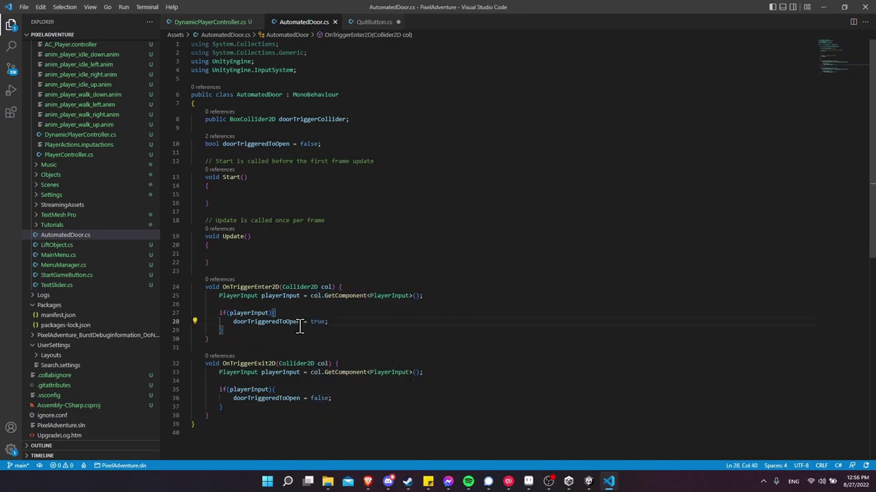
pyautogui.click(354, 119)
pyautogui.press('Return')
pyautogui.write('private')
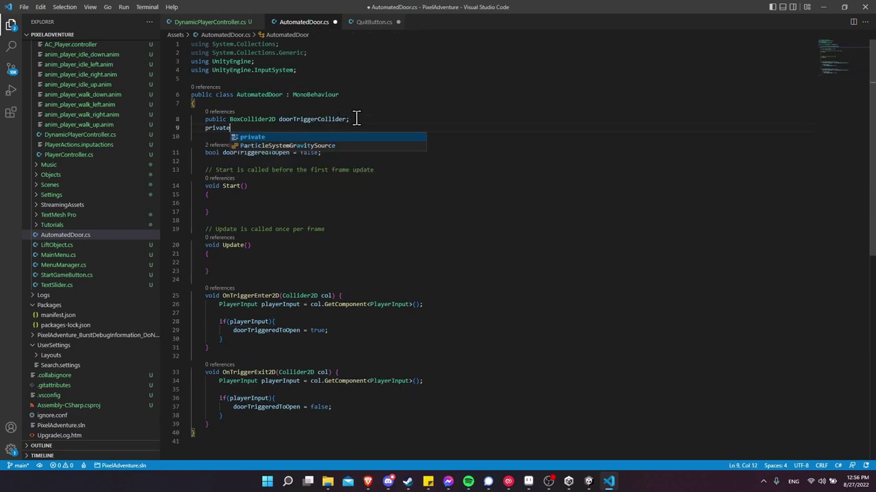
pyautogui.write(' Animator animator;')
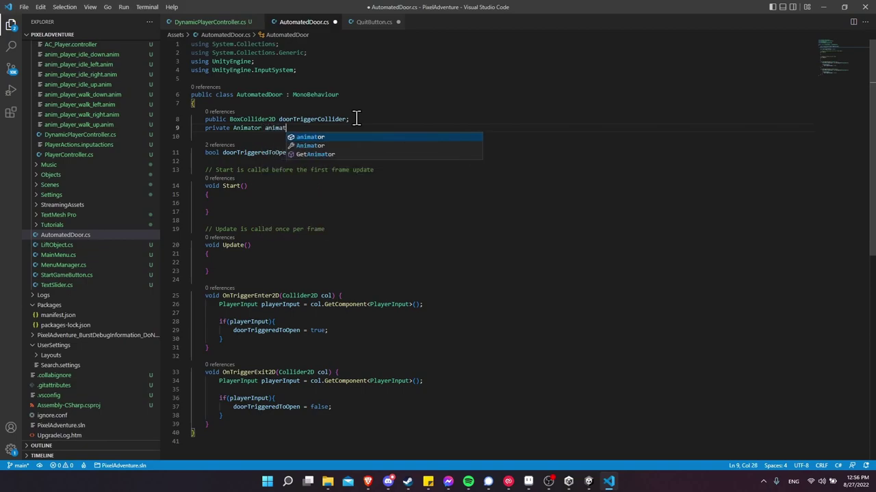
pyautogui.hotkey('ctrl', 's')
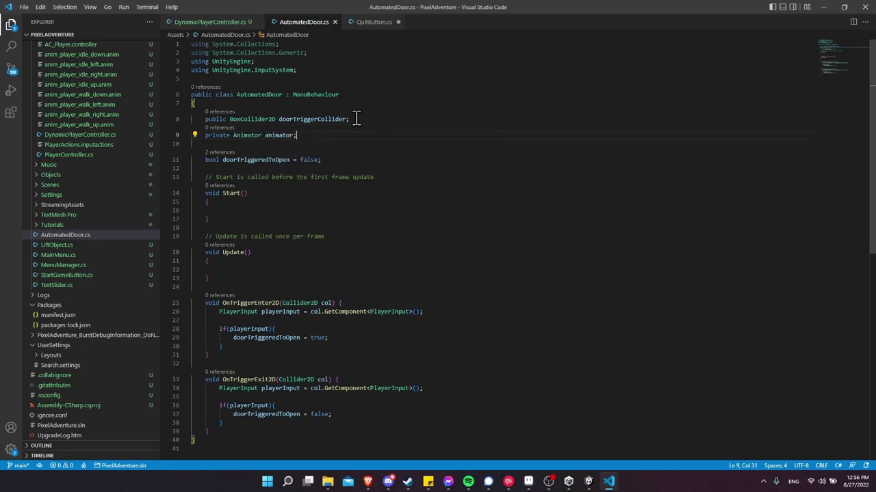
# - In Start, assign GetComponent<Animator>() to animator
pyautogui.click(236, 210)
pyautogui.write('anim')
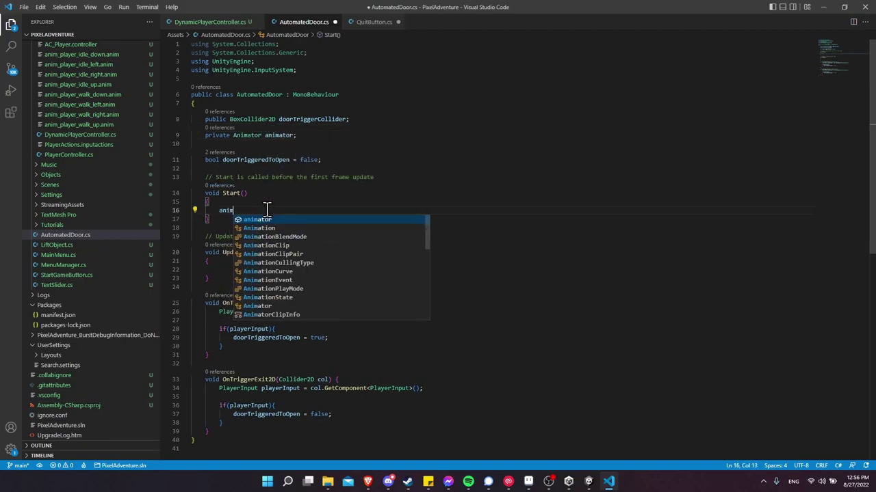
pyautogui.write('ator = GetComponent<animato')
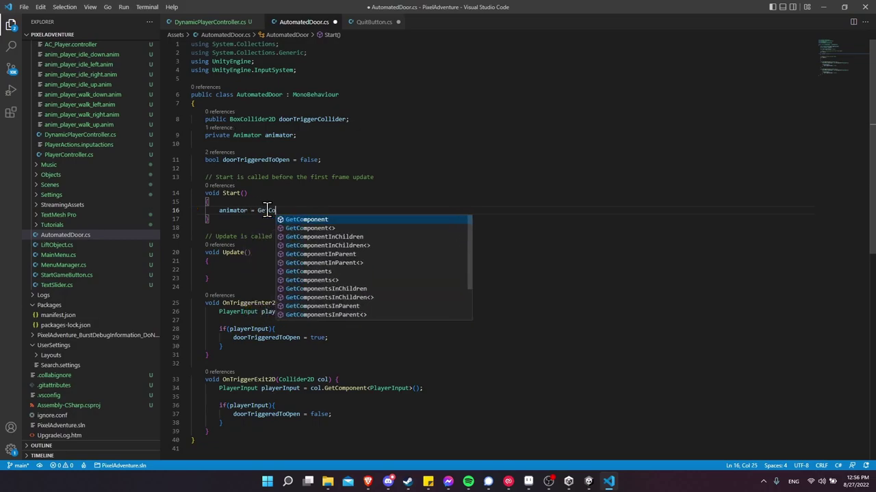
pyautogui.press('Tab')
pyautogui.write('>();')
# - In OnTriggerEnter2D, add animator.SetBool(doorTriggeredToOpen); below the doorTriggeredToOpen = true line
pyautogui.click(337, 337)
pyautogui.press('Return')
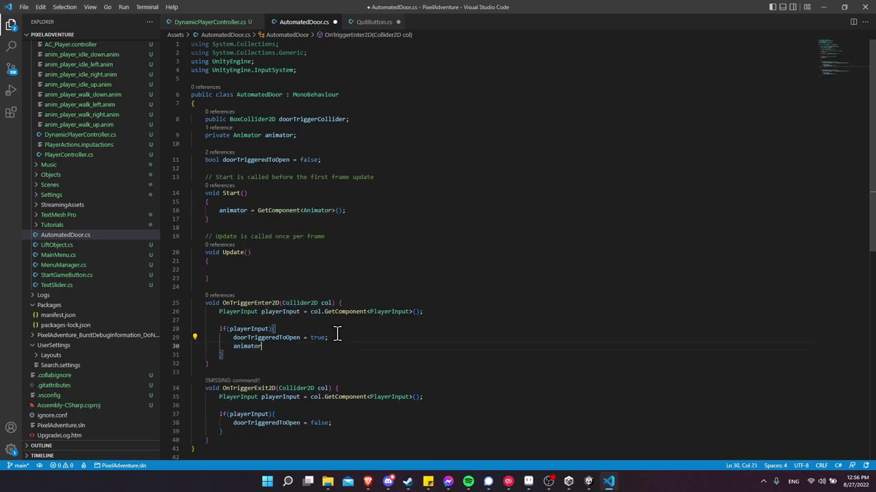
pyautogui.write('animator.SetBool(d')
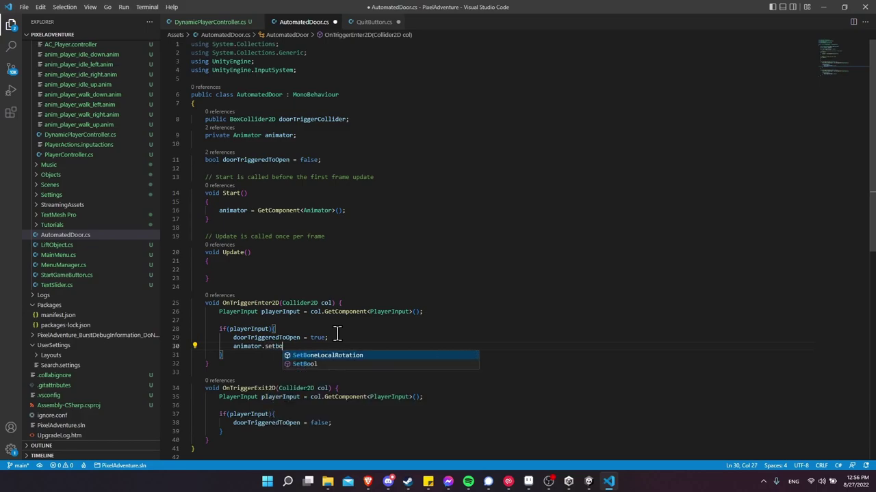
pyautogui.write('oorTri')
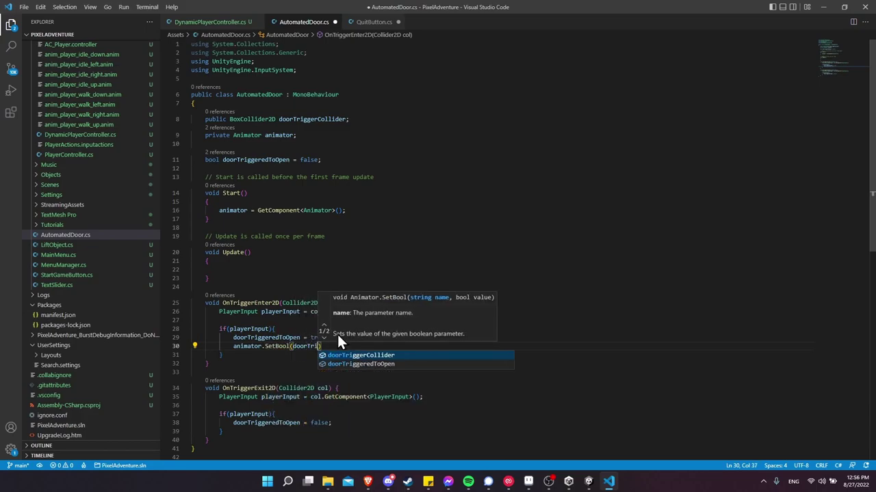
pyautogui.press('Tab')
pyautogui.write(');')
# - Copy the animator.SetBool line into OnTriggerExit2D below doorTriggeredToOpen = false
pyautogui.hotkey('shift', 'Home')
pyautogui.hotkey('ctrl', 'c')
pyautogui.click(377, 423)
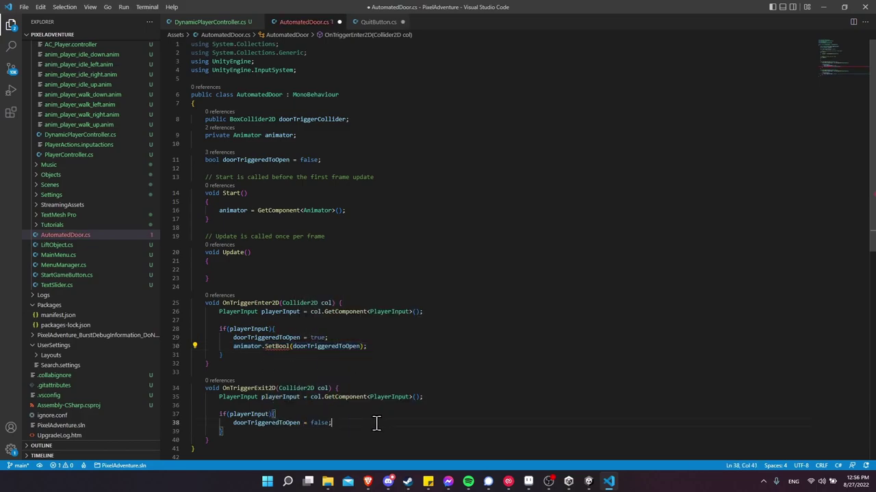
pyautogui.press('Return')
pyautogui.hotkey('ctrl', 'v')
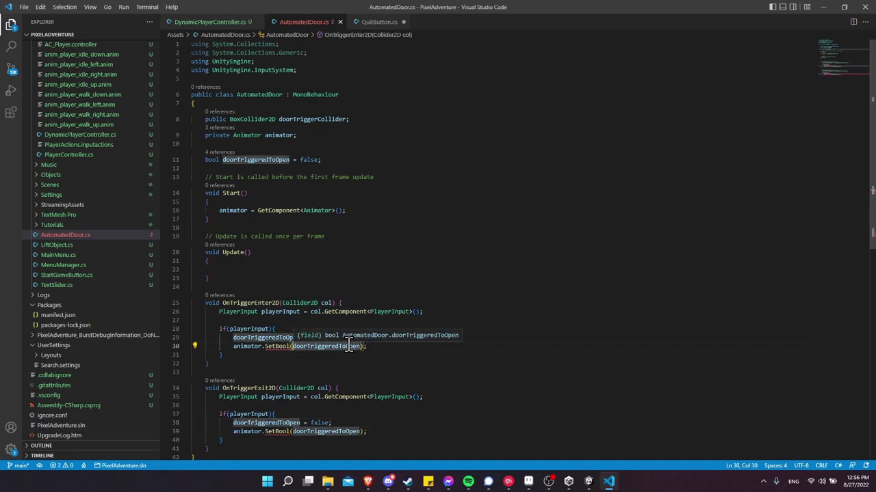
# - Change the call in OnTriggerEnter2D to animator.SetBool("triggerOpen", triggerOpen)
pyautogui.write('"doorTrig')
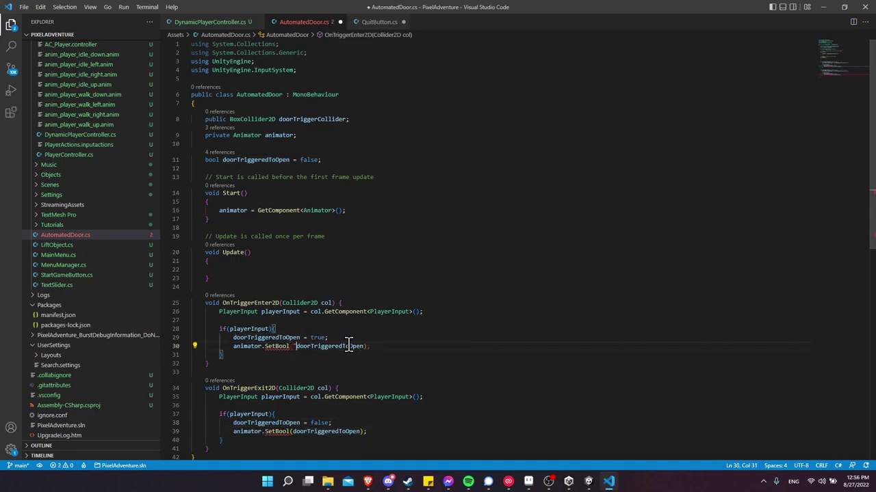
pyautogui.write('geredToOpen", doorTriggeredToOpen')
pyautogui.doubleClick(330, 346)
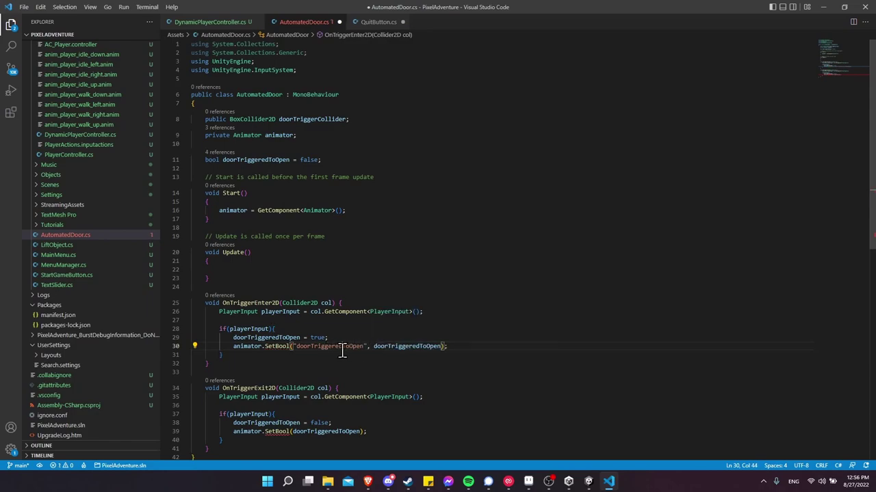
pyautogui.write('triggerOpen')
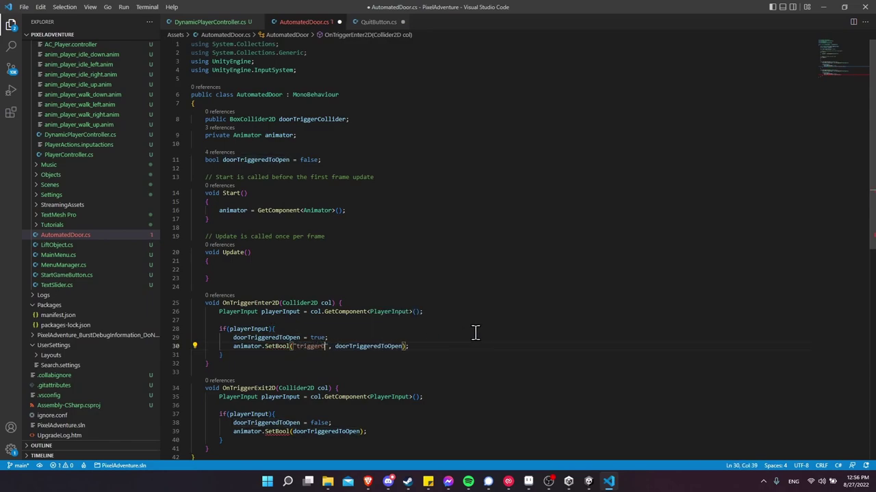
pyautogui.doubleClick(324, 346)
pyautogui.hotkey('ctrl', 'c')
pyautogui.doubleClick(385, 346)
pyautogui.hotkey('ctrl', 'v')
# - Change the call in OnTriggerExit2D to animator.SetBool("triggerOpen", triggerOpen) and save the script
pyautogui.click(333, 432)
pyautogui.doubleClick(332, 431)
pyautogui.hotkey('ctrl', 'v')
pyautogui.click(291, 433)
pyautogui.write('"')
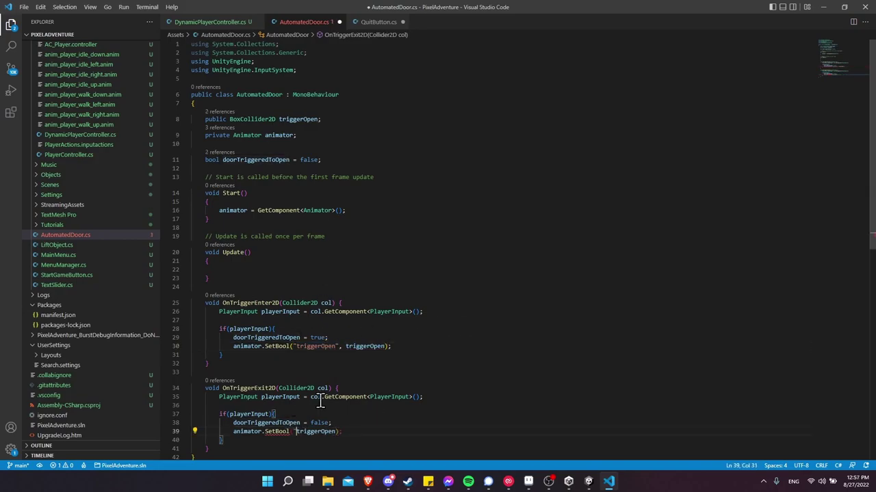
pyautogui.hotkey('ctrl', 'v')
pyautogui.write('",')
pyautogui.hotkey('ctrl', 's')
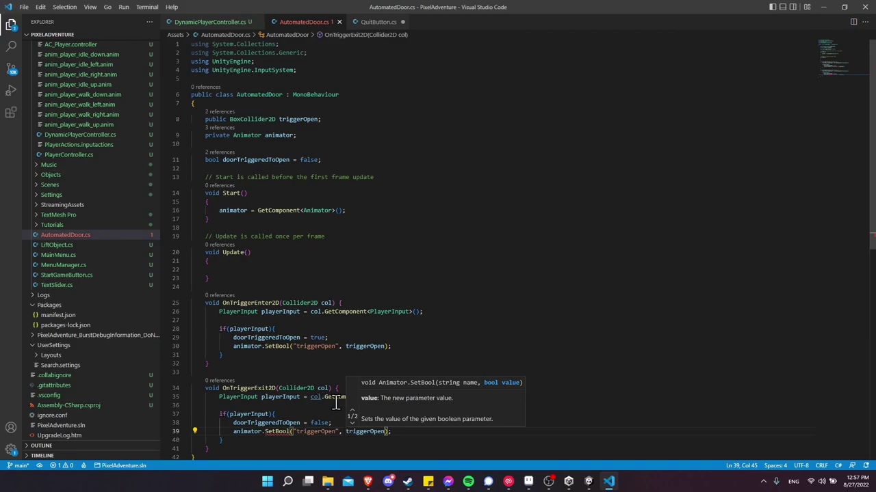
pyautogui.click(349, 432)
pyautogui.moveTo(345, 432); pyautogui.dragTo(383, 431)
pyautogui.click(412, 431)
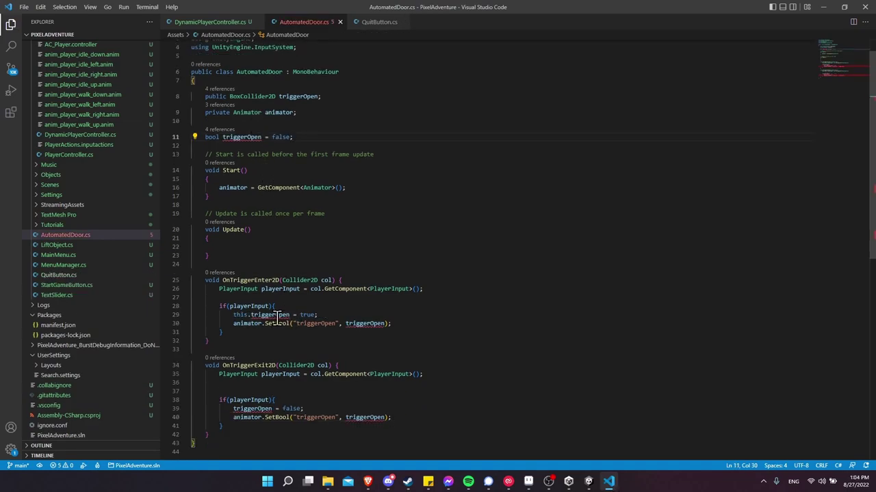
# - Delete the public BoxCollider2D triggerOpen field that duplicates the bool field's name
pyautogui.doubleClick(270, 315)
pyautogui.click(252, 137)
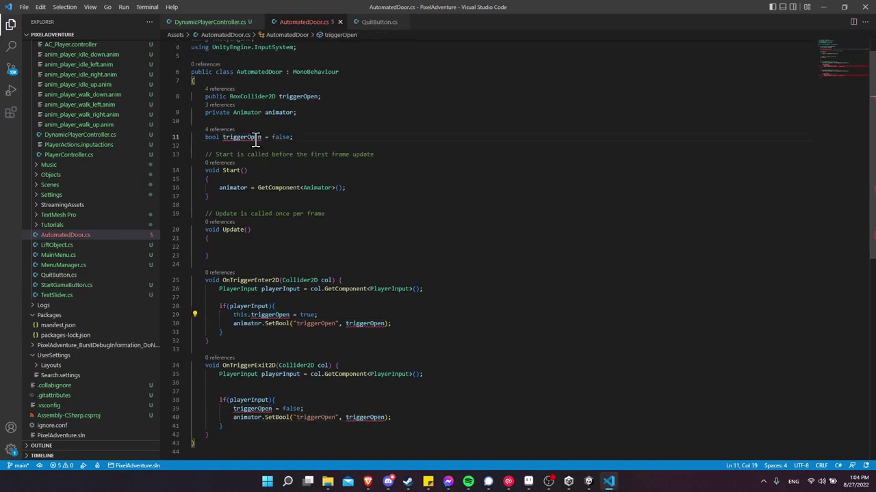
pyautogui.click(335, 96)
pyautogui.moveTo(341, 96); pyautogui.dragTo(341, 84)
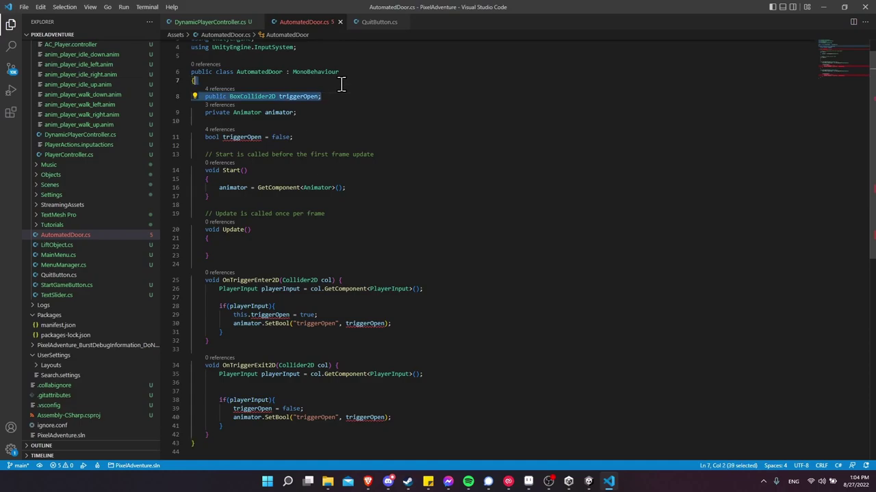
pyautogui.press('BackSpace')
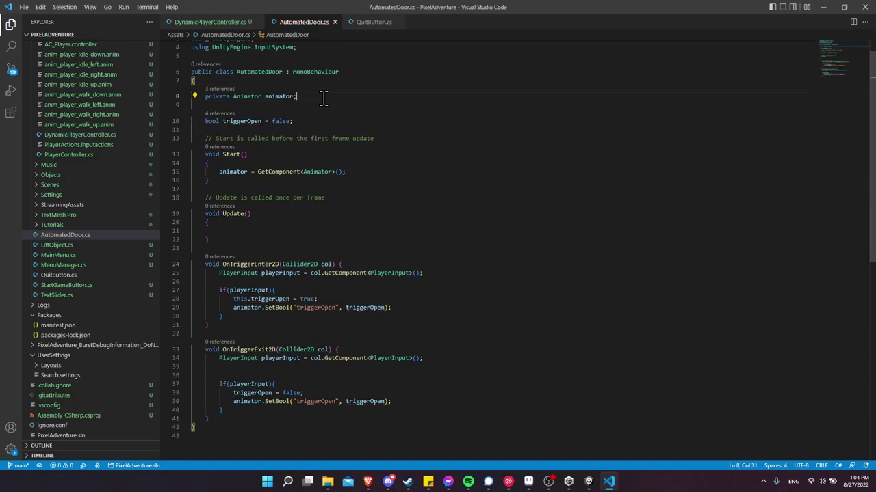
pyautogui.click(315, 117)
# - Let Unity recompile the script, review the OnTriggerEnter2D and OnTriggerExit2D declarations in the code, and stop play mode in Unity
pyautogui.hotkey('alt', 'Tab')
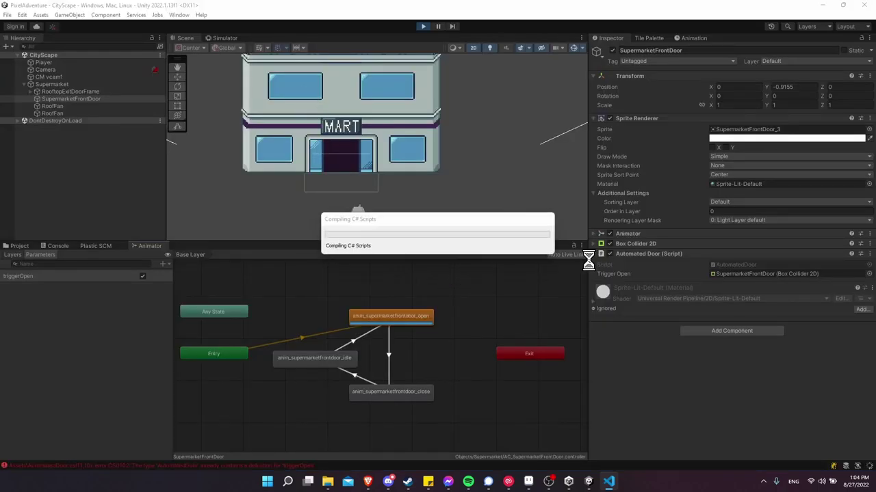
pyautogui.hotkey('alt', 'Tab')
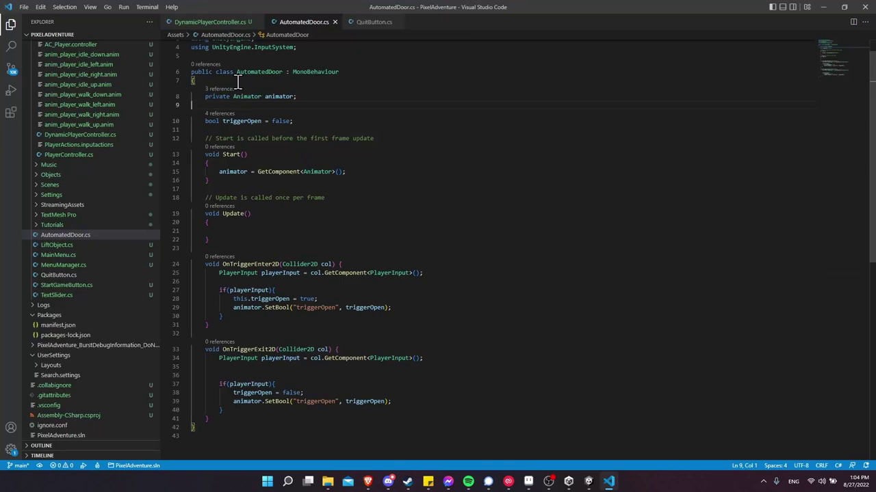
pyautogui.click(236, 264)
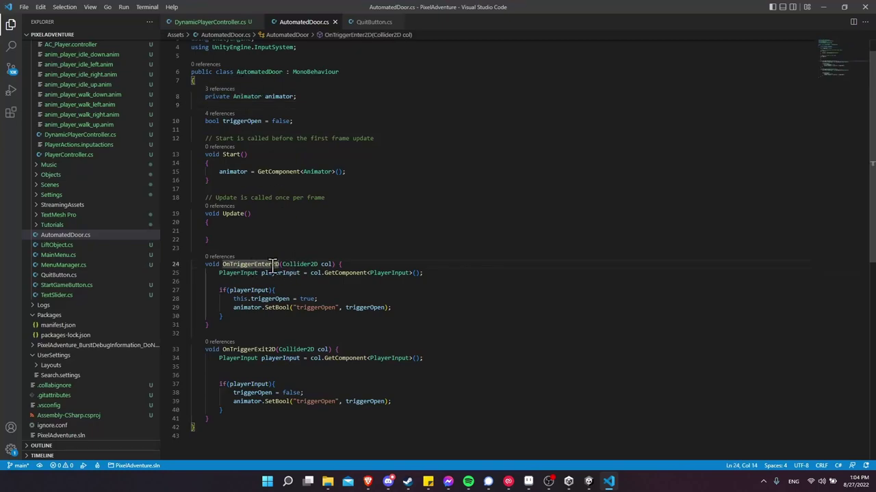
pyautogui.click(235, 349)
pyautogui.hotkey('alt', 'Tab')
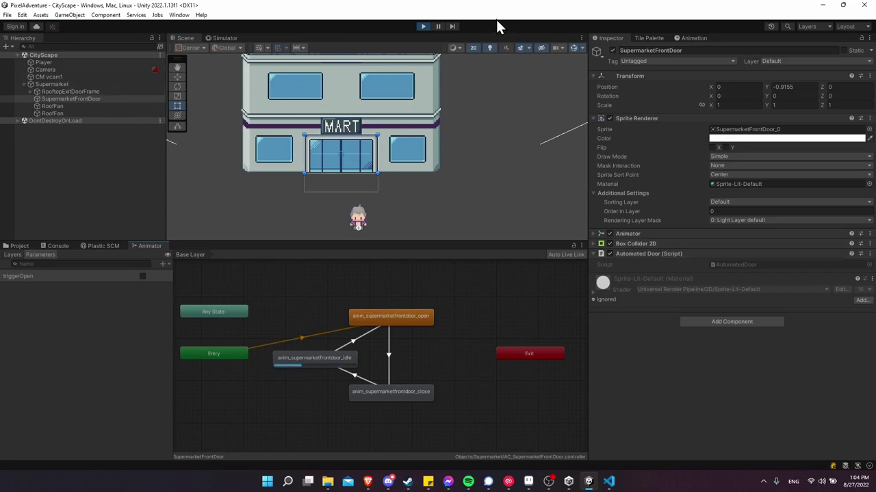
pyautogui.click(421, 26)
# - Switch to Visual Studio Code and review how both trigger methods set triggerOpen and pass it to the animator
pyautogui.hotkey('alt', 'Tab')
pyautogui.moveTo(311, 256); pyautogui.dragTo(342, 327)
pyautogui.click(342, 328)
pyautogui.click(329, 330)
pyautogui.moveTo(302, 260); pyautogui.dragTo(384, 418)
pyautogui.click(384, 418)
pyautogui.click(276, 401)
pyautogui.click(360, 403)
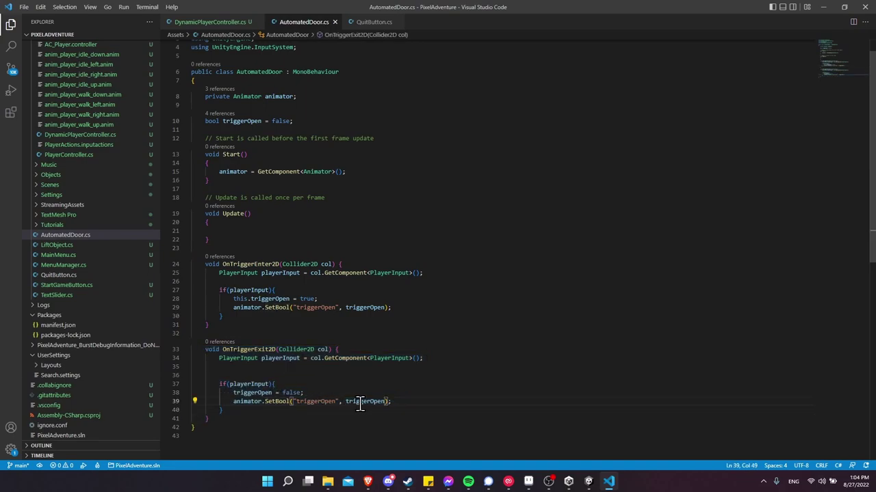
pyautogui.click(271, 393)
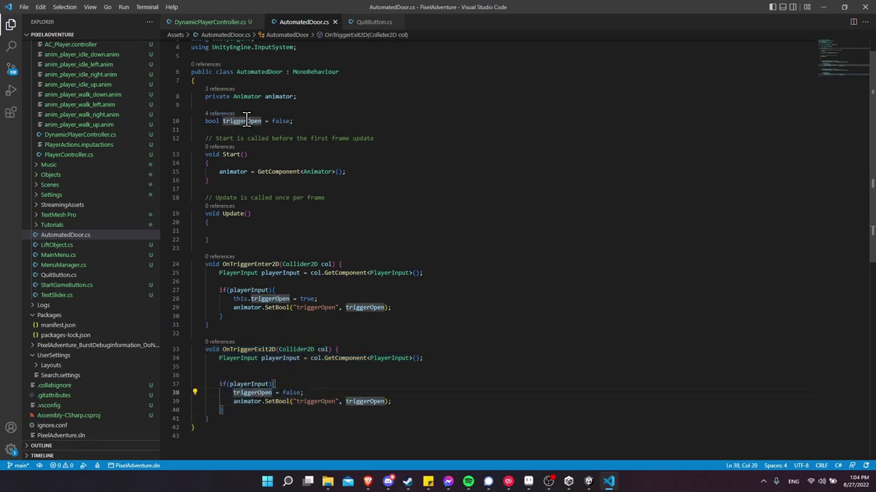
# - Switch to Unity, play the CityScape scene, and walk the player up into the supermarket front door's collider
pyautogui.hotkey('alt', 'Tab')
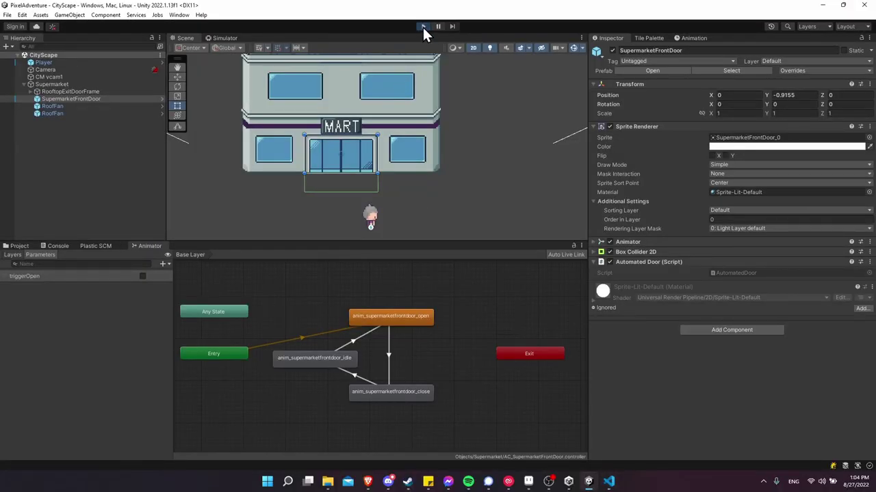
pyautogui.click(423, 26)
pyautogui.press('a')
pyautogui.press('w')
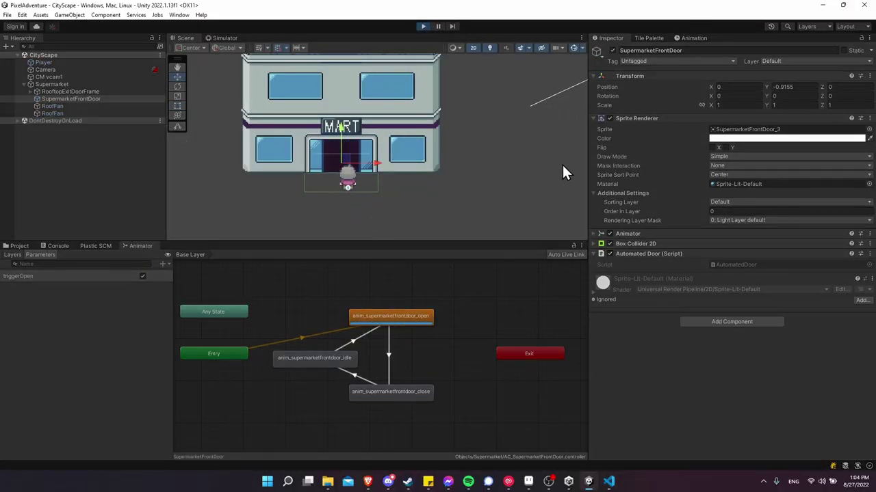
# - Walk the player out of and back into the supermarket door's collider while watching the animator states, and stop play mode
pyautogui.press('Down')
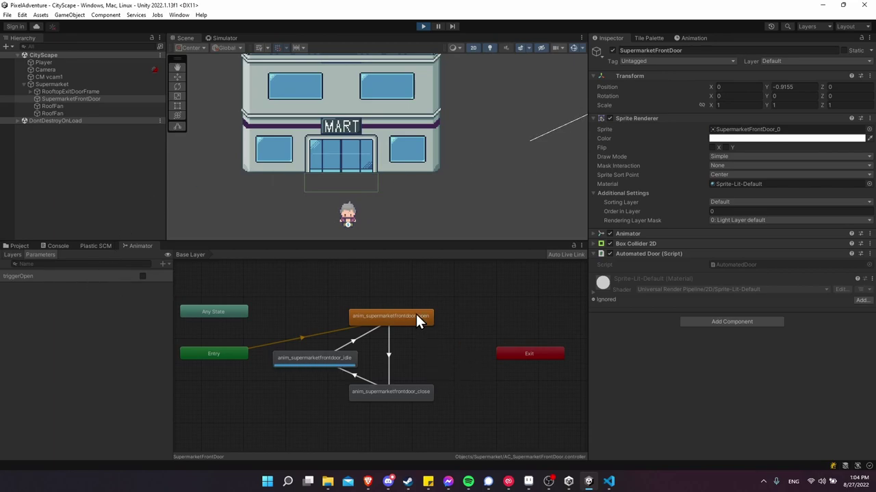
pyautogui.press('Up')
pyautogui.press('Down')
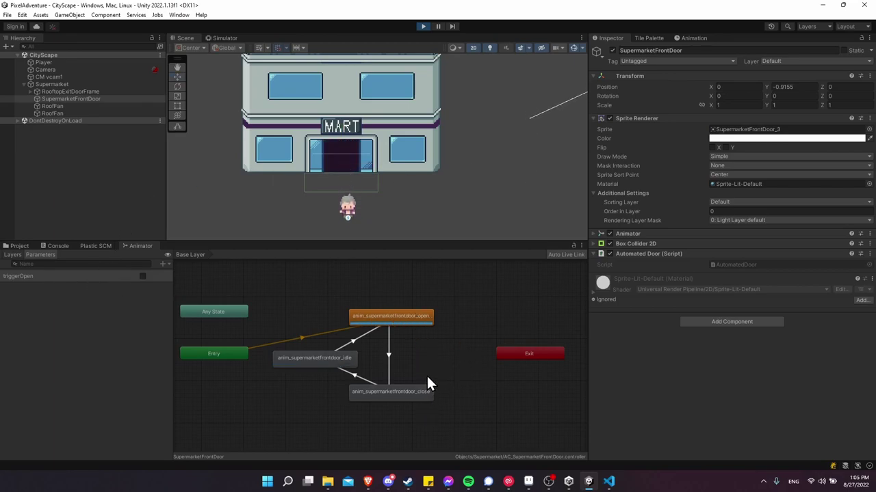
pyautogui.press('Up')
pyautogui.press('Down')
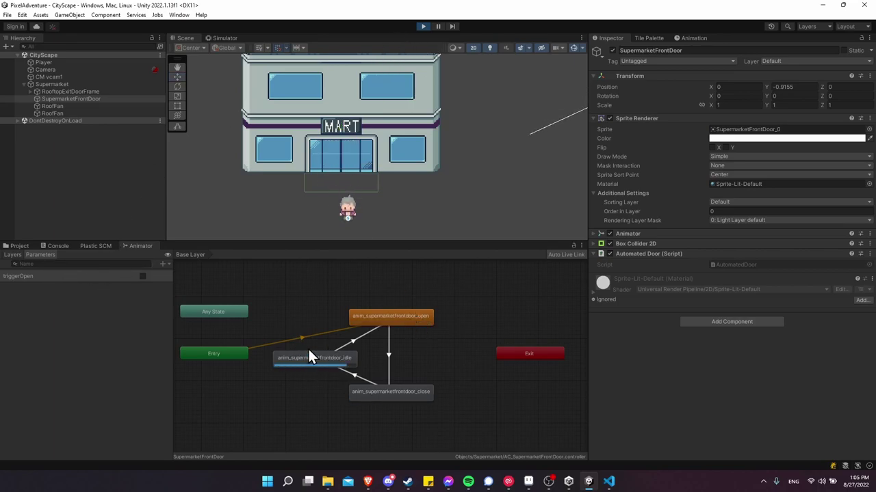
pyautogui.click(422, 26)
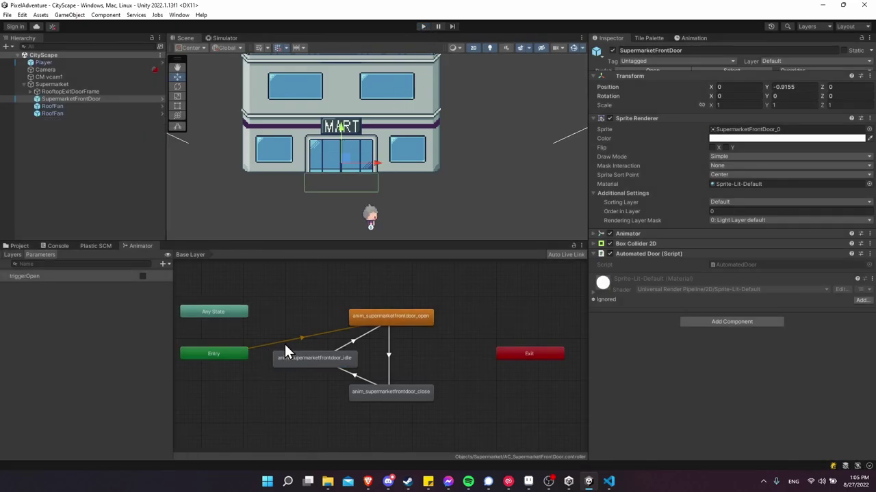
# - Set anim_supermarketfrontdoor_idle as the default state of the supermarket front door's state machine
pyautogui.press('w')
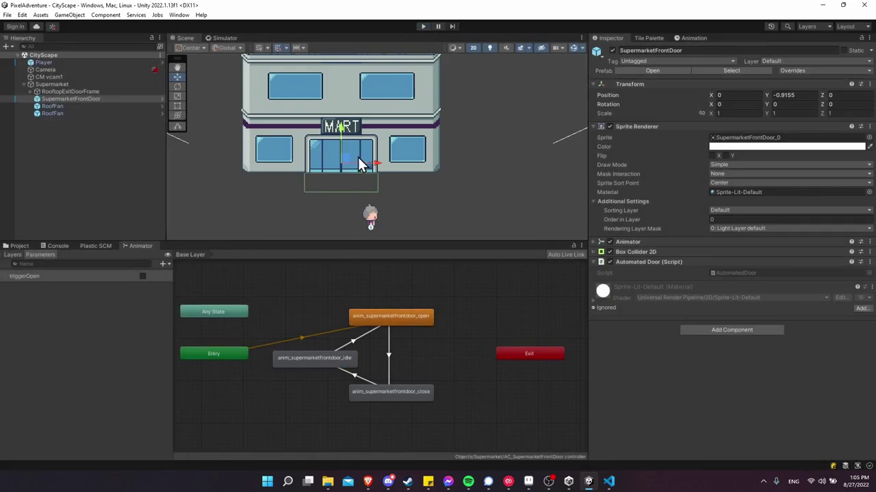
pyautogui.click(236, 355)
pyautogui.rightClick(233, 354)
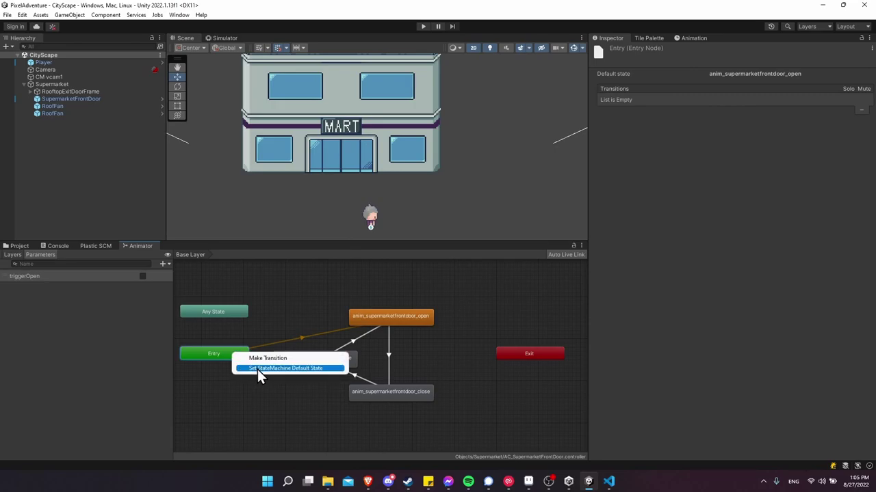
pyautogui.click(257, 369)
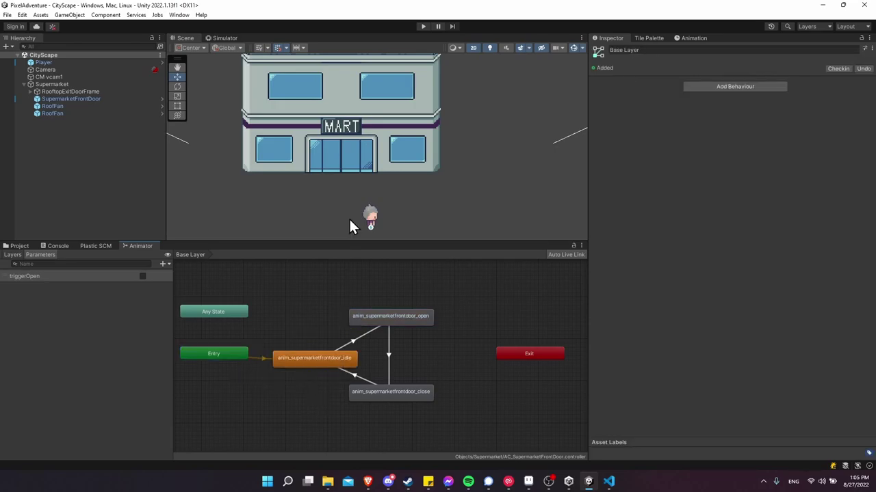
# - Play the CityScape scene and walk the player repeatedly in and out of the front door's trigger area to test the open and close animations
pyautogui.click(422, 26)
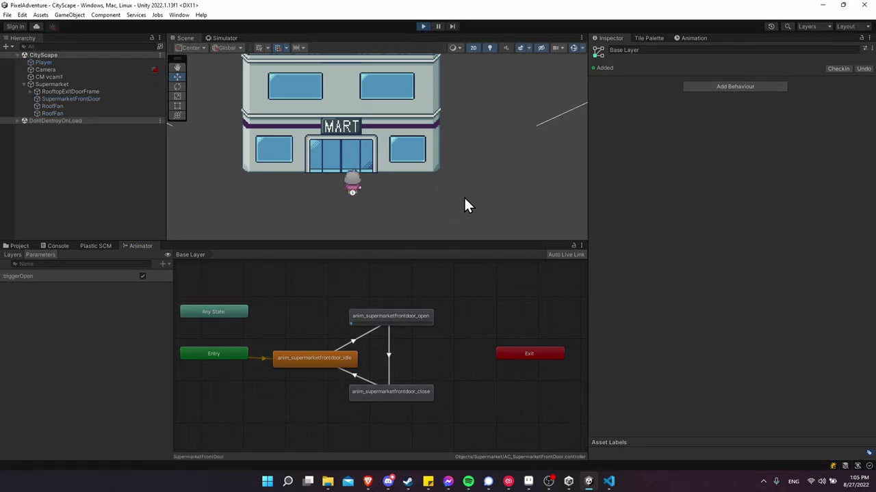
pyautogui.press('s')
pyautogui.press('a')
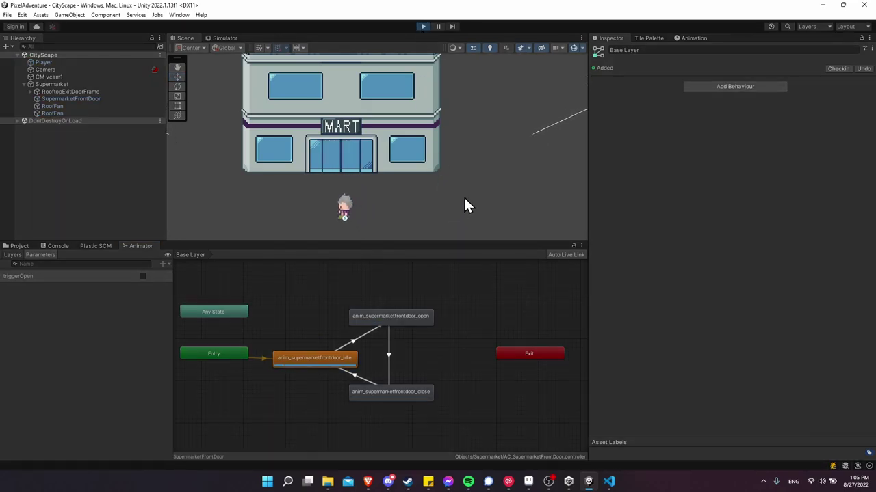
pyautogui.press('Up')
pyautogui.press('Down')
pyautogui.press('Up')
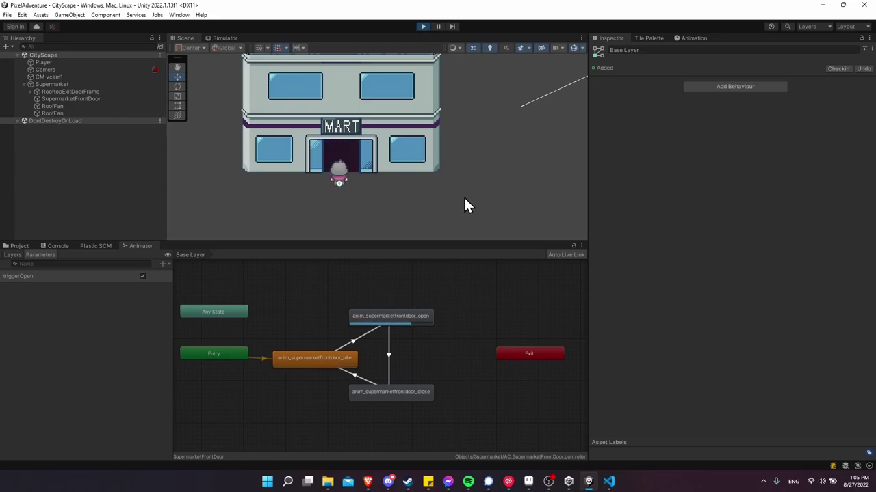
pyautogui.press('Down')
pyautogui.press('Up')
pyautogui.press('Down')
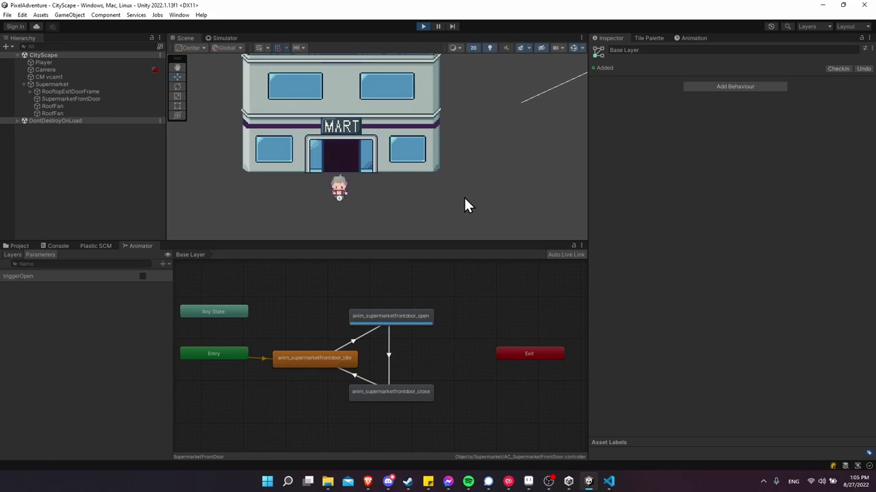
pyautogui.press('Up')
pyautogui.press('Down')
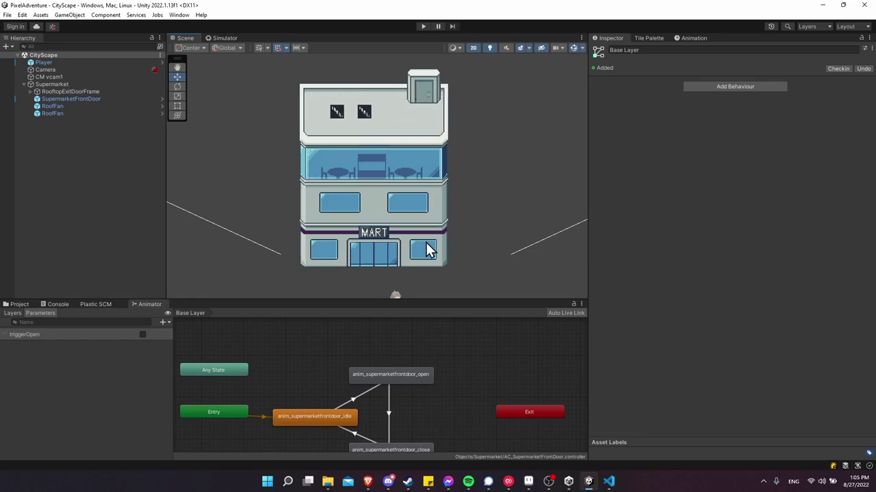
# - Examine the supermarket building in the scene from the roof fans and rooftop exit down to the front door
pyautogui.scroll(10, 429, 84)
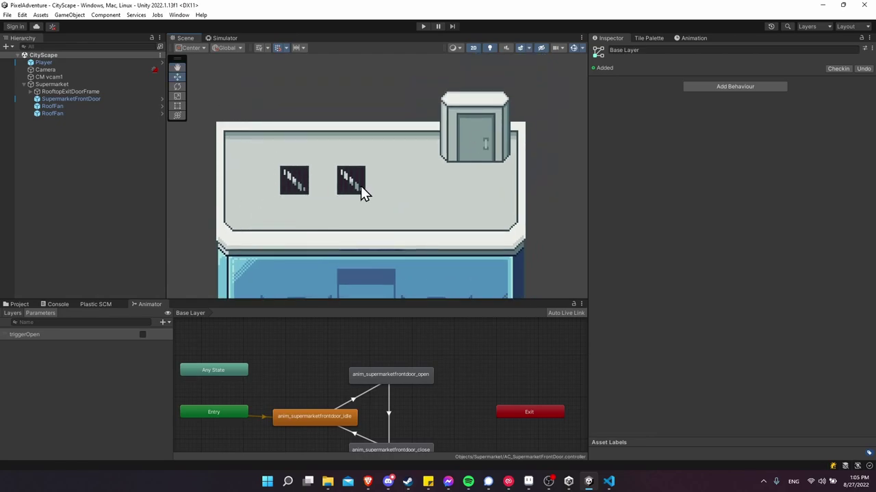
pyautogui.scroll(-3, 383, 164)
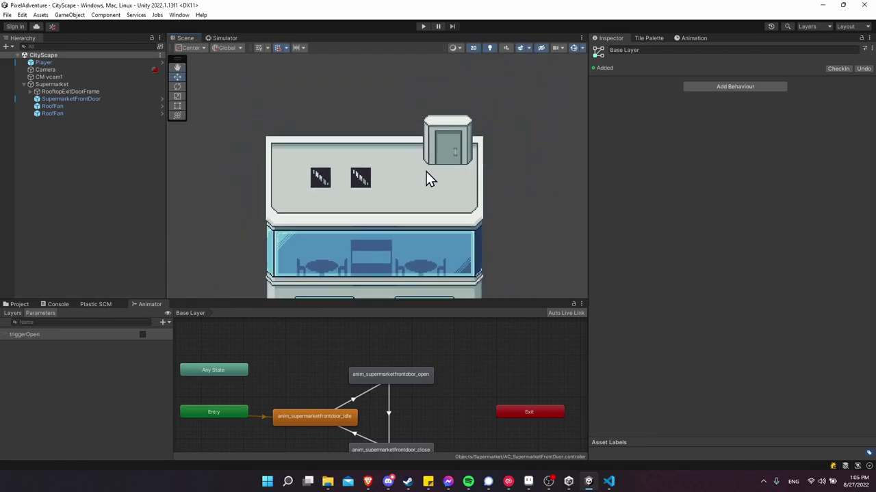
pyautogui.moveTo(438, 202); pyautogui.dragTo(429, 121, button='middle')
pyautogui.scroll(-2, 437, 89)
pyautogui.scroll(-2, 465, 243)
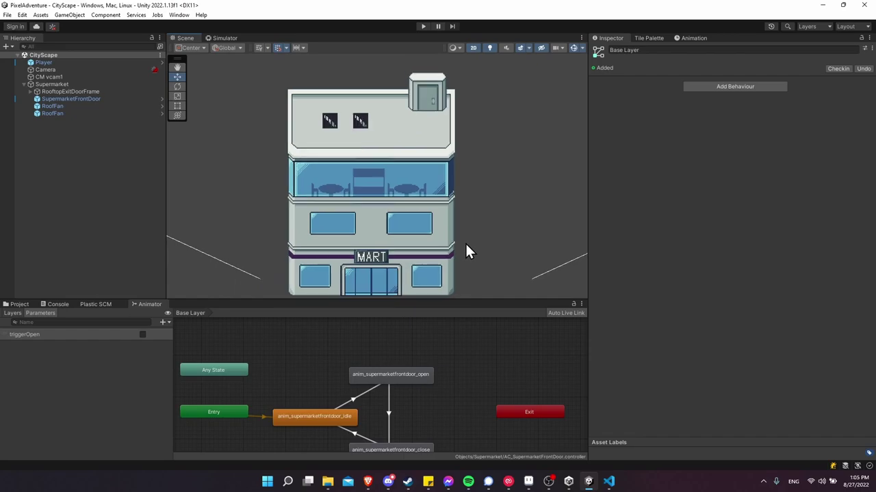
pyautogui.moveTo(355, 283); pyautogui.dragTo(357, 241, button='middle')
pyautogui.scroll(-1, 348, 217)
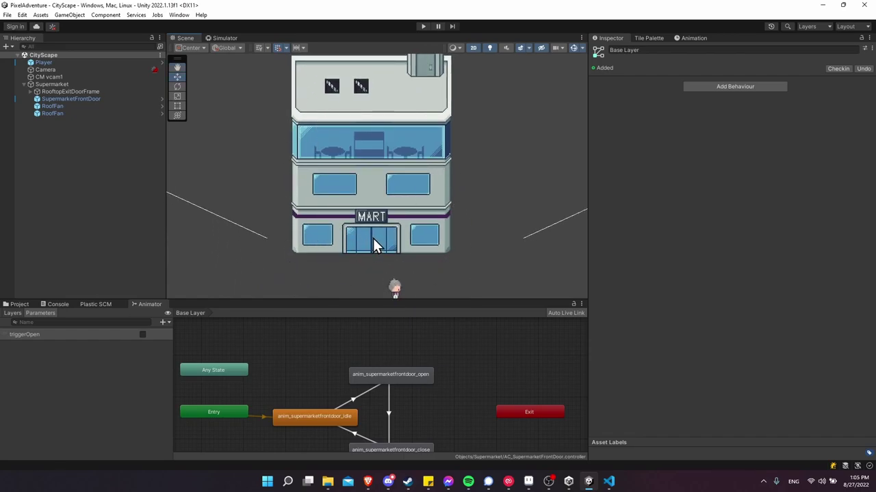
pyautogui.moveTo(472, 185); pyautogui.dragTo(442, 249, button='middle')
pyautogui.moveTo(417, 222); pyautogui.dragTo(433, 191, button='middle')
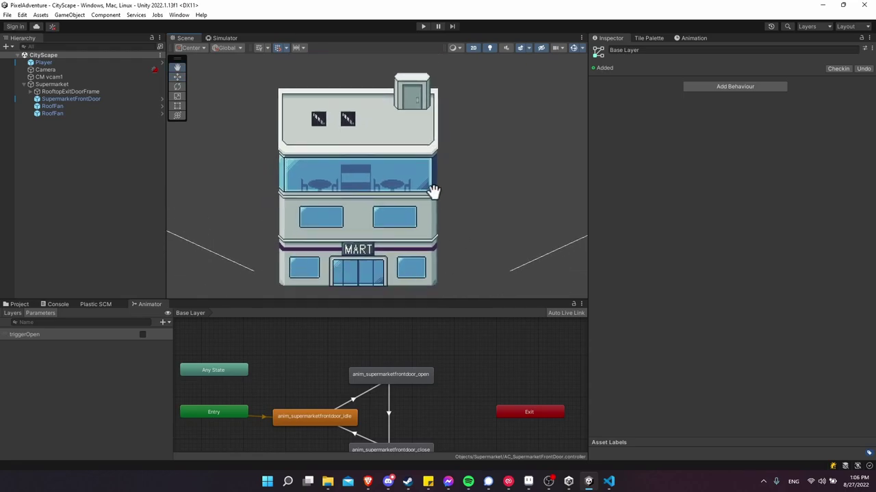
# - Add a Box Collider to the Supermarket object and lower its top edge to the roof's front ledge, about 1.54 units high
pyautogui.click(71, 83)
pyautogui.click(711, 277)
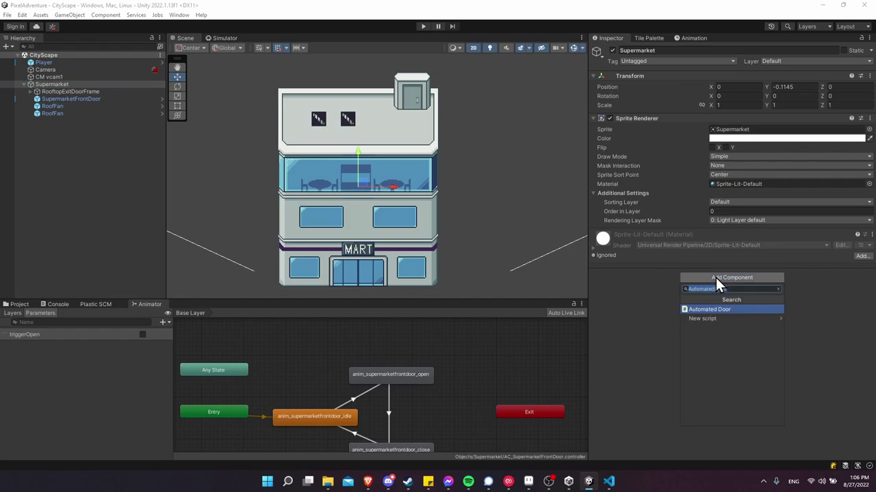
pyautogui.write('box')
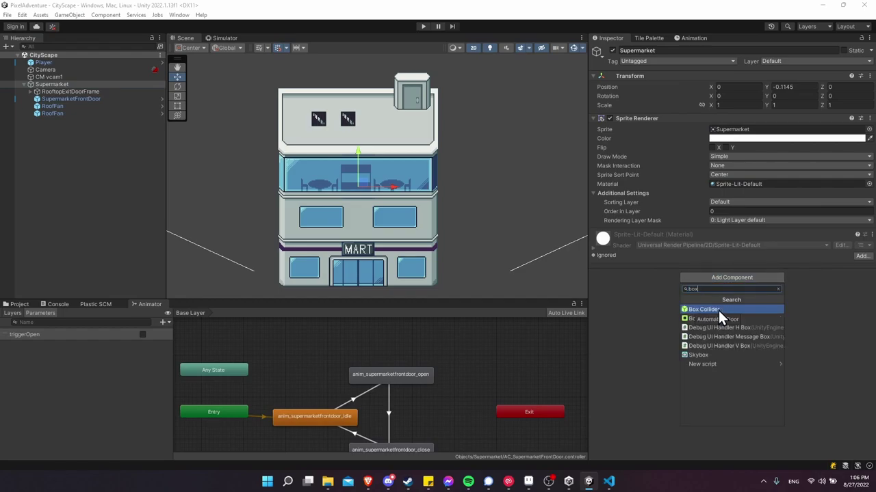
pyautogui.press('Return')
pyautogui.click(715, 245)
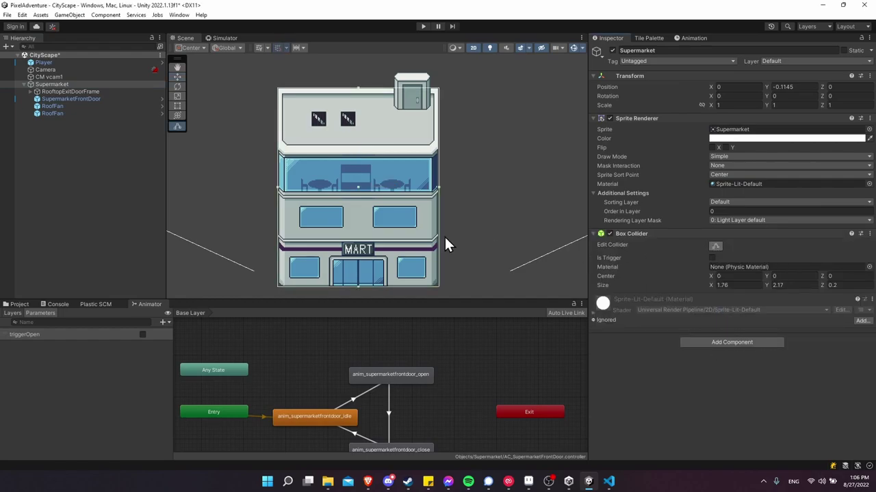
pyautogui.moveTo(358, 89); pyautogui.dragTo(360, 145)
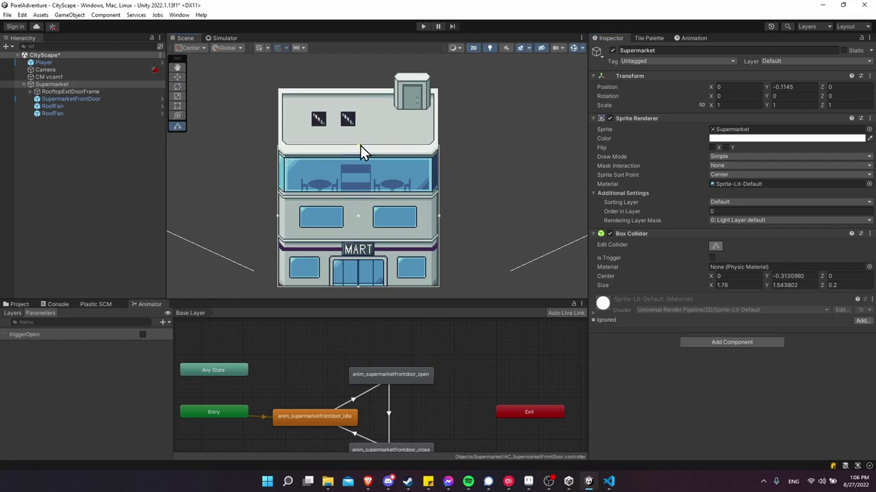
# - Inspect the supermarket's roof edges and search the available components for a collider type that suits them
pyautogui.scroll(4, 369, 144)
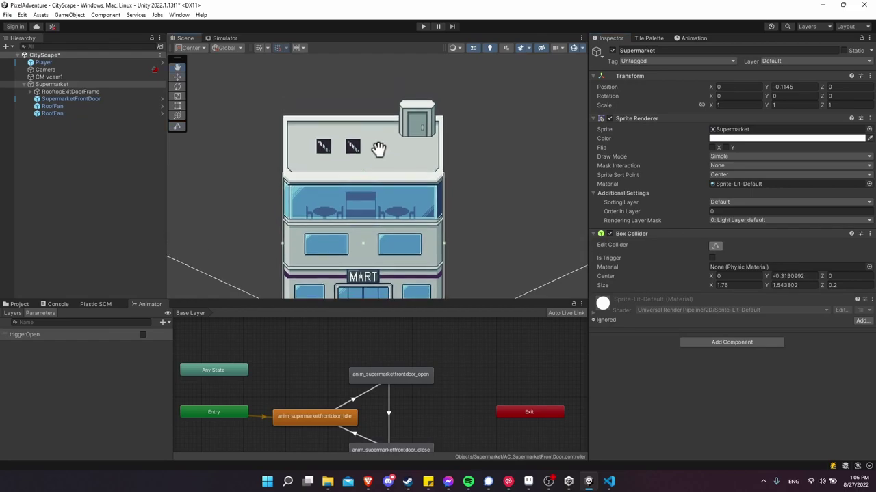
pyautogui.scroll(2, 249, 197)
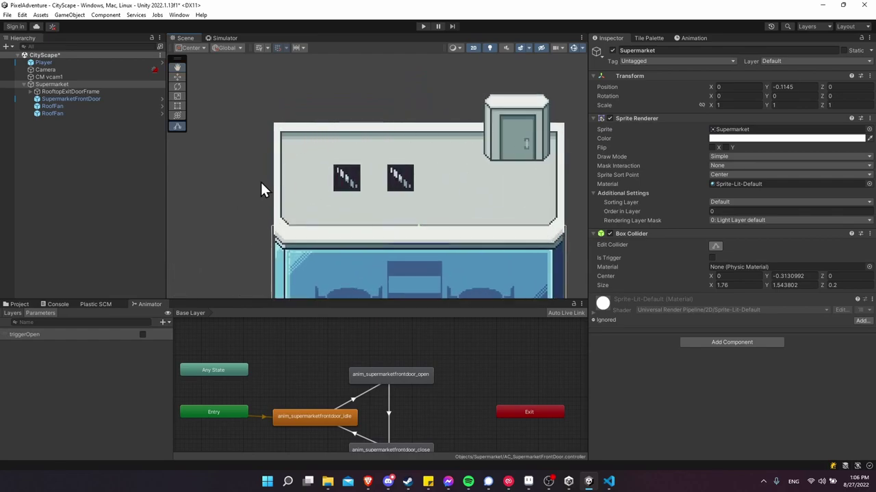
pyautogui.moveTo(432, 147); pyautogui.dragTo(342, 144, button='middle')
pyautogui.click(742, 343)
pyautogui.write('collider')
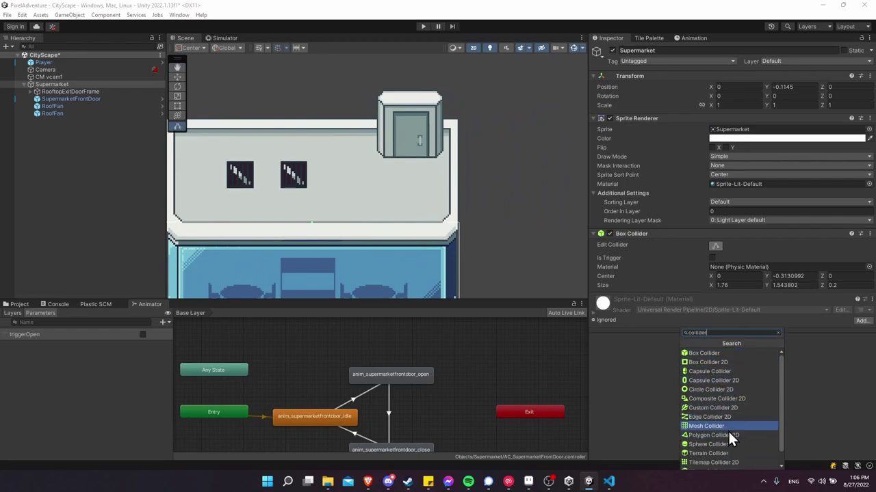
pyautogui.scroll(-1, 727, 429)
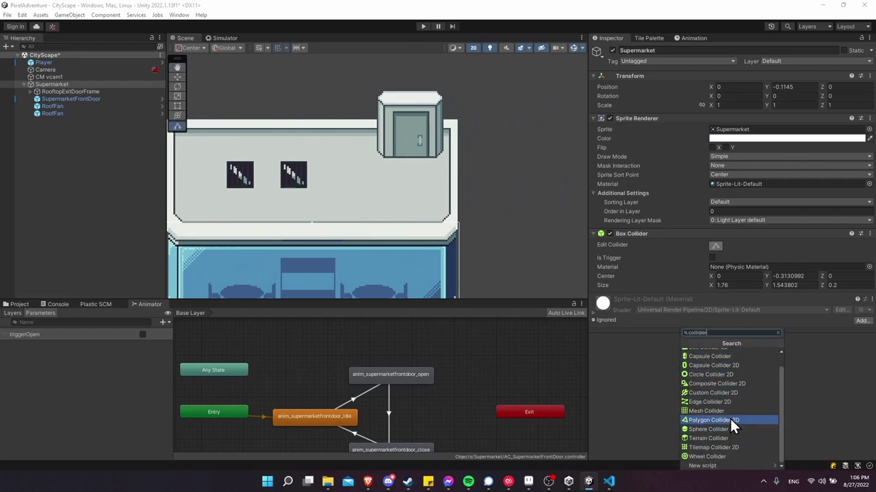
pyautogui.moveTo(325, 179); pyautogui.dragTo(411, 174, button='middle')
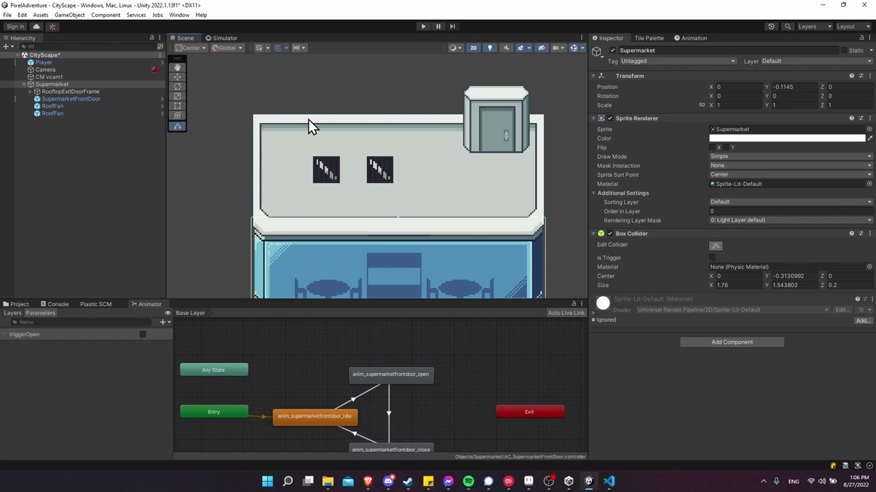
pyautogui.click(731, 342)
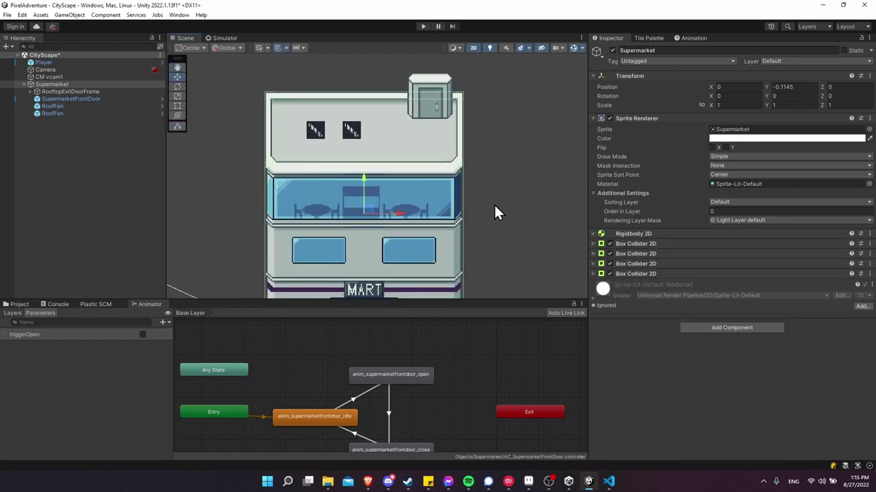
# - Add a Composite Collider 2D to the Supermarket object and enable Used By Composite on its first Box Collider 2D
pyautogui.scroll(2, 410, 195)
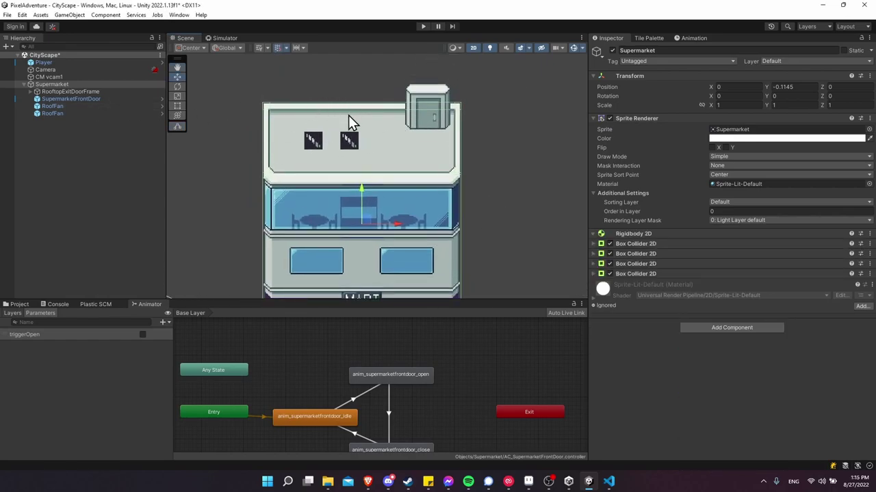
pyautogui.moveTo(276, 126); pyautogui.dragTo(314, 190, button='middle')
pyautogui.scroll(4, 314, 188)
pyautogui.moveTo(533, 163); pyautogui.dragTo(449, 130, button='middle')
pyautogui.click(733, 328)
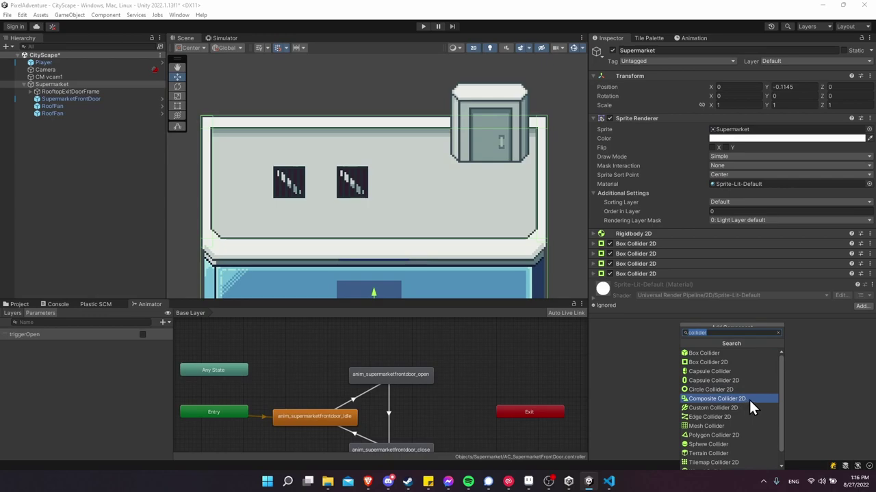
pyautogui.click(748, 399)
pyautogui.click(597, 244)
pyautogui.scroll(-2, 667, 263)
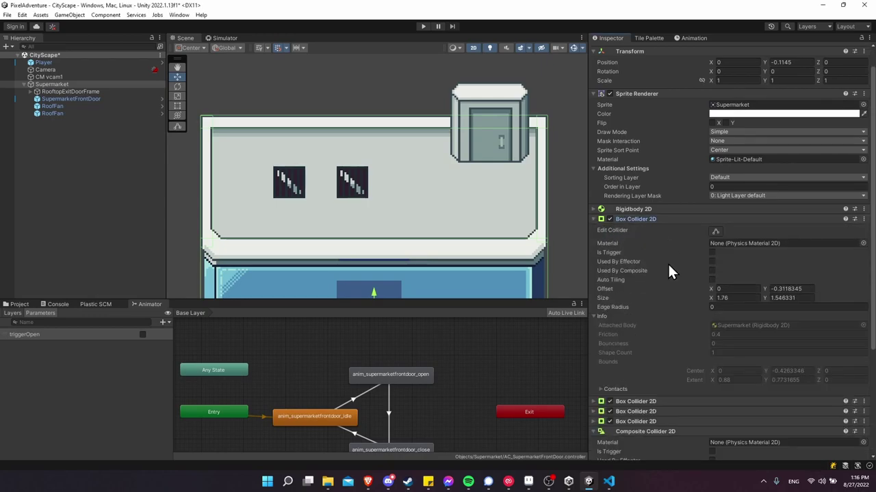
pyautogui.click(711, 245)
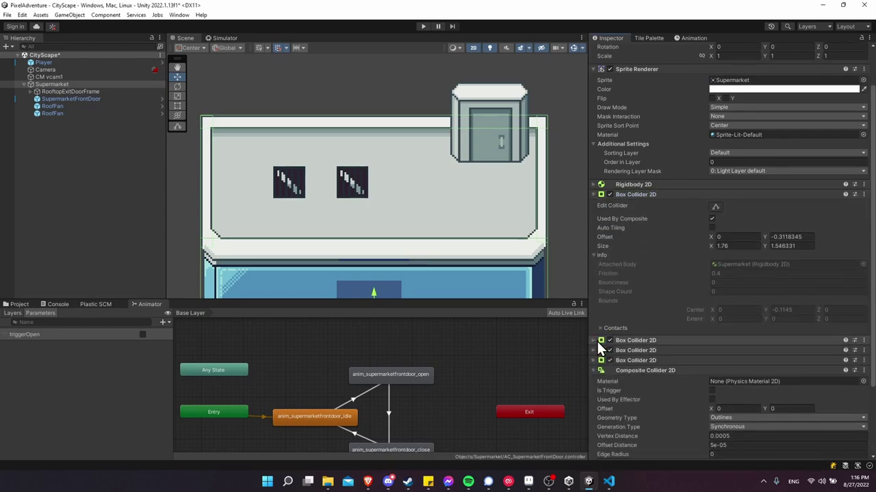
# - Enable Used By Composite on the Supermarket's remaining Box Collider 2D components and check the collider outline around the roof
pyautogui.click(594, 340)
pyautogui.click(594, 340)
pyautogui.click(595, 359)
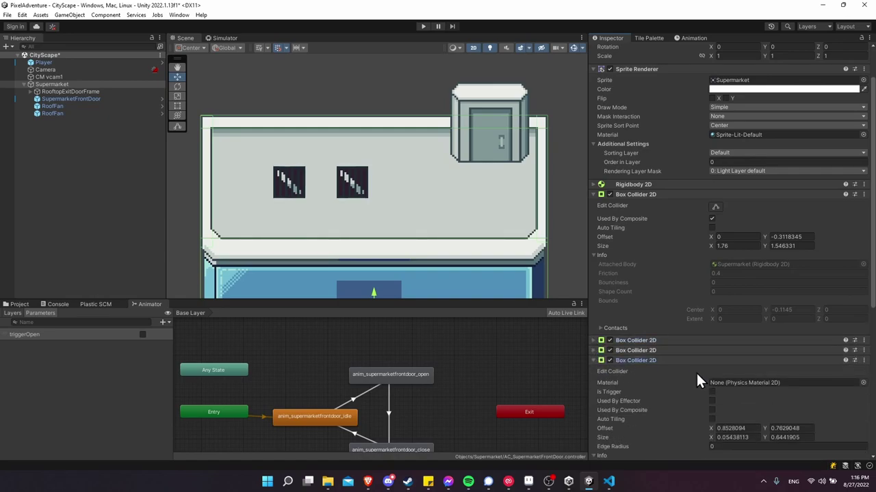
pyautogui.click(712, 407)
pyautogui.click(602, 351)
pyautogui.scroll(-1, 691, 372)
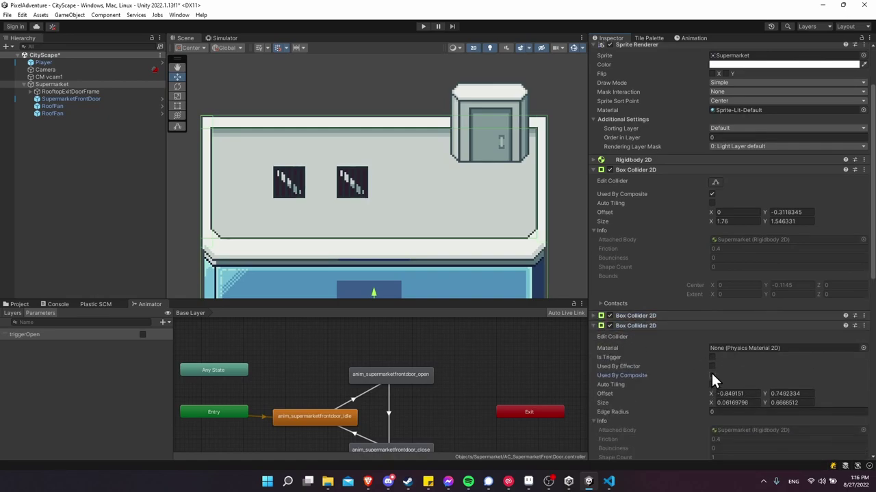
pyautogui.click(711, 371)
pyautogui.click(593, 325)
pyautogui.click(594, 335)
pyautogui.scroll(-2, 594, 335)
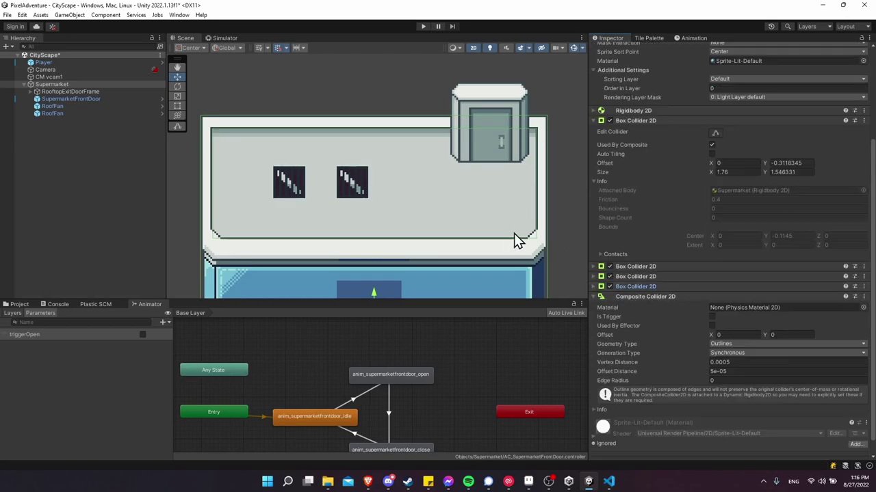
pyautogui.scroll(-4, 537, 226)
pyautogui.moveTo(569, 221); pyautogui.dragTo(497, 146, button='middle')
pyautogui.scroll(-1, 516, 140)
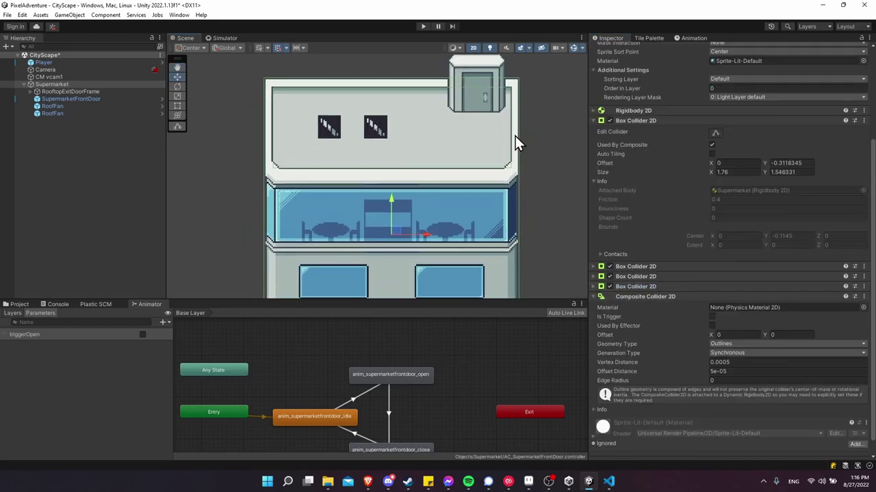
# - Test-run the scene briefly and set the Supermarket object's Rigidbody 2D body type to Static
pyautogui.click(592, 121)
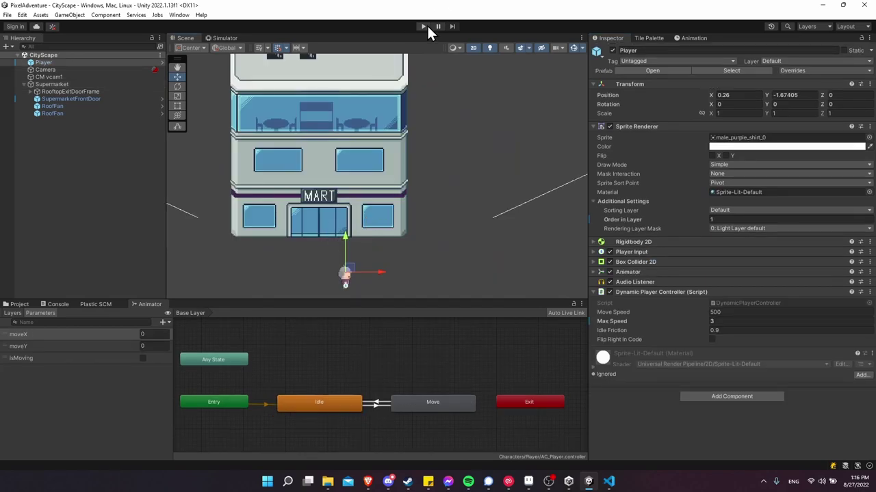
pyautogui.click(424, 26)
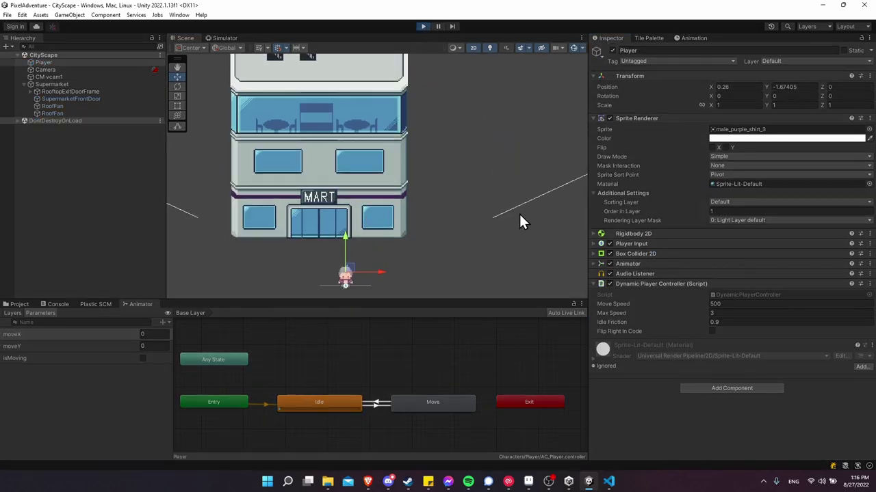
pyautogui.click(422, 26)
pyautogui.click(51, 84)
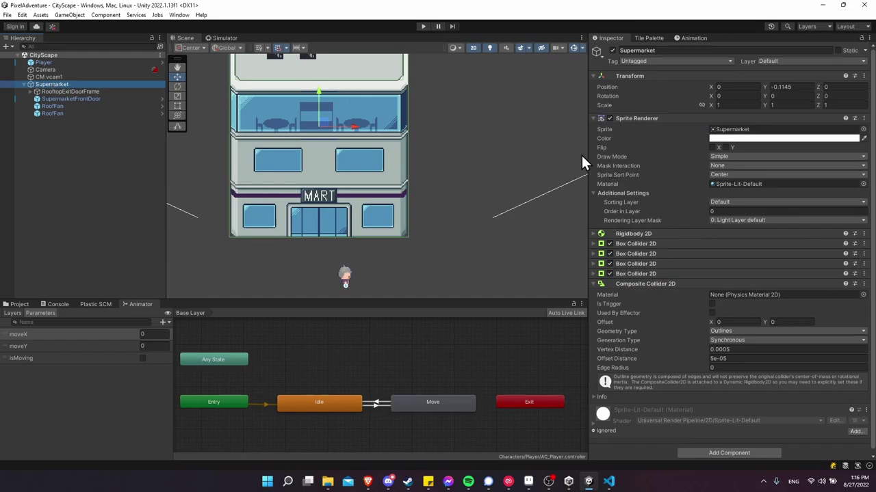
pyautogui.click(593, 233)
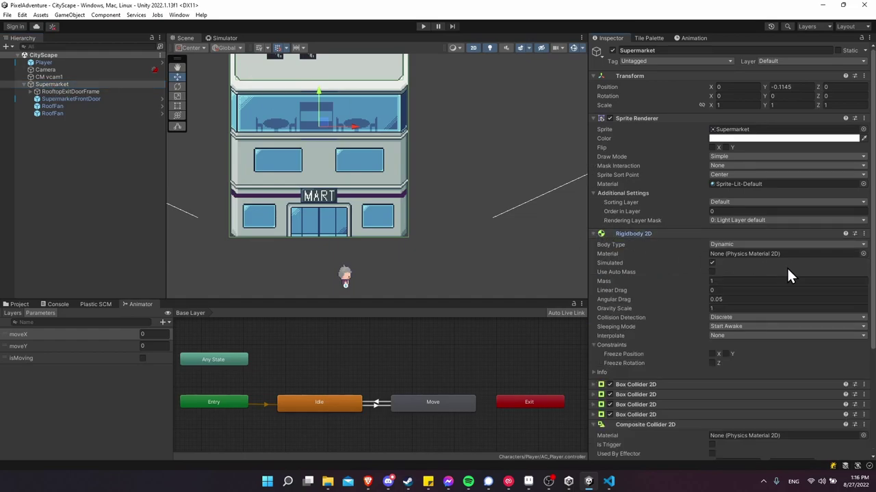
pyautogui.click(745, 247)
pyautogui.click(742, 274)
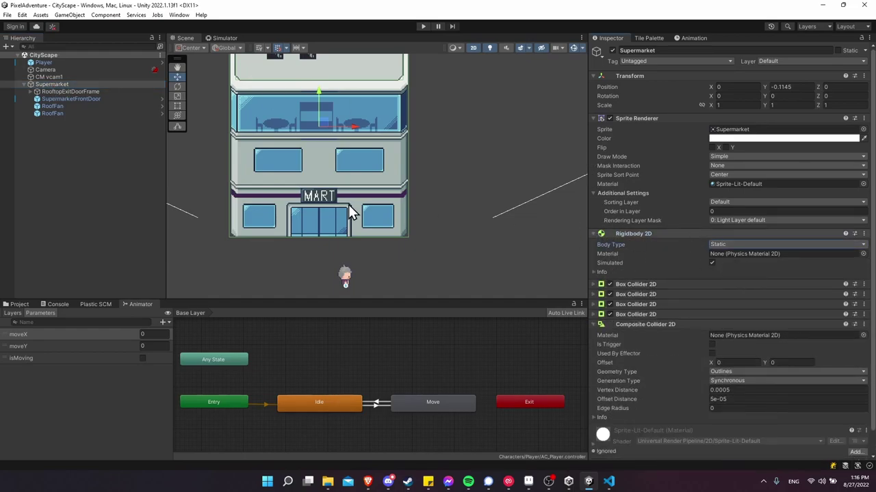
# - Play-test the scene, walking the player past the front door and around the outside of the supermarket to check its colliders
pyautogui.moveTo(443, 130); pyautogui.dragTo(493, 146, button='middle')
pyautogui.scroll(-3, 501, 166)
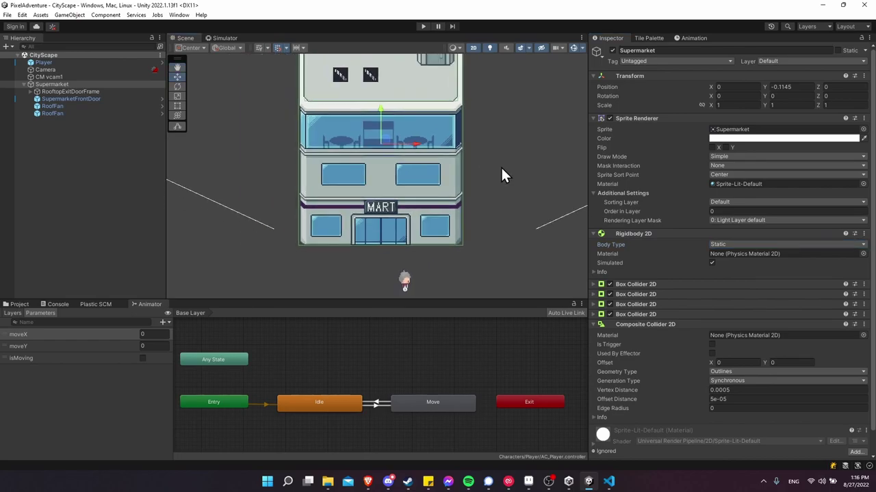
pyautogui.click(423, 26)
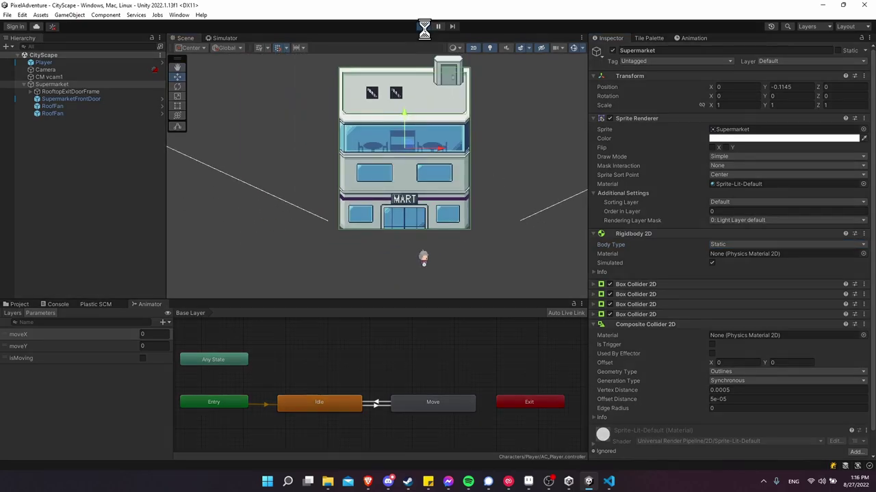
pyautogui.click(485, 276)
pyautogui.press('d')
pyautogui.press('w')
pyautogui.press('a')
pyautogui.press('d')
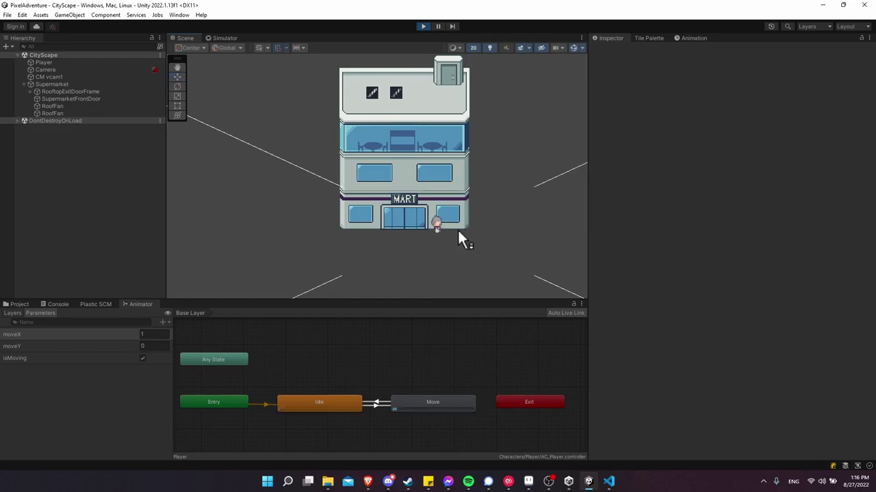
pyautogui.press('a')
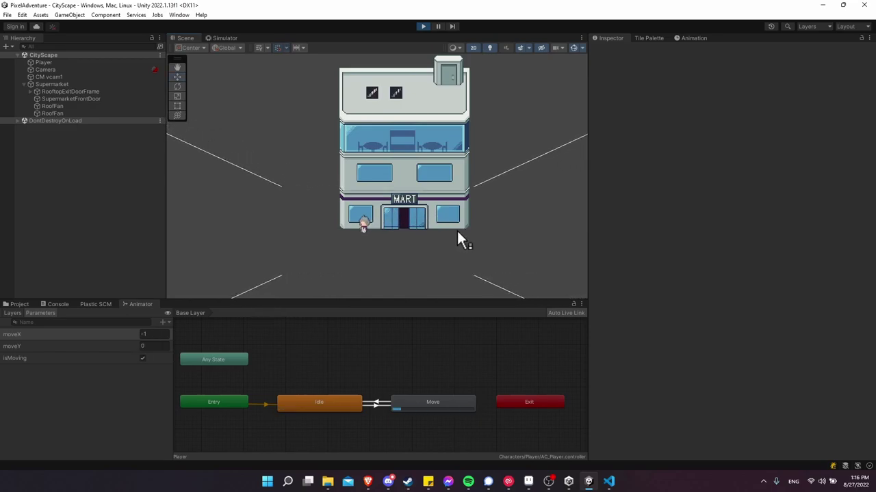
pyautogui.press('w')
pyautogui.press('d')
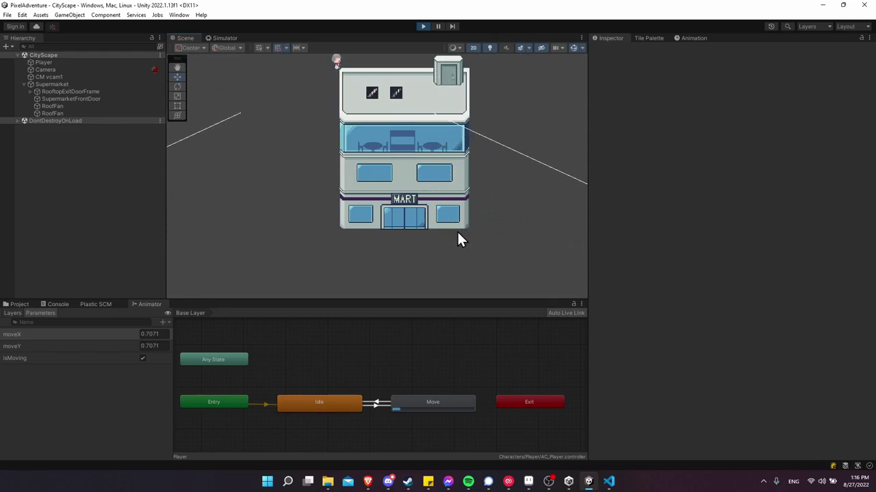
pyautogui.press('s')
pyautogui.press('d')
pyautogui.press('s')
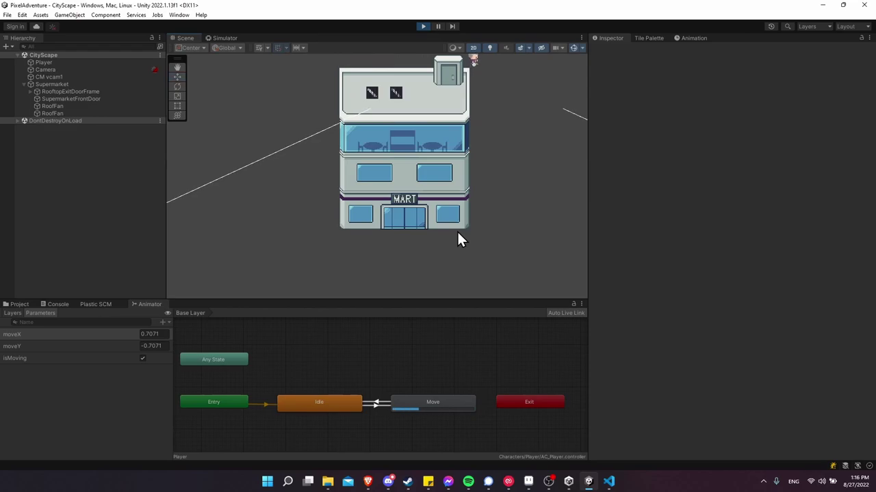
pyautogui.press('a')
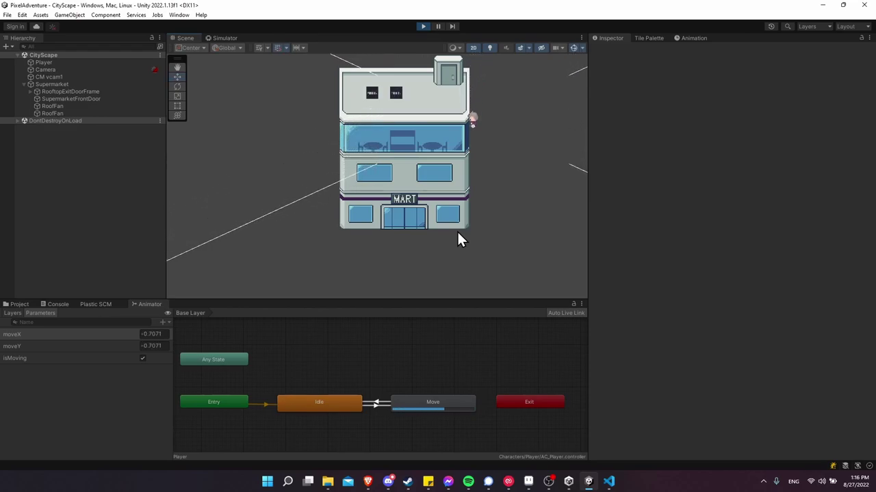
pyautogui.press('w')
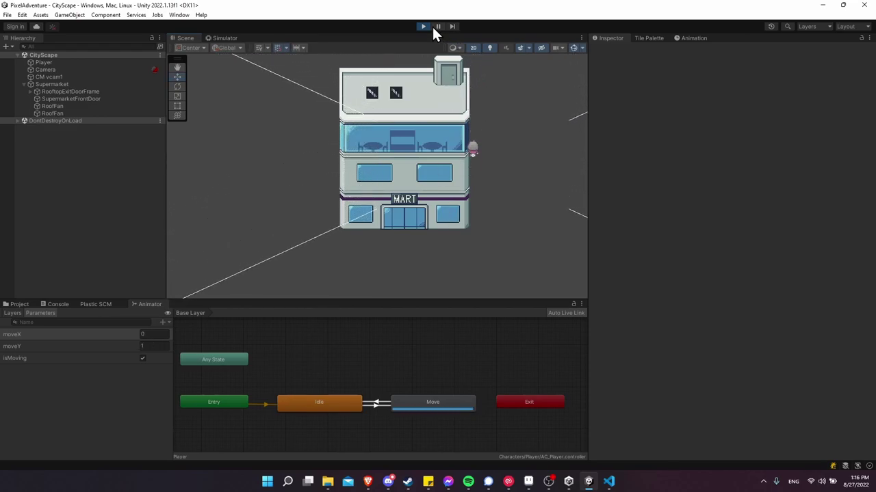
pyautogui.click(422, 26)
# - Move the Player object up onto the supermarket's roof, at a Y position of about 0.46
pyautogui.moveTo(498, 167); pyautogui.dragTo(444, 214, button='middle')
pyautogui.click(77, 63)
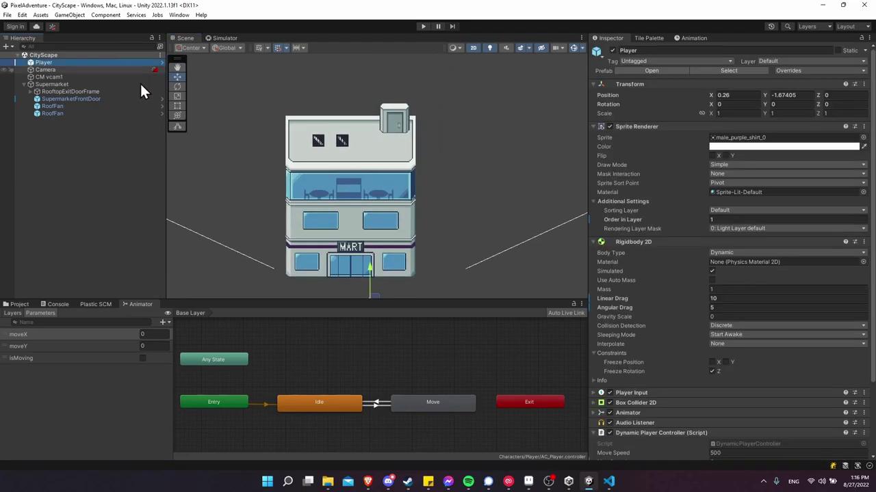
pyautogui.scroll(-2, 446, 283)
pyautogui.moveTo(403, 263); pyautogui.dragTo(405, 134)
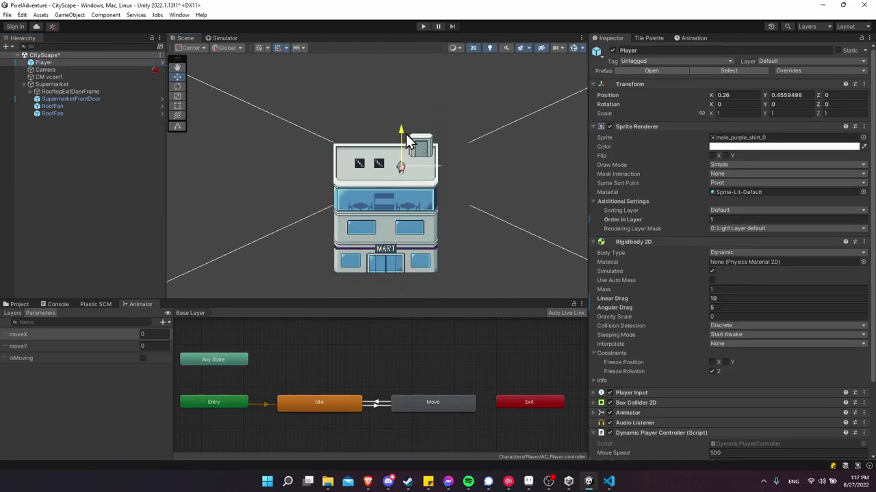
pyautogui.scroll(3, 461, 178)
# - Run the scene and walk the player along the roof's back edge and corner to test the roof colliders
pyautogui.click(423, 26)
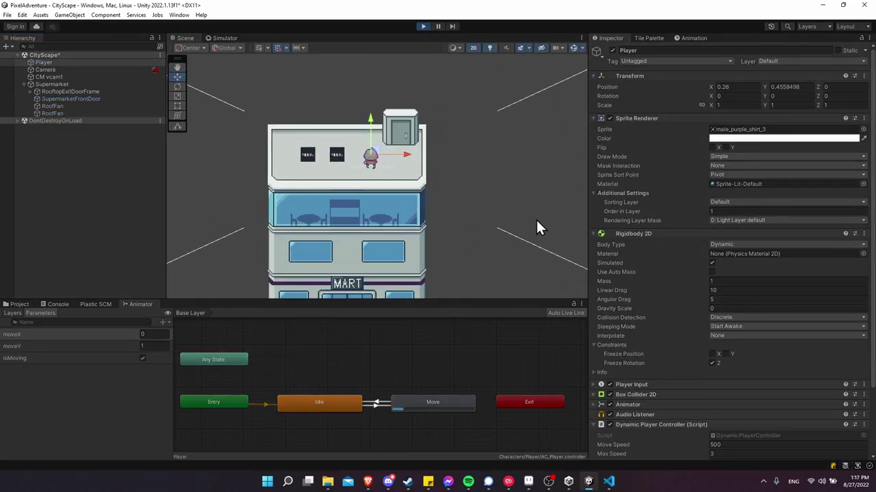
pyautogui.press('a')
pyautogui.press('w')
pyautogui.press('w')
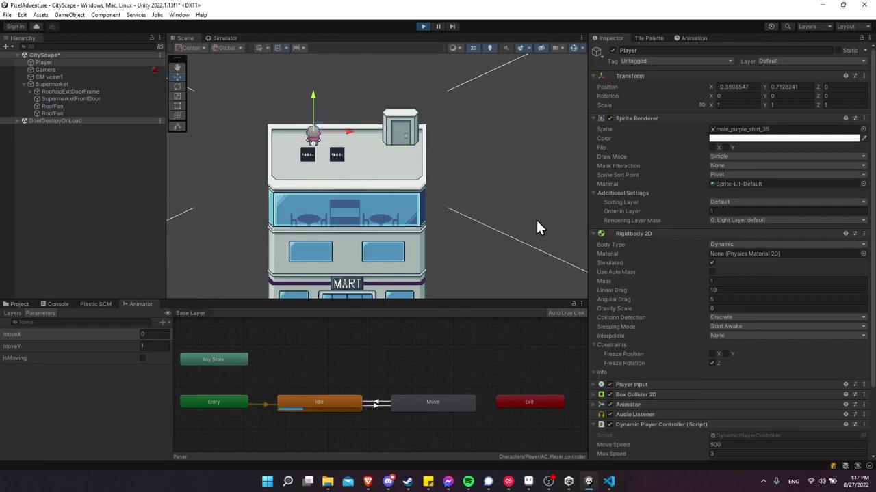
pyautogui.press('a')
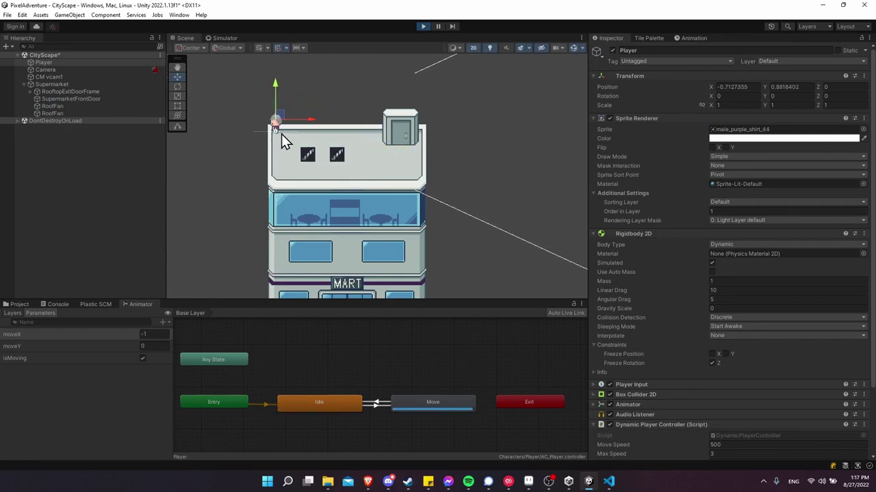
pyautogui.press('s')
pyautogui.press('d')
# - Test the roof in the Simulator view, walking the player across it and behind the rooftop exit door, and end the run
pyautogui.click(224, 37)
pyautogui.press('d')
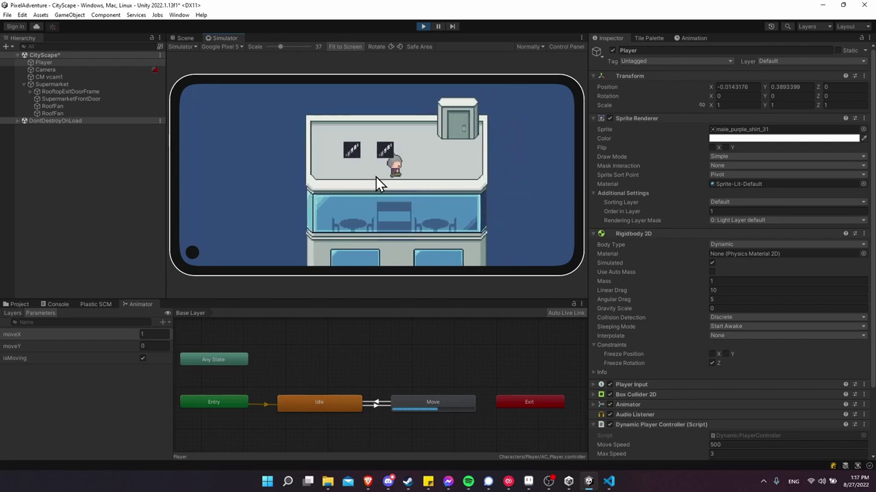
pyautogui.press('w')
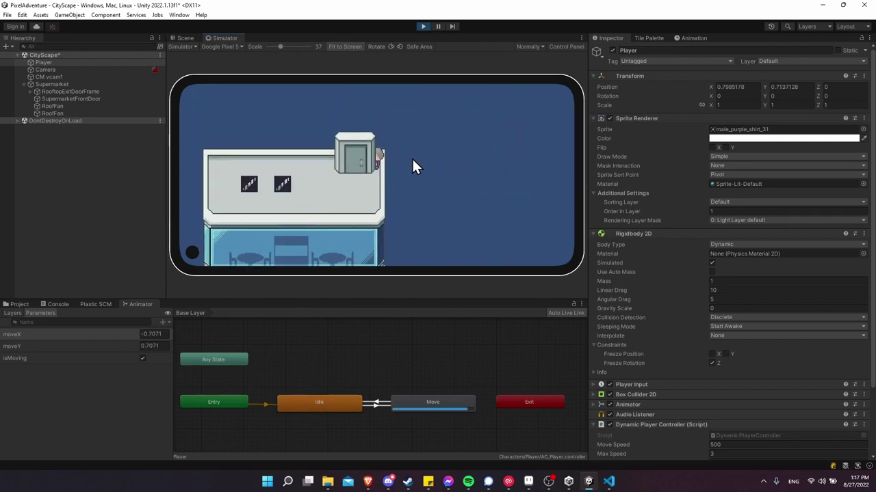
pyautogui.press('a')
pyautogui.press('a')
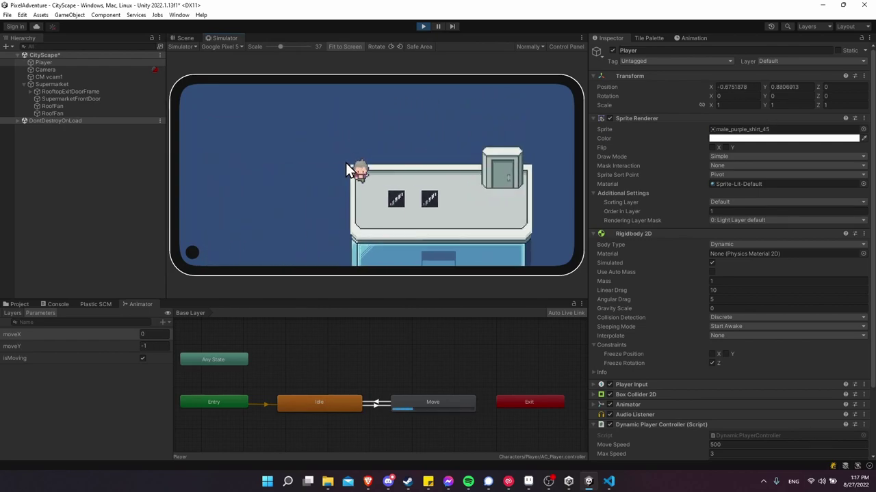
pyautogui.press('s')
pyautogui.press('d')
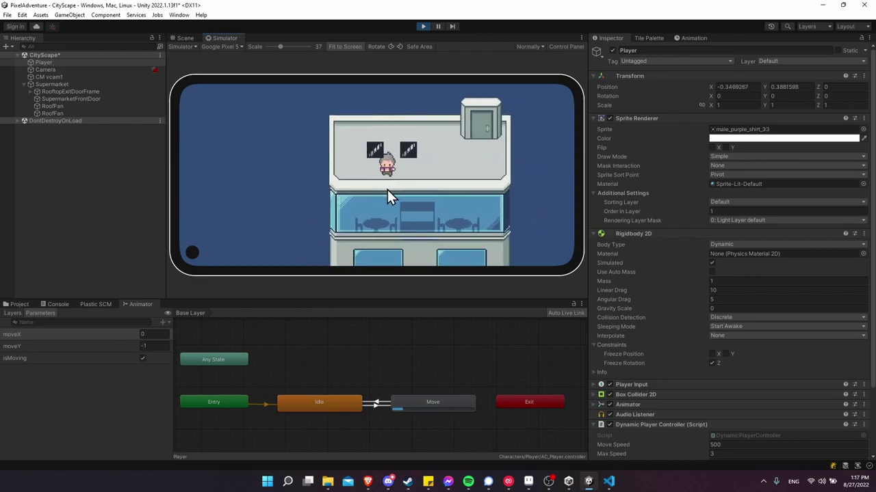
pyautogui.press('w')
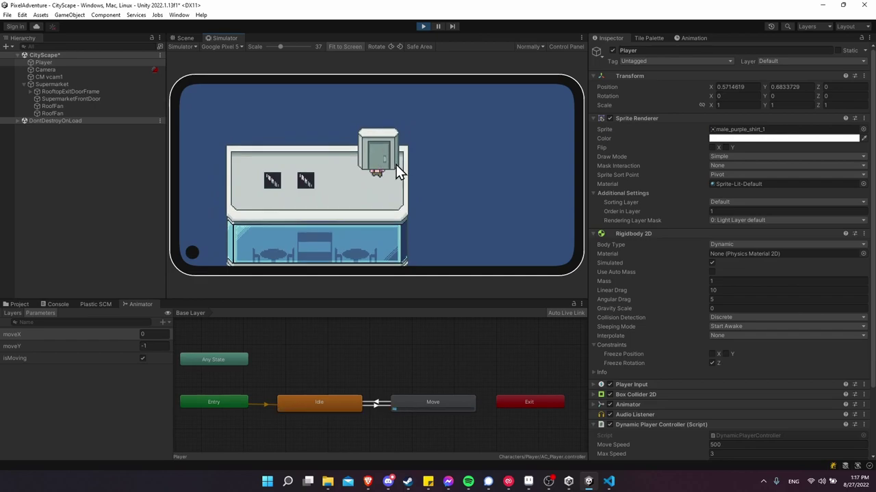
pyautogui.click(424, 26)
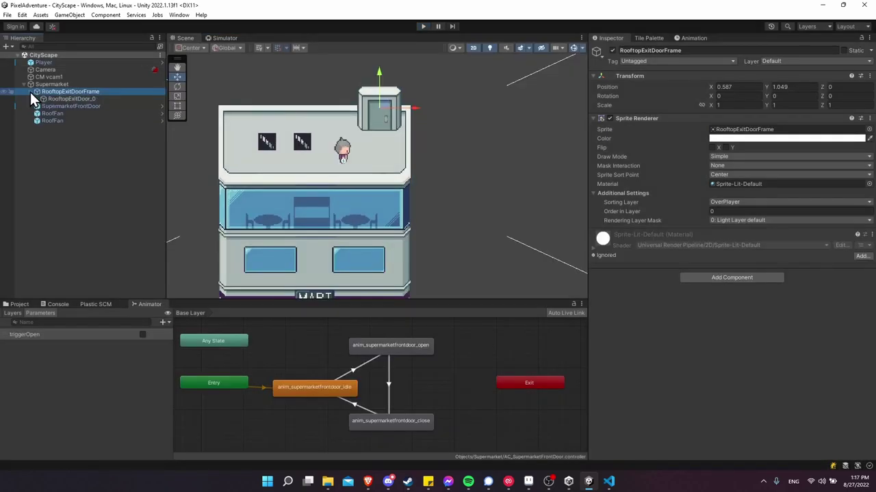
# - Add the Automated Door script to the RooftopExitDoor_0 object
pyautogui.click(91, 99)
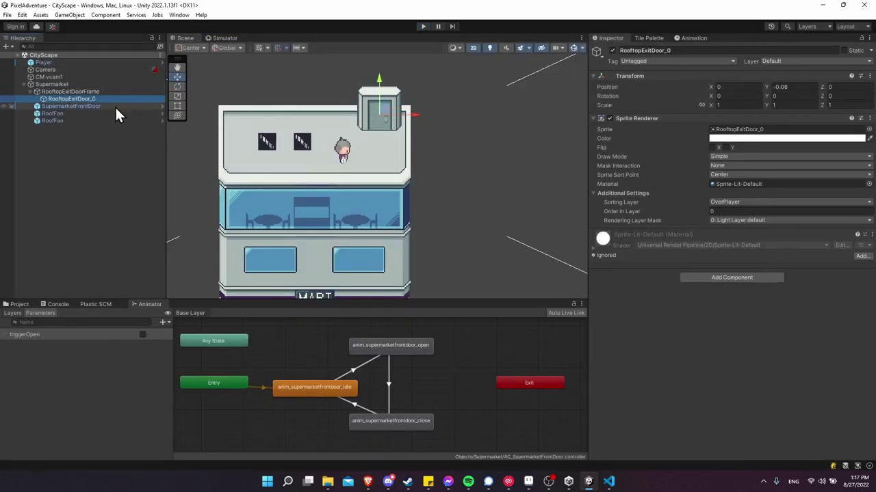
pyautogui.click(708, 275)
pyautogui.write('auto')
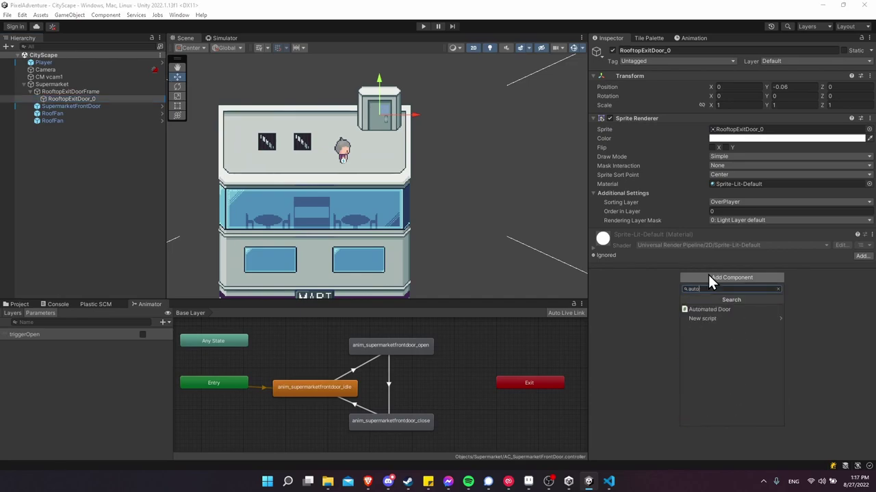
pyautogui.write('mat')
pyautogui.click(709, 310)
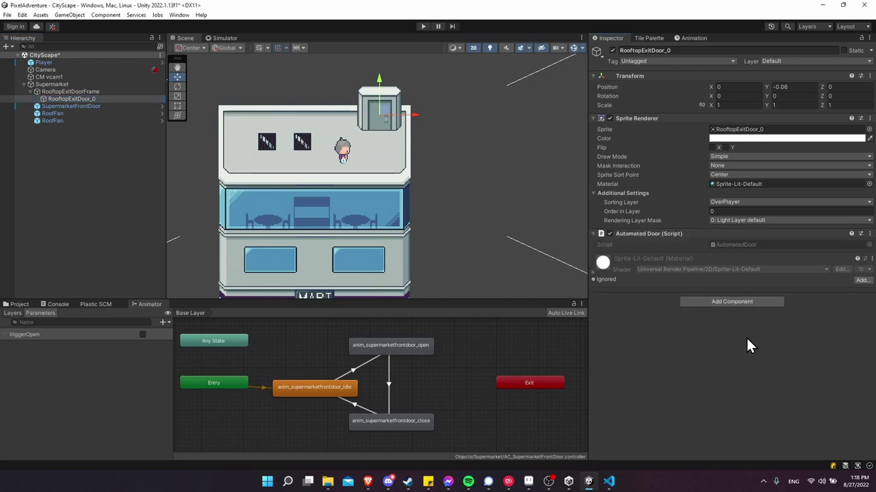
# - Create an Animator Override Controller named AOC_RooftopExitDoor in the Objects/Supermarket asset folder
pyautogui.click(28, 305)
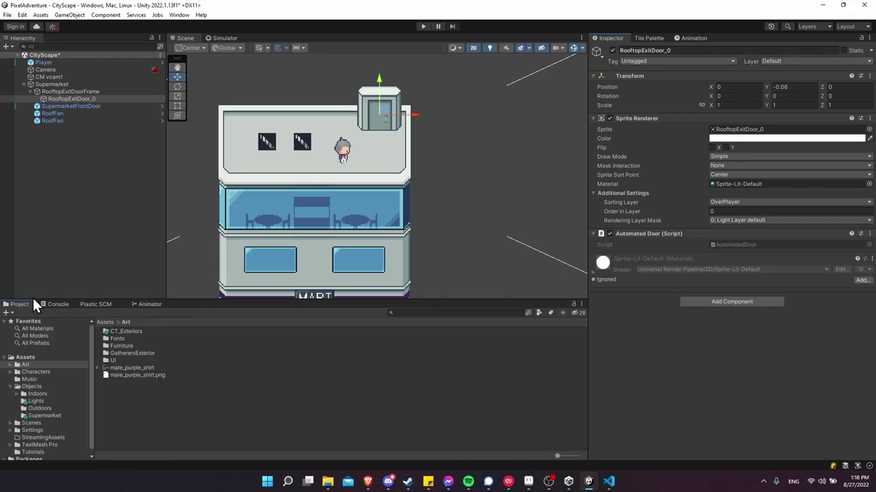
pyautogui.scroll(-1, 33, 422)
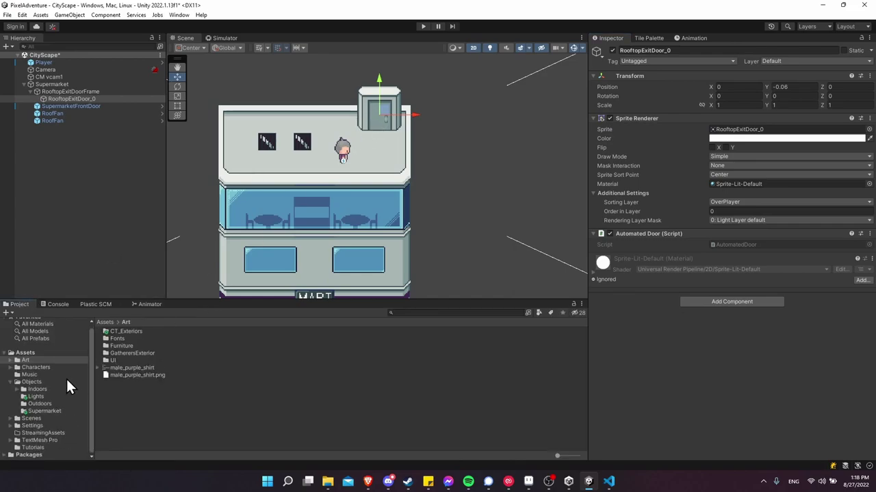
pyautogui.click(51, 411)
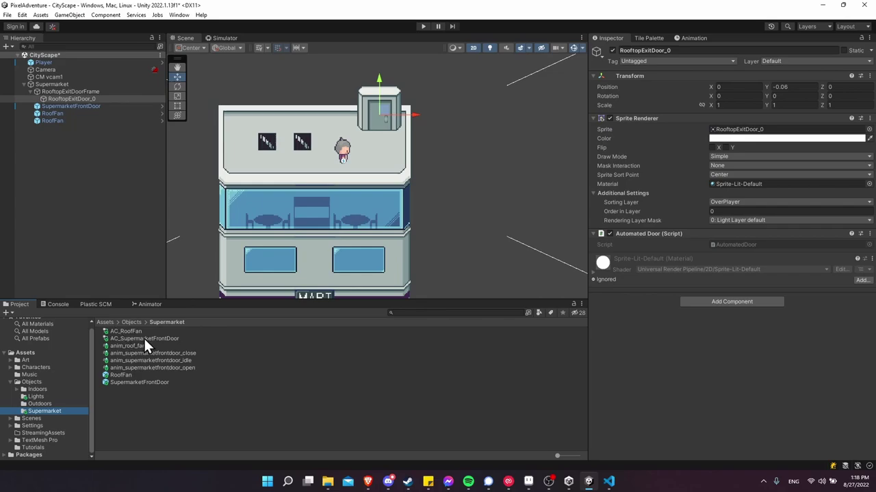
pyautogui.moveTo(390, 246); pyautogui.dragTo(423, 258, button='middle')
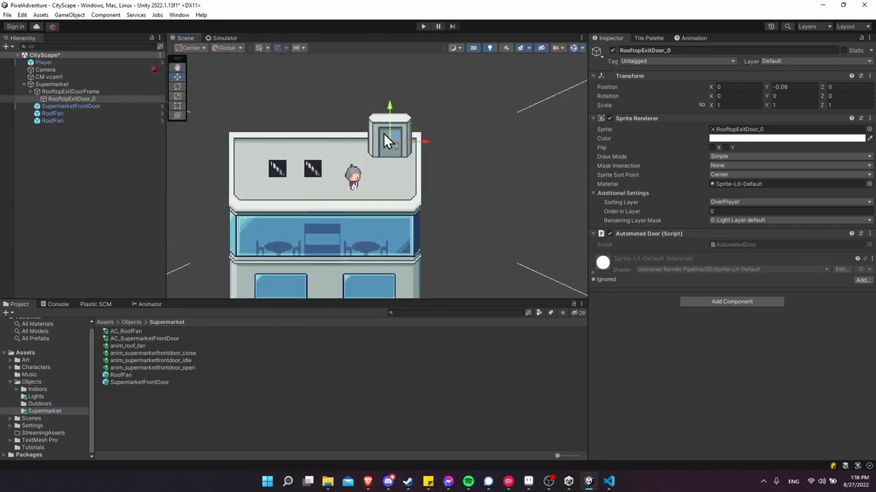
pyautogui.rightClick(156, 408)
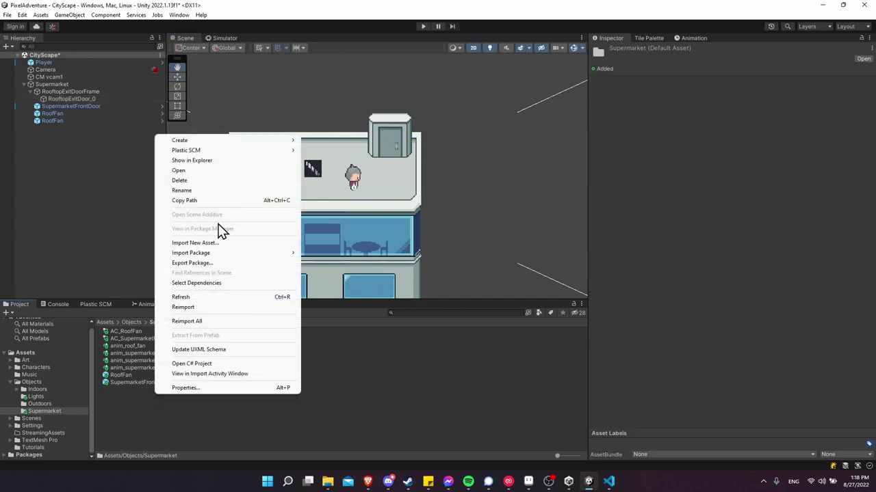
pyautogui.moveTo(232, 142)
pyautogui.click(363, 367)
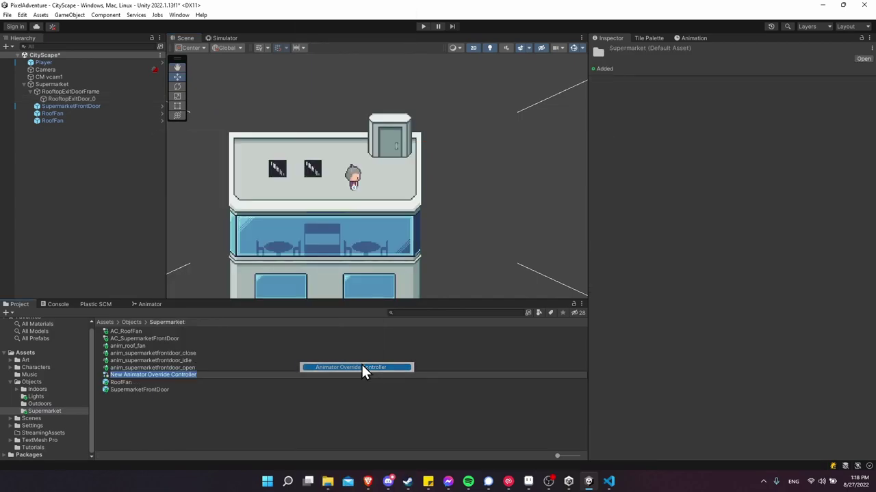
pyautogui.write('AOC_')
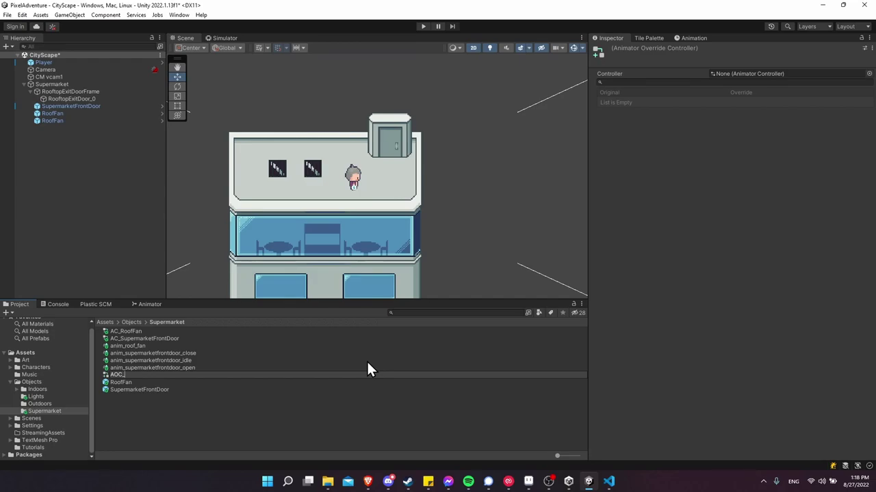
pyautogui.write('RooftopExitDoor')
pyautogui.press('Return')
# - Add an Animator component to the RooftopExitDoor_0 object
pyautogui.click(72, 98)
pyautogui.click(700, 301)
pyautogui.write('a')
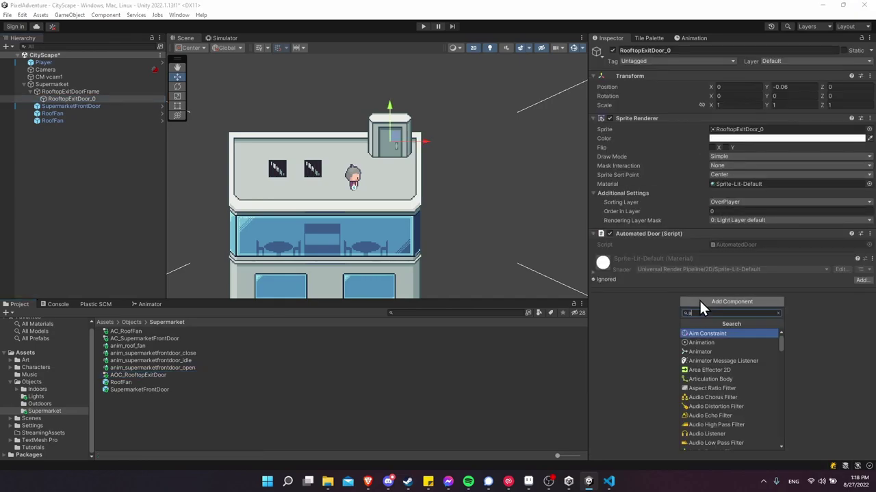
pyautogui.write('n')
pyautogui.click(727, 343)
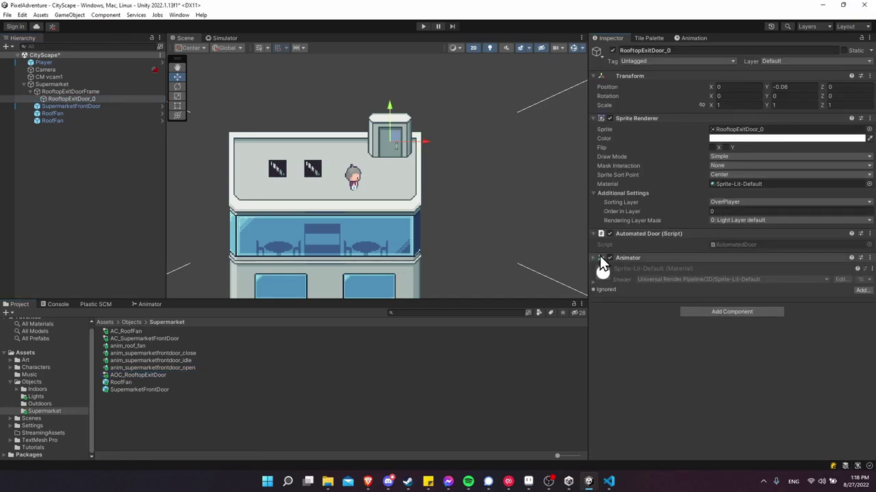
# - Assign AOC_RooftopExitDoor as the Animator's controller and base that override controller on AC_SupermarketFrontDoor
pyautogui.click(600, 258)
pyautogui.moveTo(140, 375); pyautogui.dragTo(762, 270)
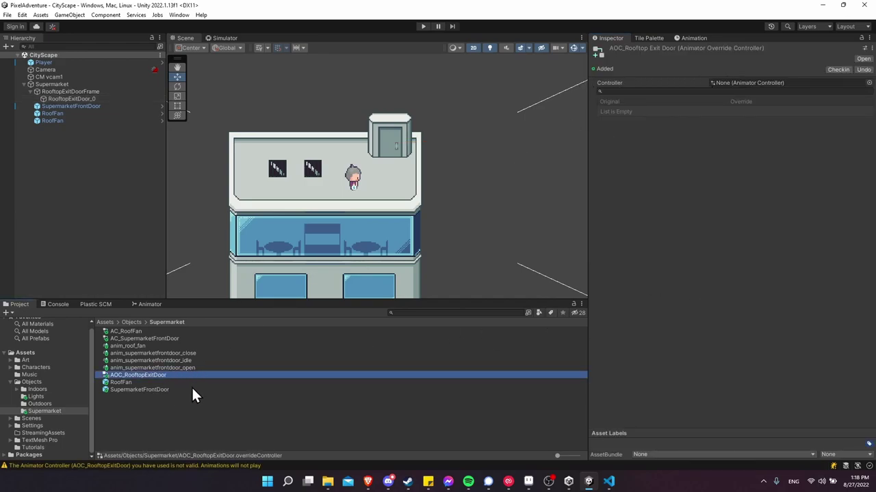
pyautogui.moveTo(171, 335); pyautogui.dragTo(772, 85)
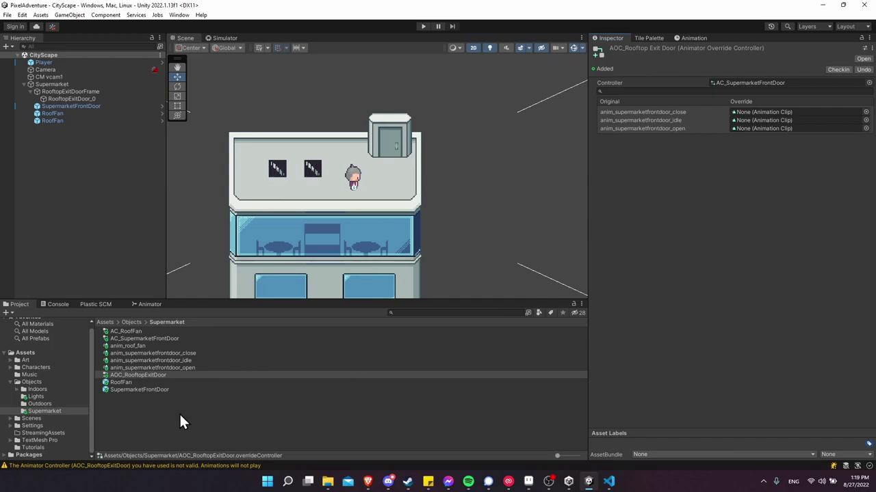
pyautogui.rightClick(125, 403)
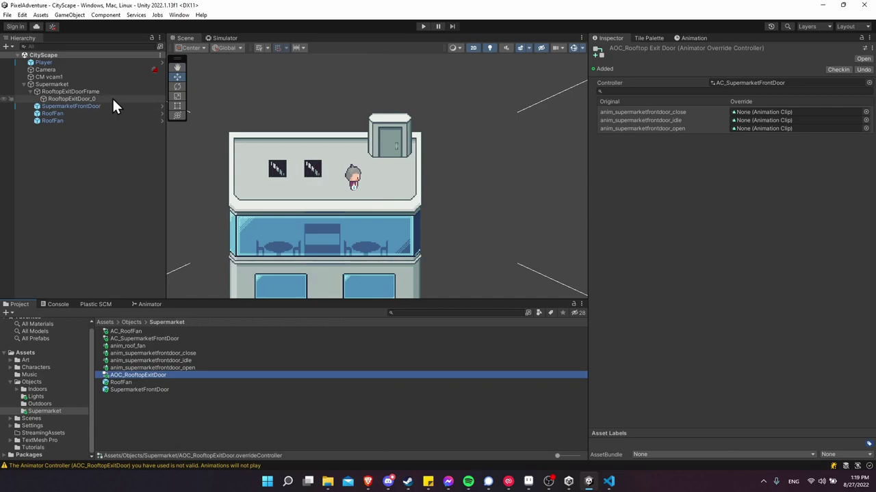
# - Save the RooftopExitDoor_0 object as a prefab named RooftopExitDoor in the Objects/Supermarket asset folder
pyautogui.click(113, 99)
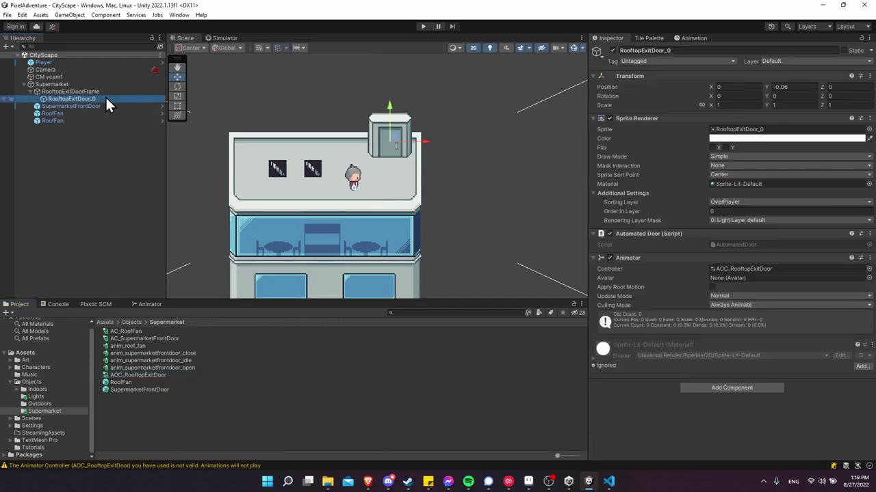
pyautogui.moveTo(105, 98); pyautogui.dragTo(226, 430)
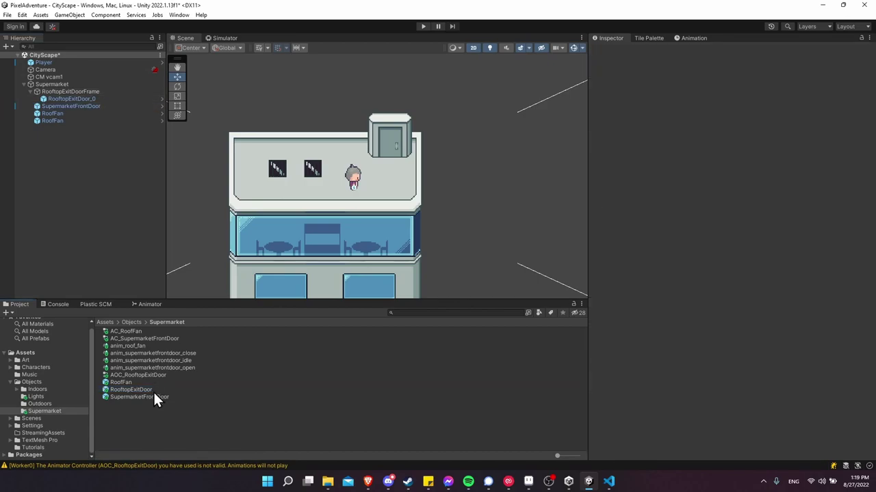
pyautogui.click(154, 388)
# - Copy the anim_supermarketfrontdoor_close clip within the Supermarket folder and name the copy anim_rooftop_close
pyautogui.click(692, 39)
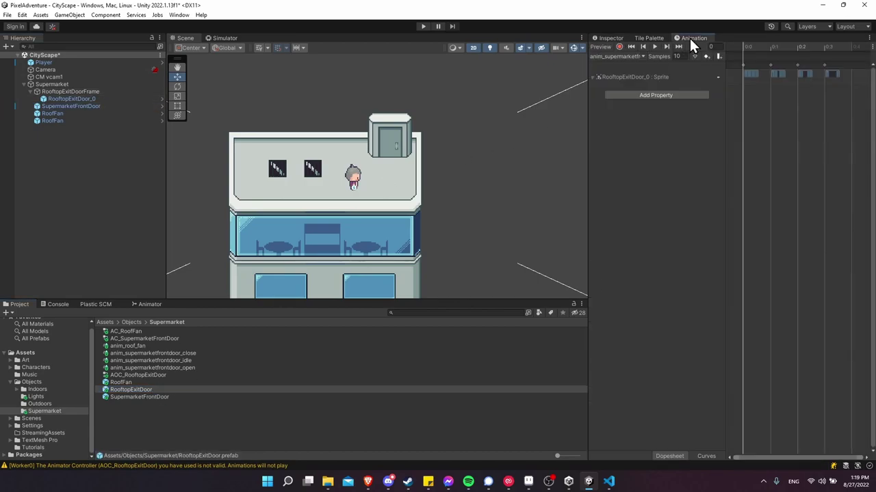
pyautogui.click(642, 57)
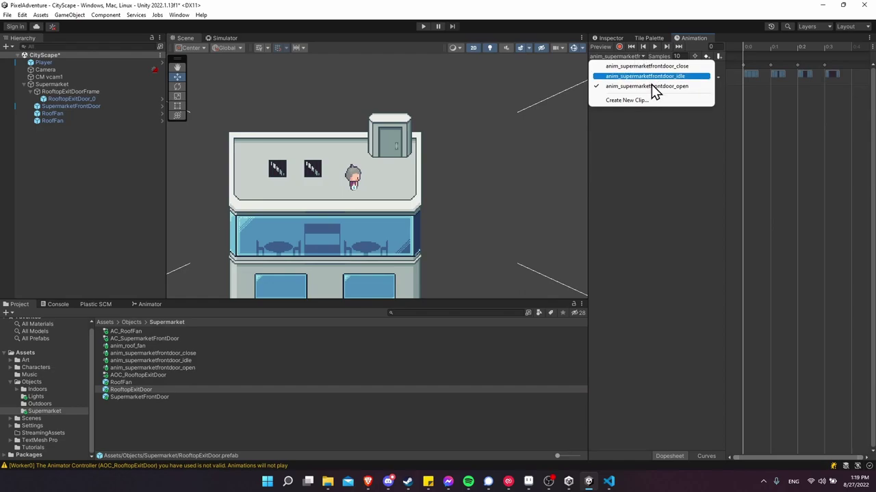
pyautogui.click(140, 375)
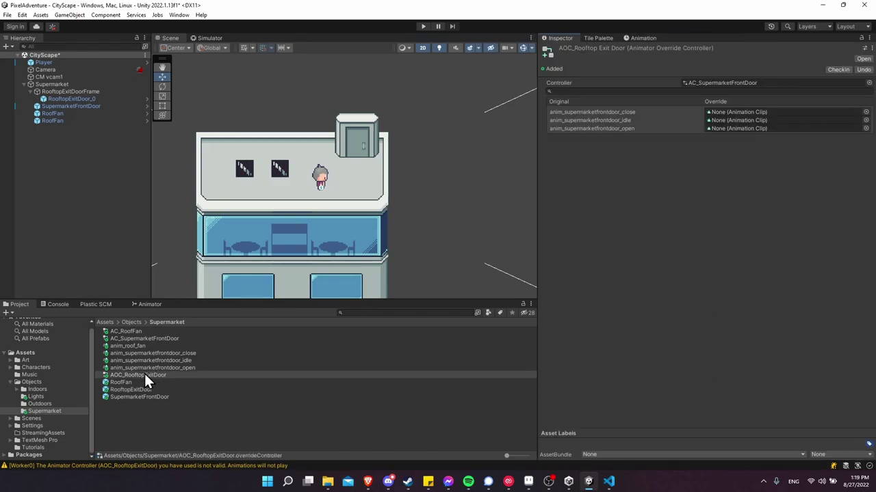
pyautogui.click(180, 354)
pyautogui.click(190, 421)
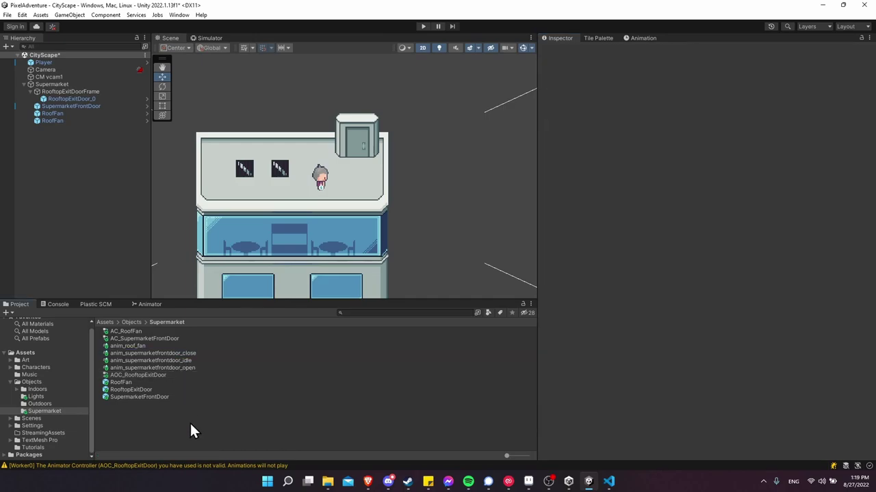
pyautogui.hotkey('ctrl', 'v')
pyautogui.write('r')
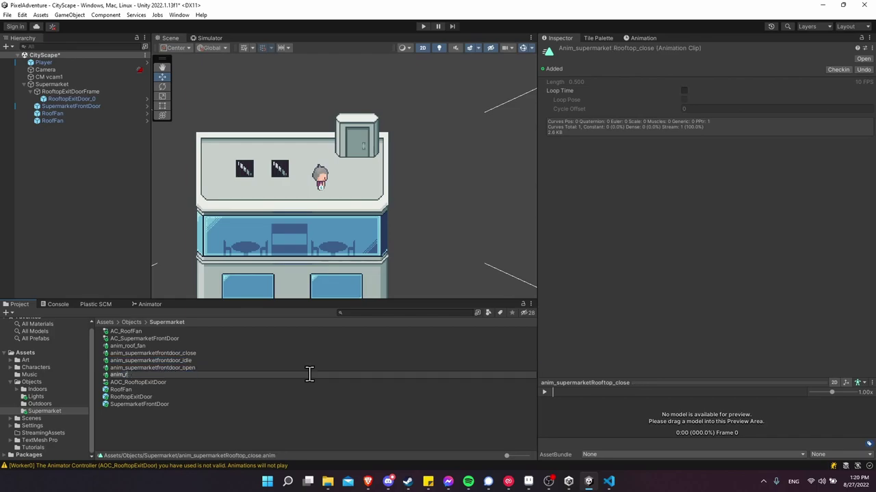
pyautogui.write('ooftop_close')
pyautogui.press('Return')
# - Duplicate the anim_supermarketfrontdoor_idle clip and name the copy rootop_idle
pyautogui.click(219, 368)
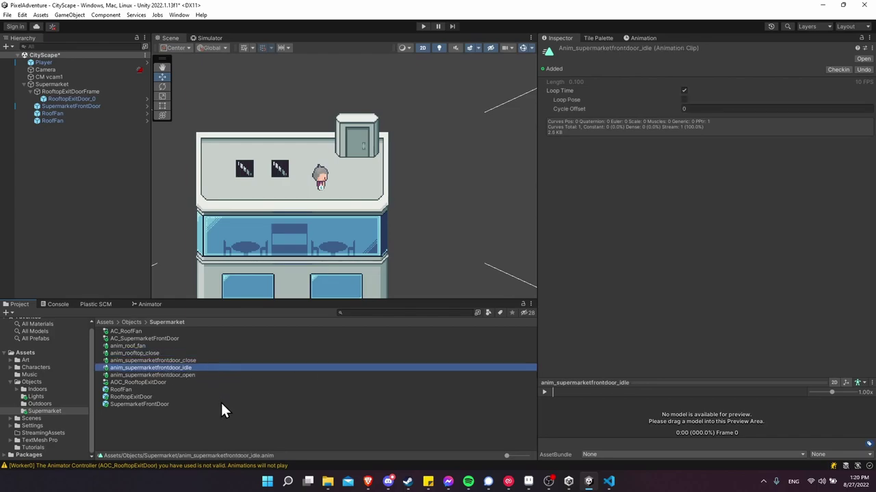
pyautogui.hotkey('ctrl', 'd')
pyautogui.press('F2')
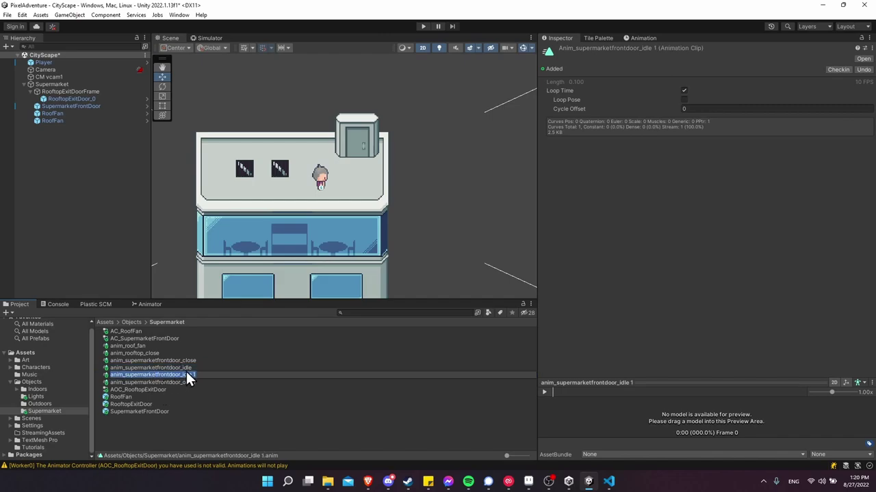
pyautogui.write('rootop_')
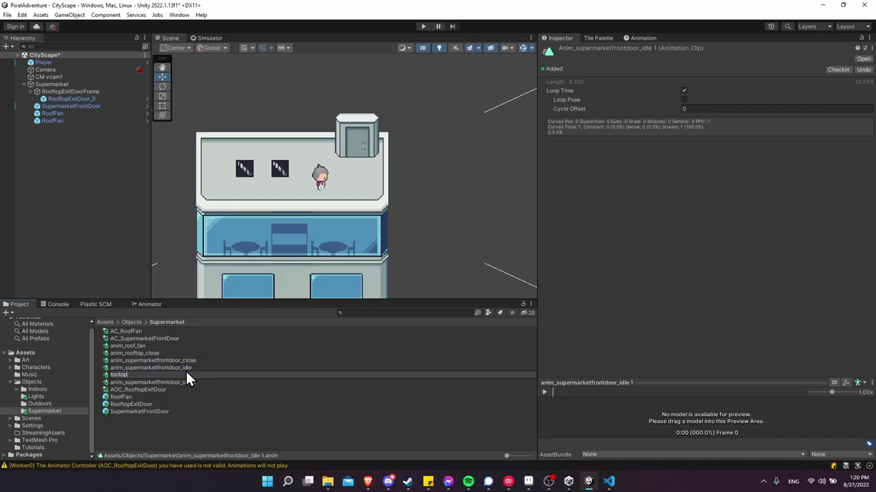
pyautogui.write('idle')
pyautogui.press('Return')
# - Duplicate the anim_supermarketfrontdoor_open clip and name the copy rooftop_open
pyautogui.click(187, 370)
pyautogui.click(198, 374)
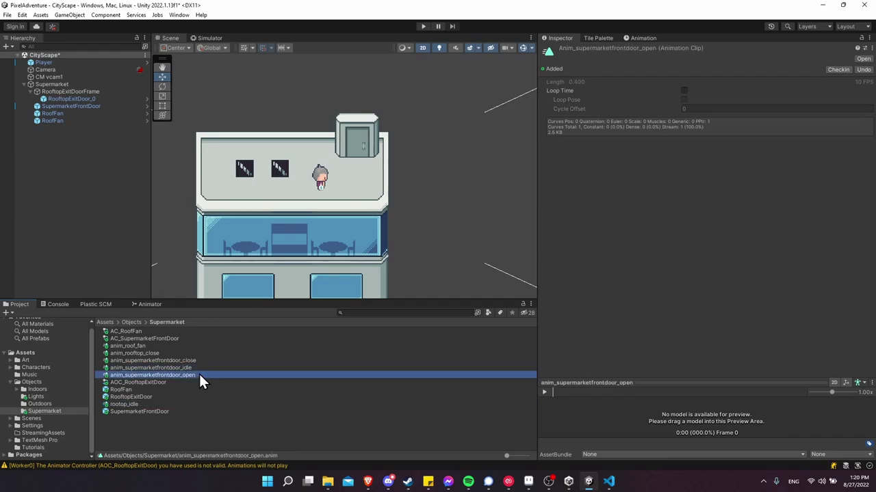
pyautogui.click(204, 438)
pyautogui.click(152, 375)
pyautogui.hotkey('ctrl', 'd')
pyautogui.press('F2')
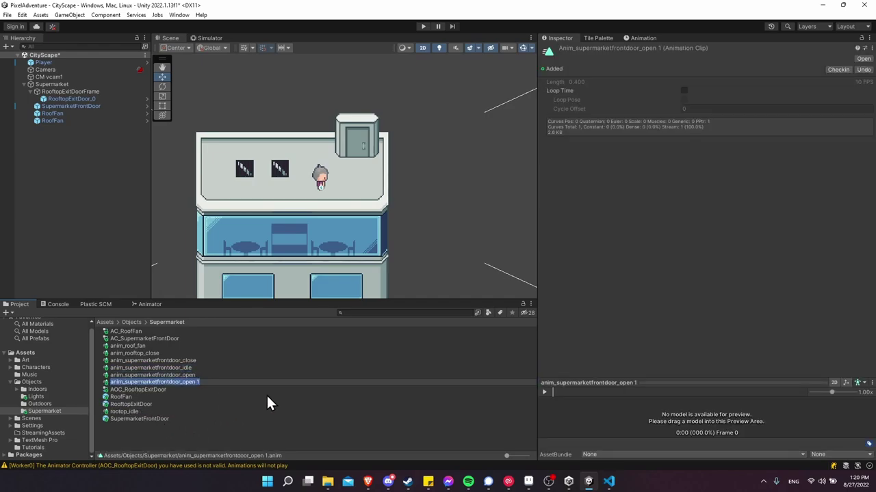
pyautogui.write('rooftop_open')
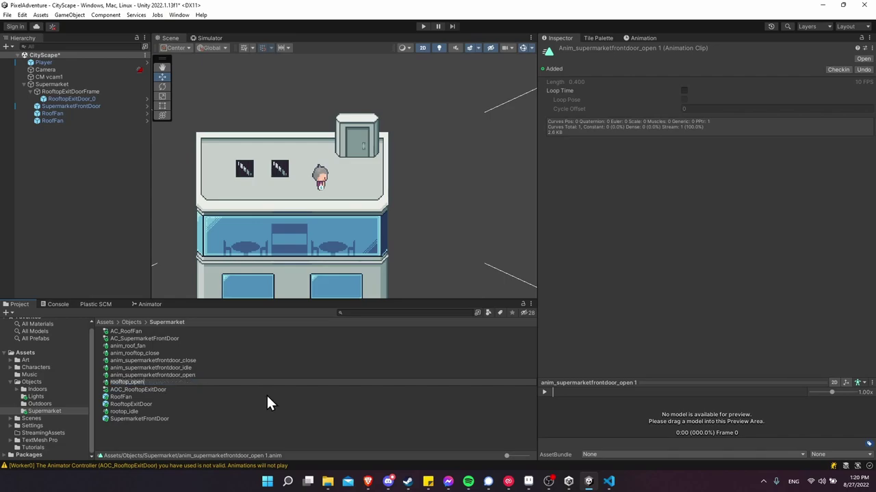
pyautogui.press('Return')
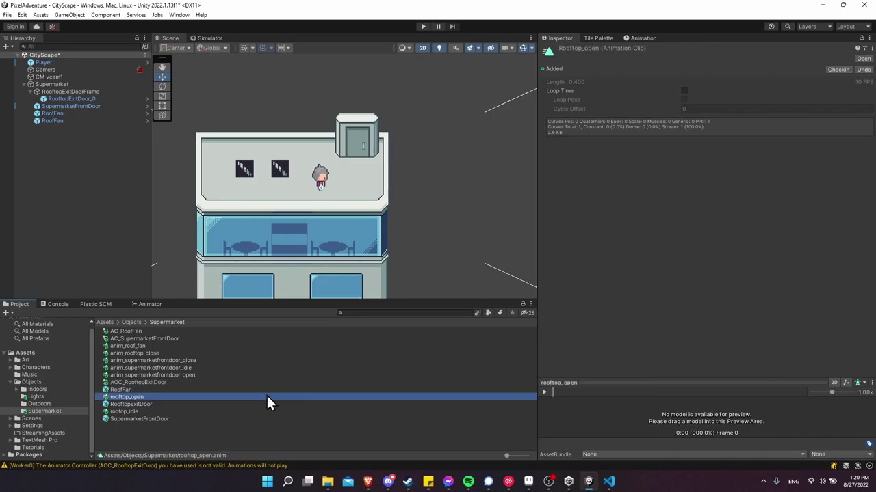
# - Try to place sprites RooftopExitDoor_0 to RooftopExitDoor_3 from the Art Supermarket folder into the door's current animation clip
pyautogui.click(640, 38)
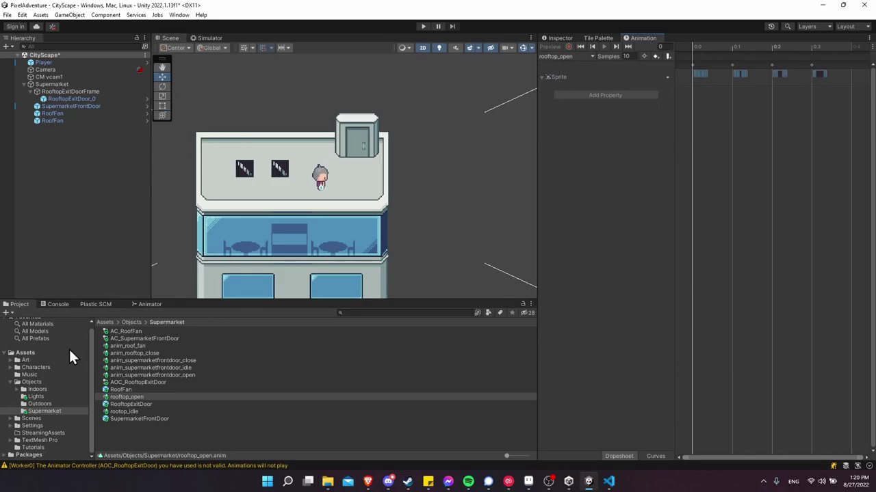
pyautogui.click(35, 358)
pyautogui.doubleClick(126, 332)
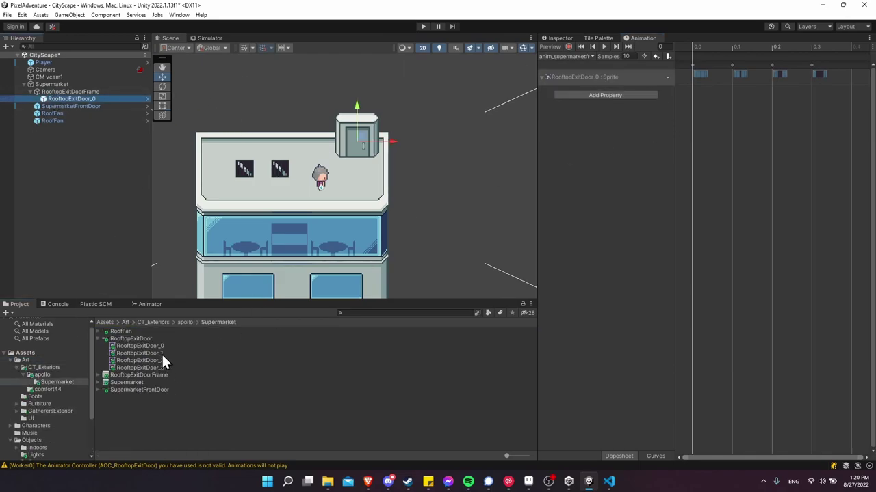
pyautogui.click(163, 347)
pyautogui.keyDown('shift'); pyautogui.click(167, 367); pyautogui.keyUp('shift')
pyautogui.moveTo(164, 346); pyautogui.dragTo(702, 75)
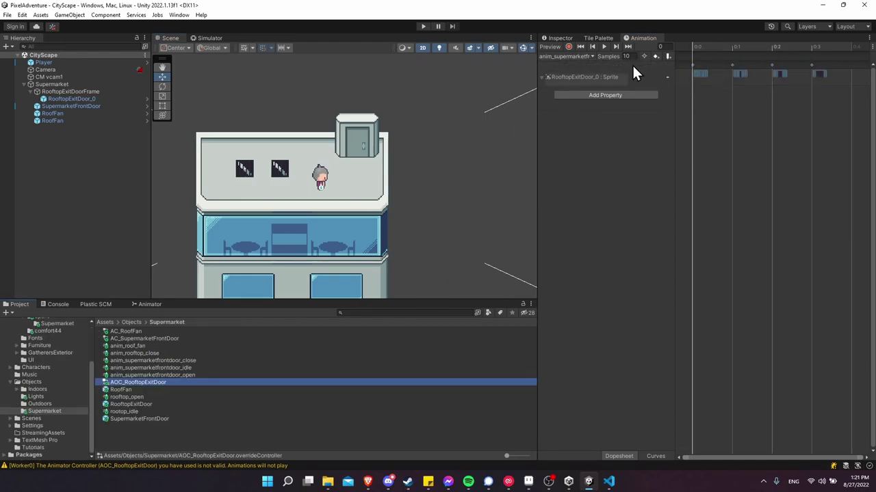
# - In AOC_RooftopExitDoor, override the close, open and idle clips with anim_rooftop_close, rooftop_open and rootop_idle
pyautogui.click(554, 37)
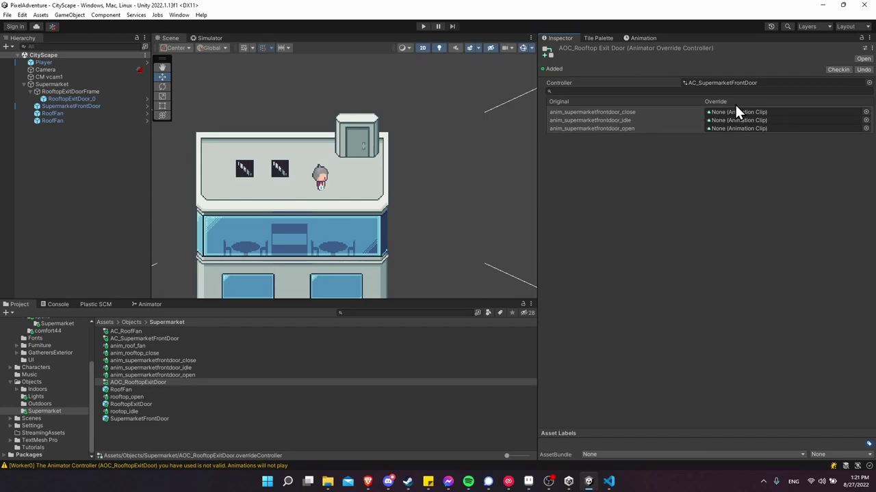
pyautogui.moveTo(154, 344); pyautogui.dragTo(720, 112)
pyautogui.moveTo(139, 399); pyautogui.dragTo(762, 128)
pyautogui.moveTo(141, 410); pyautogui.dragTo(725, 120)
# - Replace the frames of RooftopExitDoor_0's rooftop_open clip with sprites RooftopExitDoor_0 to RooftopExitDoor_3 in order
pyautogui.click(75, 99)
pyautogui.click(643, 38)
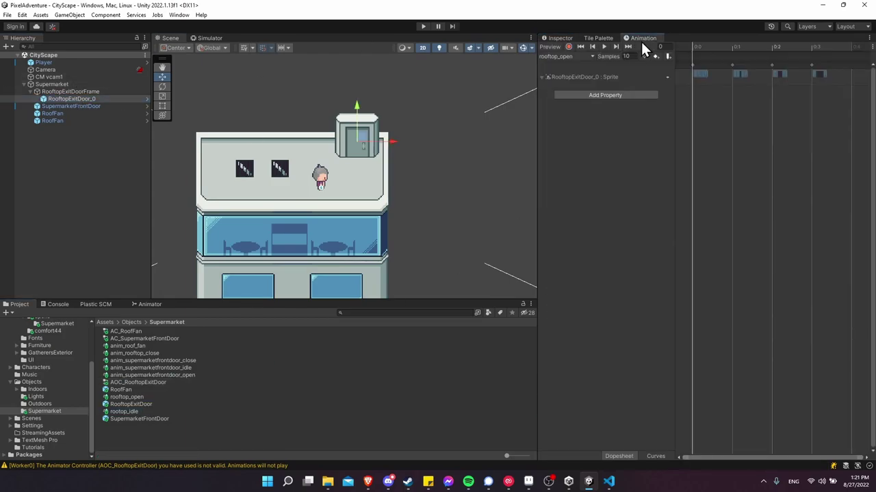
pyautogui.click(591, 57)
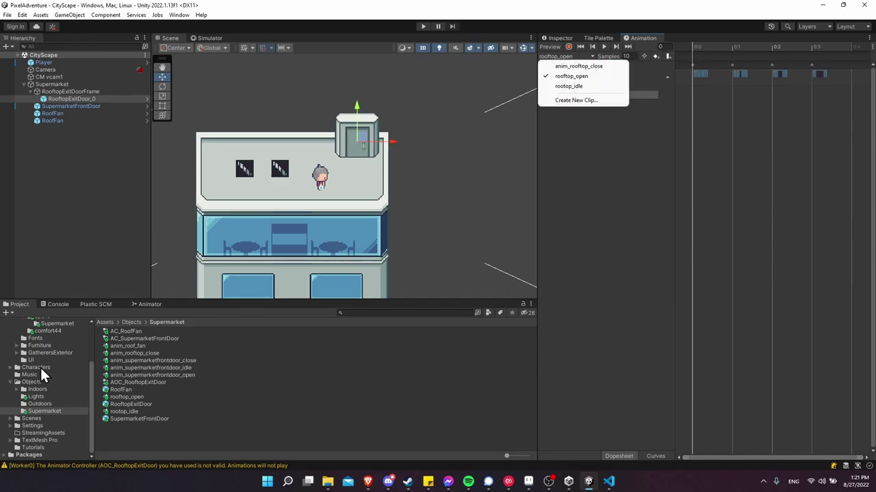
pyautogui.moveTo(90, 366); pyautogui.dragTo(90, 338)
pyautogui.click(65, 373)
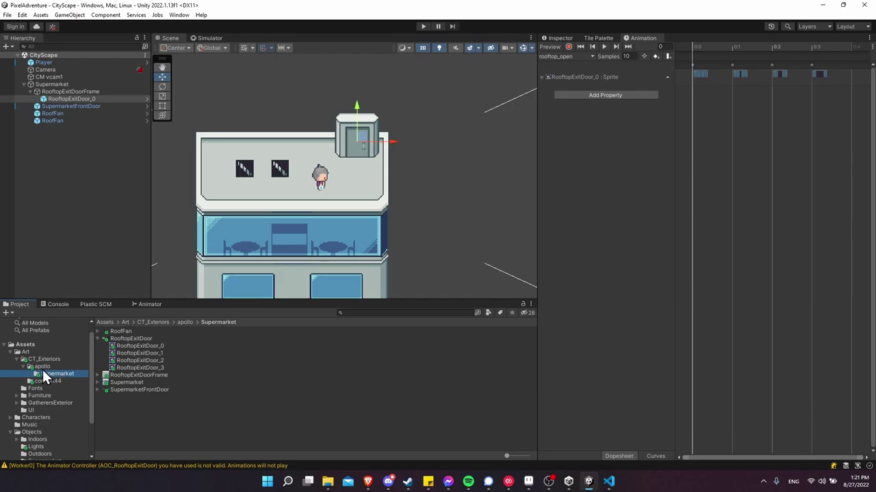
pyautogui.click(155, 347)
pyautogui.keyDown('shift'); pyautogui.click(162, 367); pyautogui.keyUp('shift')
pyautogui.moveTo(158, 350); pyautogui.dragTo(700, 72)
# - Rebuild the anim_rooftop_close clip as four consecutive frames from sprite RooftopExitDoor_3 back to RooftopExitDoor_0 and preview it
pyautogui.click(583, 56)
pyautogui.click(597, 66)
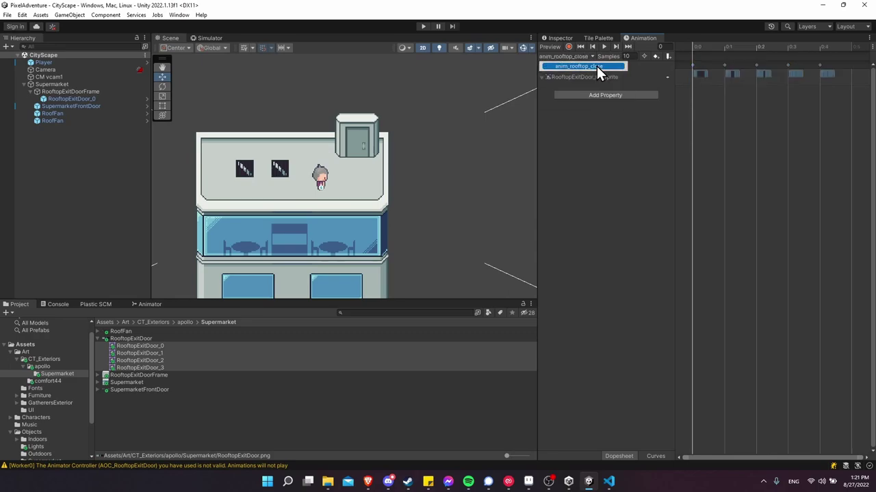
pyautogui.moveTo(158, 346); pyautogui.dragTo(727, 75)
pyautogui.click(763, 103)
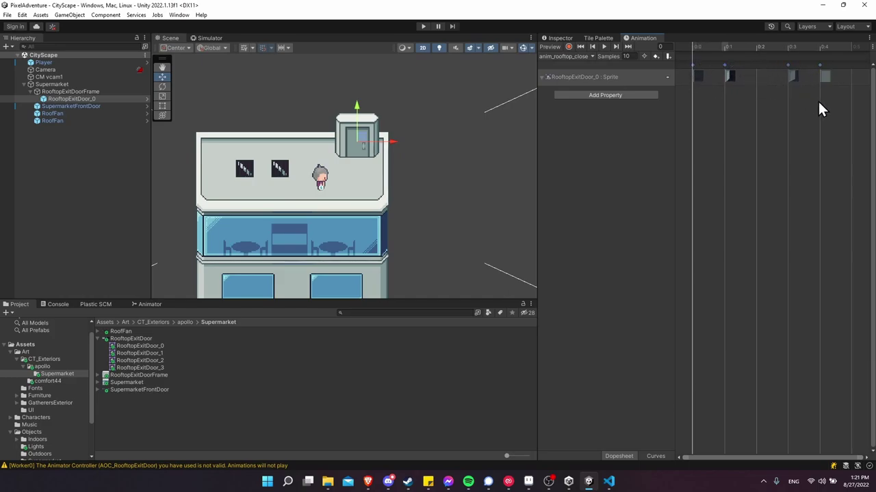
pyautogui.moveTo(821, 109); pyautogui.dragTo(767, 81)
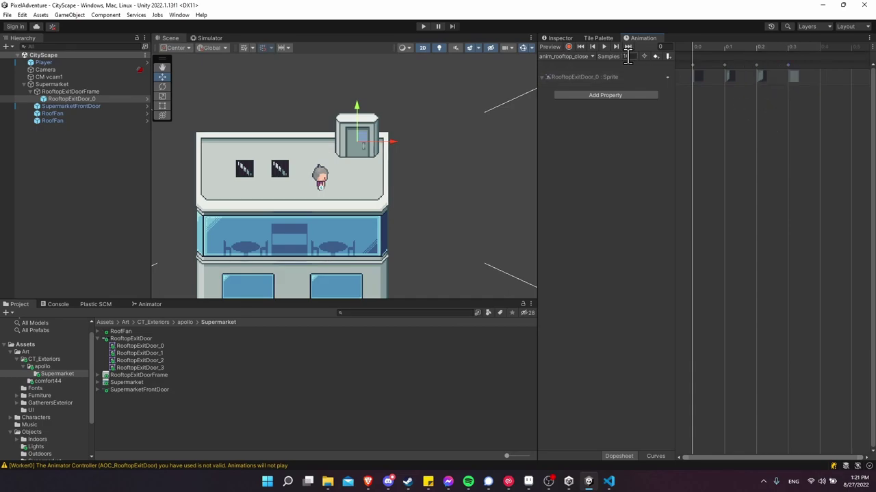
pyautogui.click(604, 47)
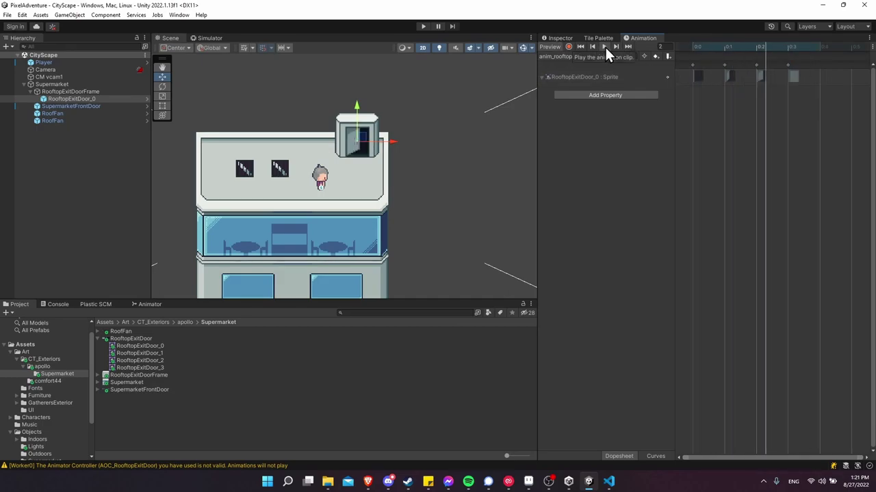
pyautogui.click(604, 46)
# - Set the rootop_idle clip's single frame to sprite RooftopExitDoor_0 and preview it
pyautogui.click(576, 56)
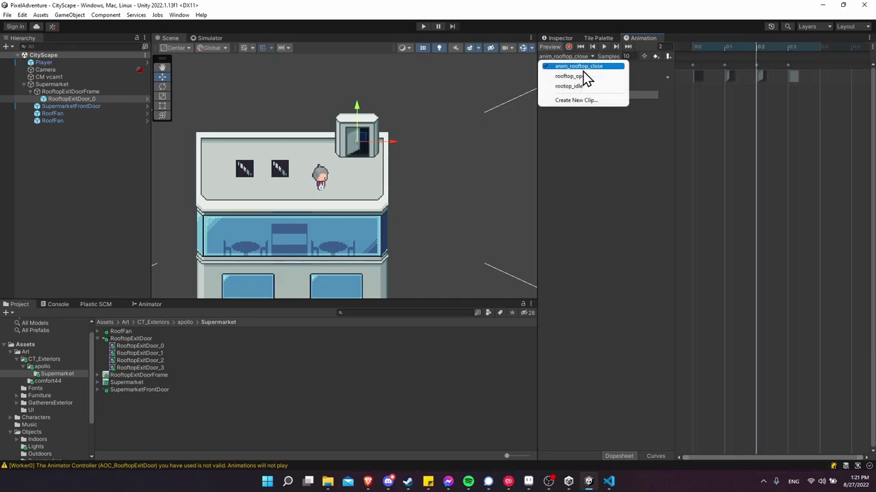
pyautogui.click(584, 83)
pyautogui.moveTo(159, 346); pyautogui.dragTo(697, 73)
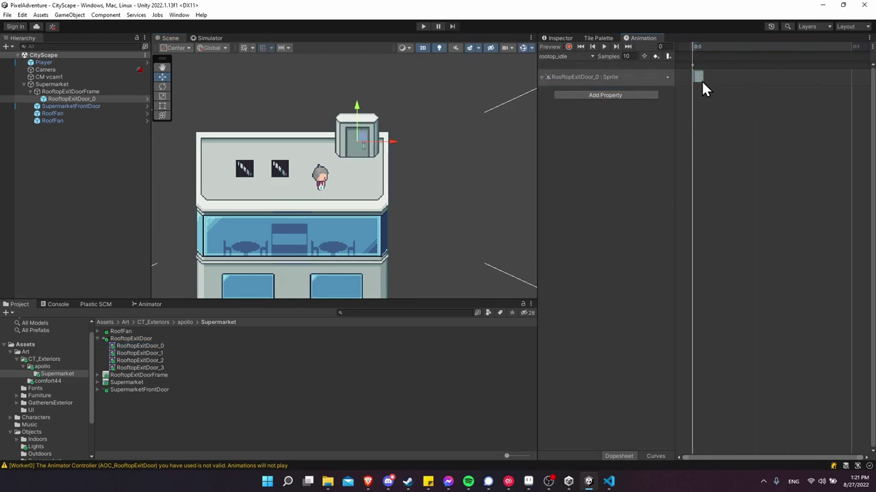
pyautogui.click(603, 46)
# - Review the frames of the rooftop_open and anim_rooftop_close clips
pyautogui.click(591, 56)
pyautogui.click(593, 76)
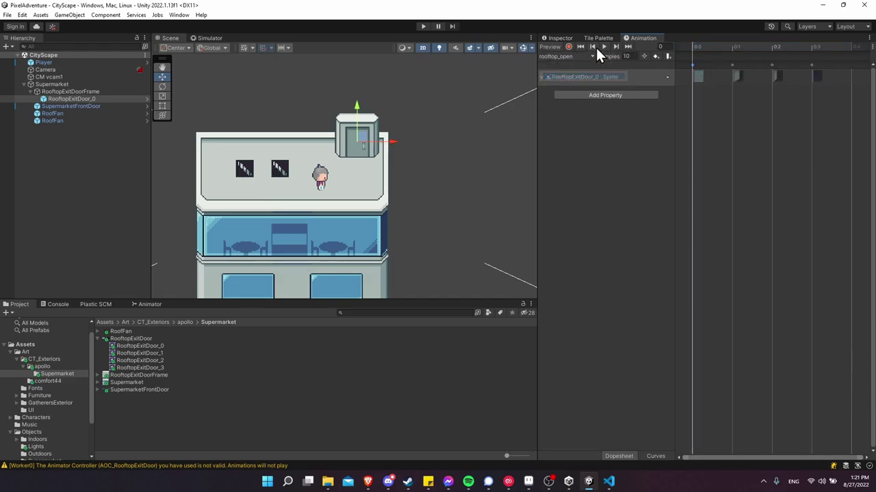
pyautogui.click(591, 56)
pyautogui.click(589, 66)
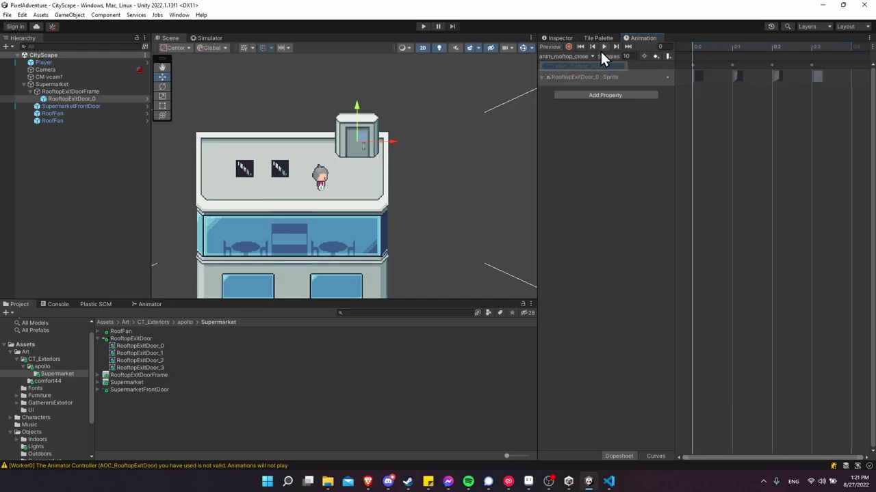
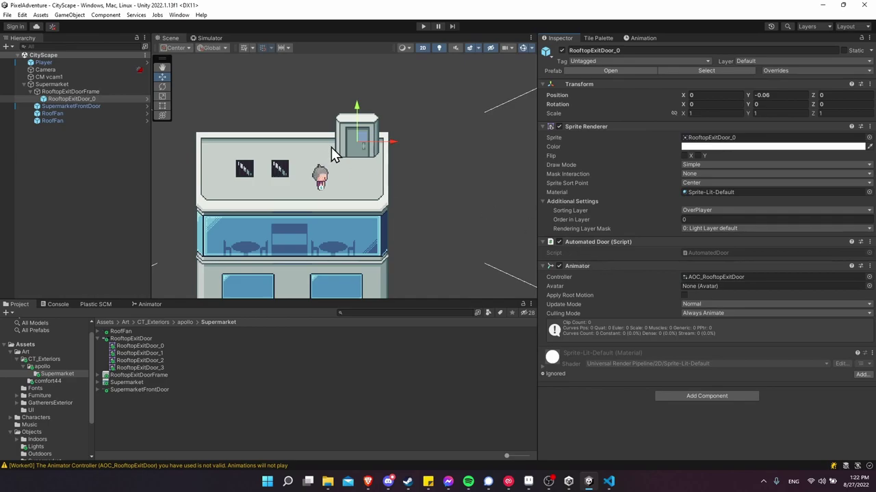
# - Add a Box Collider 2D to RooftopExitDoor_0 and reshape it to about 0.23 by 0.14, just below the door at Y offset about -0.21
pyautogui.click(733, 395)
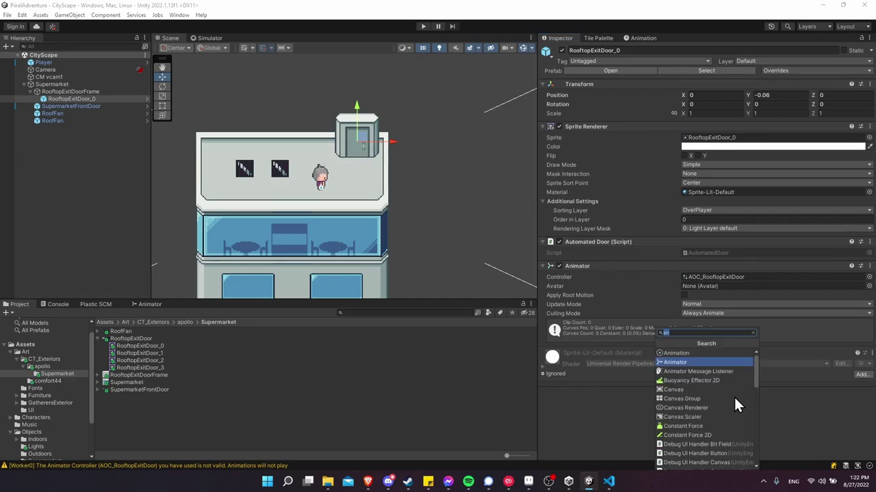
pyautogui.write('boxcollider')
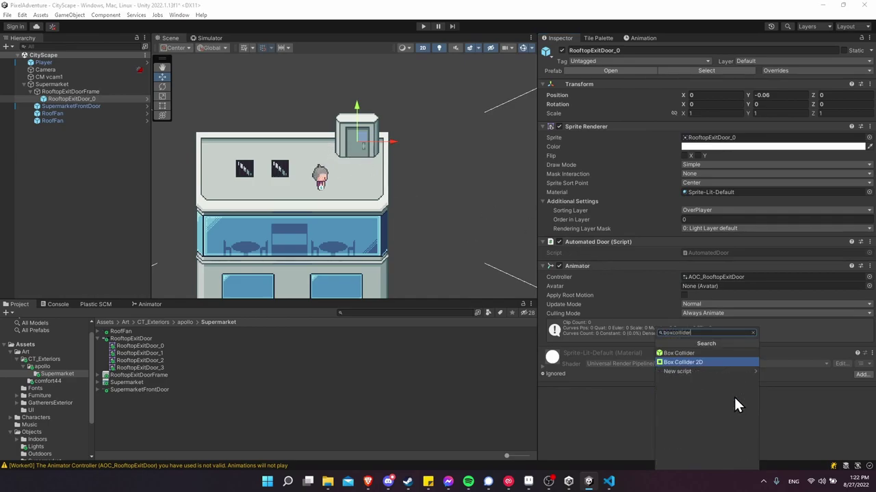
pyautogui.press('Return')
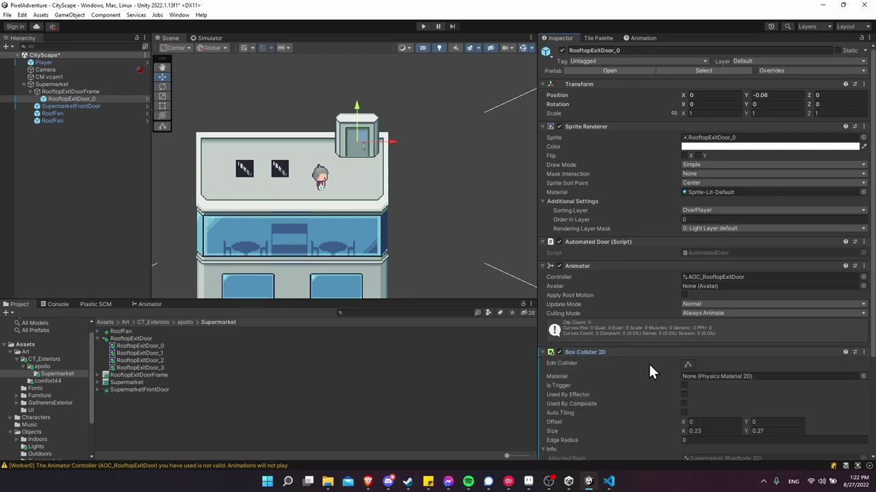
pyautogui.click(687, 365)
pyautogui.moveTo(358, 131); pyautogui.dragTo(358, 174)
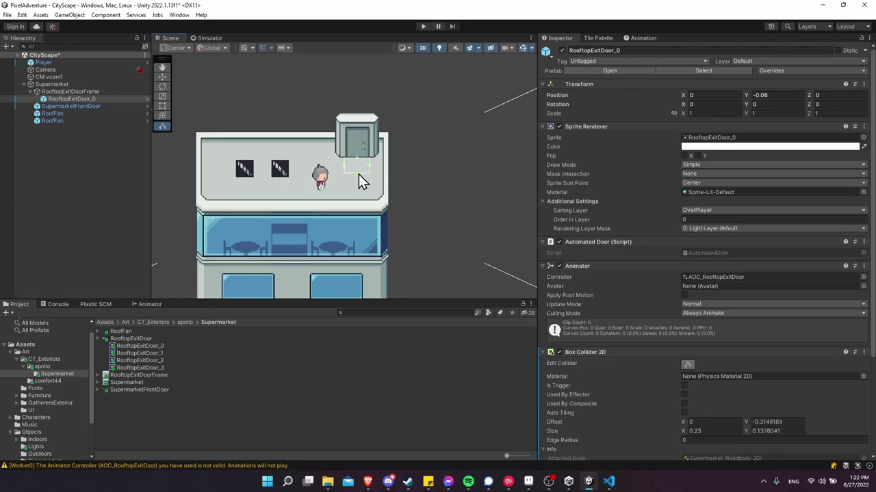
pyautogui.press('w')
# - Apply the added Box Collider 2D to the RooftopExitDoor prefab and collapse the door's collider, Animator and script components
pyautogui.click(863, 84)
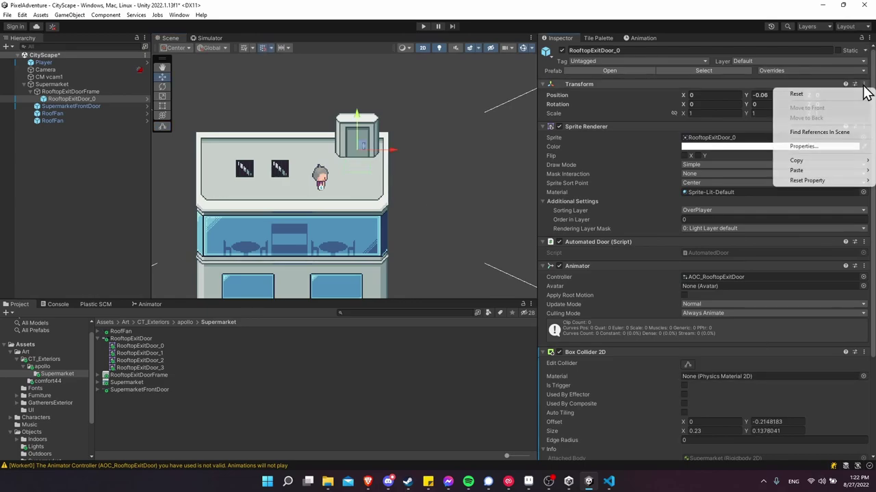
pyautogui.click(865, 356)
pyautogui.click(863, 351)
pyautogui.moveTo(814, 236)
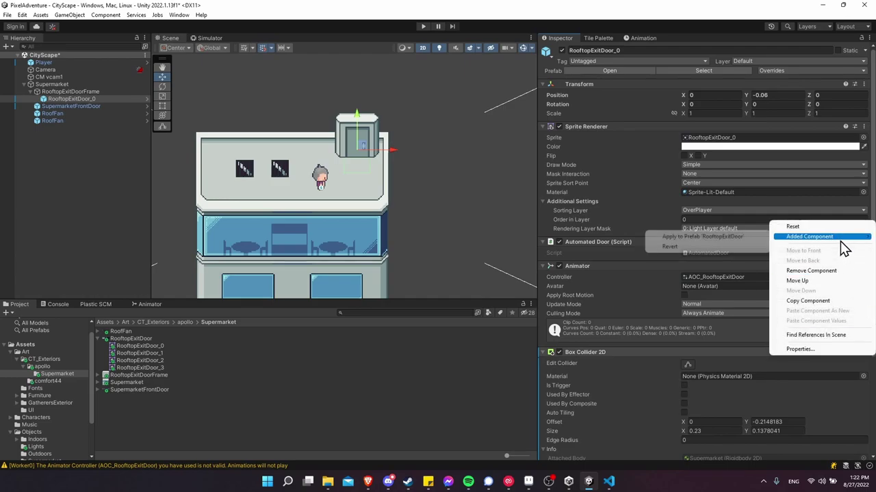
pyautogui.click(752, 235)
pyautogui.click(543, 352)
pyautogui.click(542, 266)
pyautogui.click(542, 242)
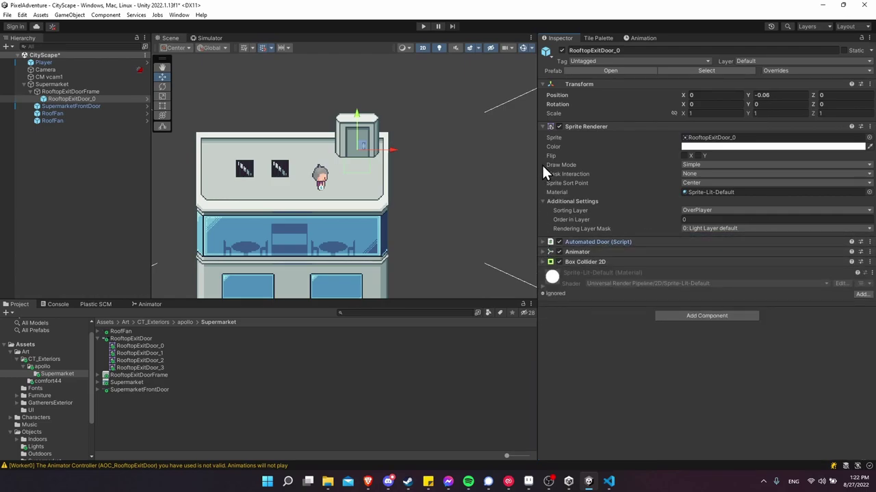
# - Play-test the scene by walking the player up to the rooftop exit door, then stop it
pyautogui.click(93, 99)
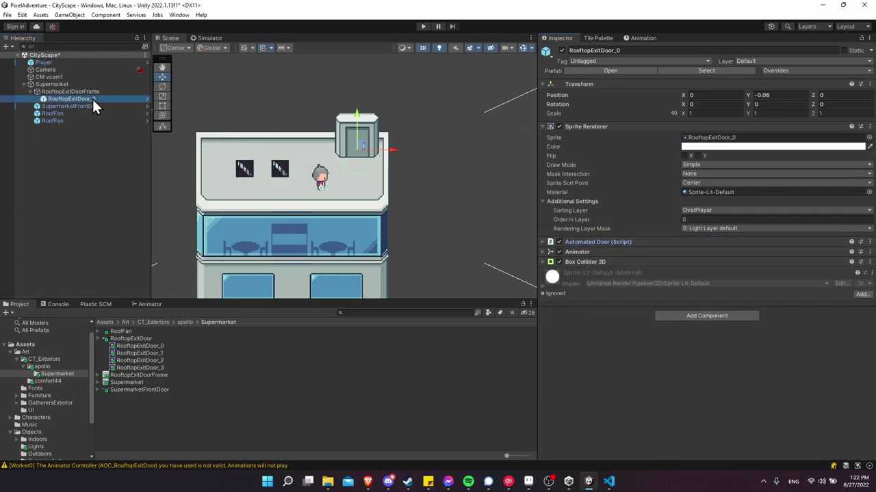
pyautogui.click(423, 26)
pyautogui.press('d')
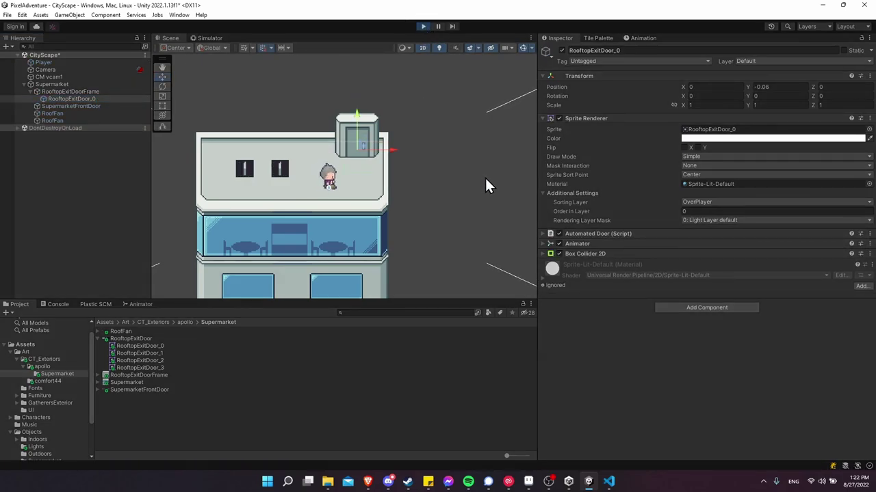
pyautogui.press('w')
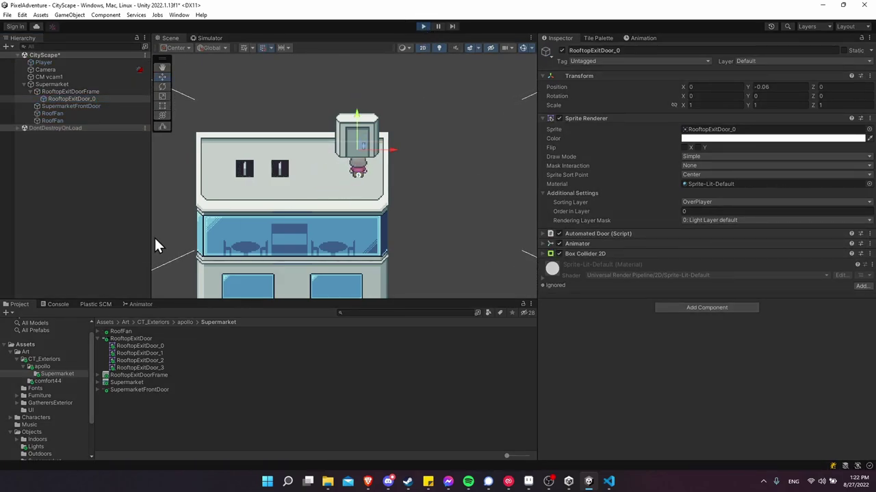
pyautogui.click(422, 26)
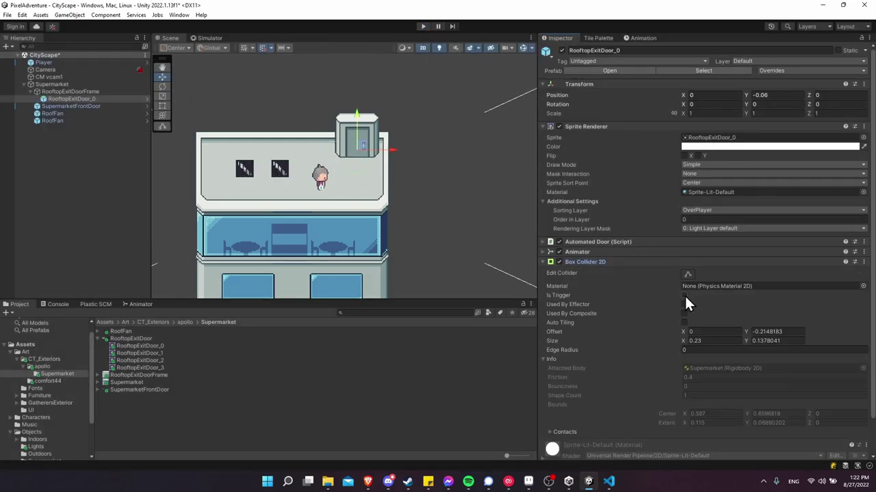
# - Make RooftopExitDoor_0's Box Collider 2D a trigger and apply the modified component to the prefab
pyautogui.click(863, 261)
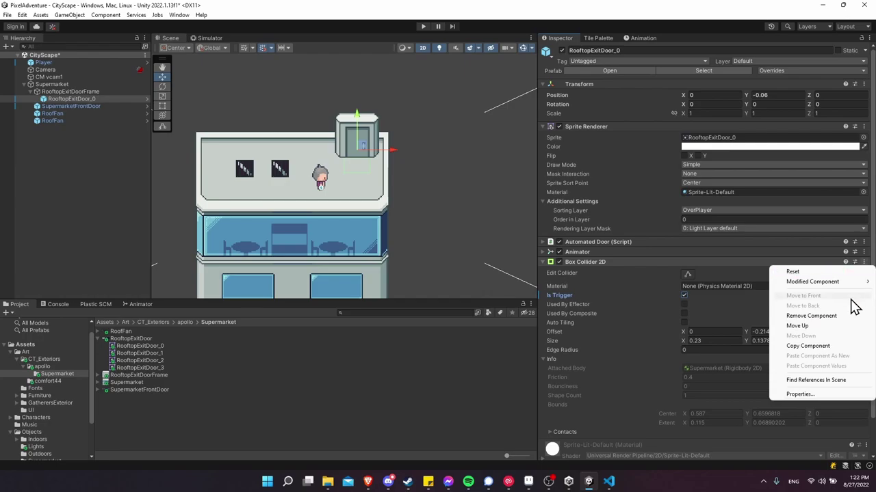
pyautogui.moveTo(786, 286)
pyautogui.click(703, 281)
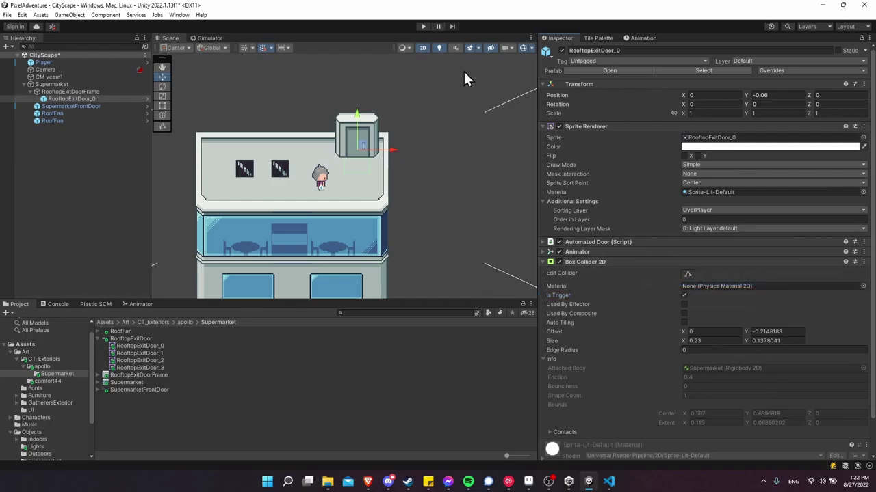
# - Play-test the rooftop door's trigger by walking the player into and away from it several times, then stop the game
pyautogui.click(423, 26)
pyautogui.press('d')
pyautogui.press('w')
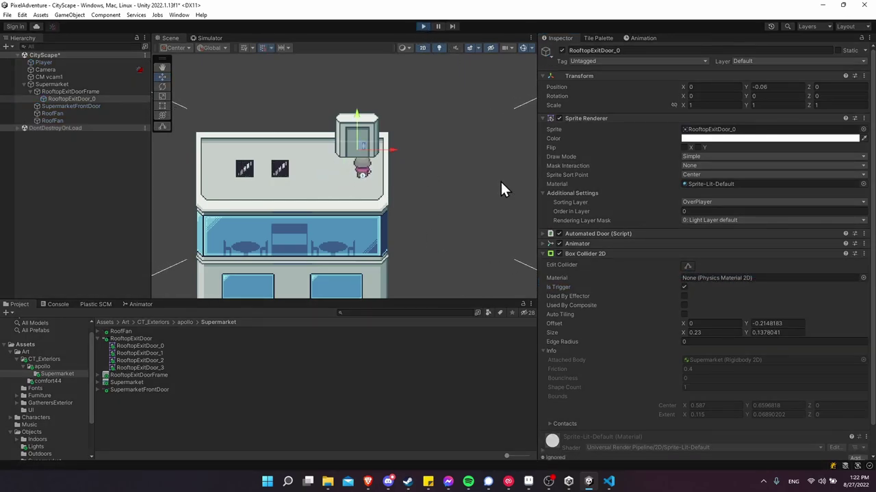
pyautogui.press('s')
pyautogui.press('w')
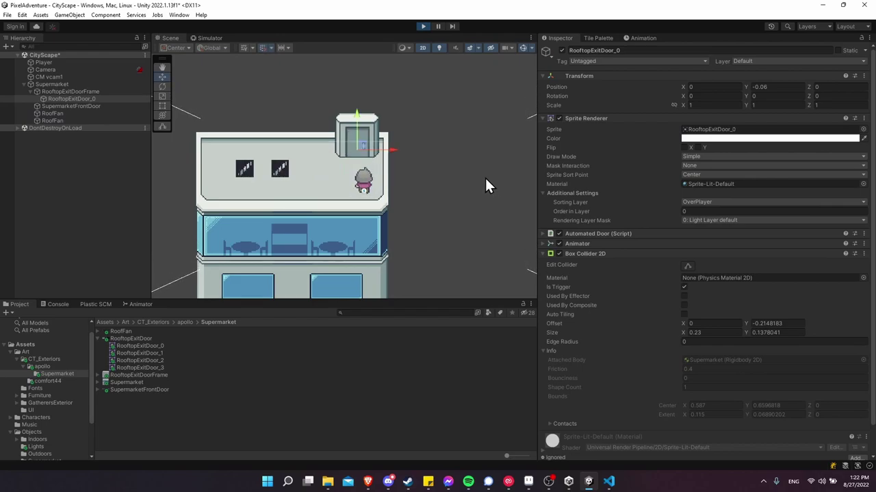
pyautogui.press('a')
pyautogui.press('s')
pyautogui.press('w')
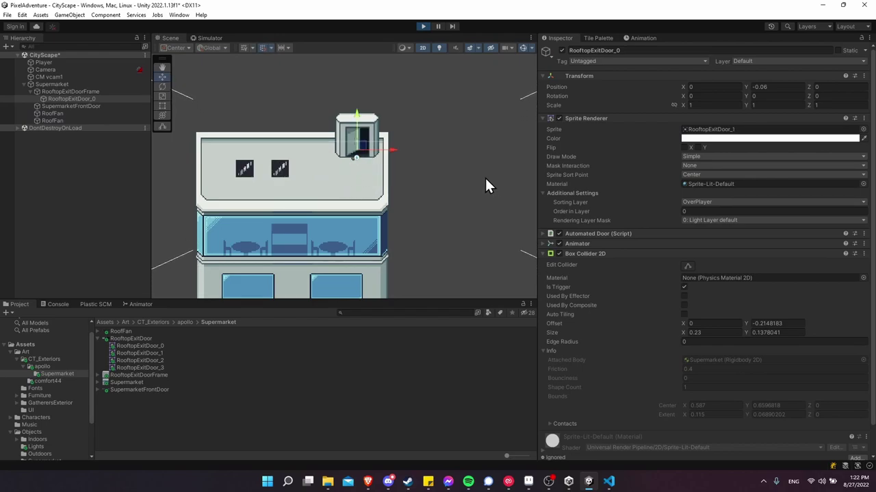
pyautogui.press('s')
pyautogui.click(422, 26)
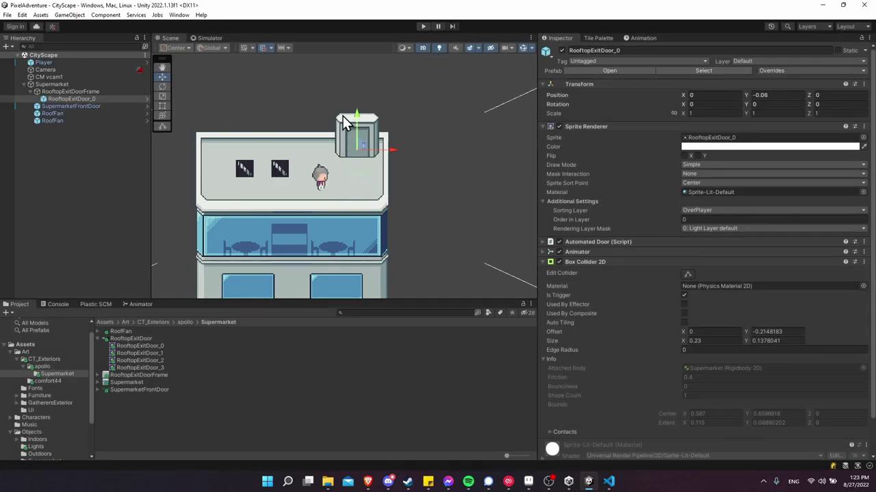
# - Add a Box Collider 2D to RooftopExitDoorFrame
pyautogui.click(69, 91)
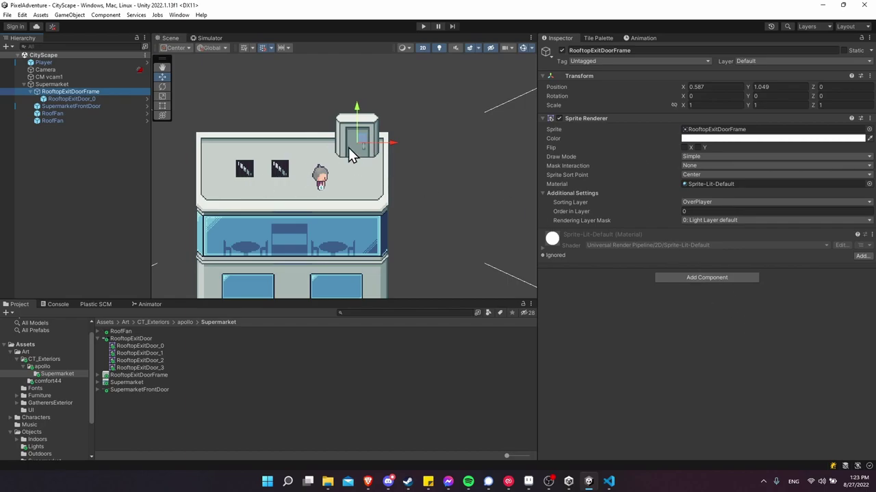
pyautogui.click(685, 280)
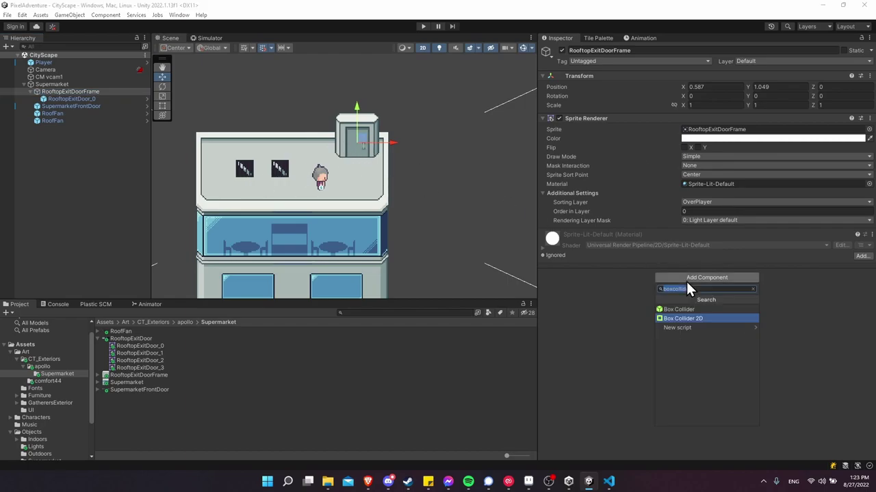
pyautogui.click(714, 317)
pyautogui.scroll(5, 357, 169)
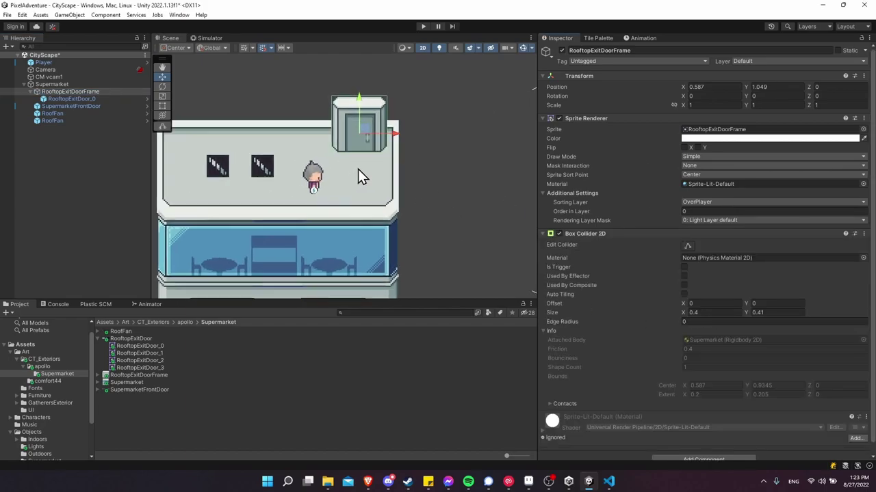
pyautogui.scroll(-5, 362, 176)
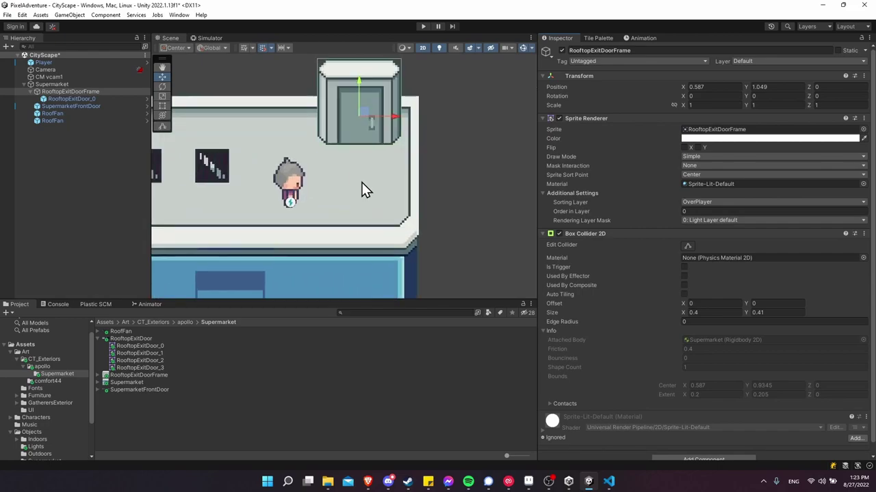
# - Play-test the door frame's collider by moving the player against and around the rooftop doorway, then stop the game
pyautogui.click(422, 26)
pyautogui.press('Right')
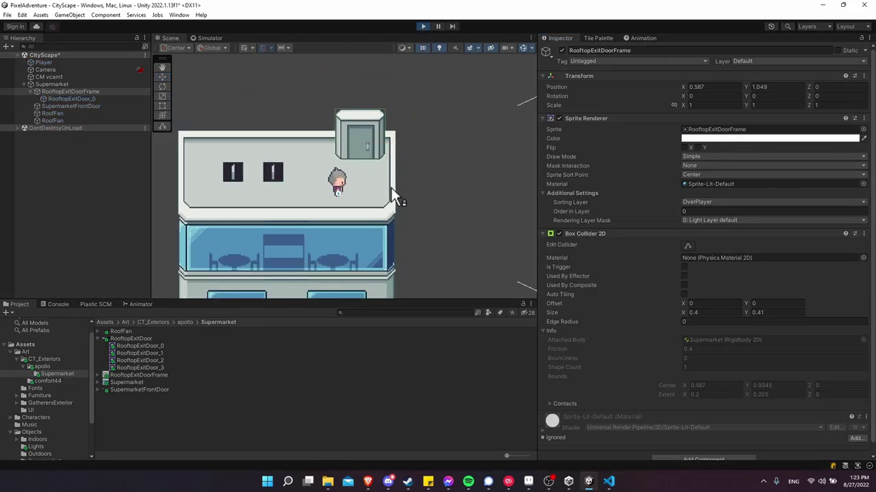
pyautogui.press('Up')
pyautogui.press('s')
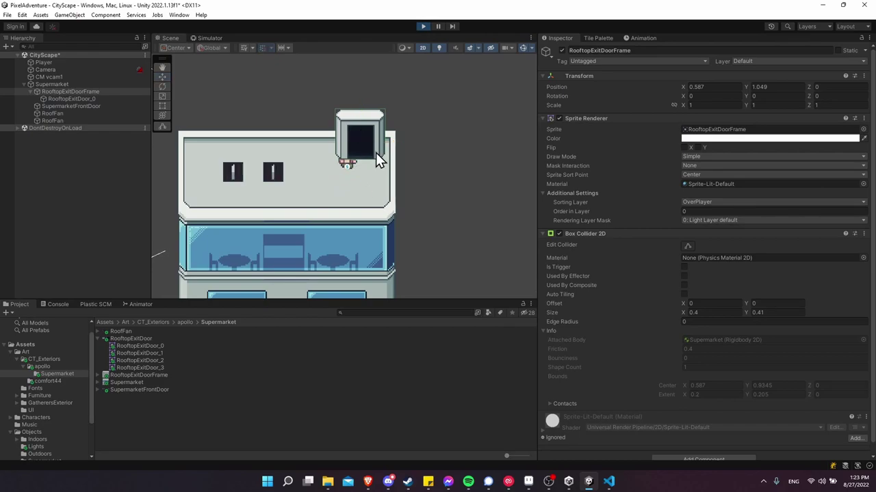
pyautogui.press('a')
pyautogui.press('d')
pyautogui.press('Up')
pyautogui.press('Down')
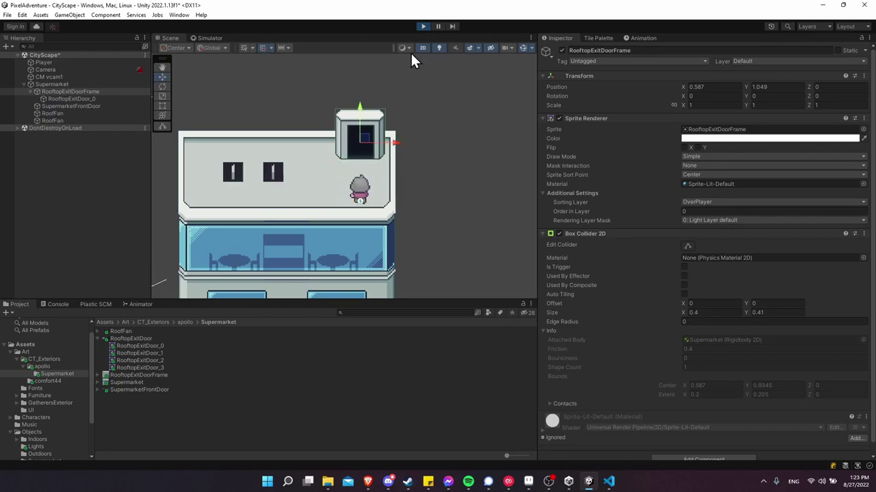
pyautogui.click(423, 26)
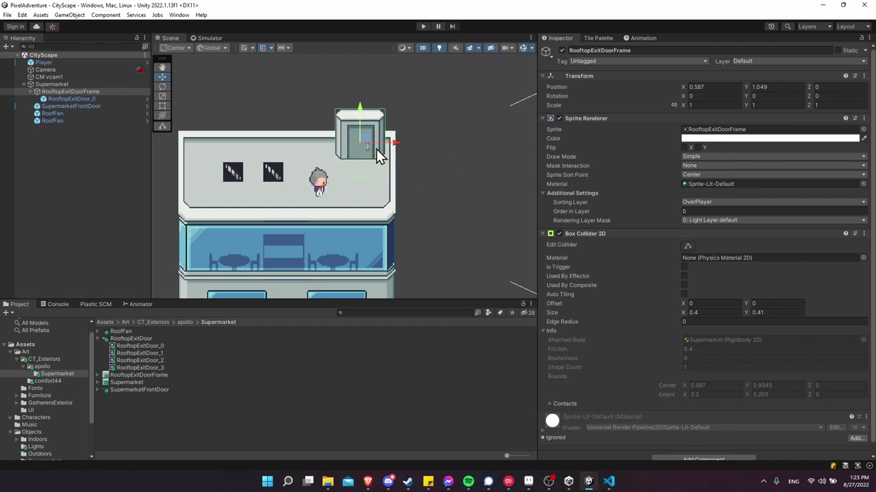
# - Set the sorting layer of both RooftopExitDoorFrame and RooftopExitDoor_0 to Default
pyautogui.moveTo(345, 190); pyautogui.dragTo(400, 209, button='middle')
pyautogui.scroll(-1, 400, 209)
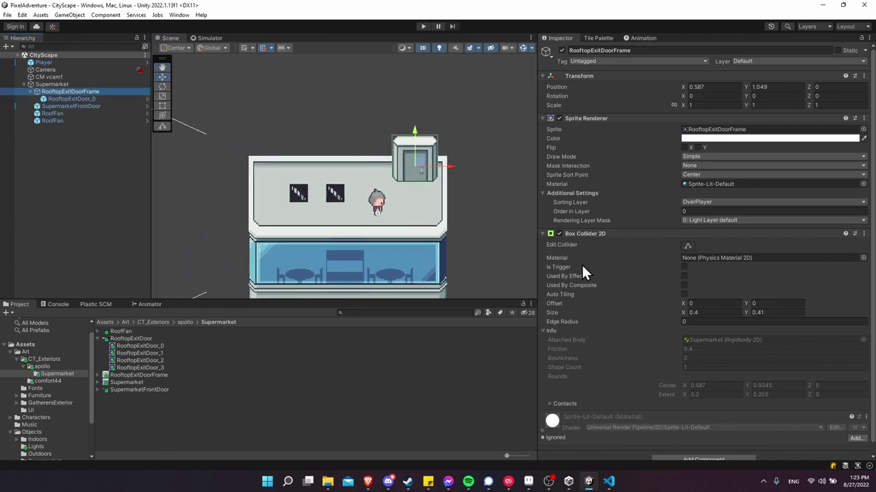
pyautogui.scroll(-1, 589, 280)
pyautogui.scroll(1, 612, 286)
pyautogui.click(704, 203)
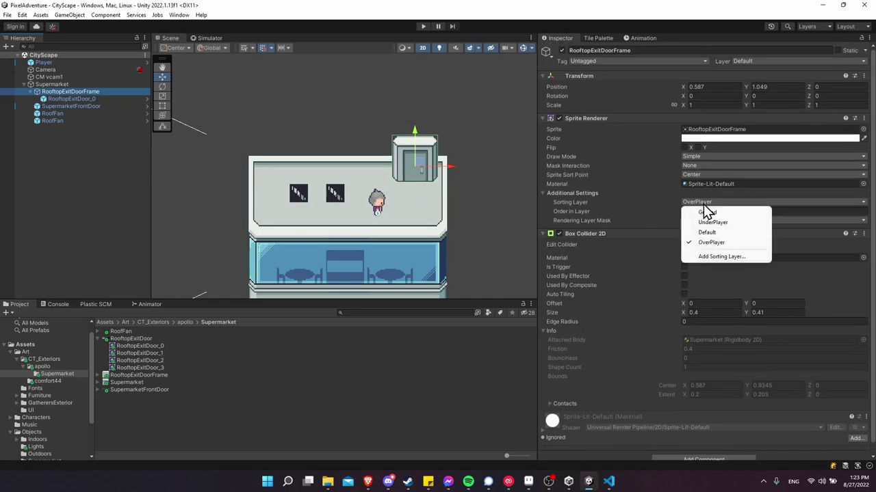
pyautogui.click(708, 232)
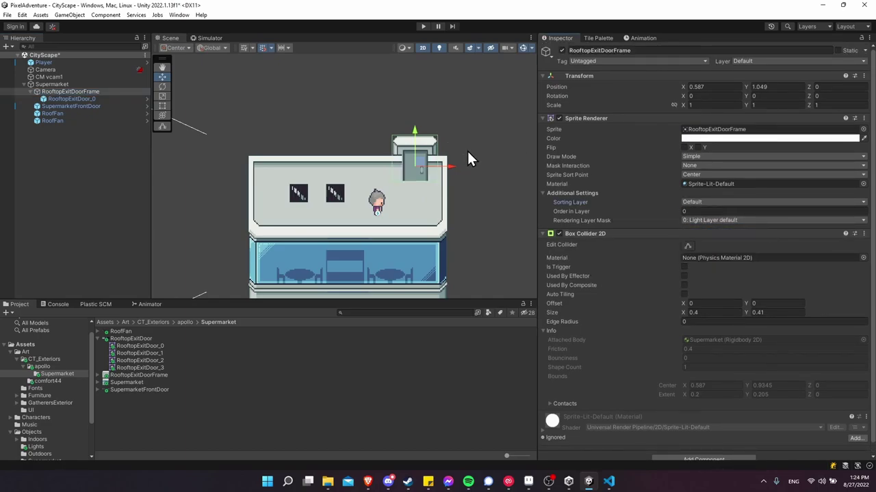
pyautogui.click(117, 100)
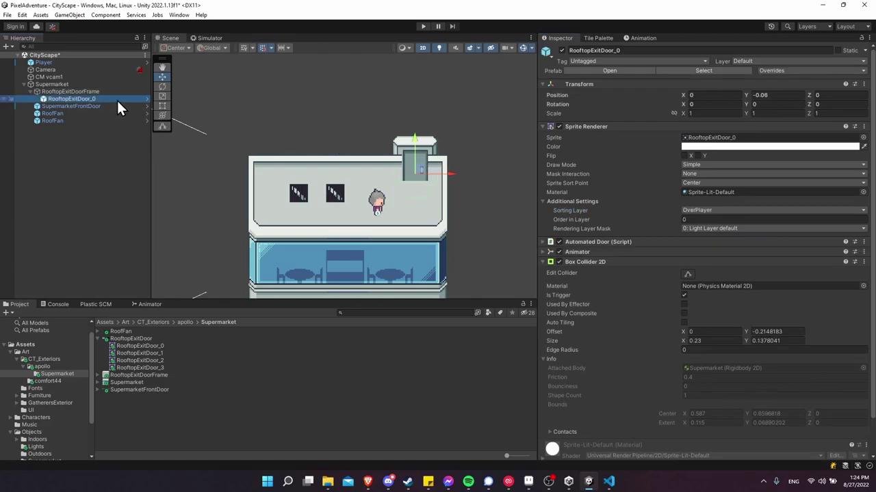
pyautogui.click(709, 208)
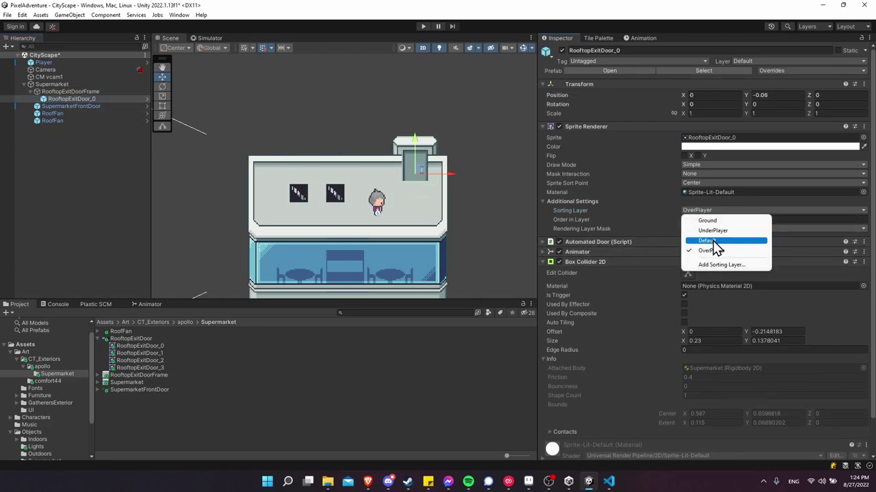
pyautogui.click(713, 241)
# - Set the Supermarket sprite's order in layer to -1
pyautogui.click(45, 85)
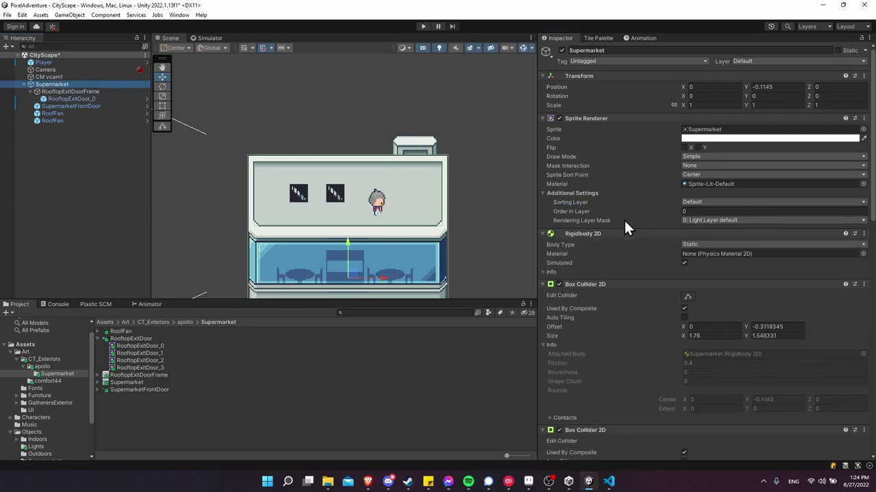
pyautogui.click(706, 211)
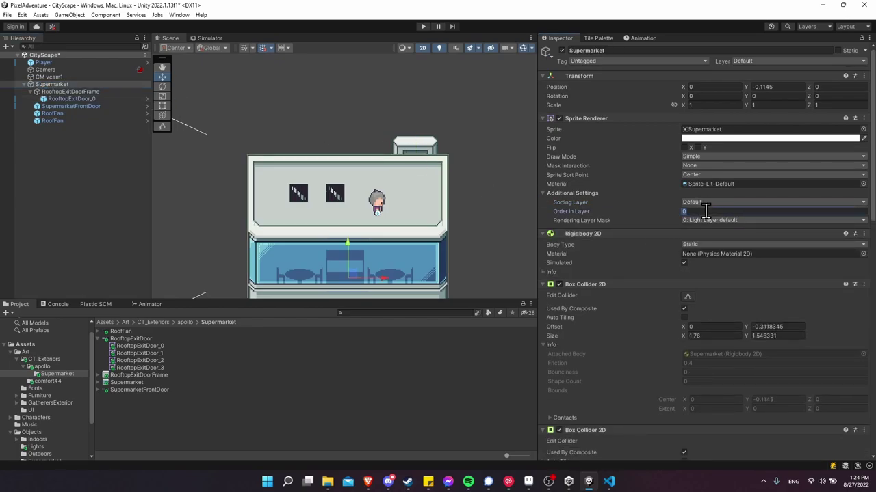
pyautogui.write('-1')
pyautogui.click(436, 186)
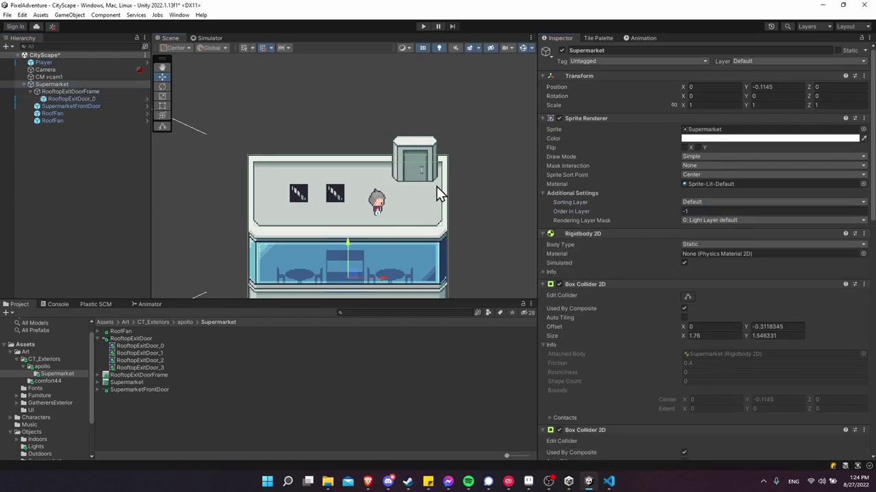
# - Play-test the rooftop exit door by walking the player up to, against and away from the doorway, then stop the game
pyautogui.click(423, 26)
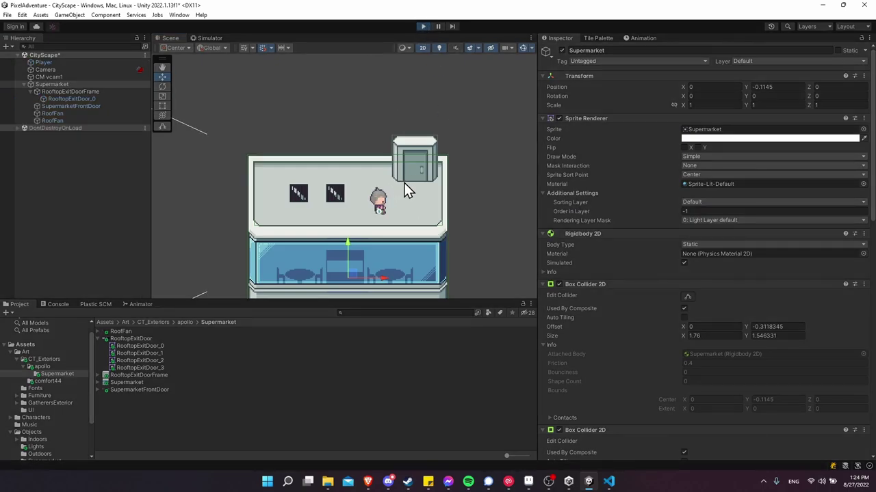
pyautogui.press('d')
pyautogui.press('w')
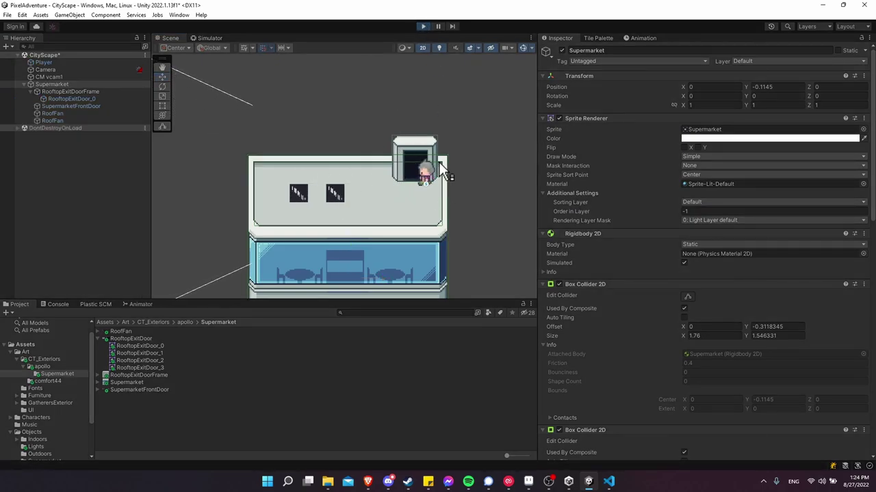
pyautogui.press('a')
pyautogui.press('s')
pyautogui.press('d')
pyautogui.press('w')
pyautogui.press('s')
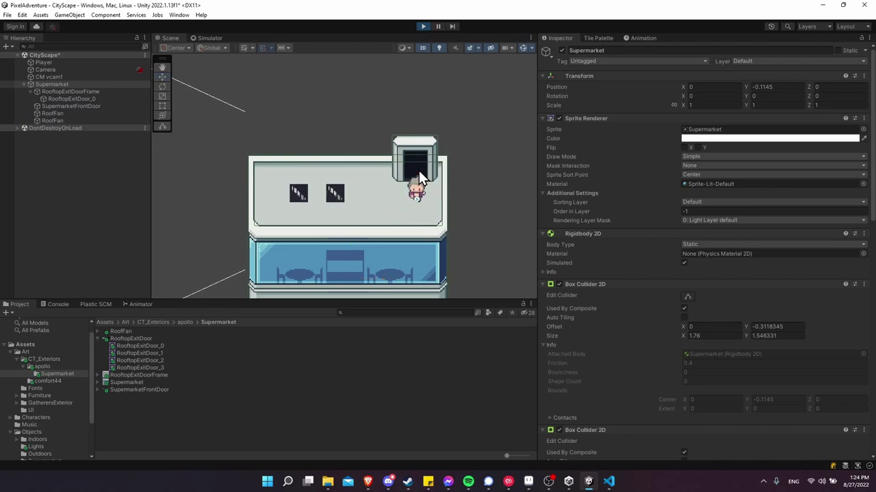
pyautogui.press('a')
pyautogui.press('w')
pyautogui.press('d')
pyautogui.press('s')
pyautogui.press('w')
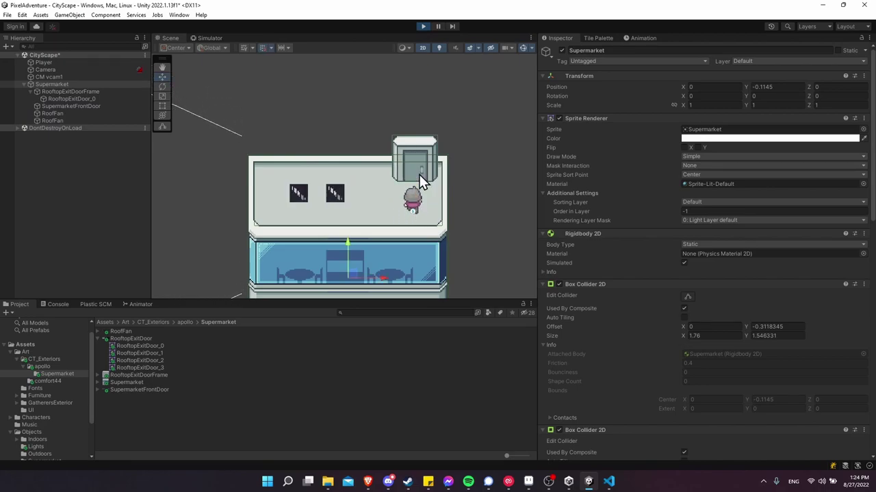
pyautogui.press('w')
pyautogui.press('s')
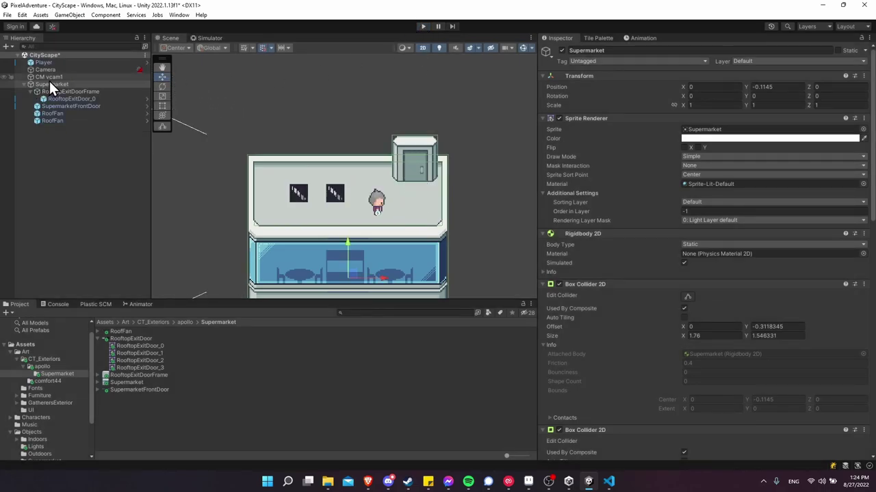
# - Move the Player up behind the supermarket's roof edge, to about Y 0.996
pyautogui.click(61, 55)
pyautogui.click(63, 63)
pyautogui.moveTo(380, 162); pyautogui.dragTo(381, 104)
# - Play-test in the Simulator by walking the player down past the supermarket's front and back up its far side to the roof
pyautogui.click(423, 26)
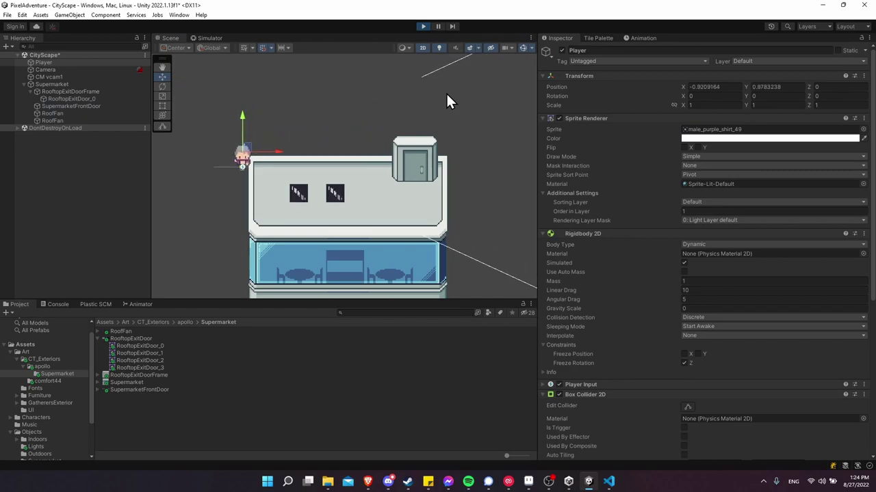
pyautogui.click(209, 37)
pyautogui.press('s')
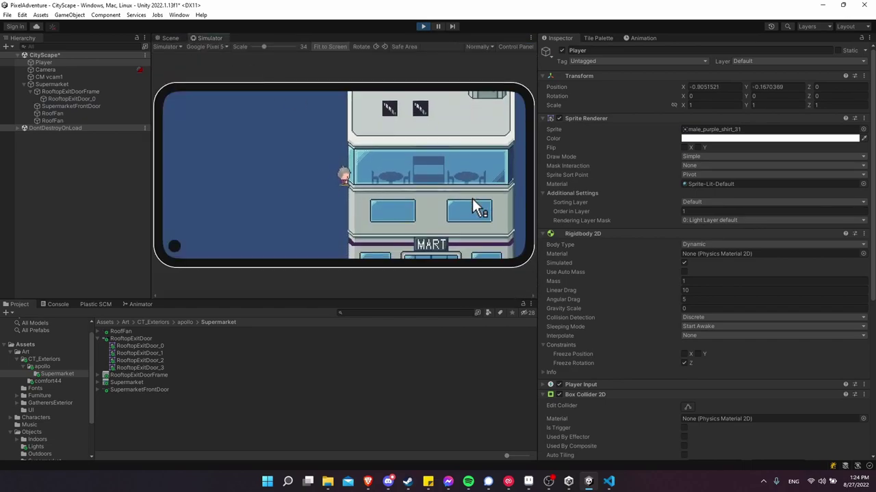
pyautogui.press('d')
pyautogui.press('Right')
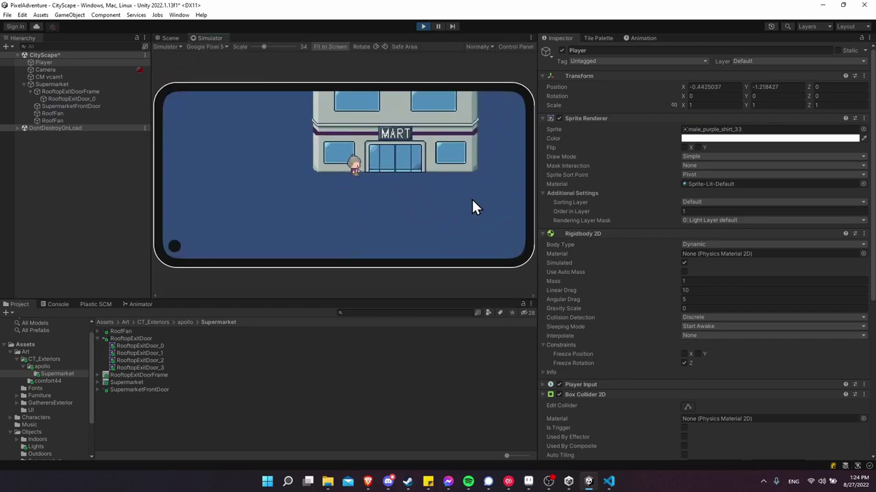
pyautogui.press('Up')
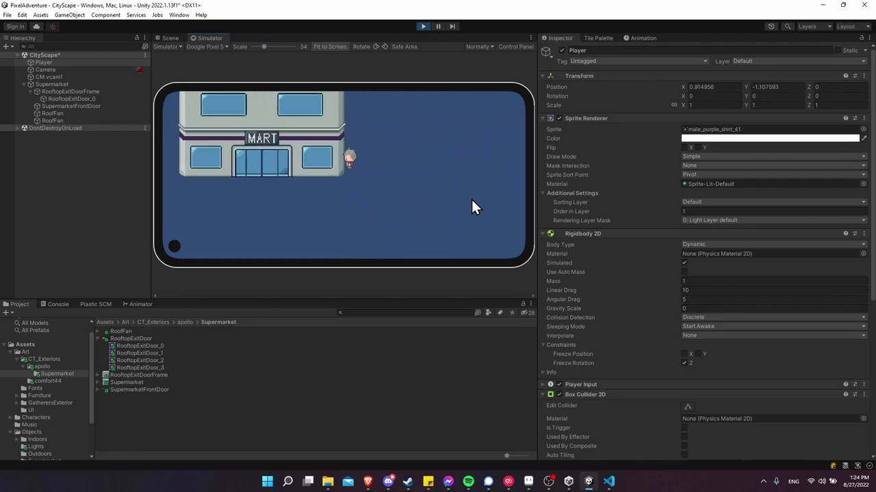
pyautogui.press('Up')
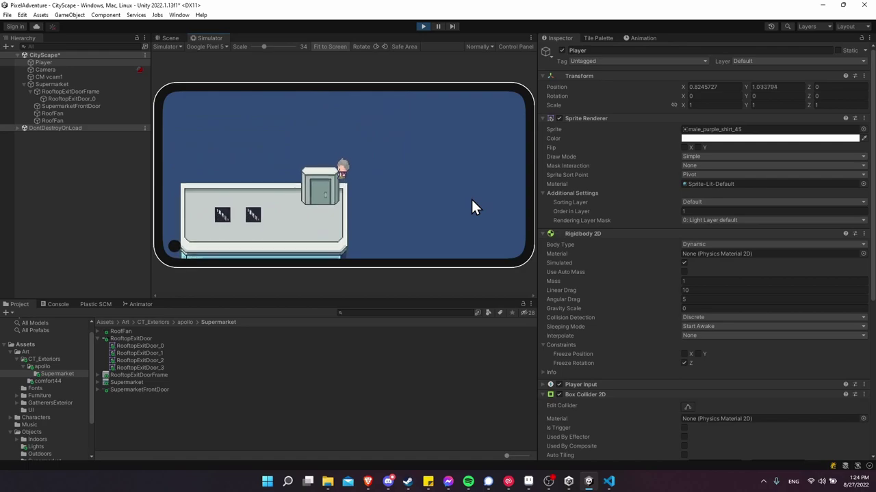
# - Test walking the player behind and beside the rooftop door frame from several directions, then stop the game
pyautogui.press('Left')
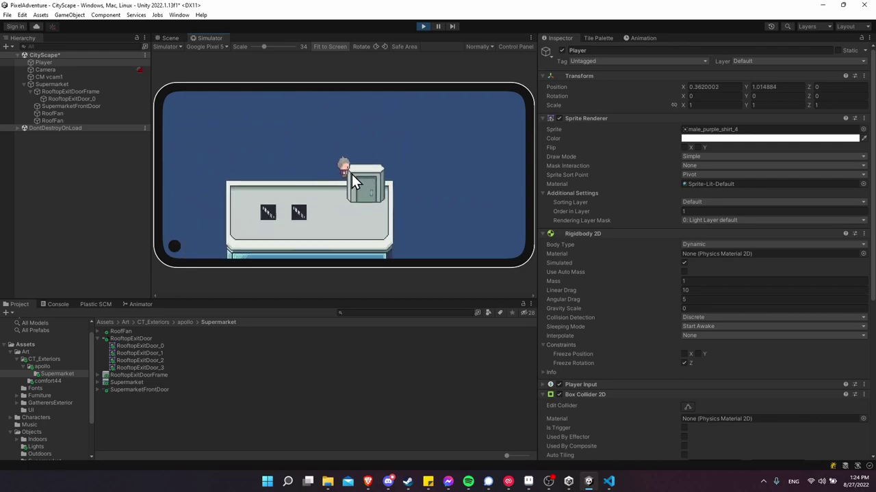
pyautogui.press('Left')
pyautogui.press('Right')
pyautogui.press('Up')
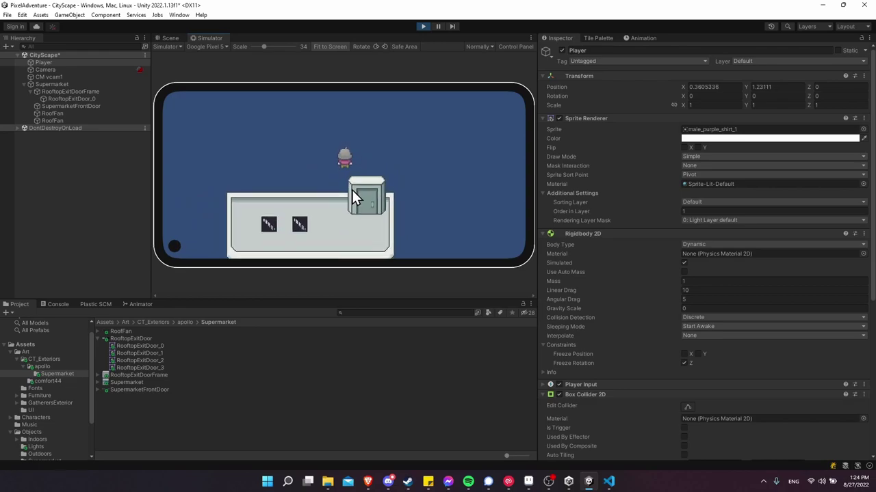
pyautogui.press('Down')
pyautogui.press('Up')
pyautogui.press('Right')
pyautogui.press('Down')
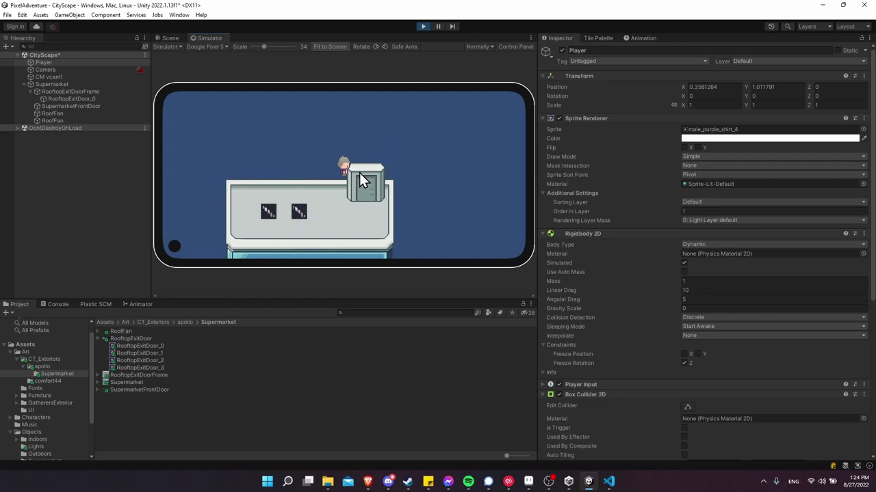
pyautogui.click(423, 26)
# - Lower the top edge of RooftopExitDoorFrame's box collider to about 0.18 high, so it covers only the frame's lower part
pyautogui.click(72, 99)
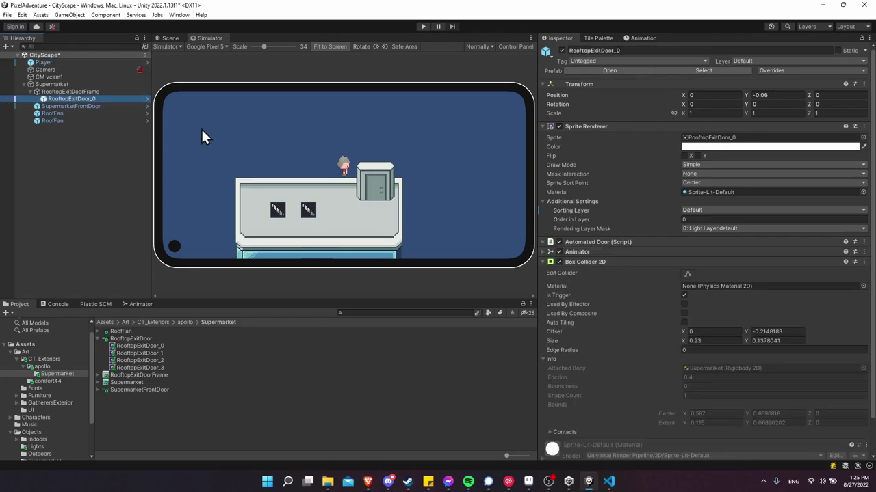
pyautogui.click(171, 39)
pyautogui.scroll(3, 421, 148)
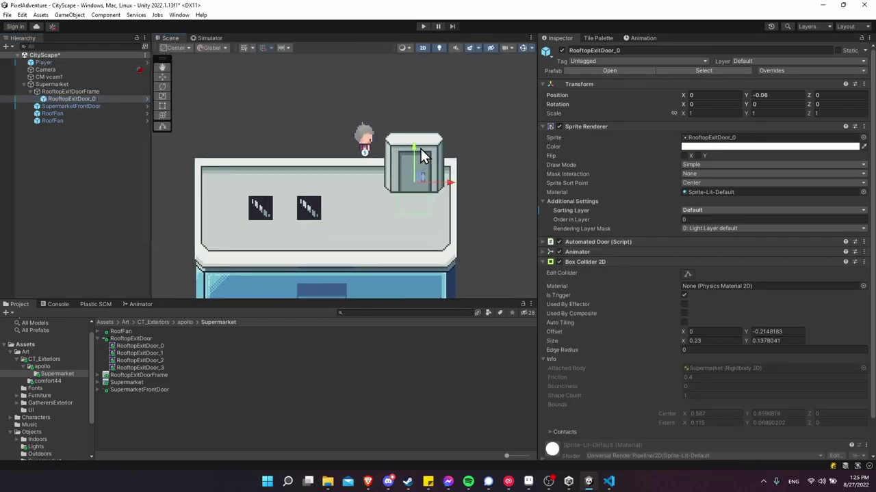
pyautogui.click(687, 273)
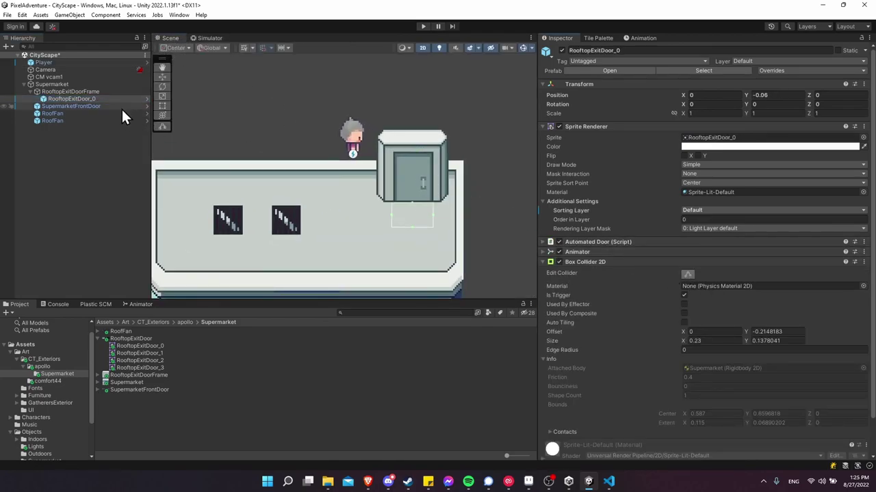
pyautogui.click(80, 91)
pyautogui.click(687, 245)
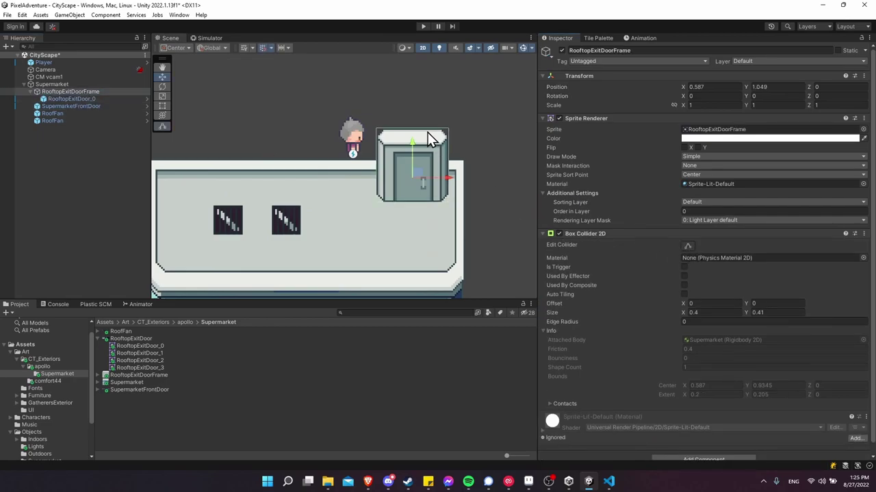
pyautogui.moveTo(412, 129); pyautogui.dragTo(411, 171)
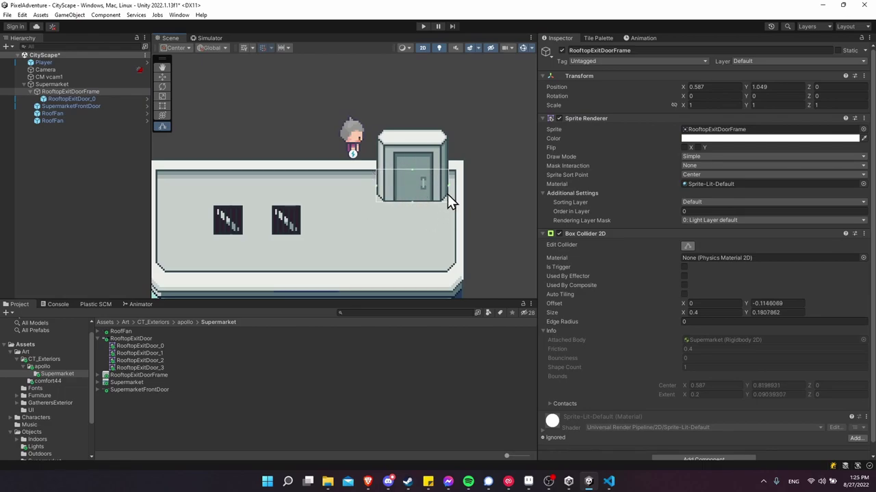
# - Play-test the shortened collider by moving the player sideways behind the rooftop door frame
pyautogui.click(422, 26)
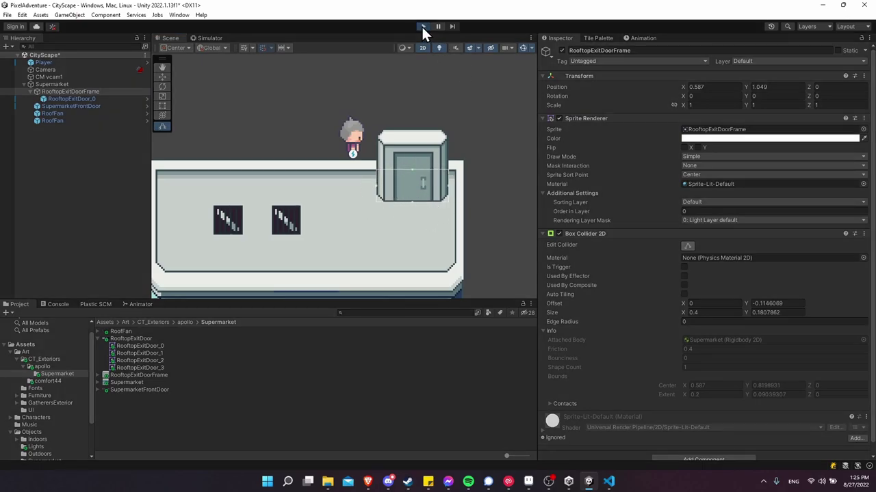
pyautogui.press('Left')
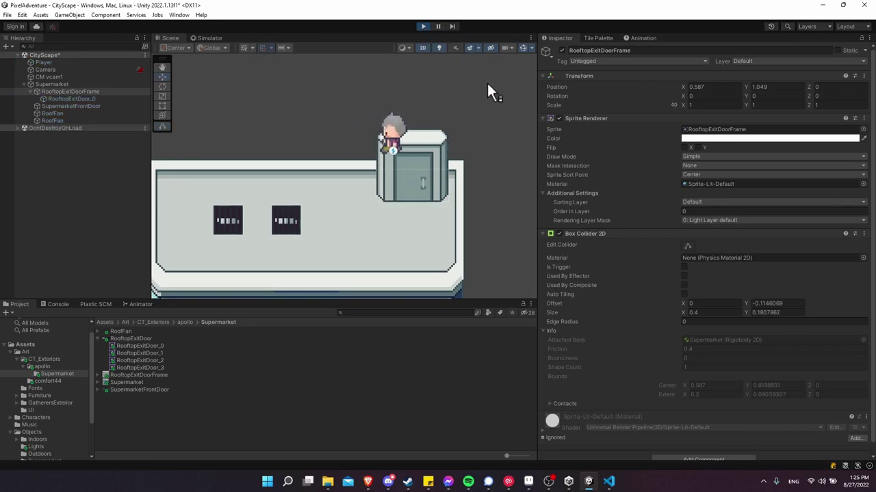
pyautogui.press('Right')
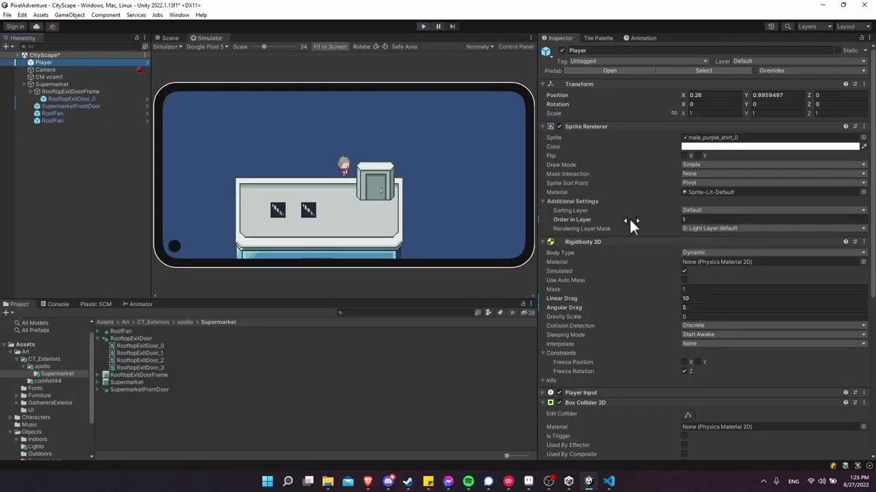
# - Set the Player sprite's order in layer to 0 and apply the change to the Player prefab
pyautogui.click(698, 219)
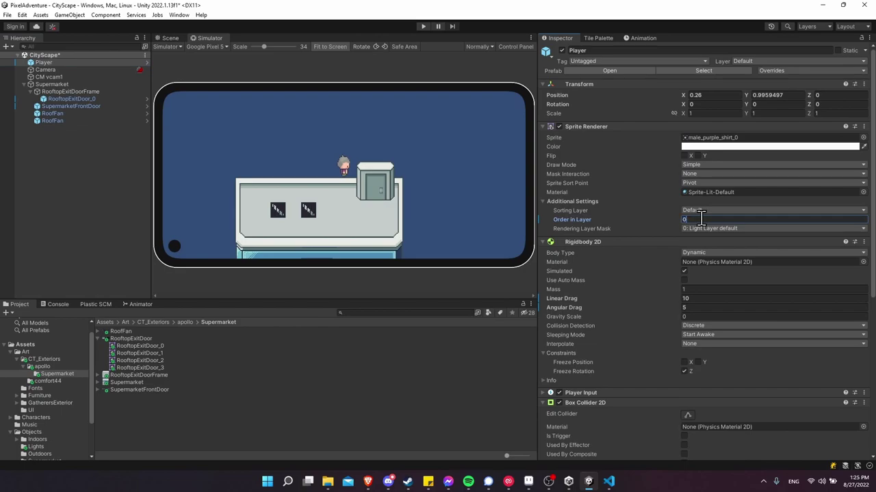
pyautogui.rightClick(598, 221)
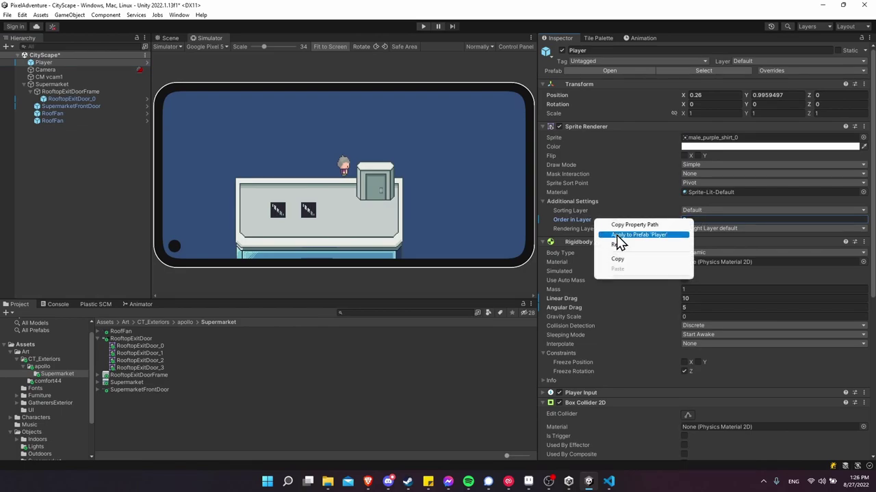
pyautogui.click(619, 235)
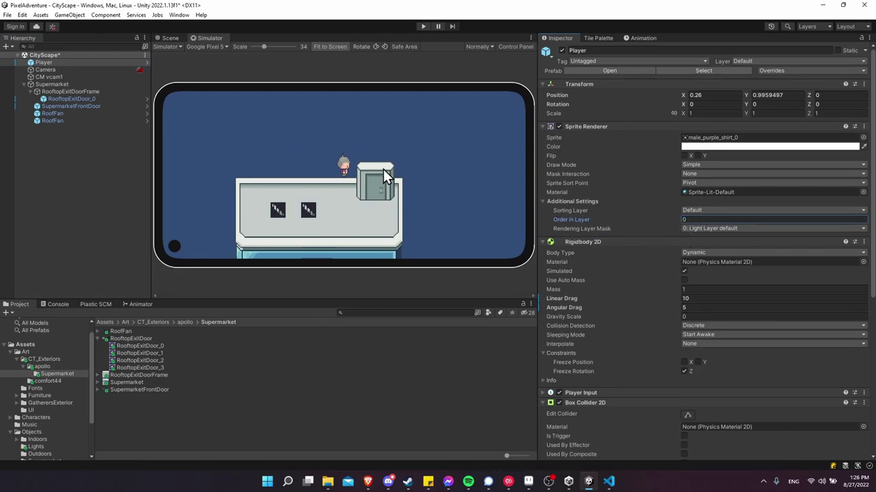
# - Play-test the new sorting by walking the player behind the rooftop door frame and along the back of the roof
pyautogui.click(422, 26)
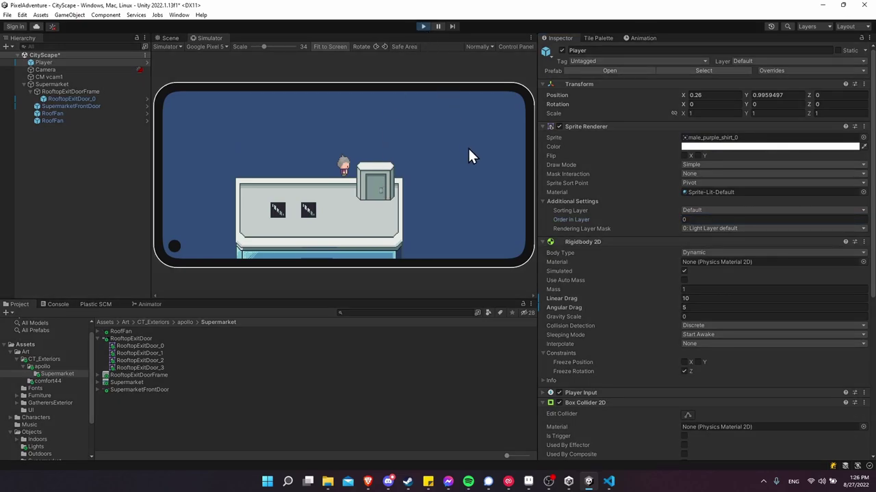
pyautogui.press('Right')
pyautogui.press('Left')
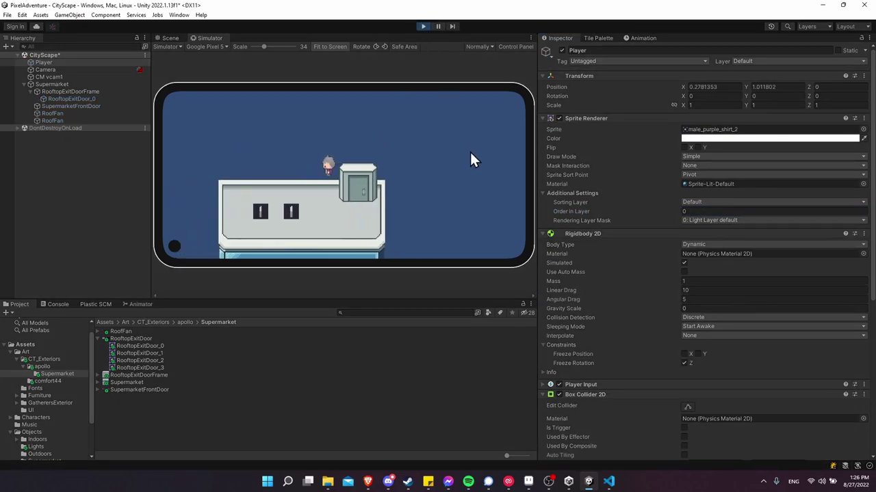
pyautogui.press('Right')
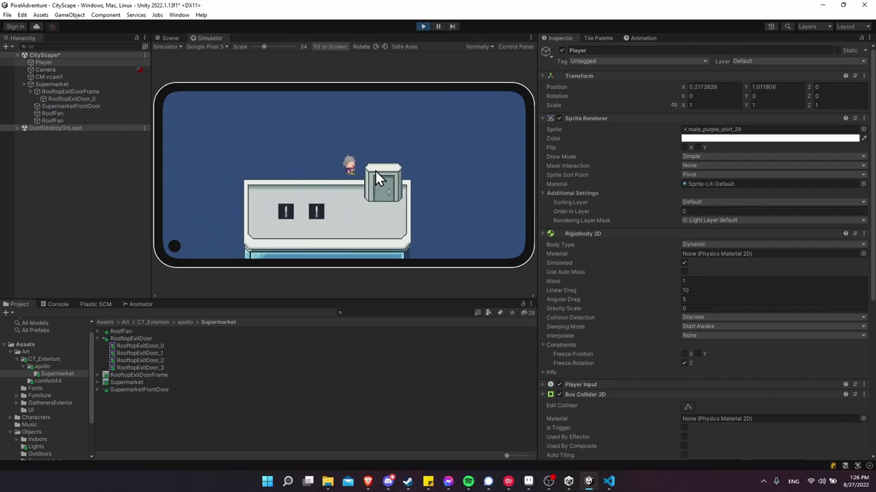
pyautogui.press('Down')
pyautogui.press('Up')
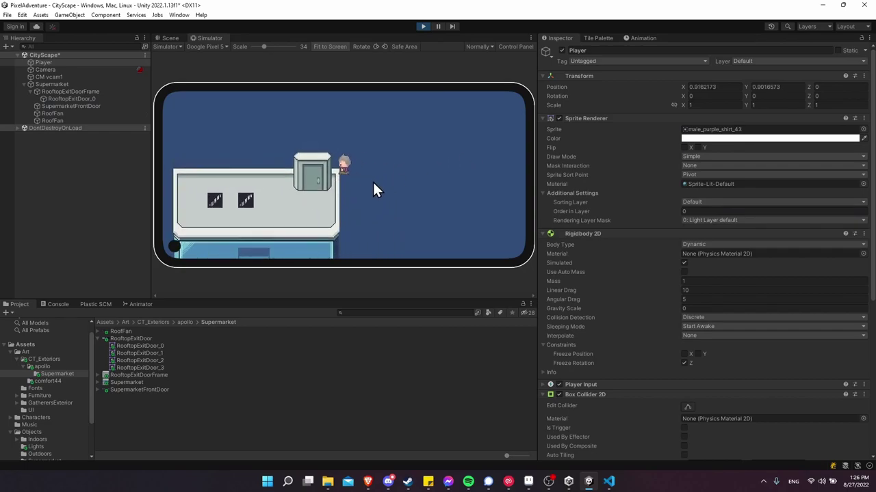
pyautogui.press('Left')
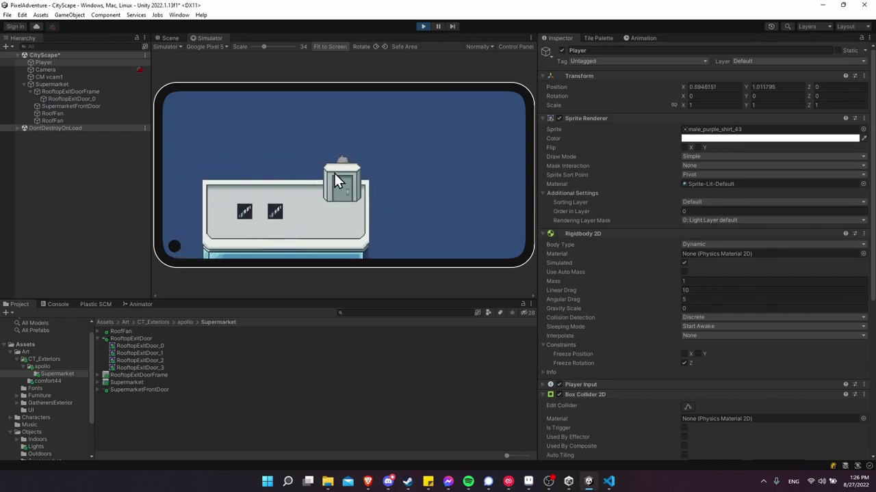
pyautogui.press('Left')
pyautogui.press('Left')
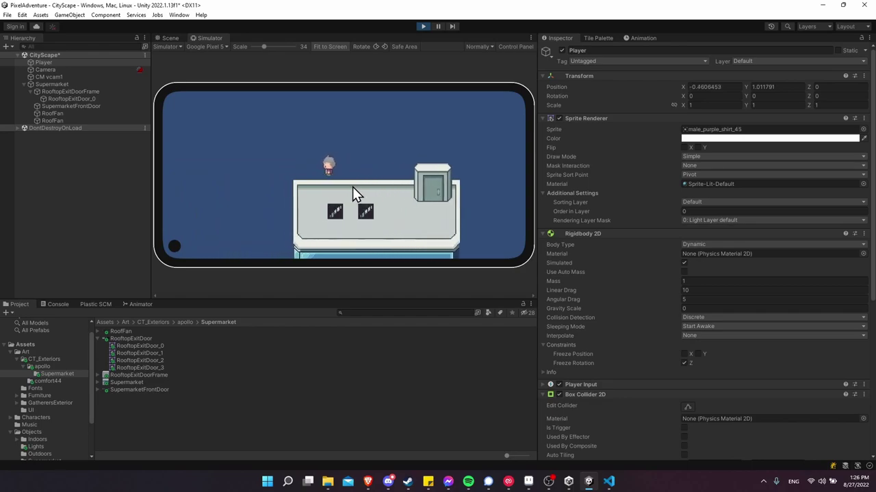
# - Play-test the roof's left side by walking the player down beside the building and back up behind the roof
pyautogui.press('space')
pyautogui.press('Right')
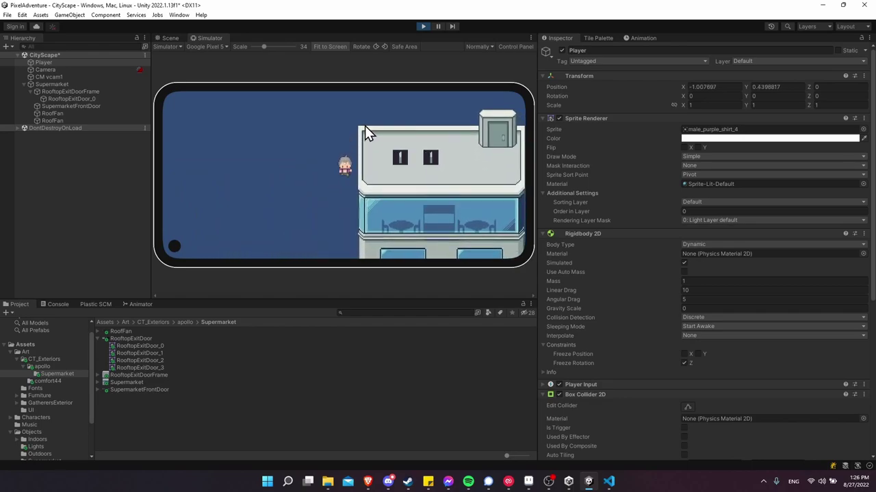
pyautogui.press('space')
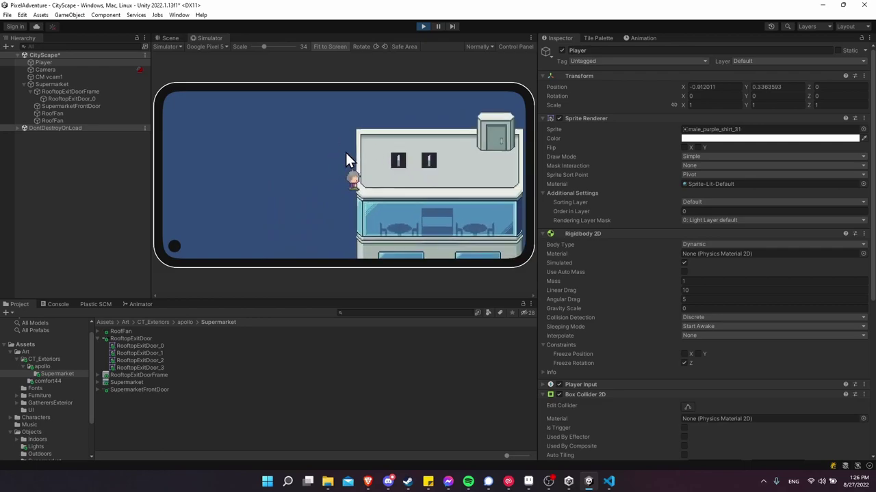
pyautogui.press('w')
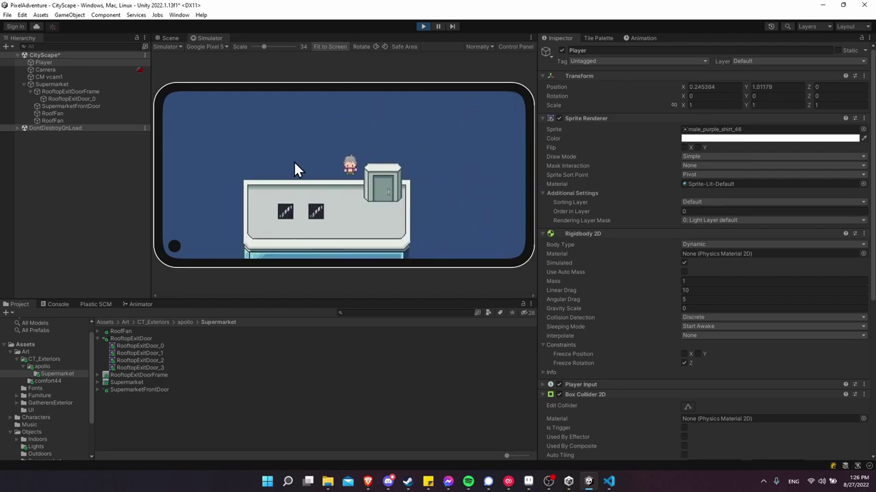
pyautogui.press('d')
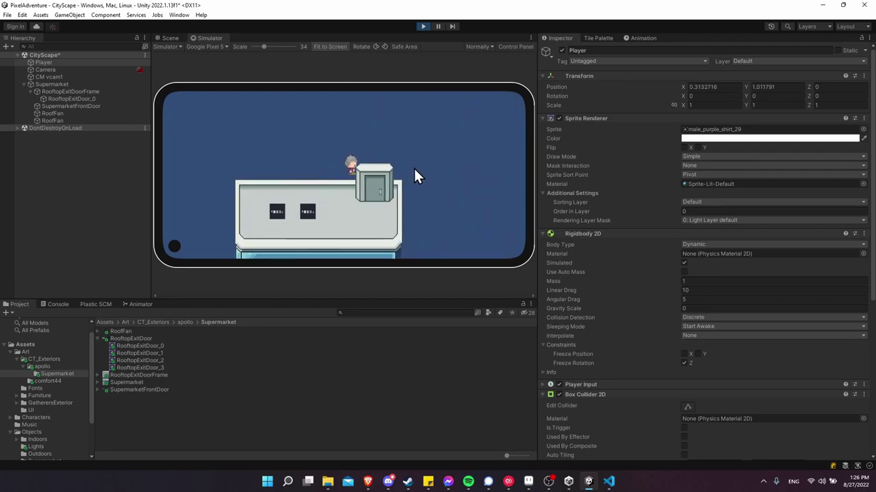
# - Play-test the building's right side and the area behind the rooftop door frame, and end the play session
pyautogui.press('s')
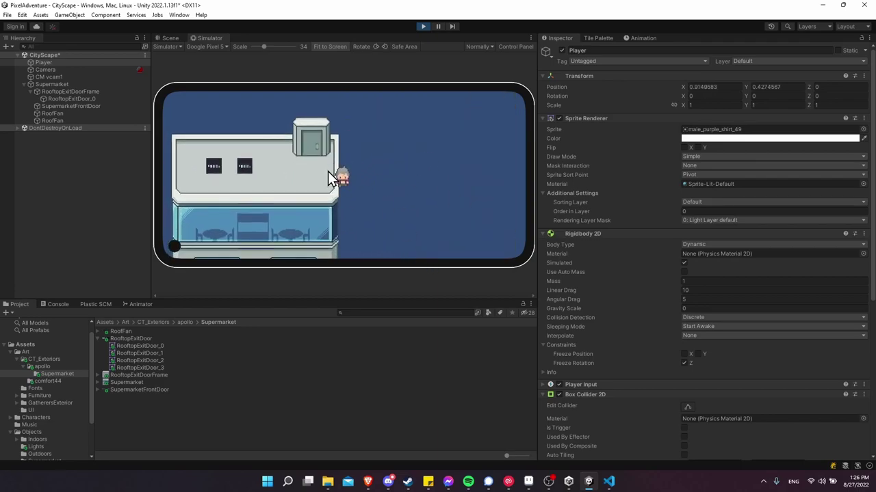
pyautogui.press('w')
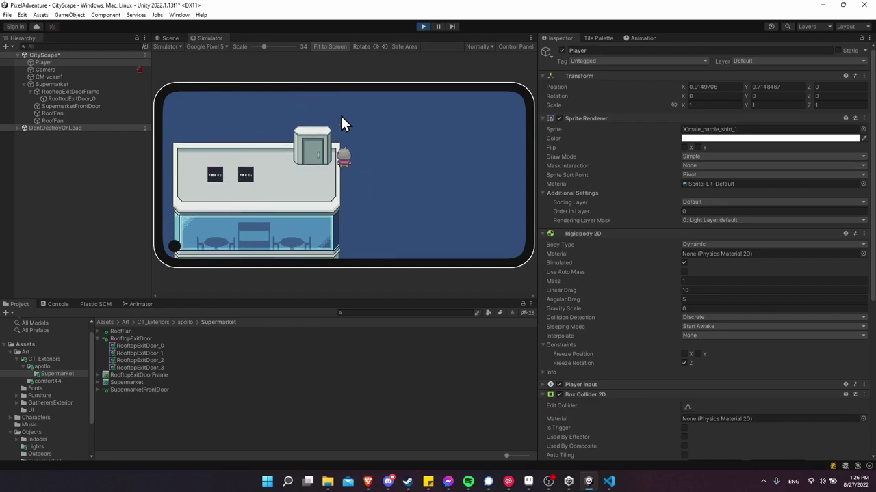
pyautogui.press('s')
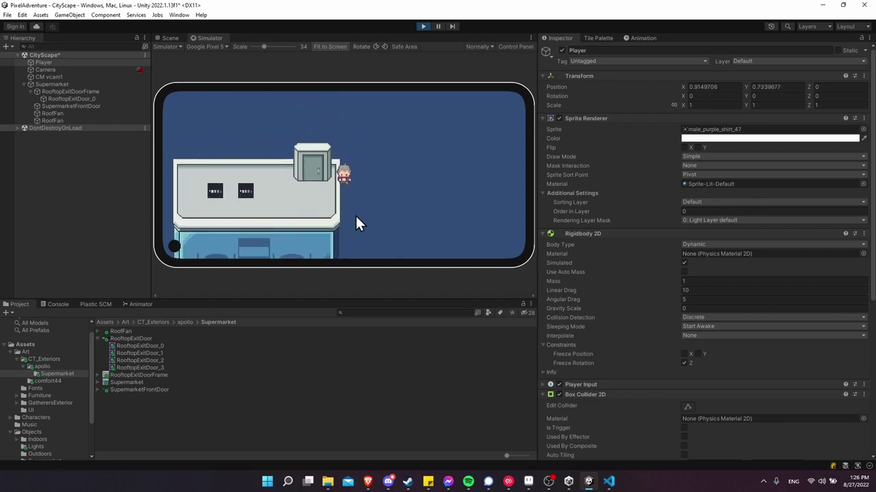
pyautogui.press('w')
pyautogui.press('a')
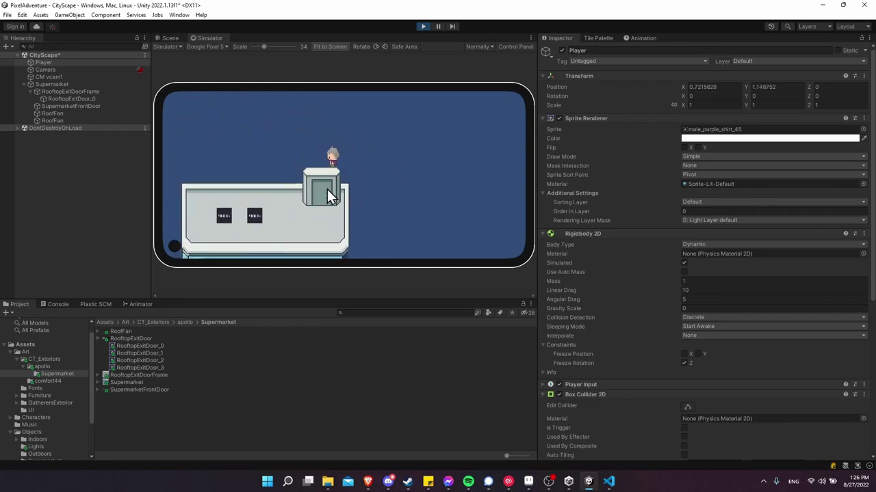
pyautogui.press('a')
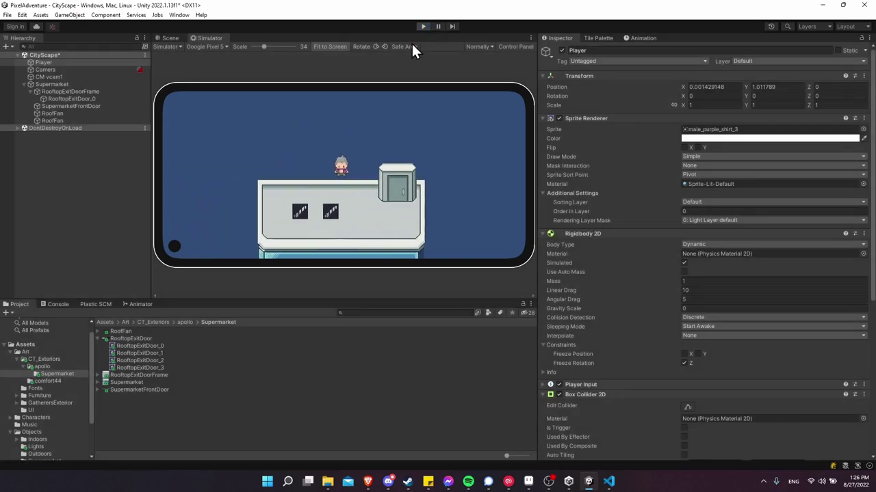
pyautogui.press('a')
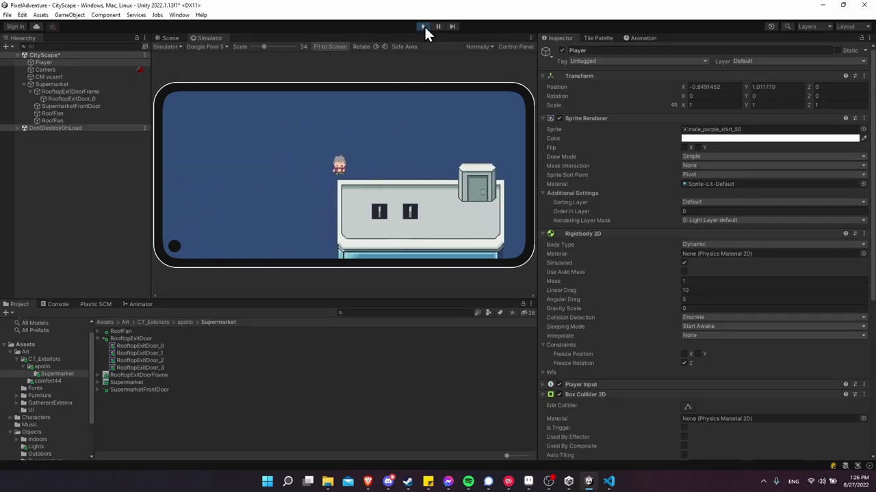
pyautogui.click(424, 26)
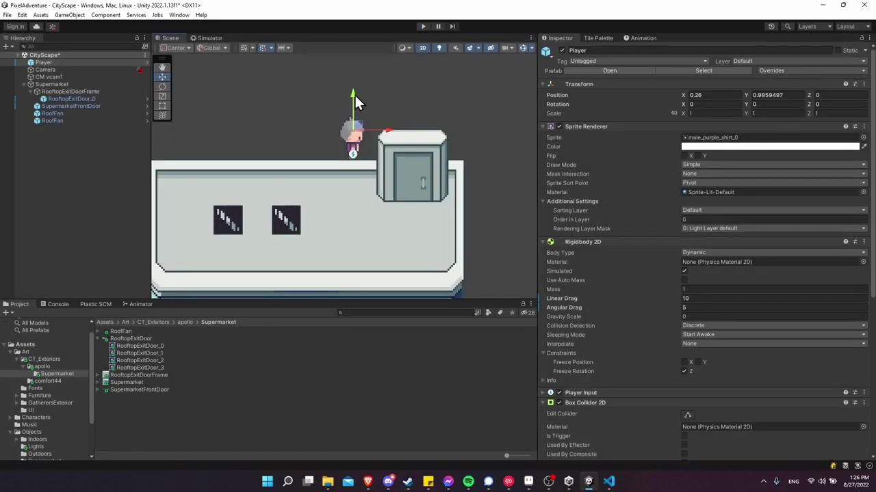
# - Move the Player down onto the roof and play-test walking into the rooftop doorway and over the roof's left edge
pyautogui.click(424, 26)
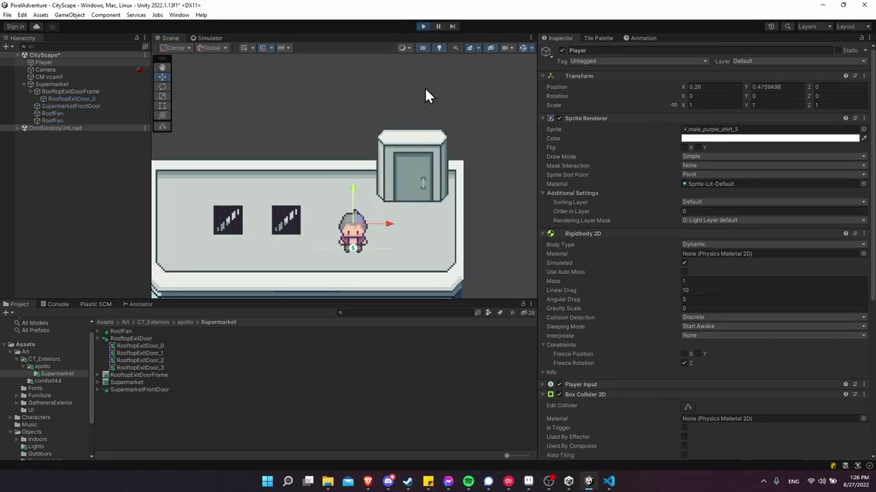
pyautogui.press('w')
pyautogui.press('s')
pyautogui.press('d')
pyautogui.press('w')
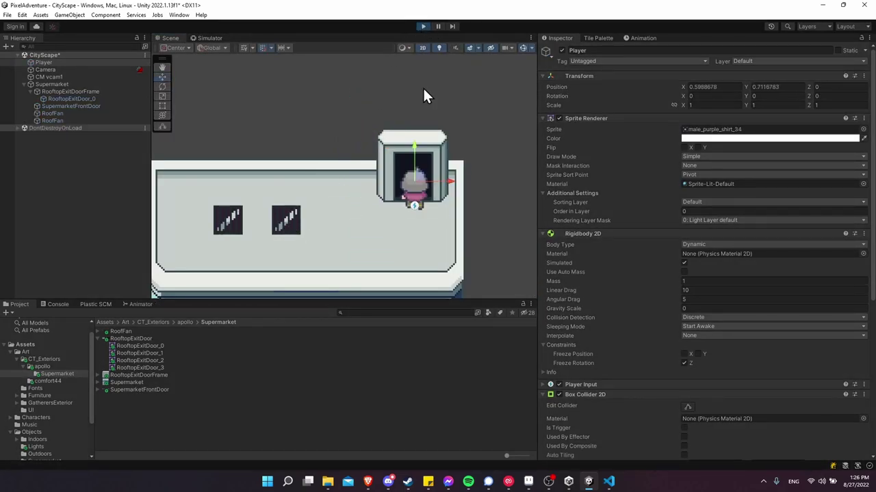
pyautogui.press('s')
pyautogui.press('a')
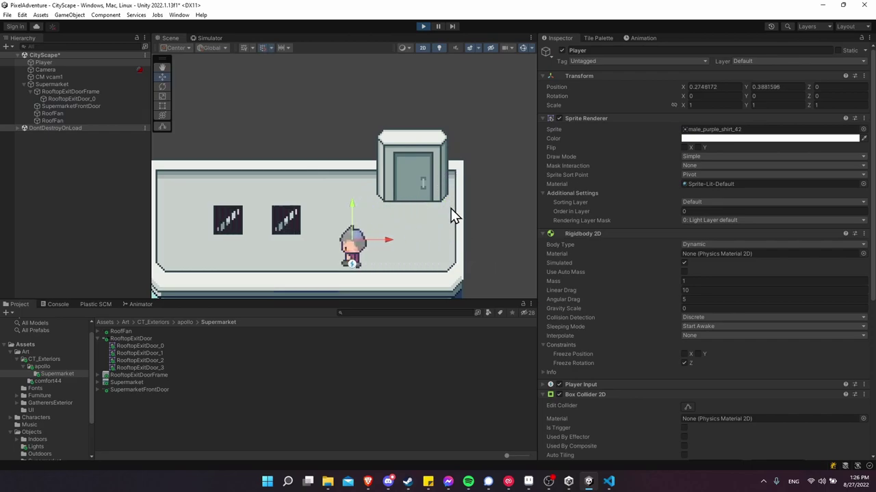
pyautogui.press('w')
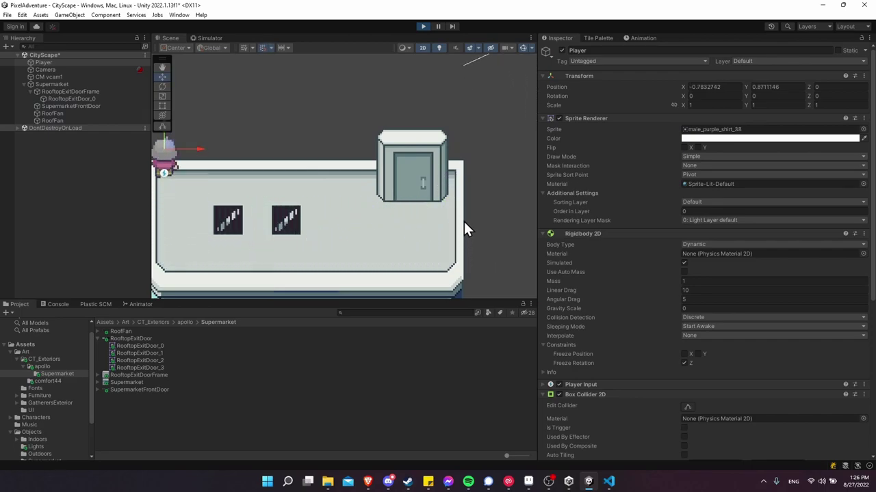
pyautogui.press('d')
pyautogui.click(423, 26)
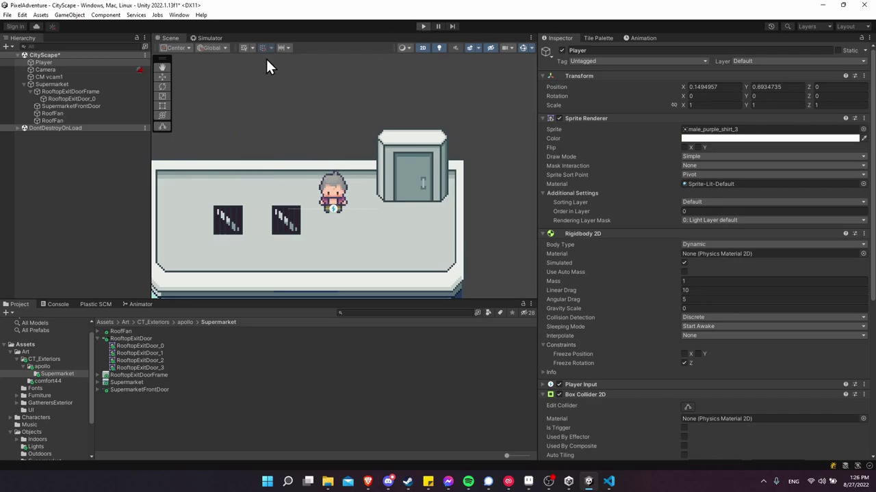
# - Open the Supermarket's first Box Collider 2D for editing to examine its outline around the roof
pyautogui.click(89, 84)
pyautogui.press('f')
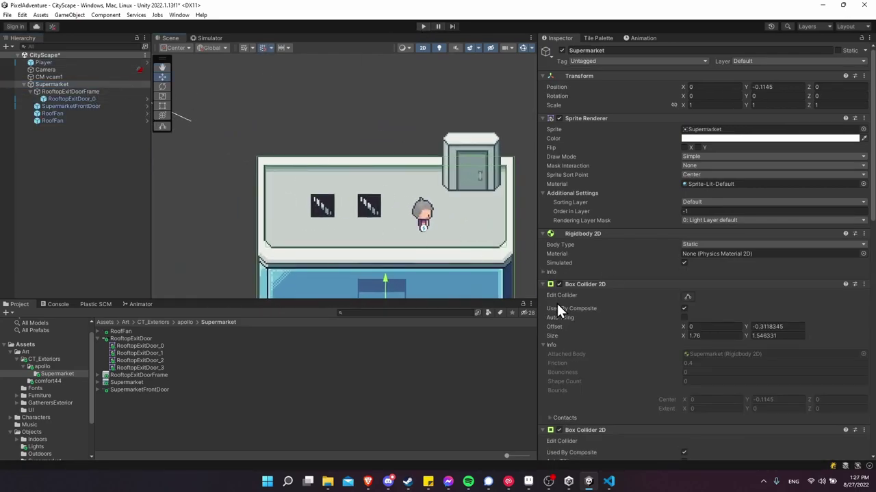
pyautogui.scroll(-2, 557, 308)
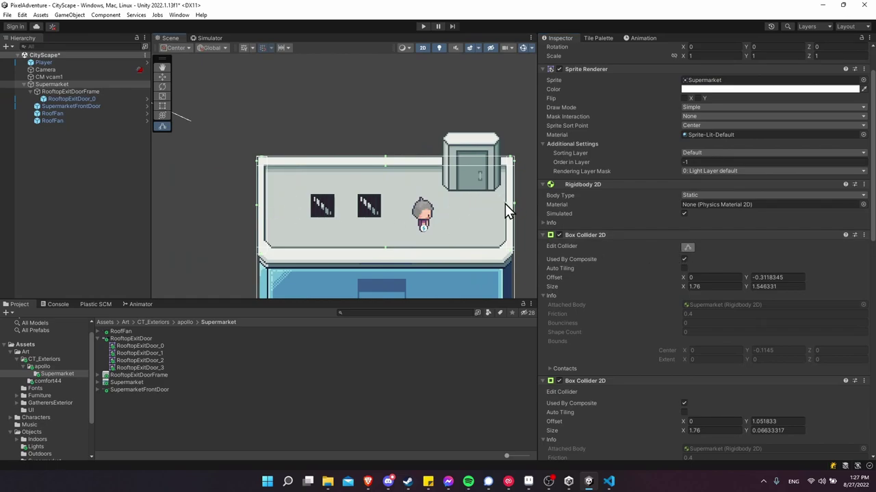
# - Play-test the roof boundaries by walking the player to the right, left and back edges of the rooftop
pyautogui.click(423, 26)
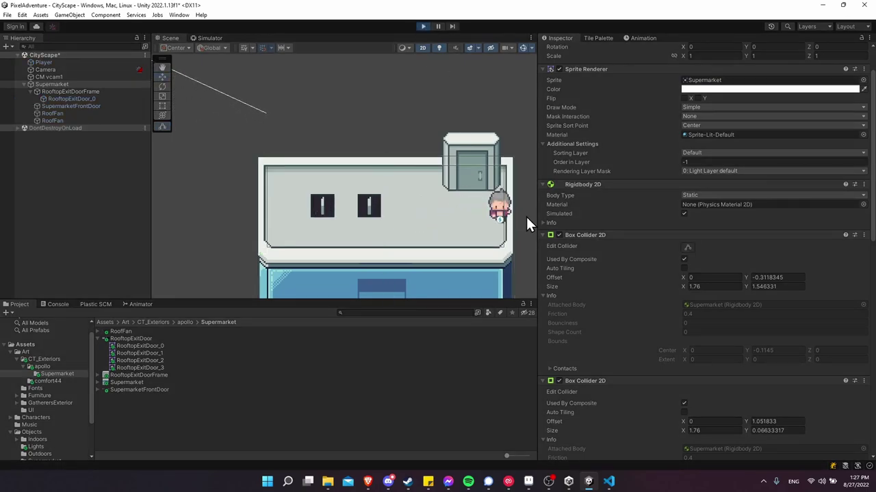
pyautogui.press('s')
pyautogui.press('a')
pyautogui.press('w')
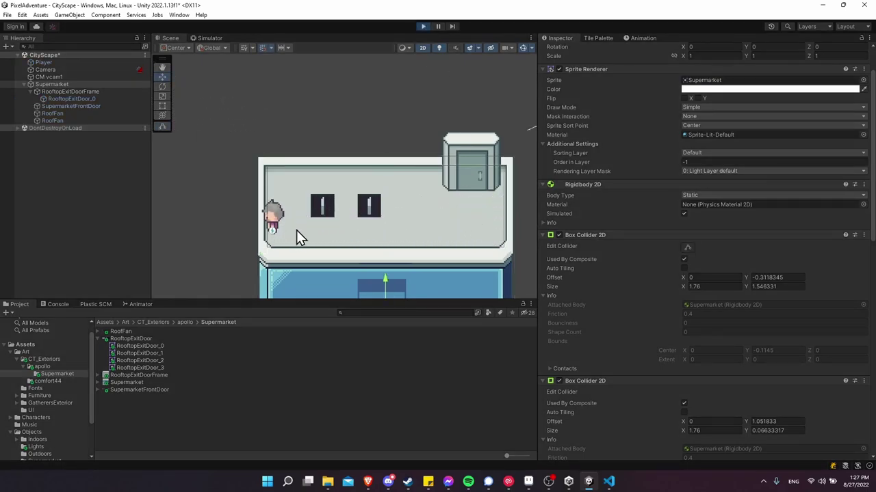
pyautogui.press('w')
pyautogui.press('s')
pyautogui.press('d')
pyautogui.press('w')
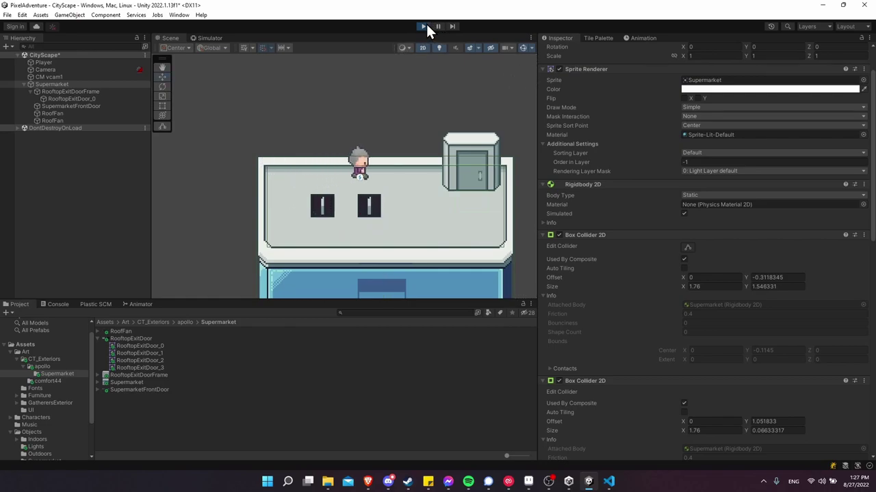
# - Walk the player over and between the two roof fans to check their sorting, and end the play session
pyautogui.press('s')
pyautogui.press('d')
pyautogui.press('a')
pyautogui.press('w')
pyautogui.press('d')
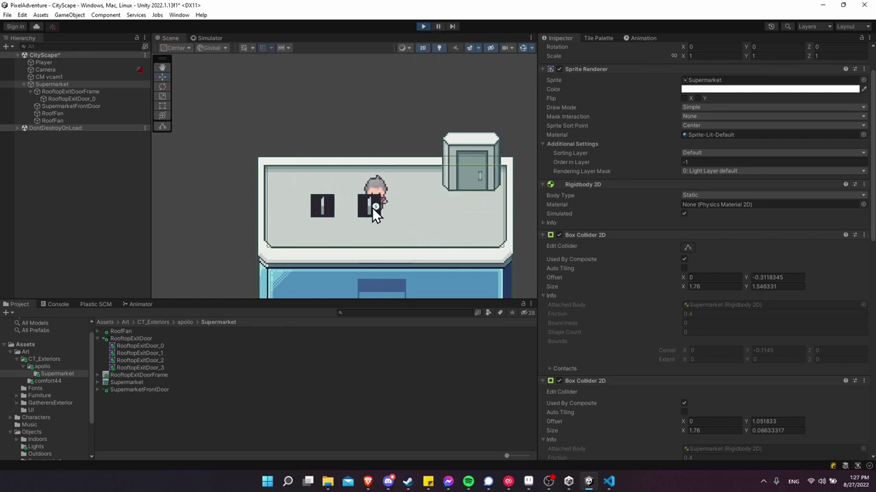
pyautogui.click(422, 26)
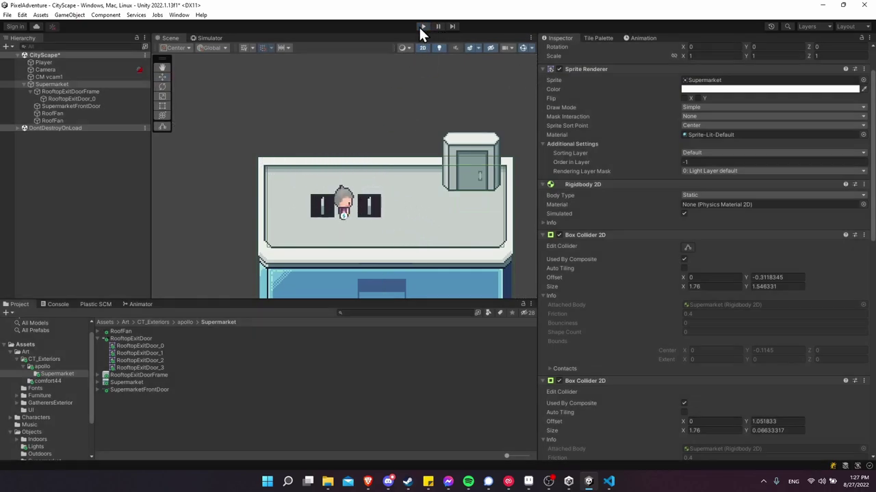
# - Set both RoofFan objects' sorting layer to Default and apply the Sprite Renderer change to the RoofFan prefab
pyautogui.click(60, 114)
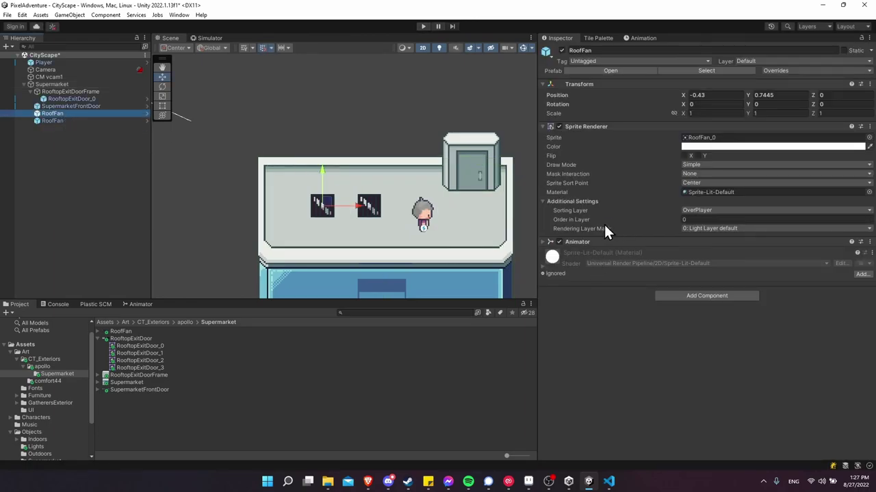
pyautogui.keyDown('shift'); pyautogui.click(65, 120); pyautogui.keyUp('shift')
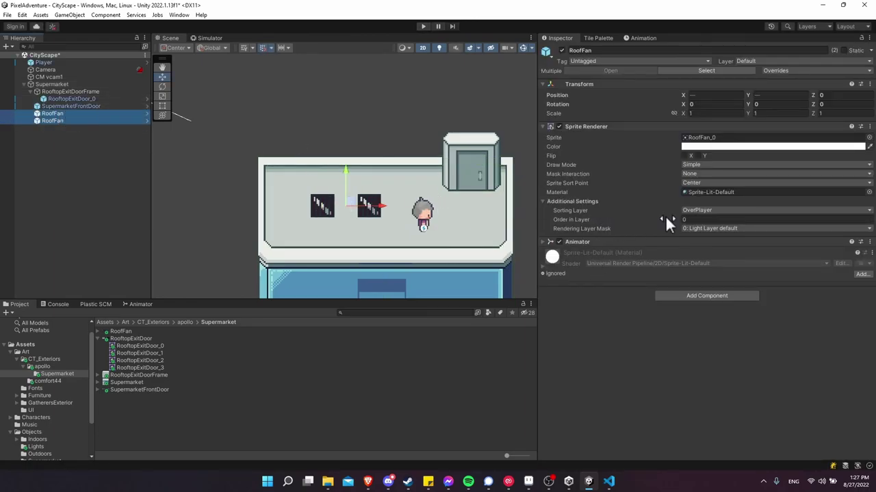
pyautogui.click(697, 210)
pyautogui.click(701, 221)
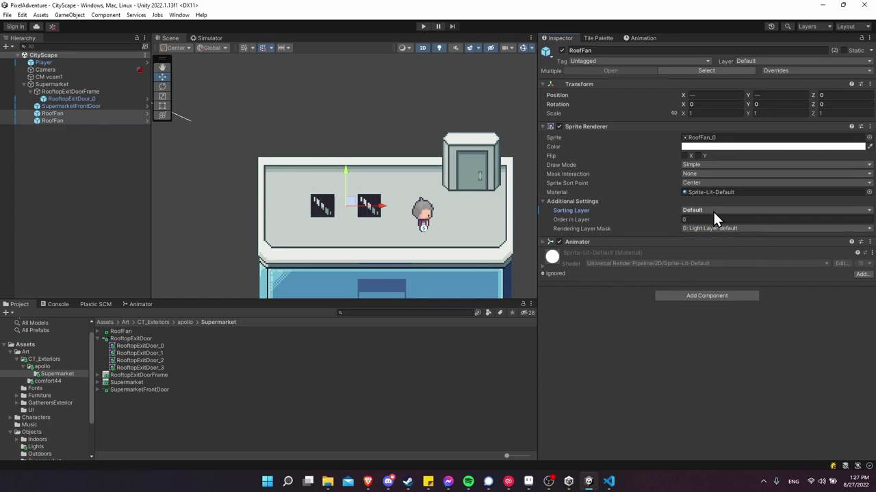
pyautogui.click(869, 128)
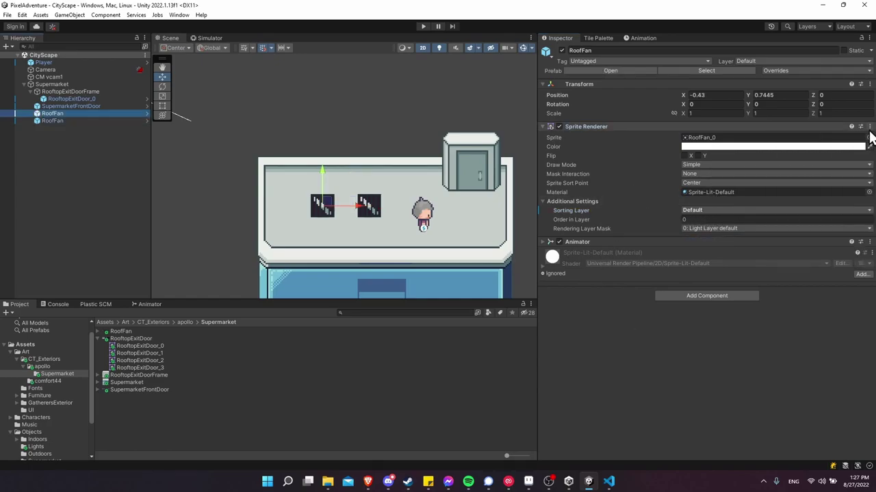
pyautogui.click(869, 127)
pyautogui.moveTo(822, 150)
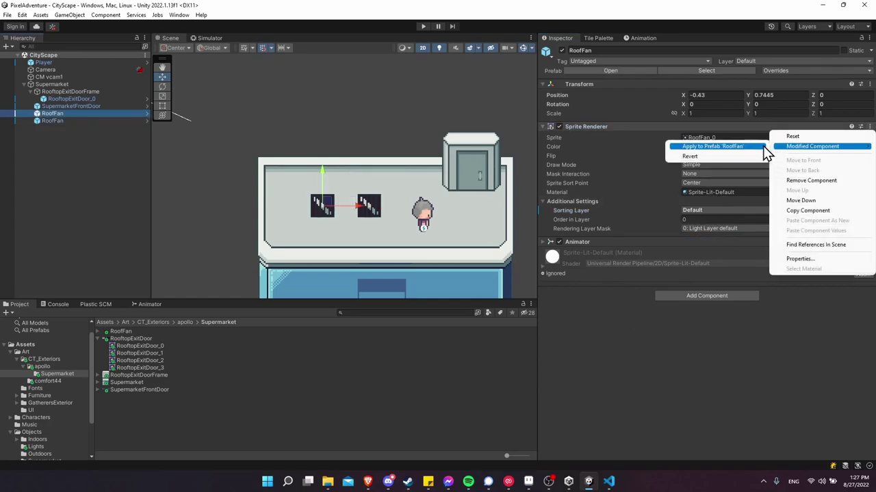
pyautogui.click(761, 147)
# - Play-test the fans' new sorting layer by walking the player in front of, behind and across the right roof fan
pyautogui.click(423, 26)
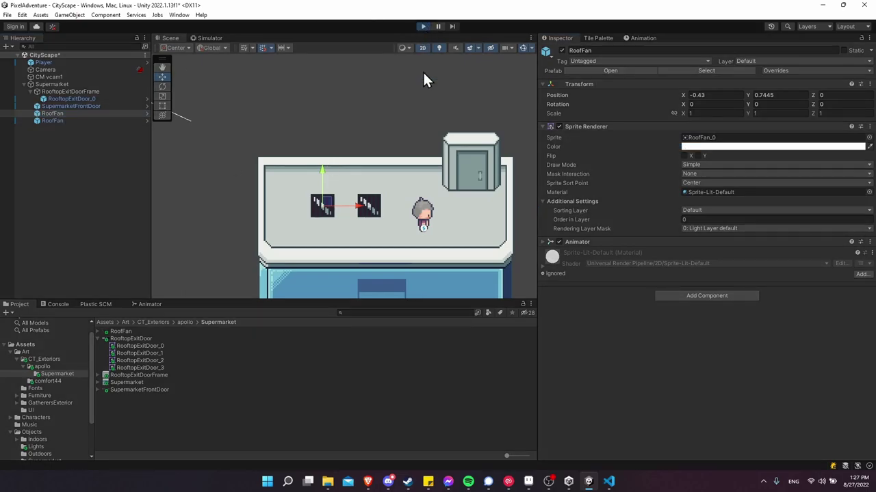
pyautogui.press('d')
pyautogui.press('s')
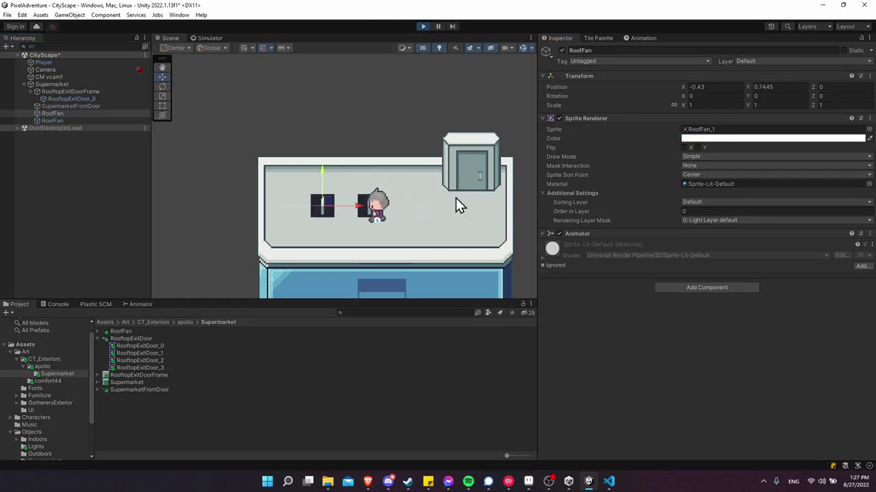
pyautogui.press('w')
pyautogui.press('a')
pyautogui.press('s')
pyautogui.press('w')
pyautogui.press('w')
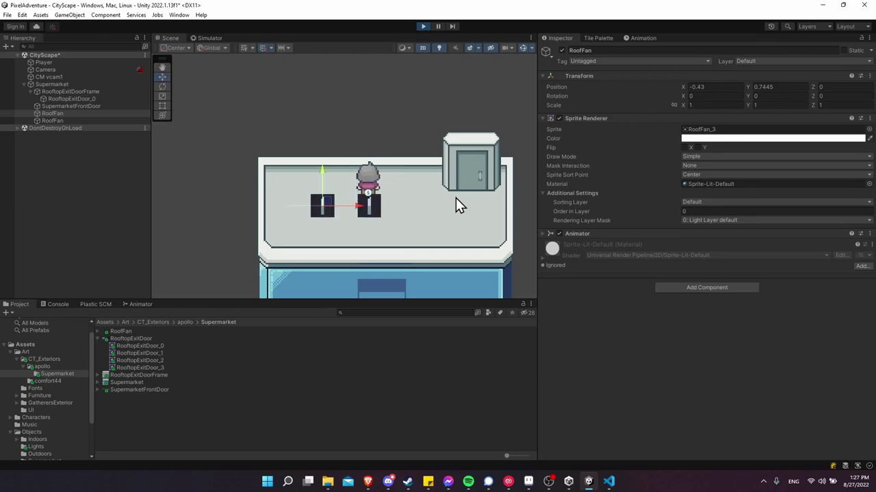
pyautogui.press('s')
pyautogui.press('w')
pyautogui.press('s')
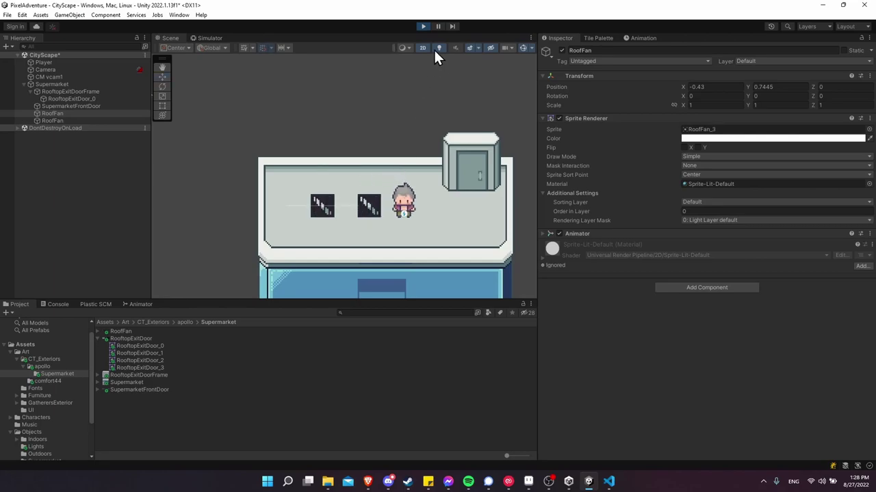
pyautogui.click(422, 25)
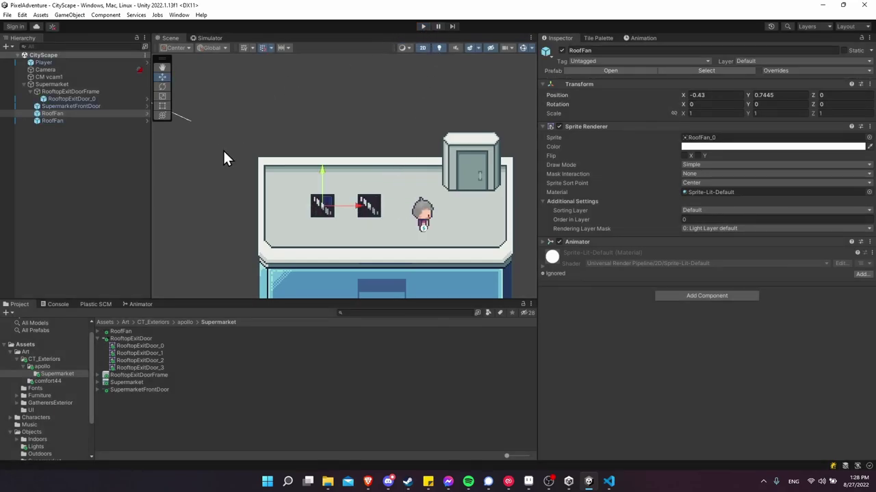
# - Open the RoofFan sprite sheet in the Sprite Editor and set the first frame's pivot to BottomCenter
pyautogui.click(117, 331)
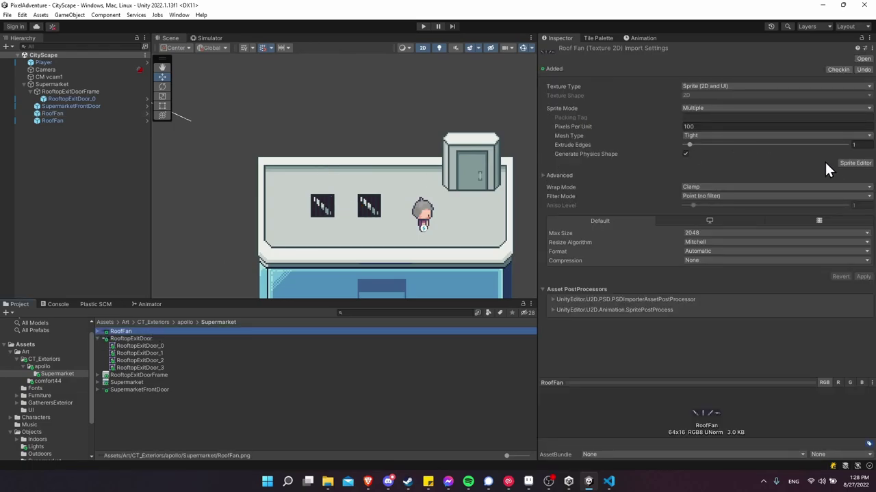
pyautogui.click(853, 164)
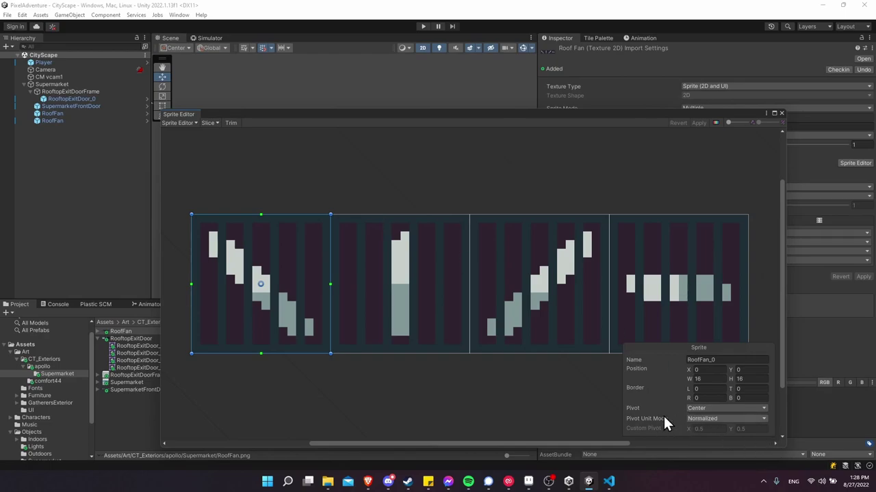
pyautogui.click(703, 409)
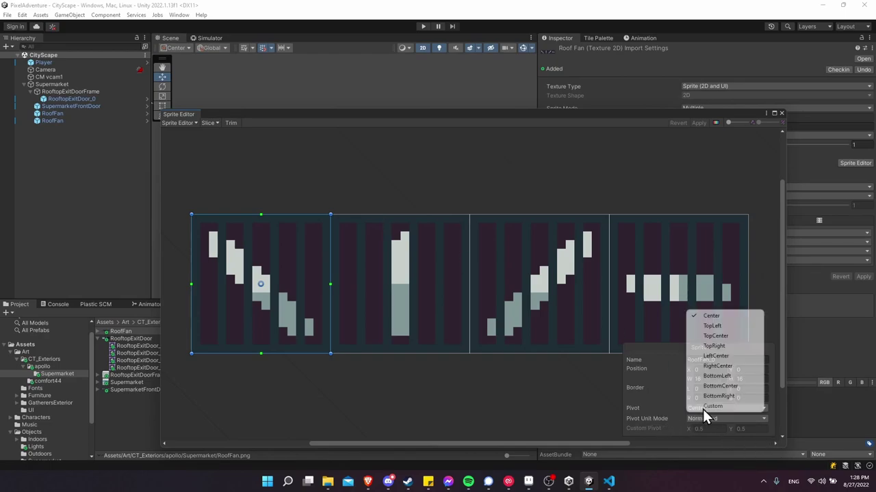
pyautogui.click(722, 388)
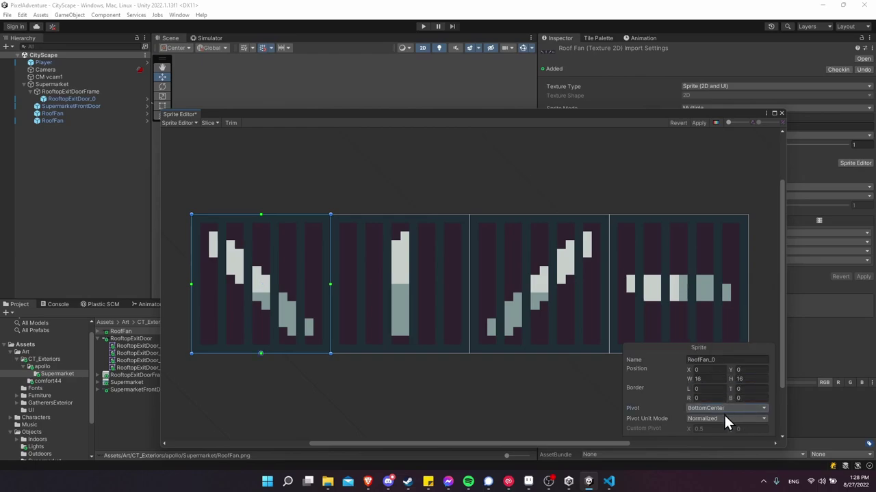
# - Draw a sprite rectangle of 54 by 16 at X 10 across the fan frames and set its pivot to TopCenter
pyautogui.moveTo(279, 205); pyautogui.dragTo(804, 374)
pyautogui.click(720, 409)
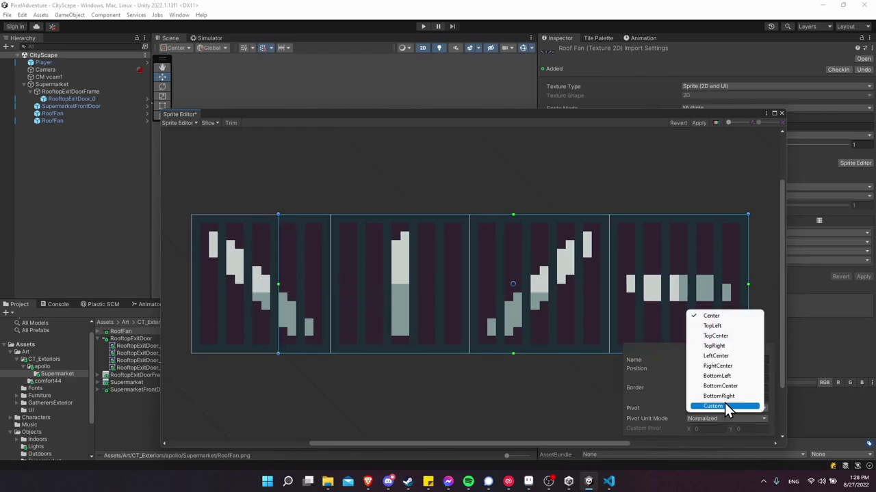
pyautogui.click(741, 335)
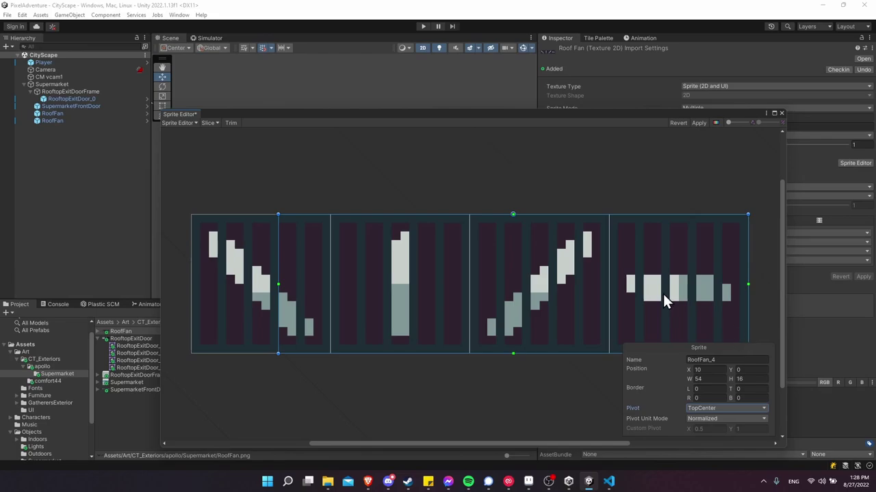
# - Set the pivot of the individual RoofFan frames to TopCenter, then close the Sprite Editor and save the sprite changes
pyautogui.click(497, 182)
pyautogui.click(315, 267)
pyautogui.click(390, 263)
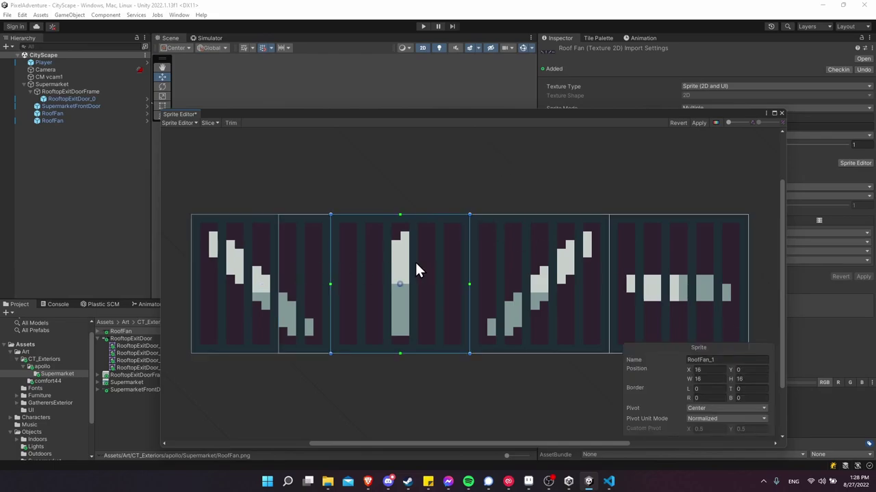
pyautogui.hotkey('ctrl', 'z')
pyautogui.click(726, 408)
pyautogui.click(705, 335)
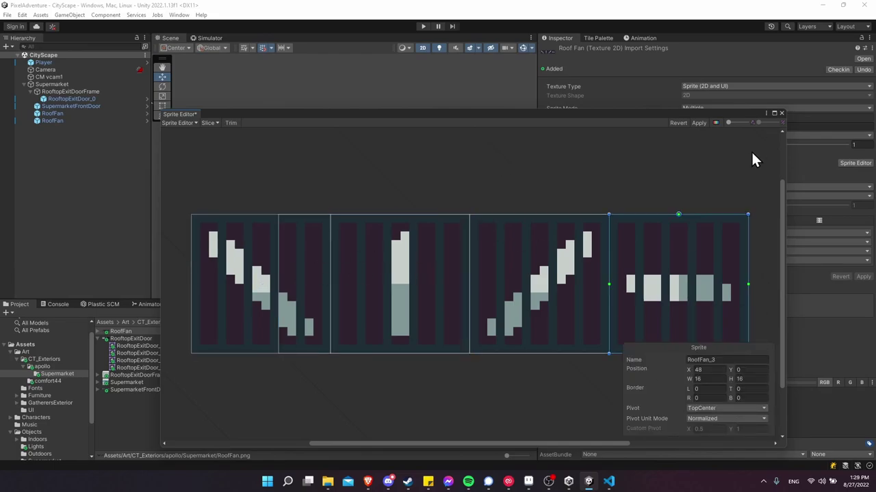
pyautogui.click(781, 114)
pyautogui.click(466, 259)
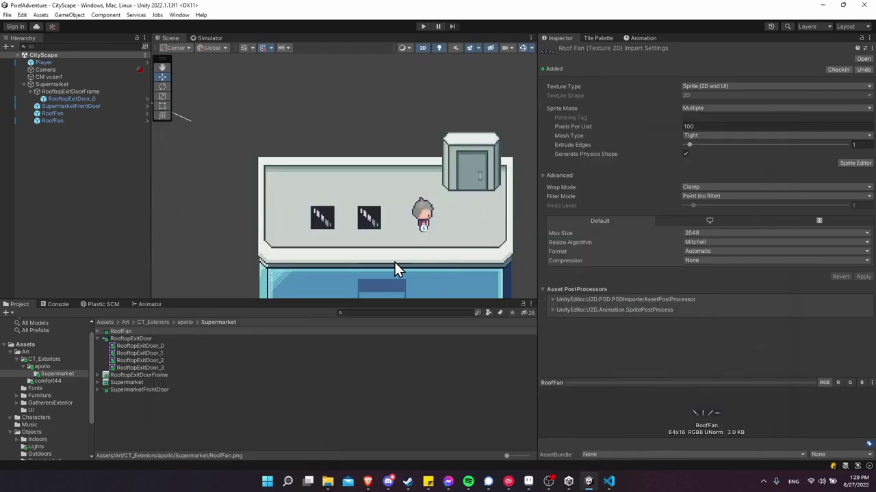
# - Open the RoofFan prefab and set its Sprite Renderer's sprite sort point to Pivot
pyautogui.click(82, 113)
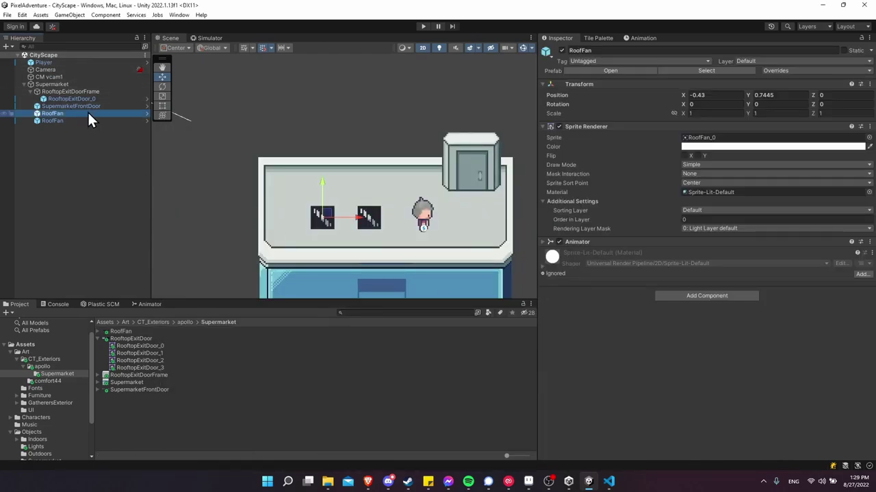
pyautogui.click(147, 113)
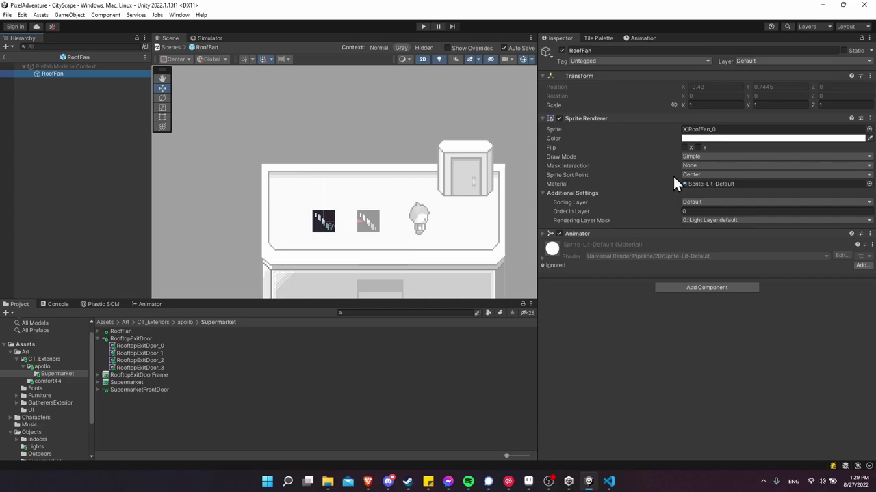
pyautogui.click(693, 175)
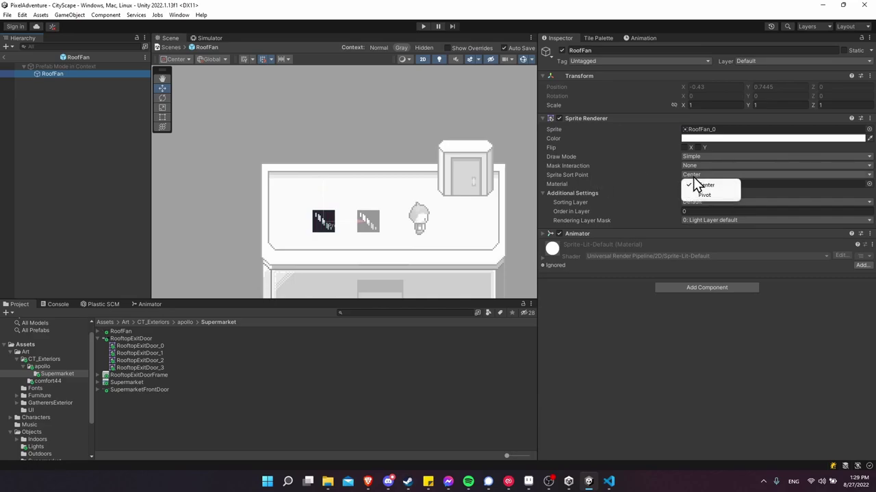
pyautogui.click(724, 195)
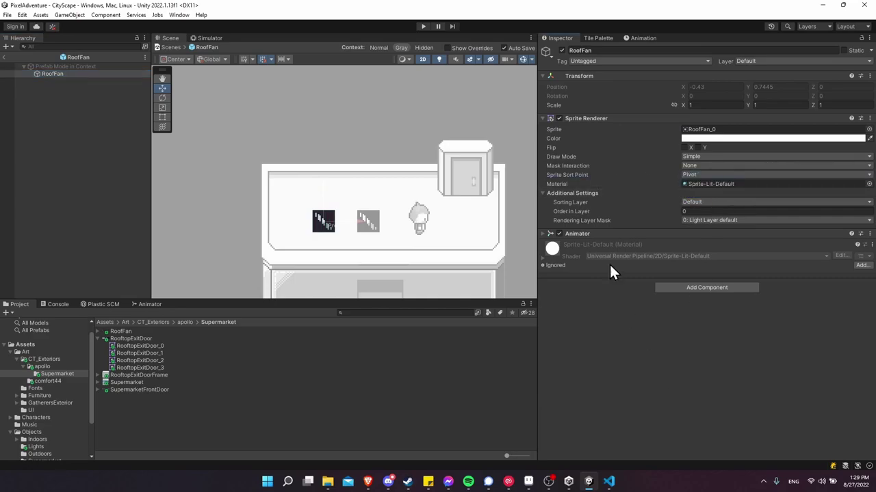
# - Play-test the fans' pivot sorting in the Simulator by walking the player behind and over the right roof fan
pyautogui.hotkey('ctrl', 'p')
pyautogui.click(371, 148)
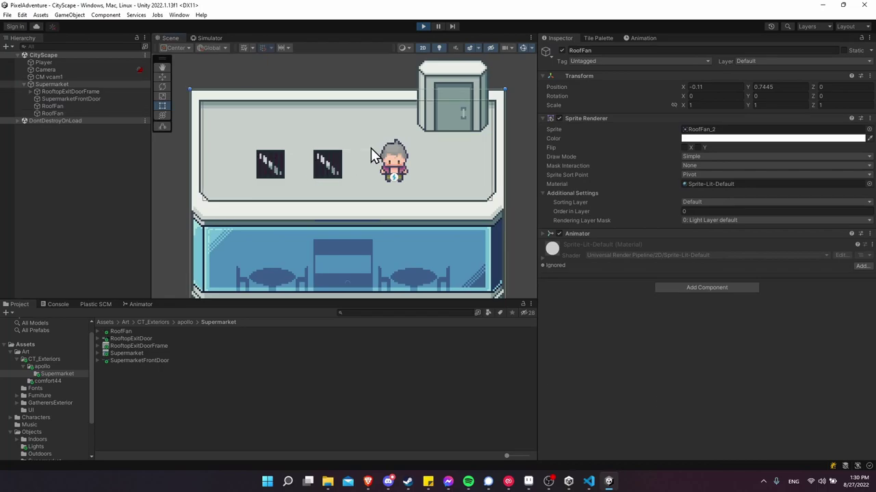
pyautogui.click(207, 37)
pyautogui.press('a')
pyautogui.press('w')
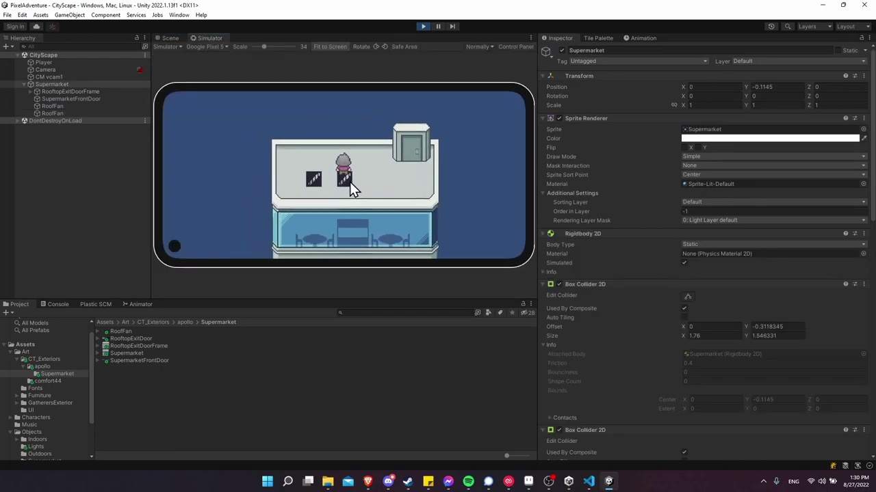
pyautogui.press('s')
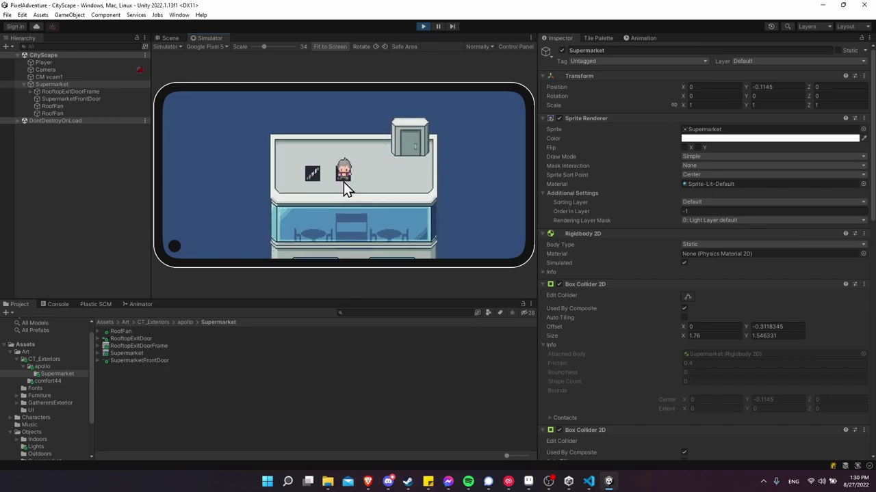
# - Check the fan sorting in the Scene view by walking the player along both fans' upper edges, and end the play session
pyautogui.click(170, 38)
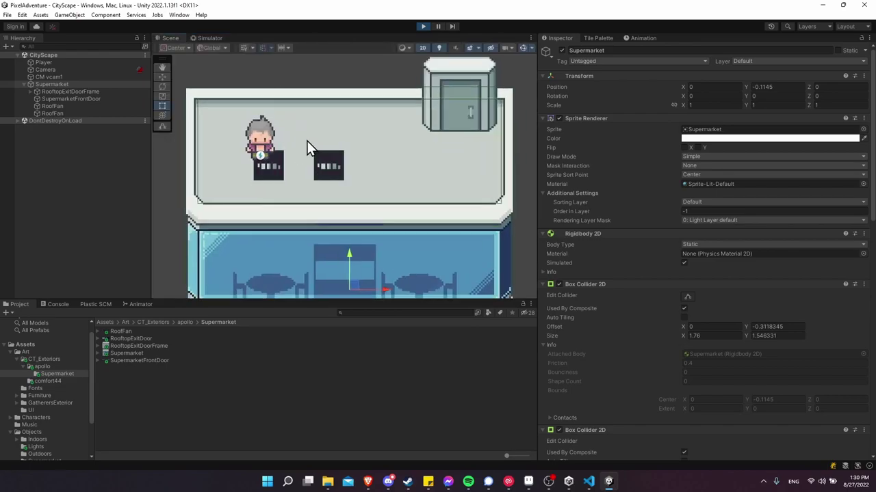
pyautogui.scroll(1, 312, 137)
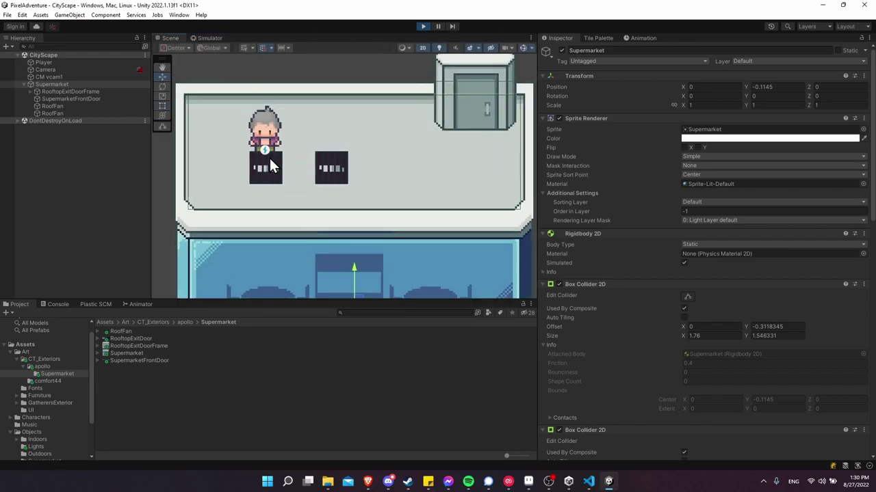
pyautogui.press('d')
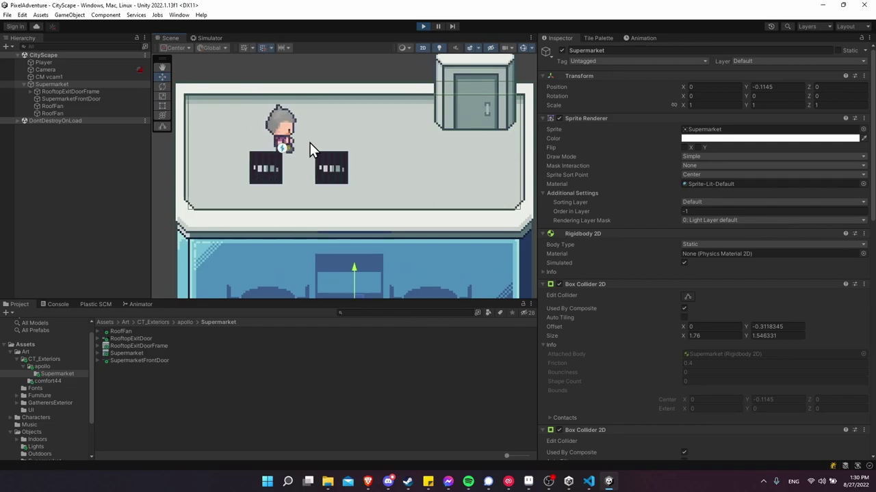
pyautogui.press('w')
pyautogui.press('s')
pyautogui.press('w')
pyautogui.press('a')
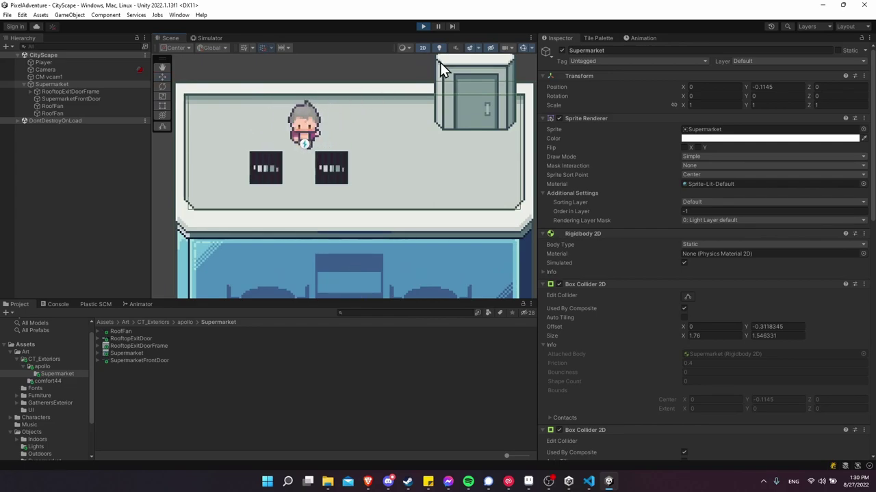
pyautogui.press('d')
pyautogui.press('s')
pyautogui.press('w')
pyautogui.click(419, 26)
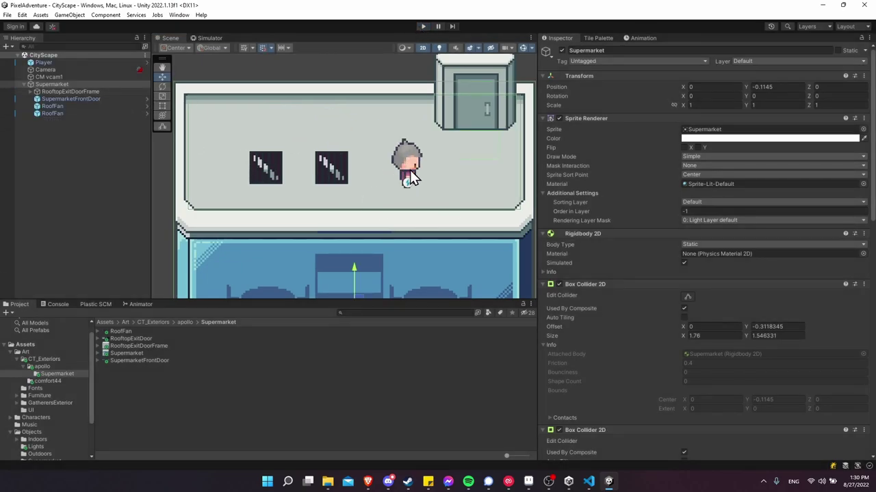
# - Open the male_purple_shirt sprite sheet from the Art folder in the Sprite Editor and look over its slicing pivot options
pyautogui.scroll(-1, 373, 226)
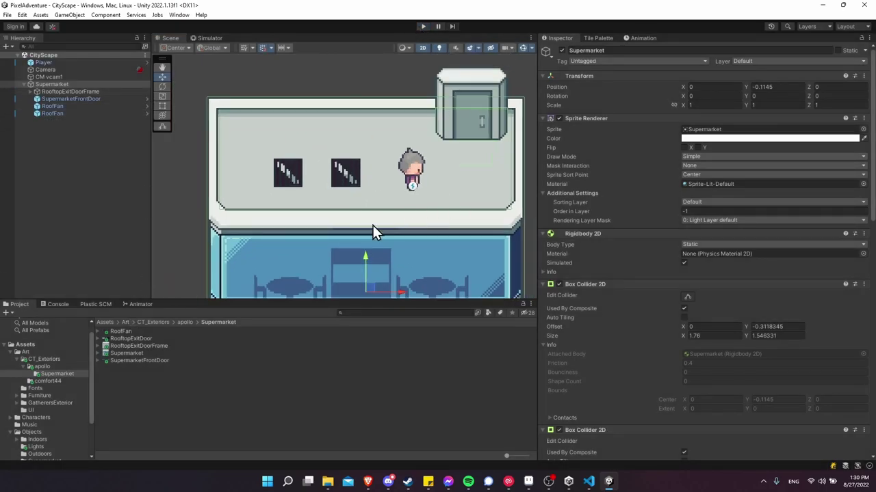
pyautogui.click(46, 352)
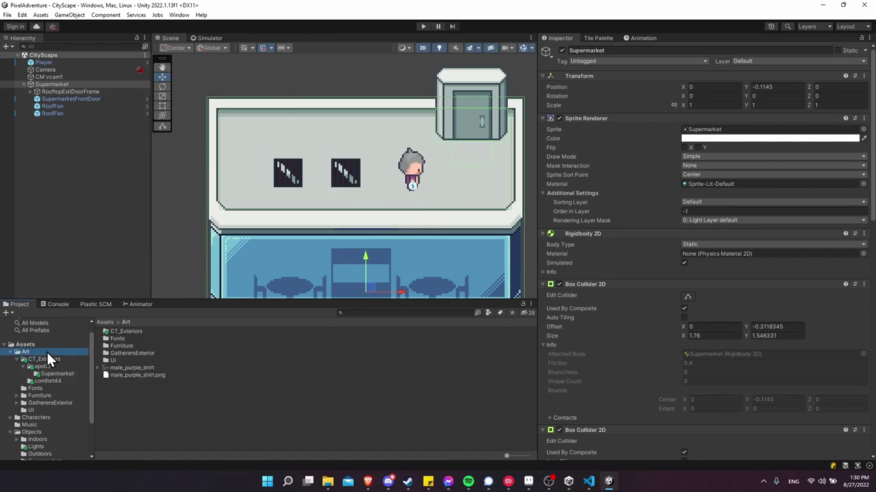
pyautogui.click(127, 368)
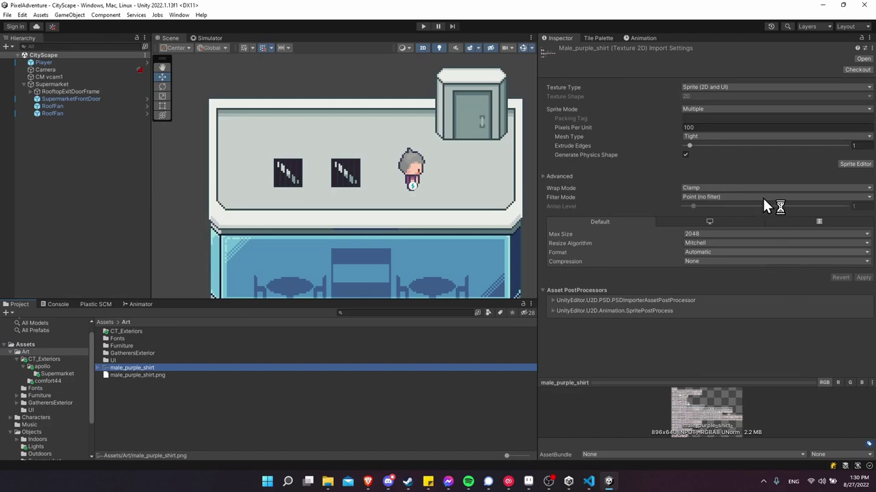
pyautogui.click(855, 164)
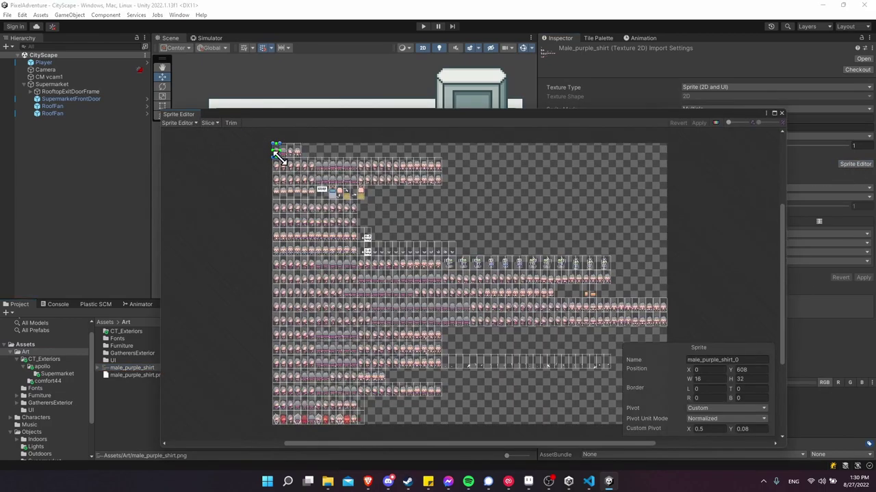
pyautogui.scroll(6, 277, 156)
pyautogui.click(207, 123)
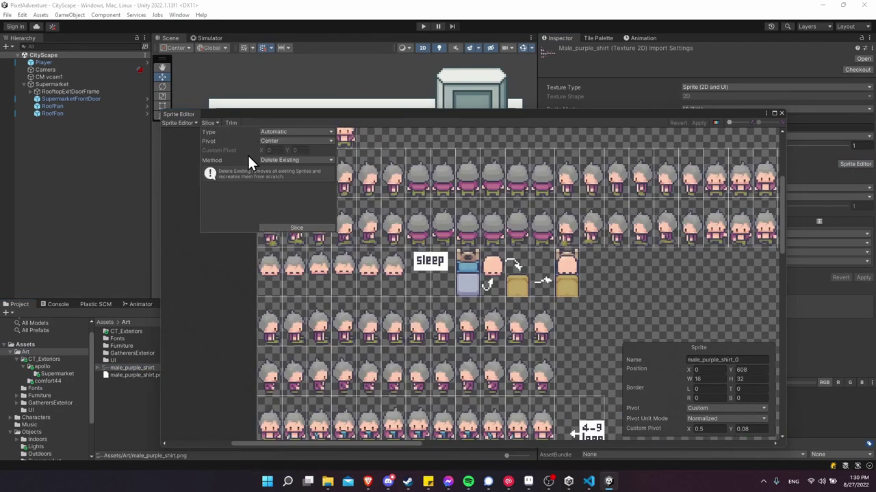
pyautogui.click(262, 142)
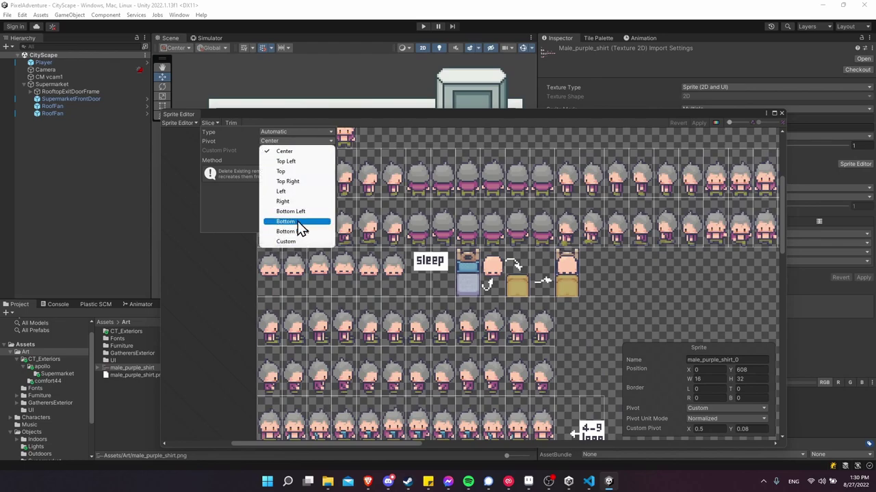
pyautogui.click(220, 271)
# - Examine the custom pivot on individual character frames in the first two rows, and close the Sprite Editor
pyautogui.scroll(5, 311, 226)
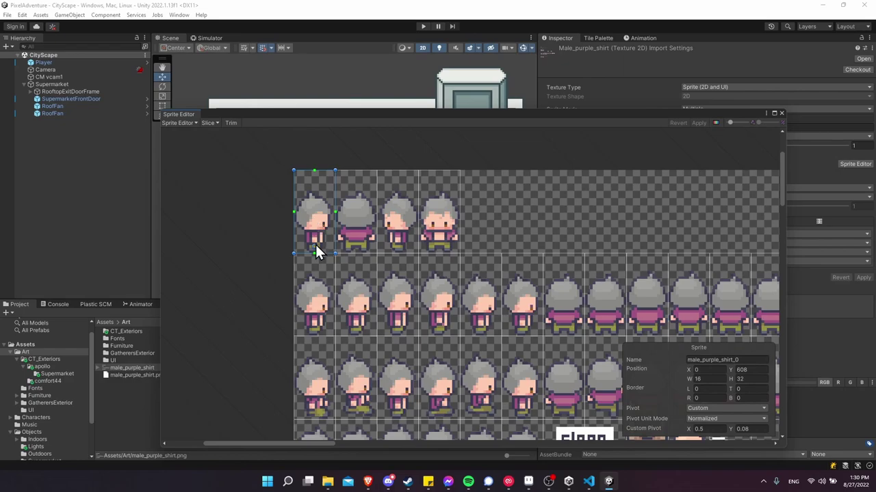
pyautogui.scroll(3, 314, 248)
pyautogui.click(364, 241)
pyautogui.click(439, 233)
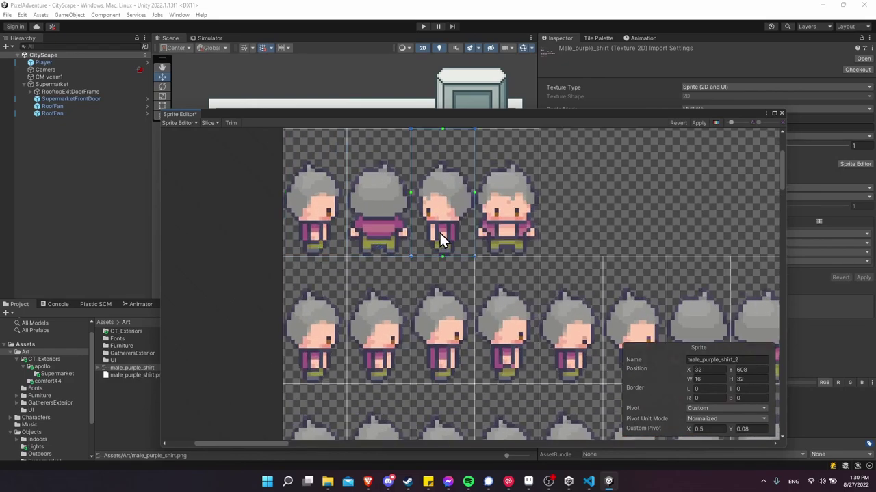
pyautogui.click(534, 236)
pyautogui.click(523, 307)
pyautogui.click(460, 306)
pyautogui.click(394, 308)
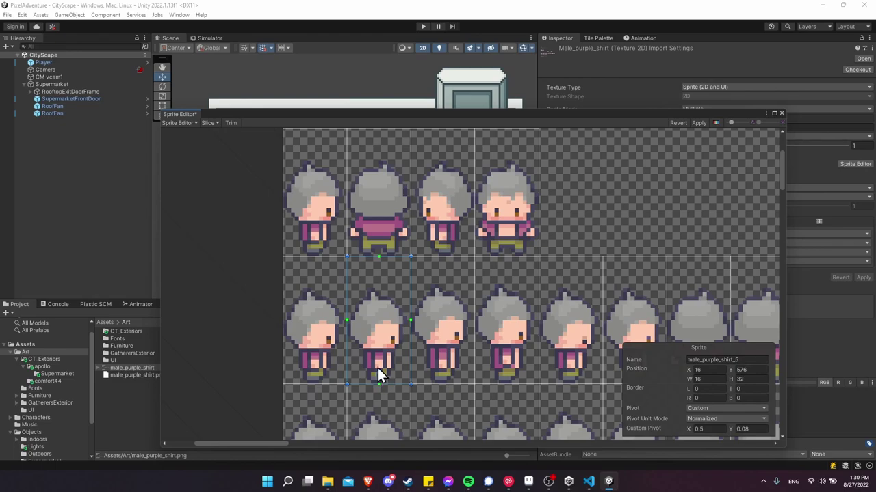
pyautogui.click(781, 113)
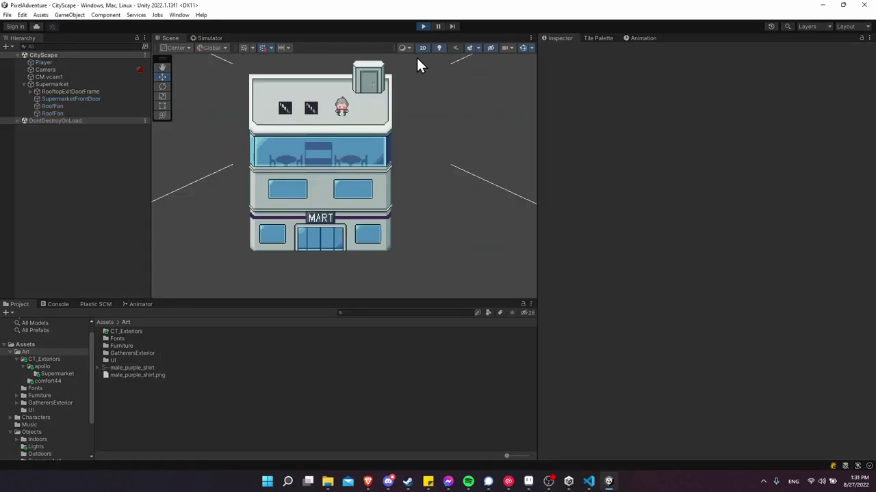
# - Play-test the roof again by walking the player behind, across and in front of the right roof fan
pyautogui.press('w')
pyautogui.press('a')
pyautogui.press('s')
pyautogui.press('a')
pyautogui.press('w')
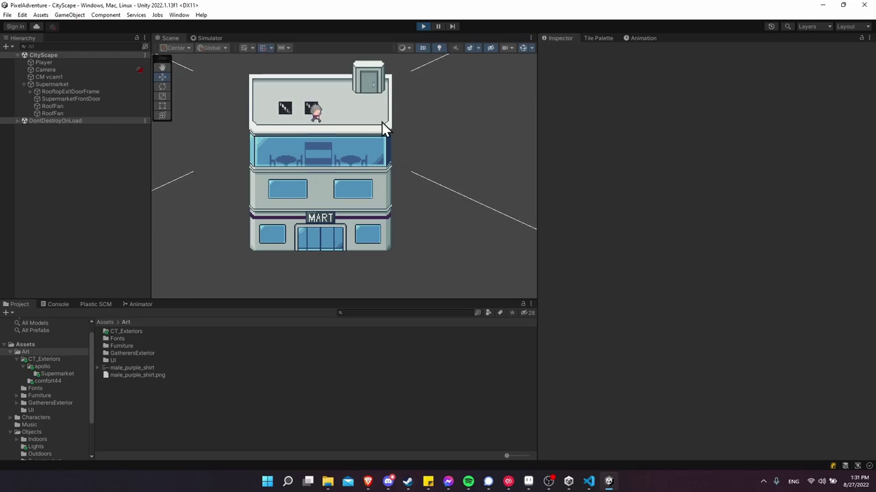
# - Walk the player up to the rooftop exit door and away again to check its opening and closing animation
pyautogui.press('d')
pyautogui.press('w')
pyautogui.press('a')
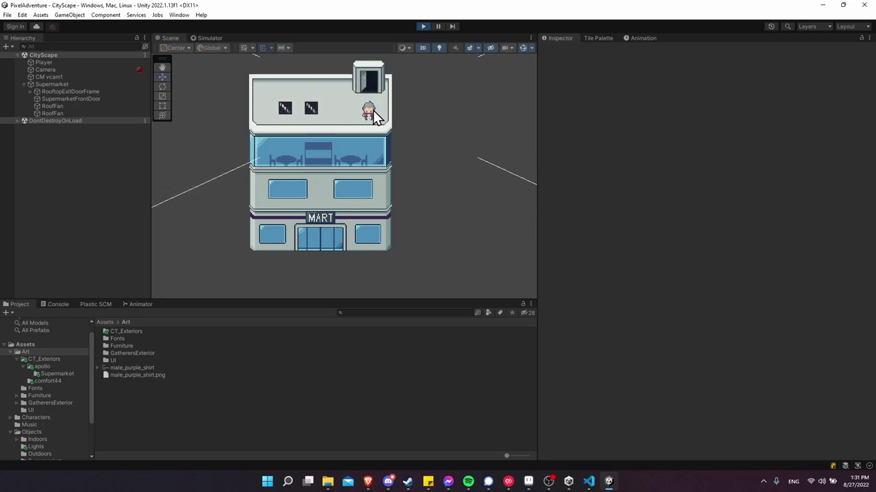
pyautogui.press('a')
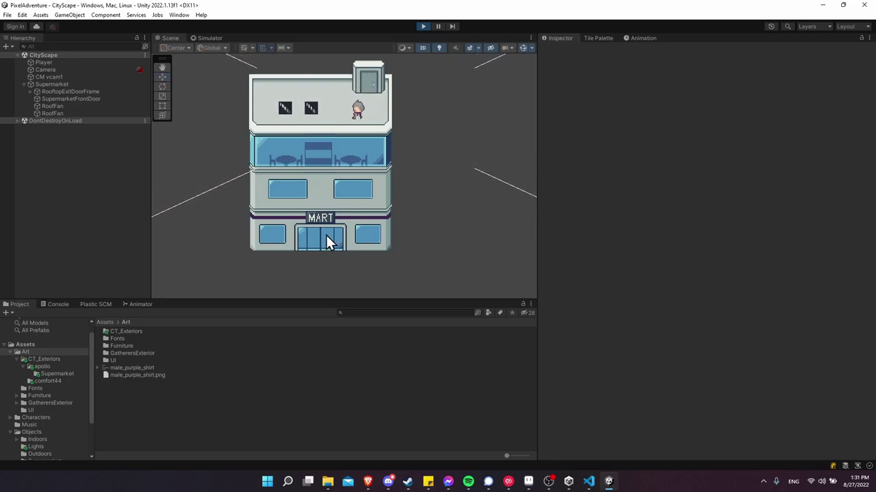
# - End the play session and move the Player object from the roof down to the ground in front of the supermarket's entrance
pyautogui.hotkey('ctrl', 'p')
pyautogui.moveTo(340, 69); pyautogui.dragTo(325, 235)
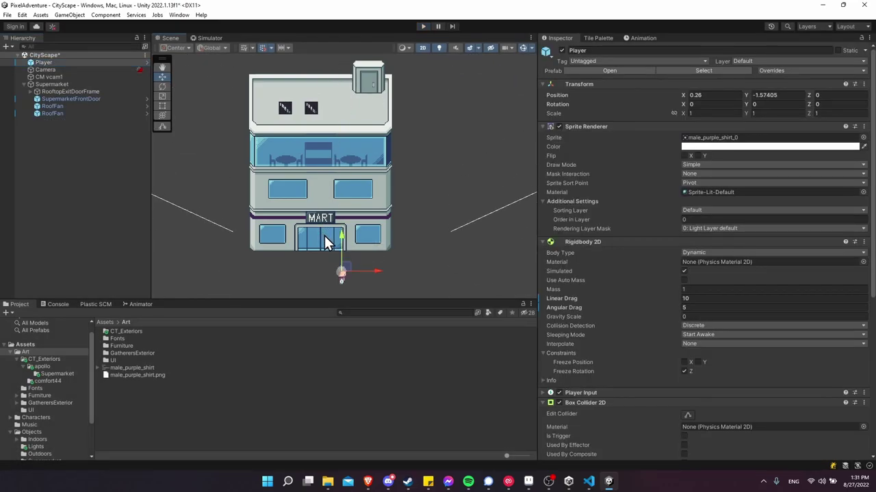
# - Move the Player to X position 0.03 in front of the entrance and play-test the front door by walking up to it
pyautogui.moveTo(373, 271); pyautogui.dragTo(373, 271)
pyautogui.click(423, 26)
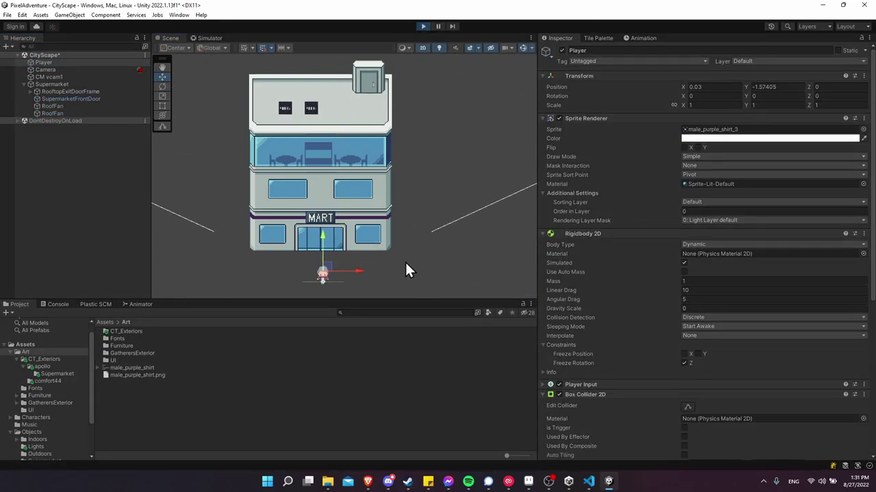
pyautogui.press('s')
pyautogui.press('a')
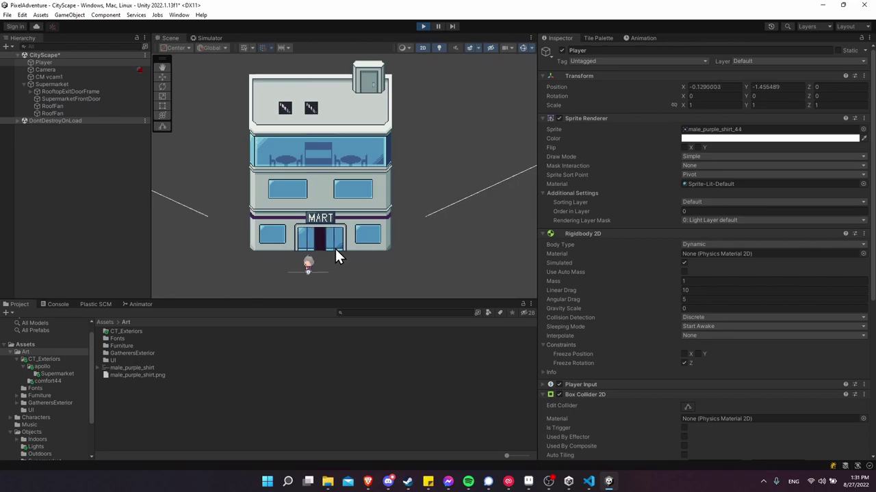
# - Walk the player up the building's left side, past the roof, down the right side and back to the front door to check the outer collisions
pyautogui.press('w')
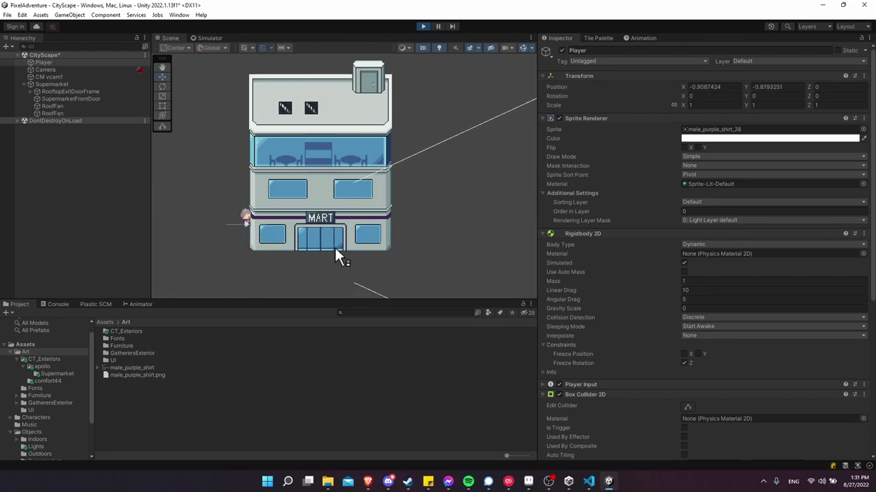
pyautogui.press('w')
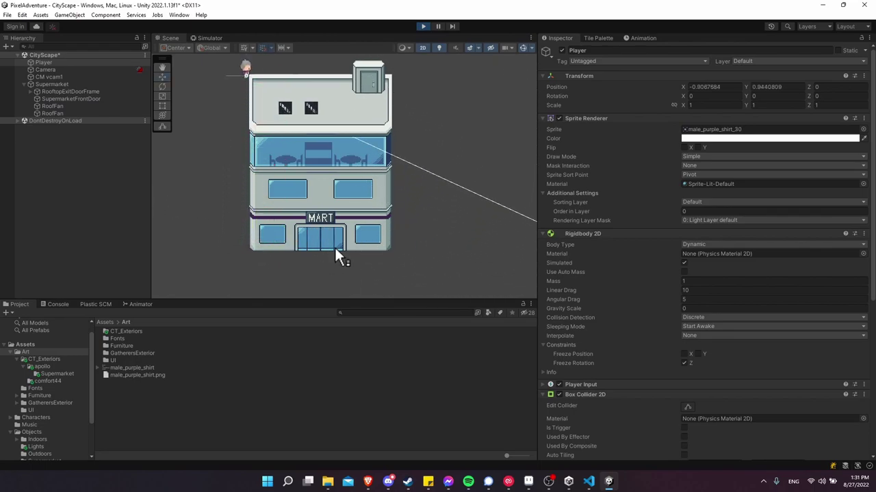
pyautogui.press('d')
pyautogui.press('s')
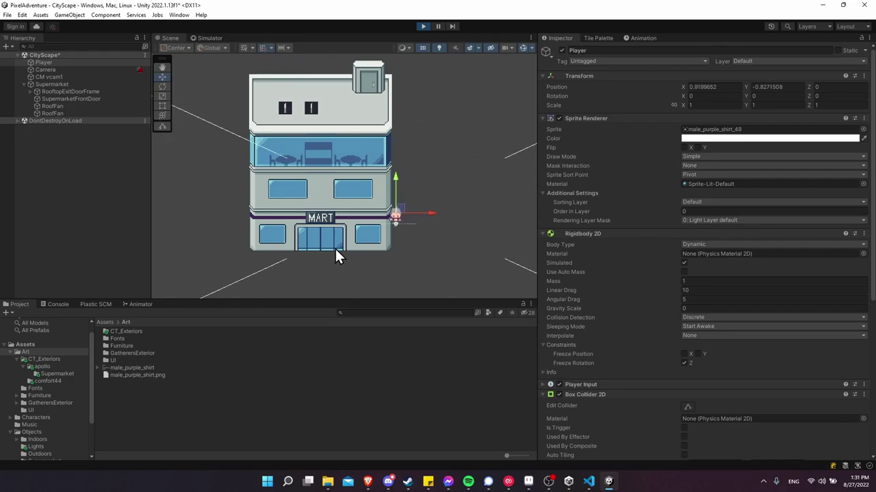
pyautogui.press('a')
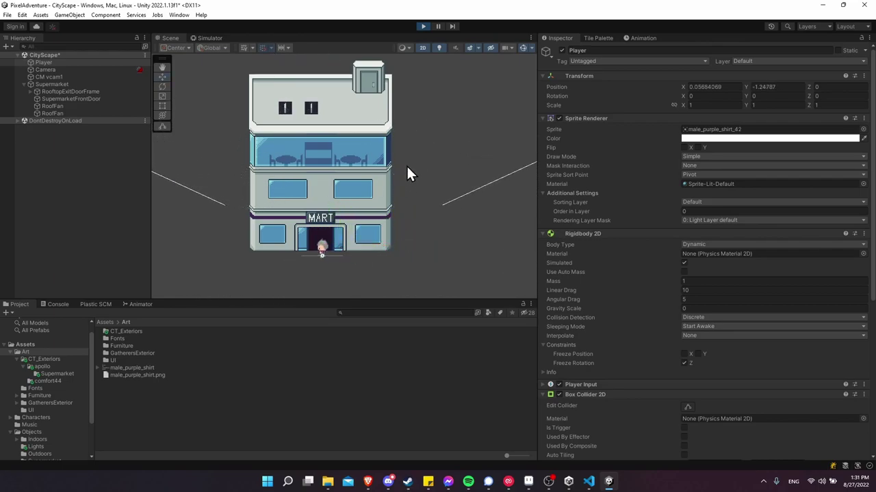
pyautogui.press('s')
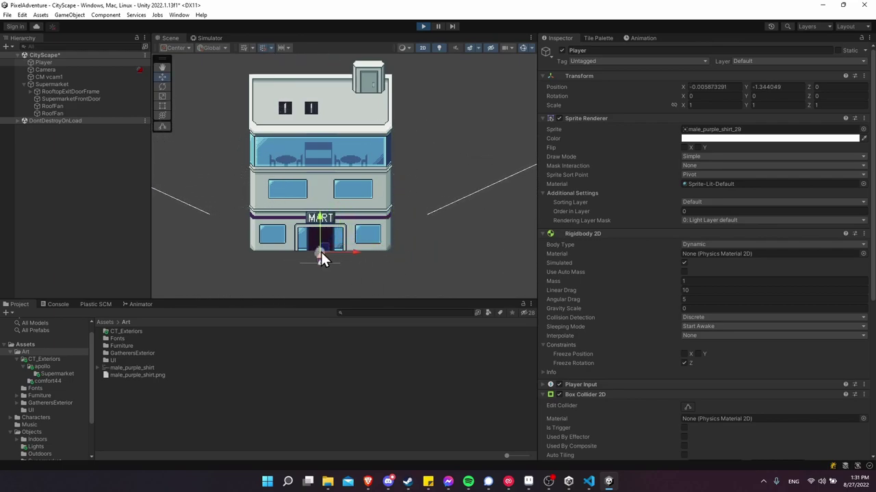
# - Examine the running supermarket from the open front door up to the spinning roof fans and the rooftop exit door
pyautogui.scroll(1, 389, 255)
pyautogui.scroll(1, 390, 247)
pyautogui.moveTo(389, 248); pyautogui.dragTo(422, 269, button='middle')
pyautogui.moveTo(392, 188); pyautogui.dragTo(377, 134, button='middle')
pyautogui.moveTo(468, 160); pyautogui.dragTo(465, 229, button='middle')
pyautogui.moveTo(410, 162); pyautogui.dragTo(424, 221, button='middle')
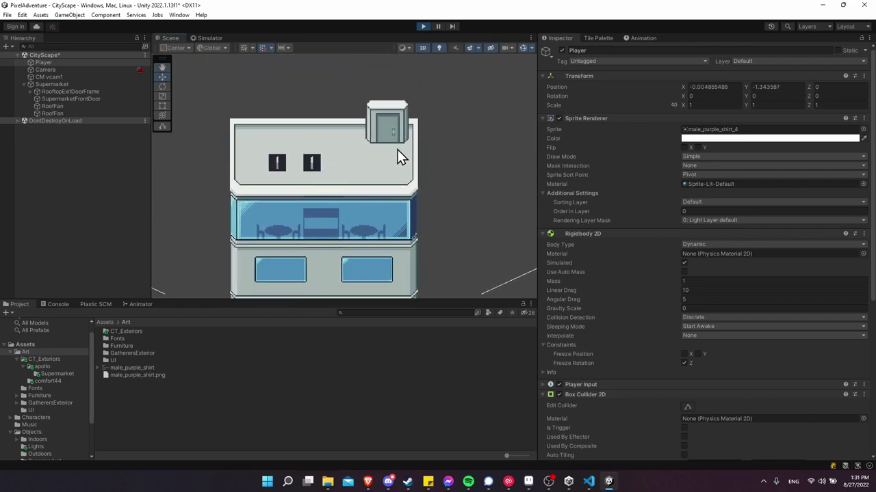
pyautogui.moveTo(349, 268); pyautogui.dragTo(333, 198, button='middle')
pyautogui.moveTo(294, 254); pyautogui.dragTo(323, 232, button='middle')
pyautogui.moveTo(432, 221); pyautogui.dragTo(397, 282, button='middle')
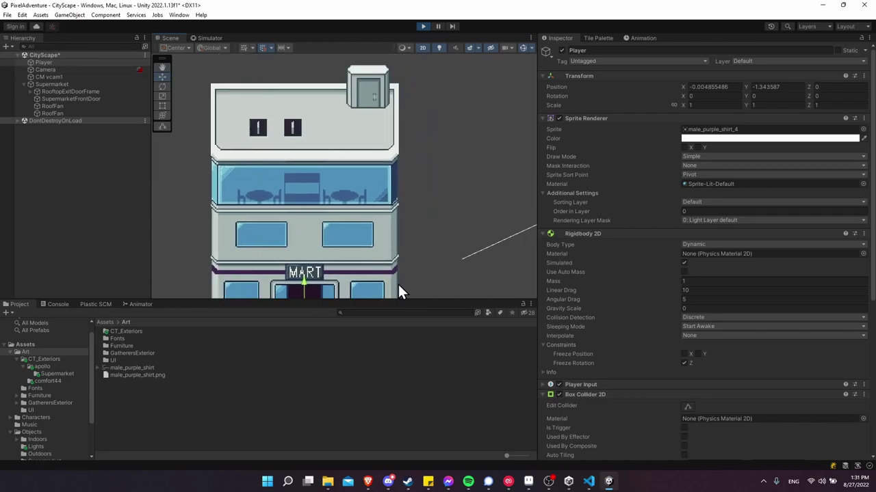
pyautogui.moveTo(339, 75); pyautogui.dragTo(330, 159, button='middle')
pyautogui.scroll(-4, 330, 159)
pyautogui.moveTo(341, 237); pyautogui.dragTo(363, 155, button='middle')
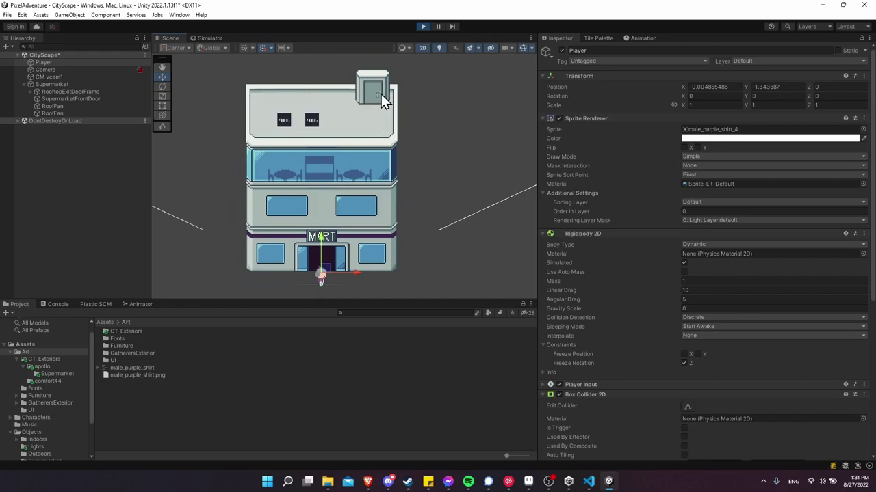
pyautogui.moveTo(370, 170); pyautogui.dragTo(371, 147, button='middle')
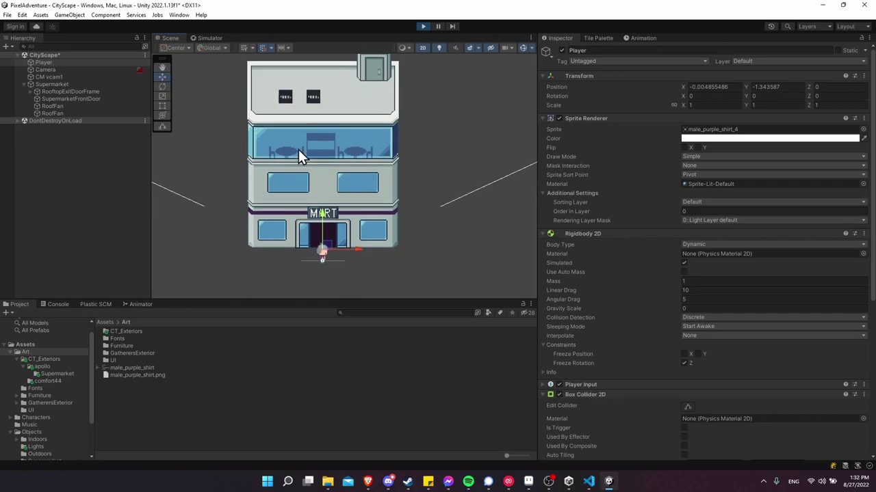
pyautogui.moveTo(352, 273); pyautogui.dragTo(353, 250, button='middle')
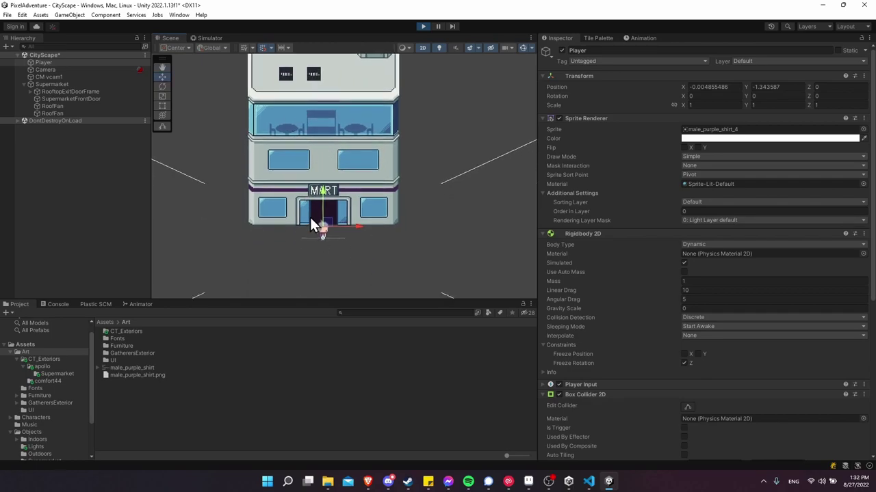
pyautogui.moveTo(285, 220); pyautogui.dragTo(278, 241, button='middle')
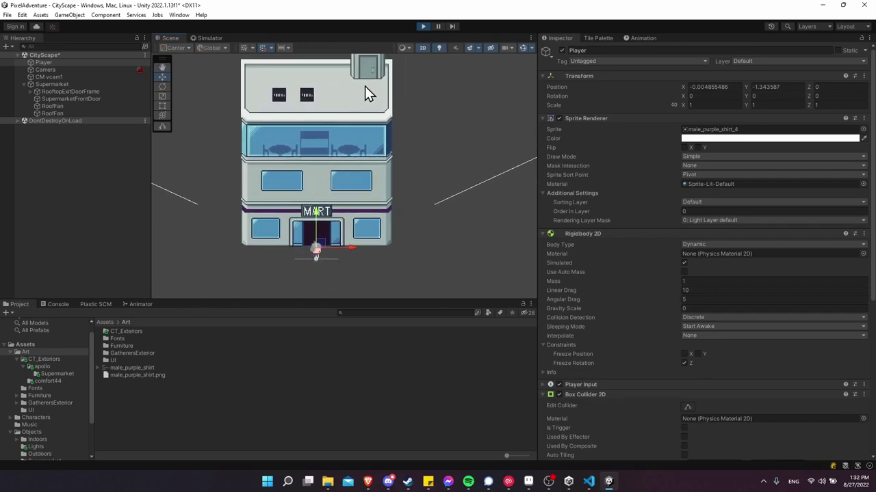
pyautogui.moveTo(378, 253); pyautogui.dragTo(394, 286, button='middle')
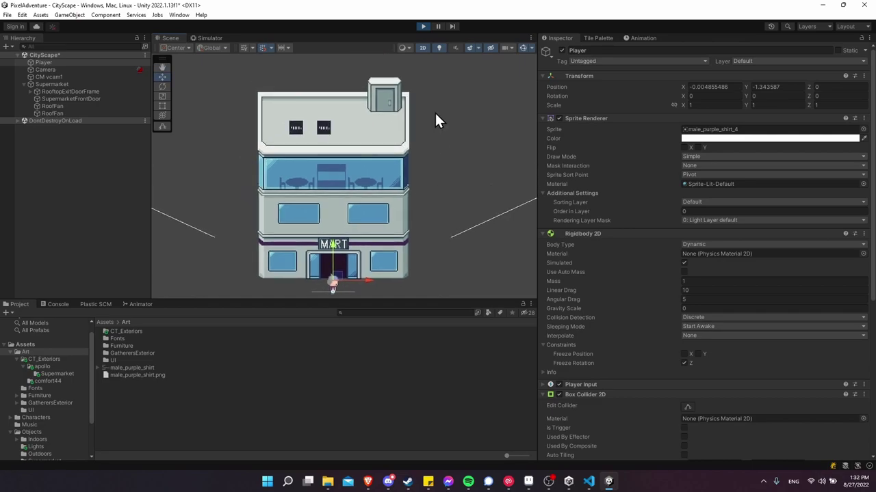
# - End the play session and switch to Aseprite to view the supermarket artwork in ApartmentComfort.aseprite
pyautogui.click(423, 26)
pyautogui.click(528, 482)
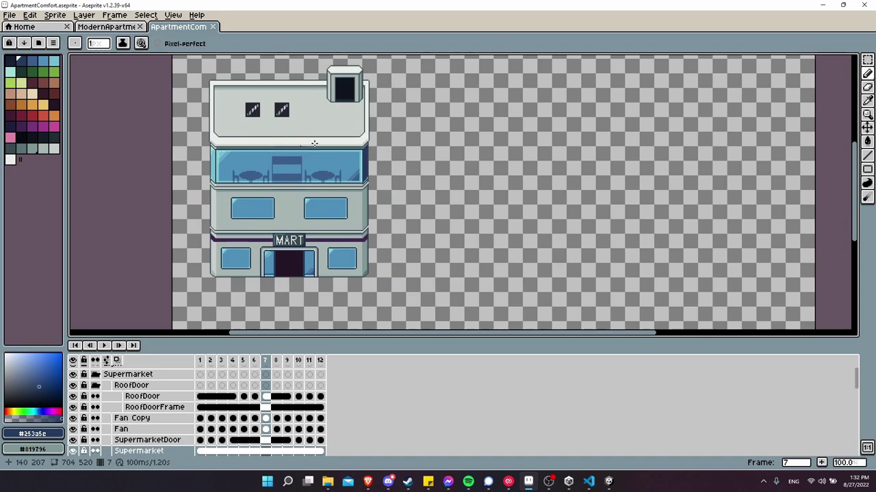
# - Switch back to Unity and select the Supermarket object in the scene
pyautogui.click(608, 482)
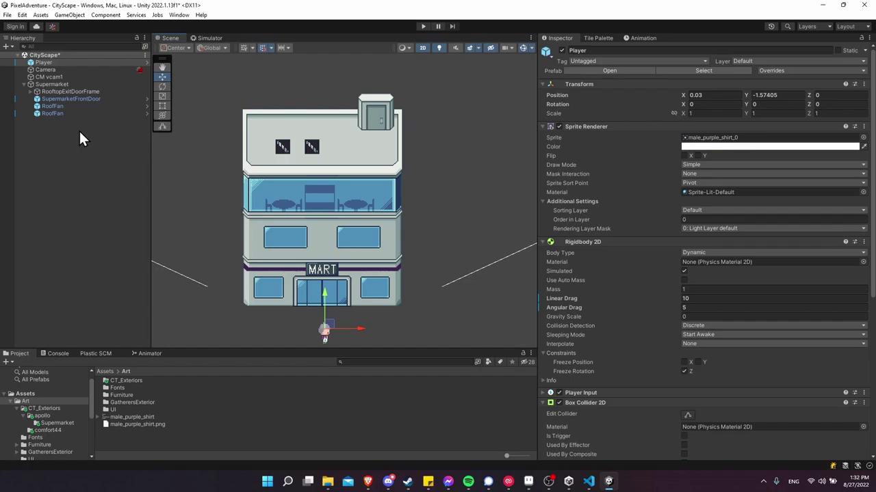
pyautogui.click(435, 155)
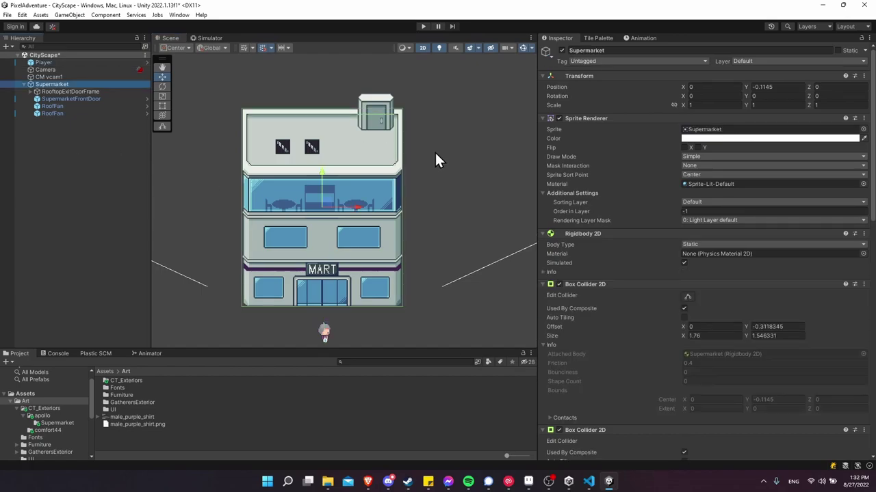